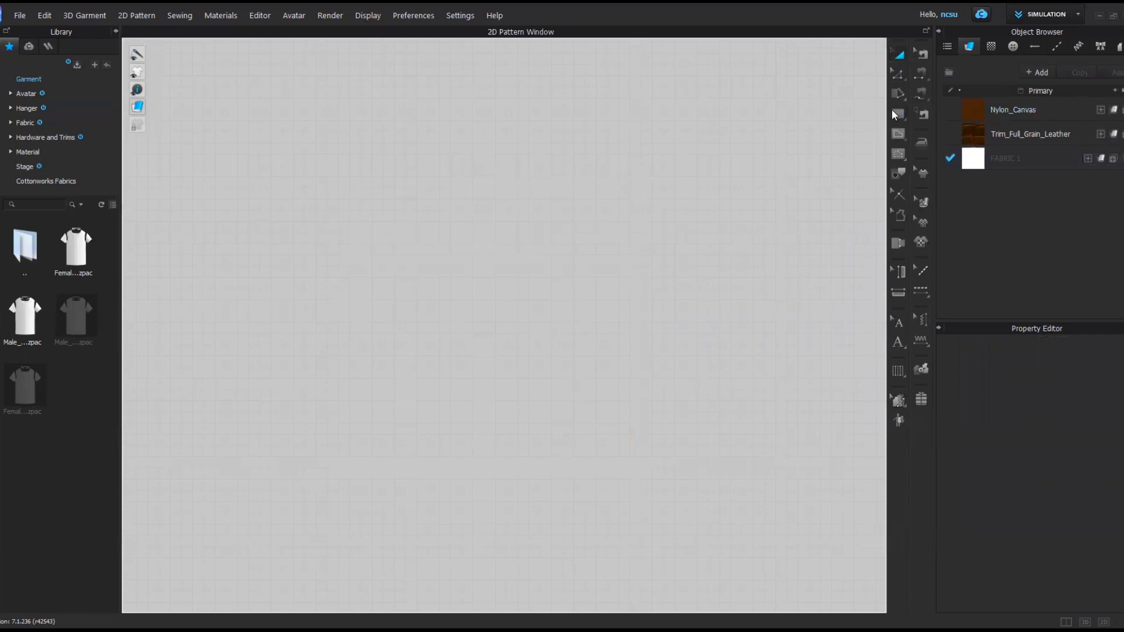
# Create a rectangular pattern 9.5 in wide and 9 in high, and move it nearer the middle of the 2D workspace
pyautogui.click(898, 114)
pyautogui.click(424, 369)
pyautogui.write('9.5')
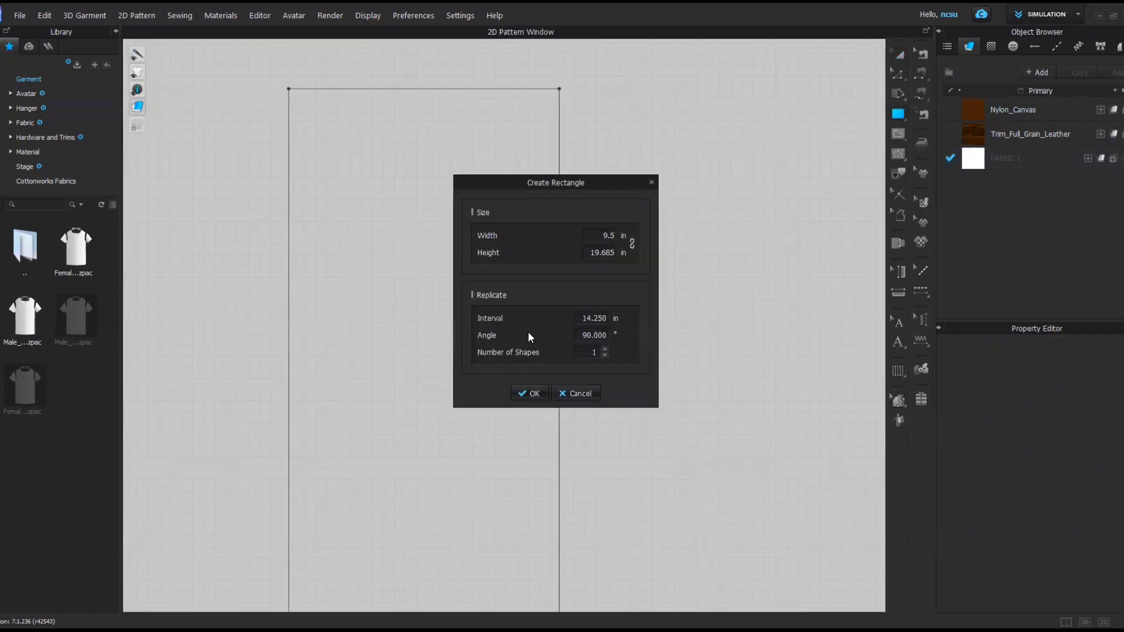
pyautogui.press('Tab')
pyautogui.write('9')
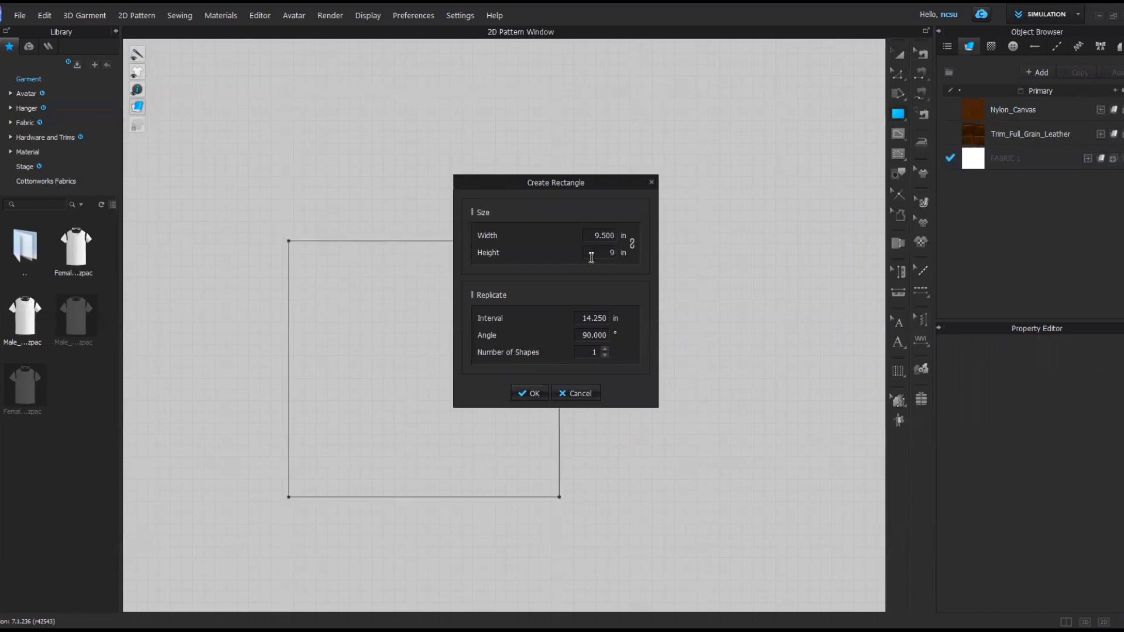
pyautogui.press('Return')
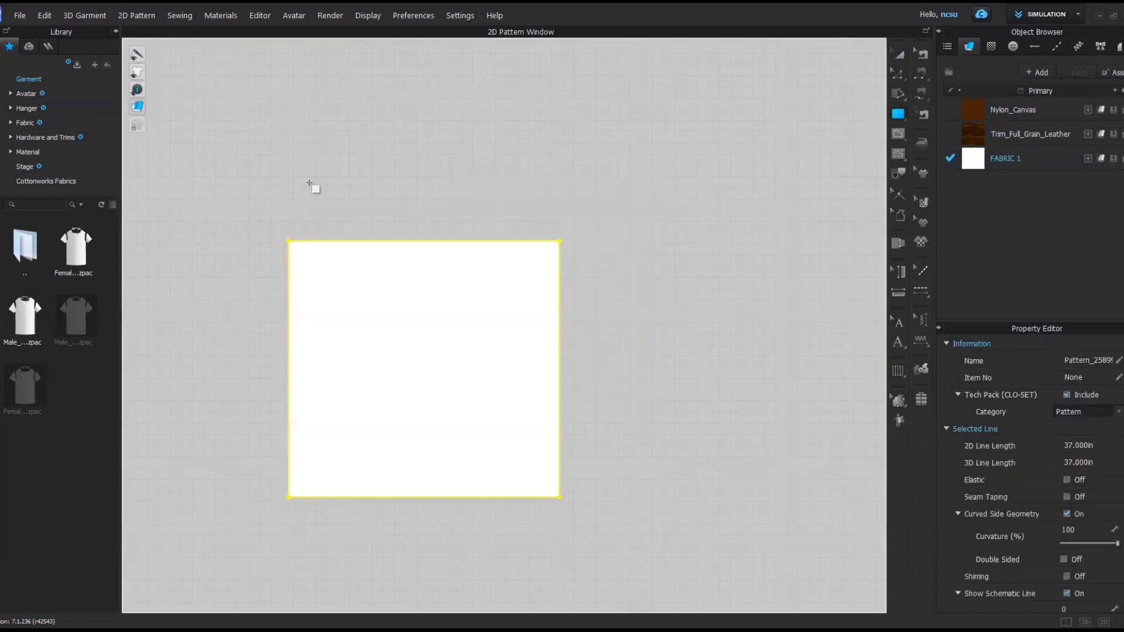
pyautogui.click(898, 54)
pyautogui.moveTo(485, 342); pyautogui.dragTo(553, 279)
pyautogui.click(740, 248)
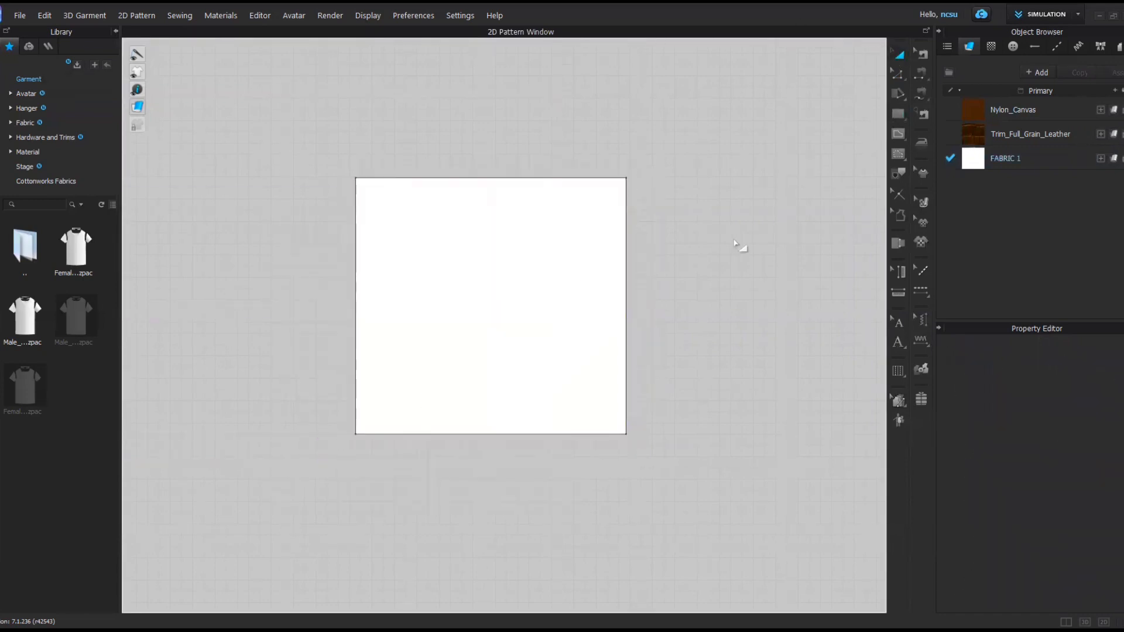
# Split the rectangle's top edge into two lines, 3.25 in from the right corner
pyautogui.click(898, 73)
pyautogui.click(537, 178)
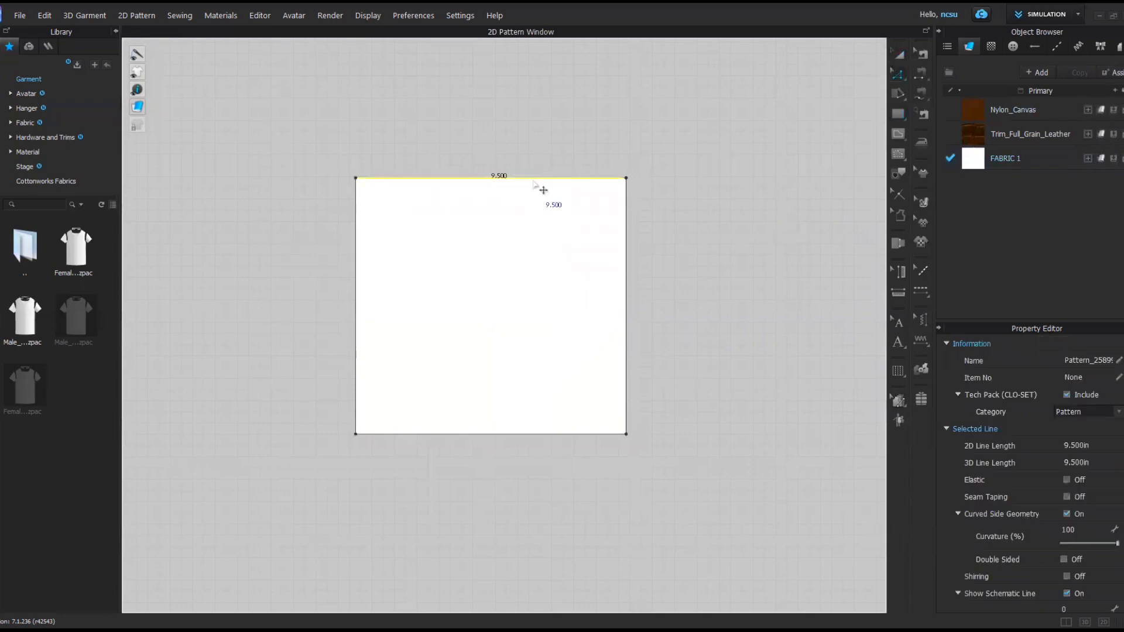
pyautogui.rightClick(582, 179)
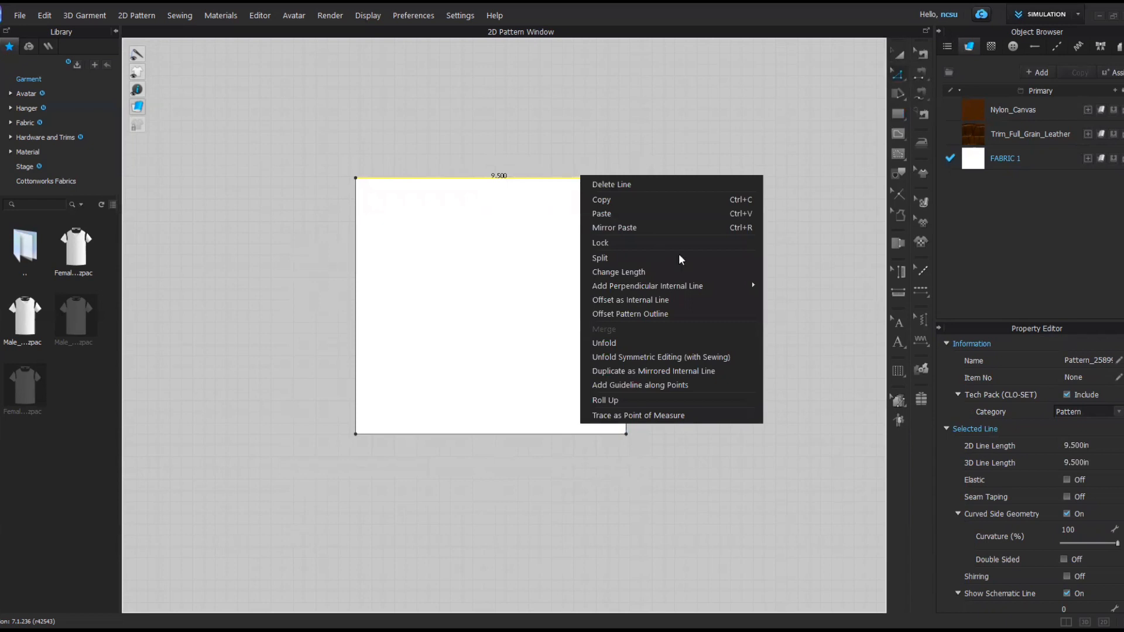
pyautogui.click(641, 255)
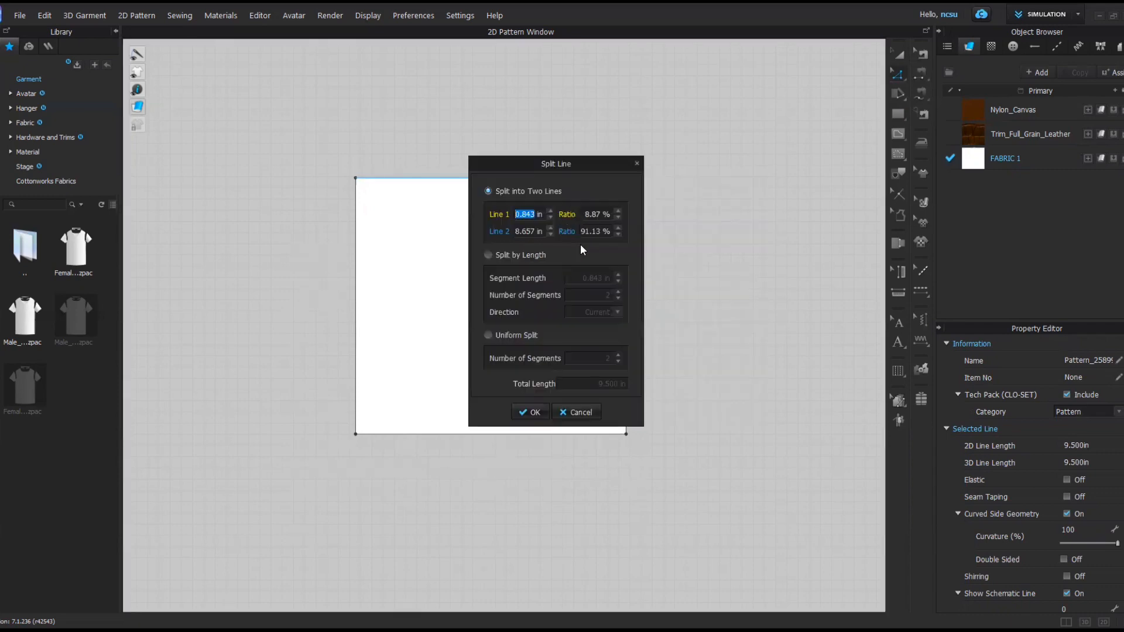
pyautogui.write('3.25')
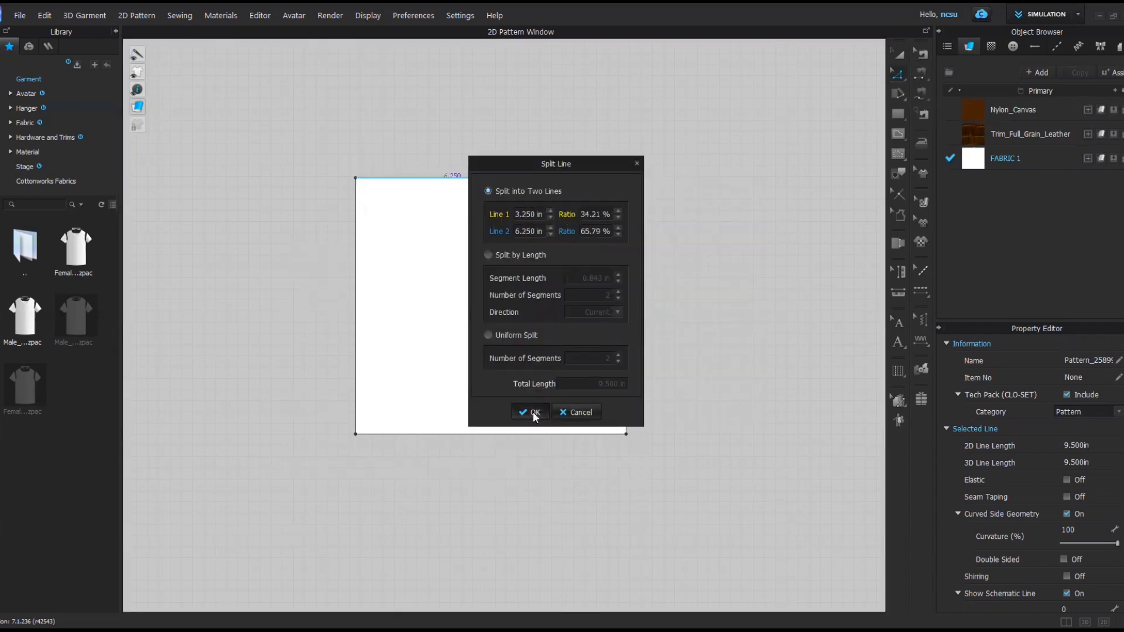
pyautogui.click(531, 412)
pyautogui.click(524, 188)
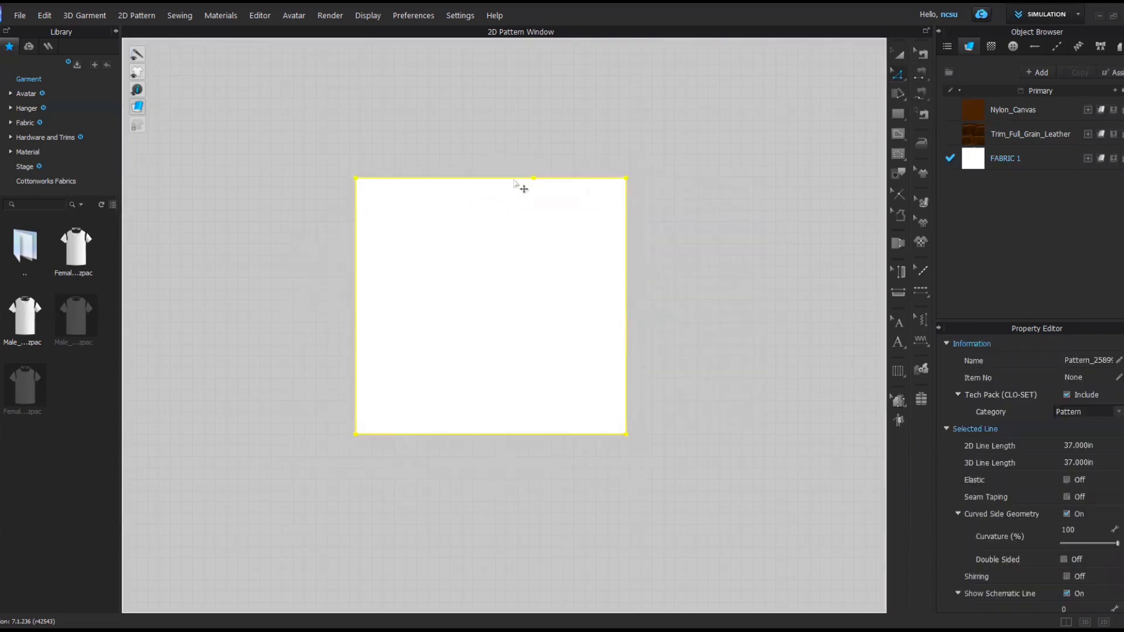
# Split the longer left segment of the top edge, making its right-hand part 3 in long
pyautogui.rightClick(514, 180)
pyautogui.click(505, 198)
pyautogui.click(505, 176)
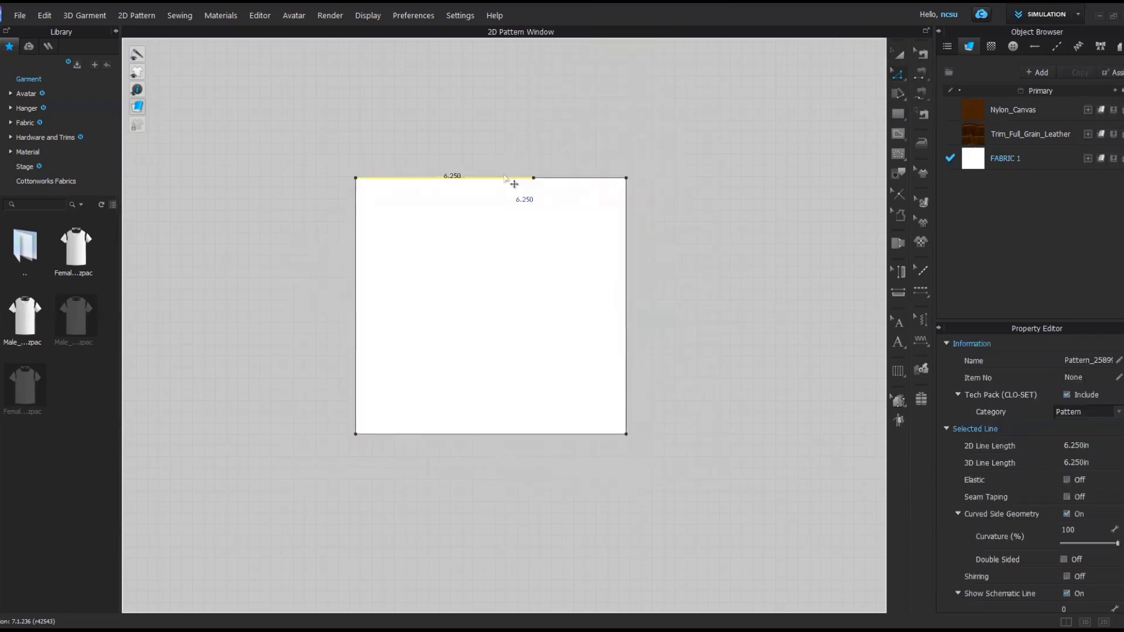
pyautogui.rightClick(504, 177)
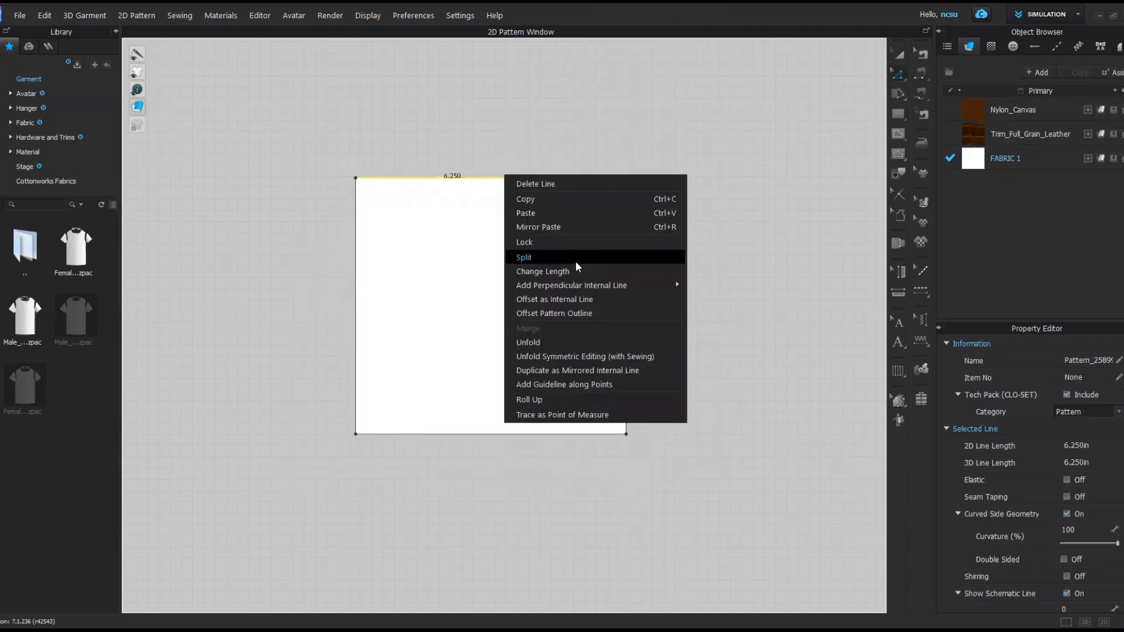
pyautogui.click(574, 258)
pyautogui.write('3')
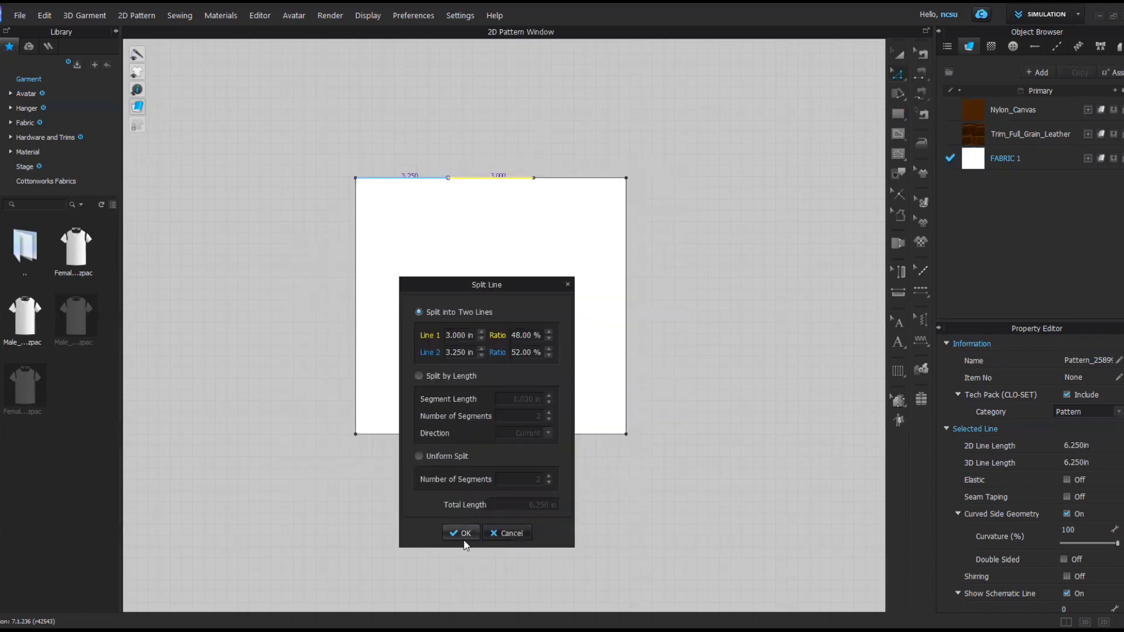
pyautogui.click(463, 535)
pyautogui.click(647, 410)
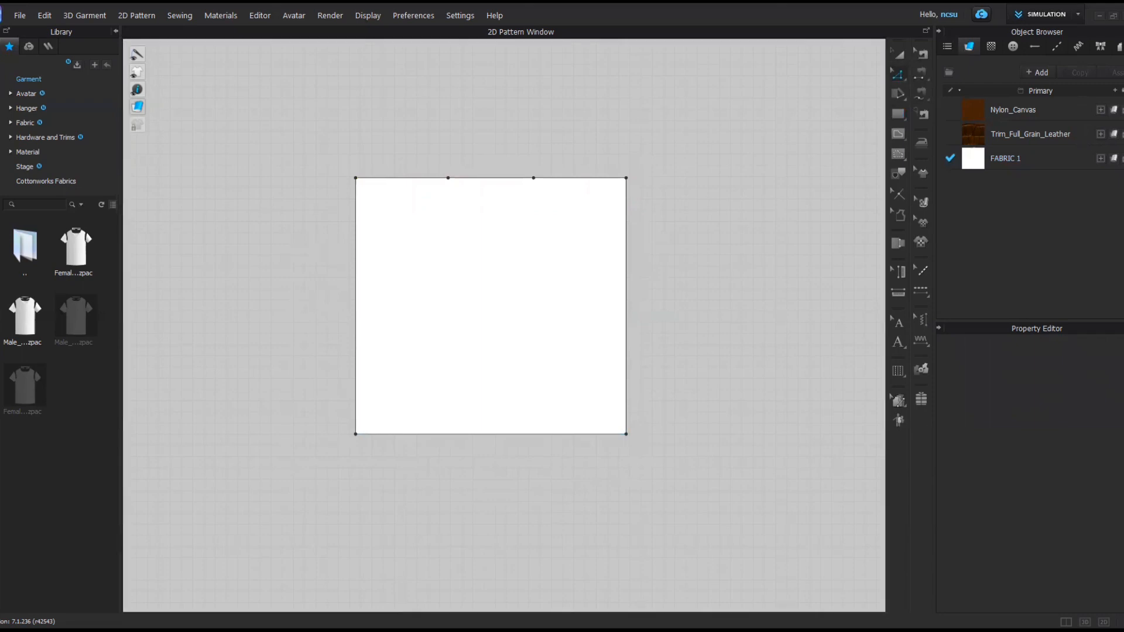
# Split the pattern's bottom edge into two lines, 1 in from the right corner
pyautogui.click(504, 435)
pyautogui.rightClick(504, 437)
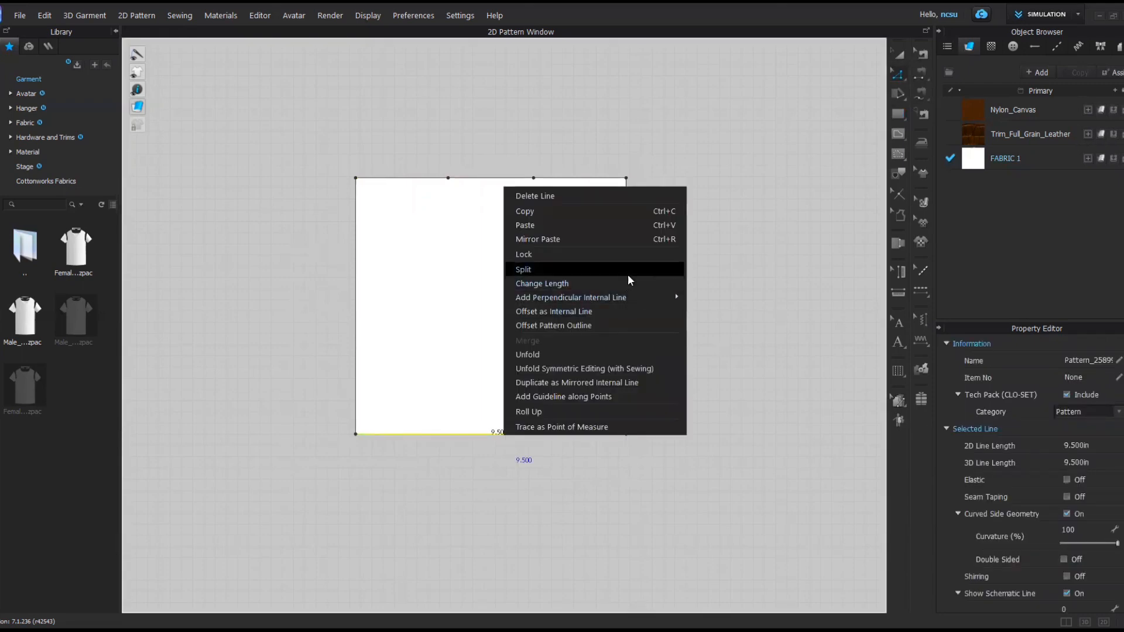
pyautogui.click(628, 270)
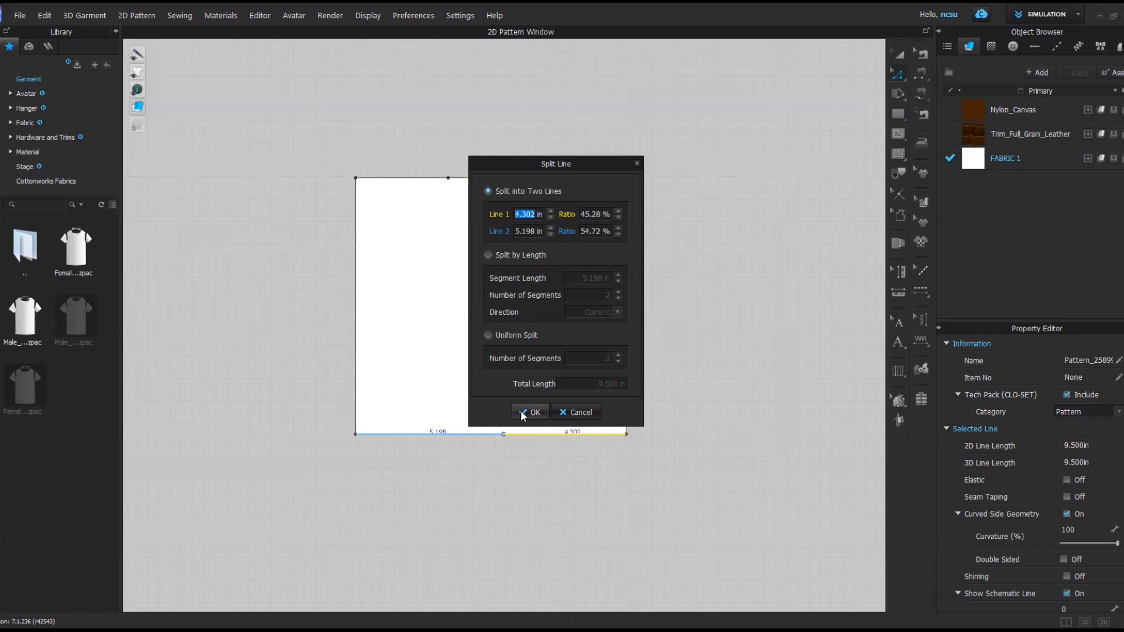
pyautogui.write('1')
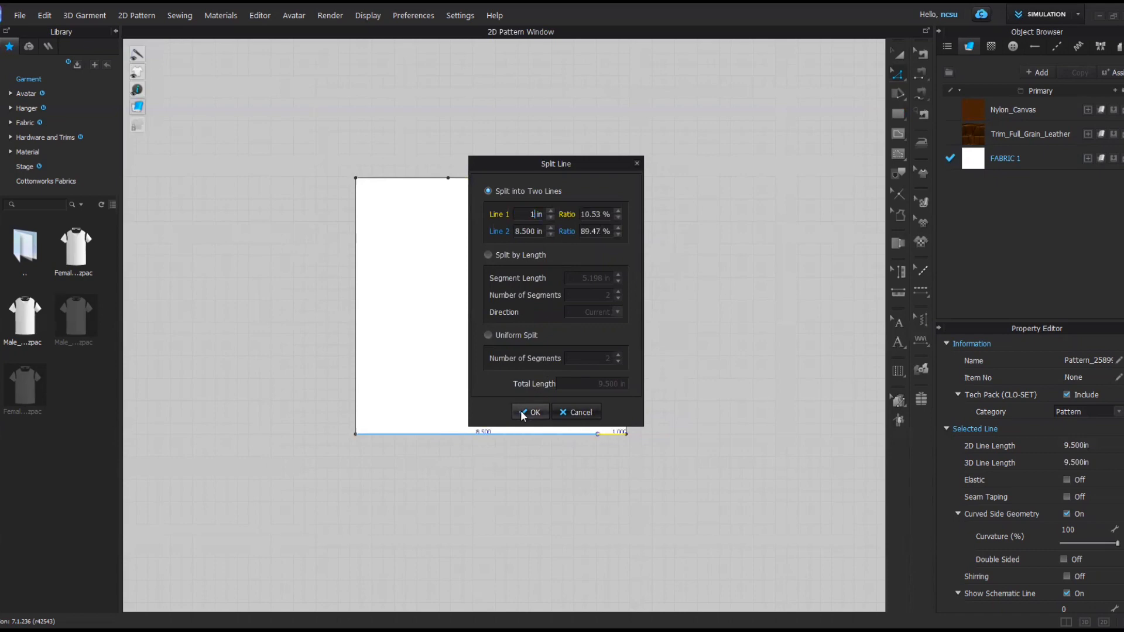
pyautogui.click(522, 414)
# Split the longer left segment of the bottom edge, making its right-hand part 7.5 in long
pyautogui.rightClick(530, 438)
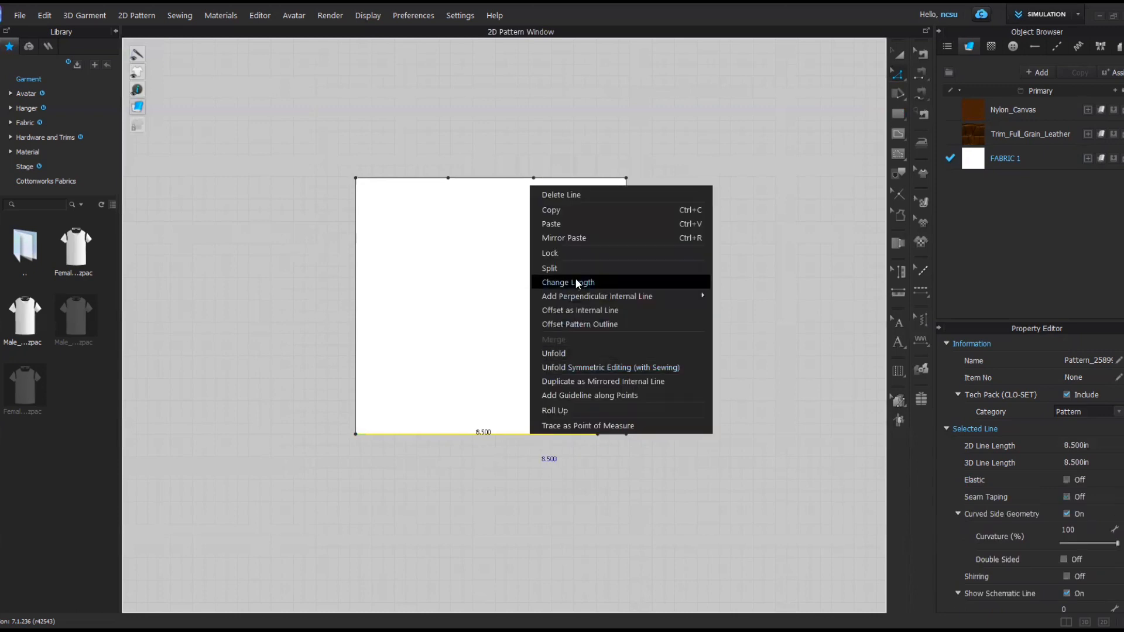
pyautogui.click(578, 273)
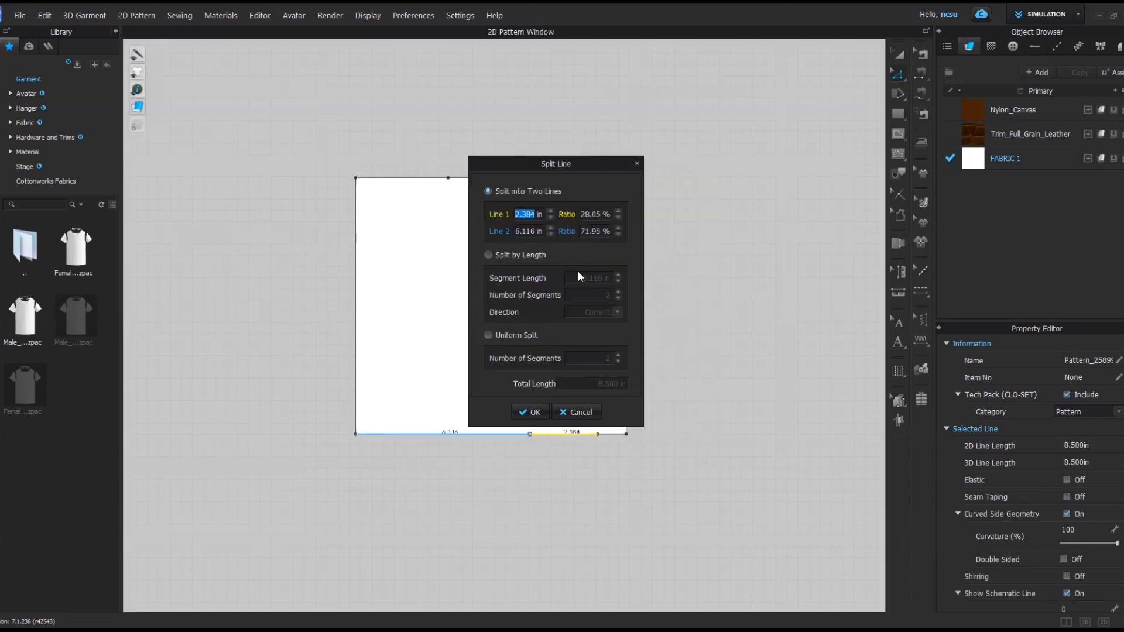
pyautogui.write('7')
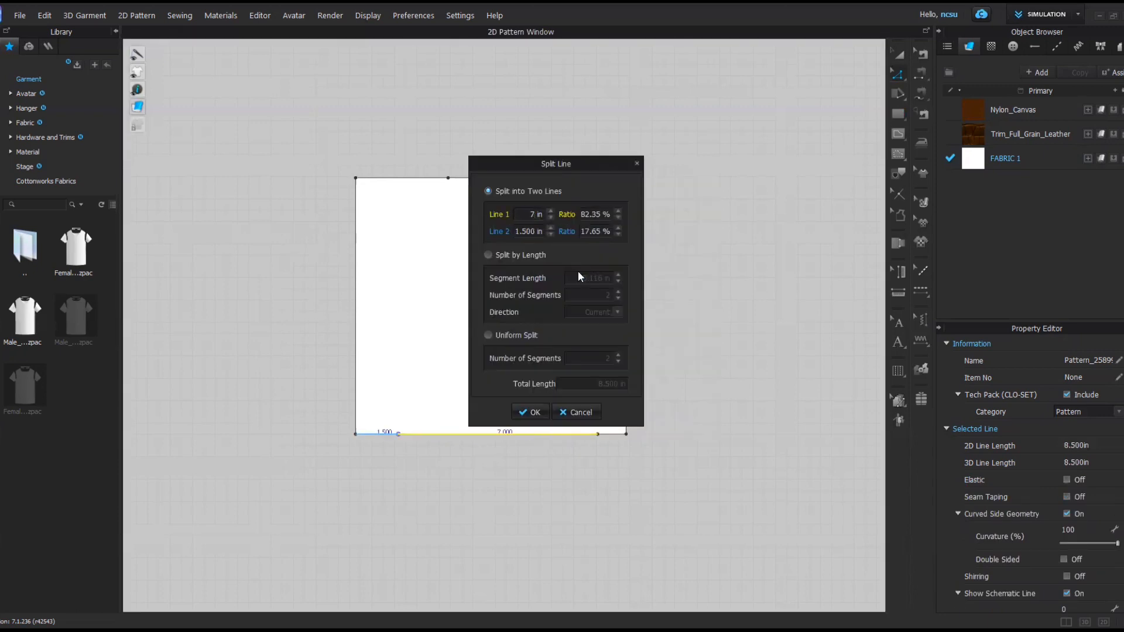
pyautogui.write('.5')
pyautogui.press('Return')
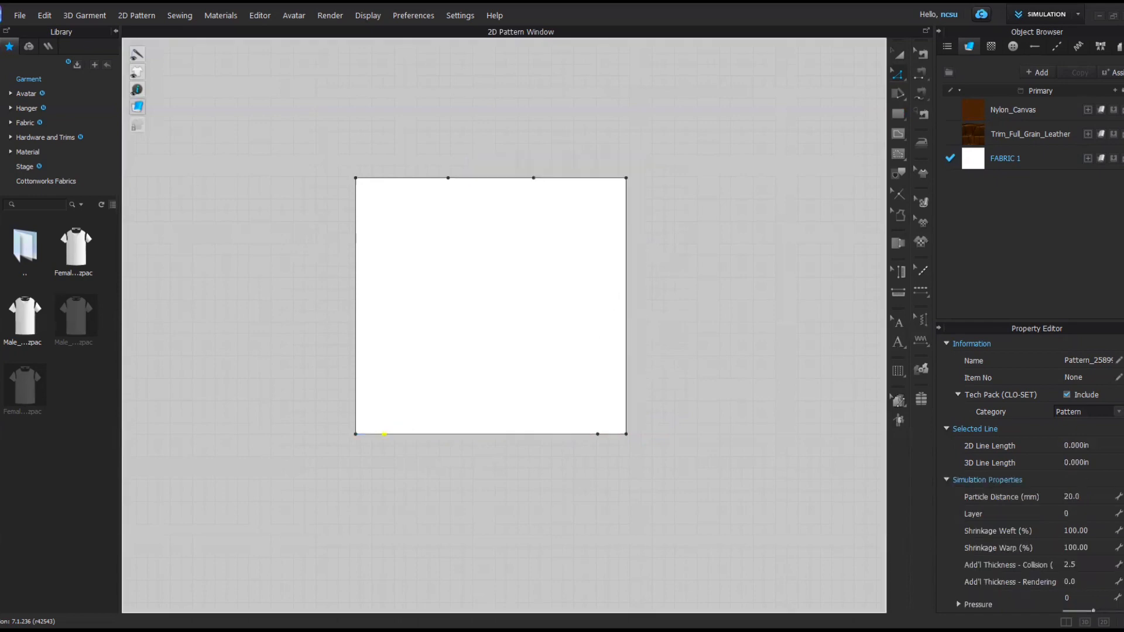
# Lower the middle segment of the top edge straight down to form a recess between the two upper corners
pyautogui.scroll(-1, 495, 190)
pyautogui.click(456, 182)
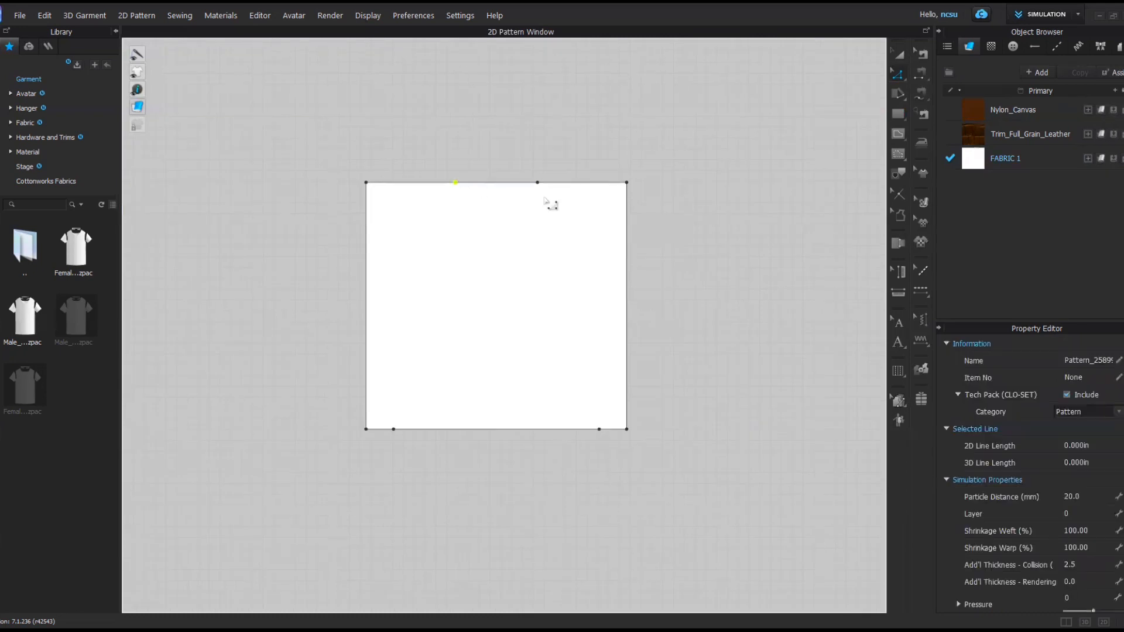
pyautogui.moveTo(515, 183); pyautogui.dragTo(516, 241)
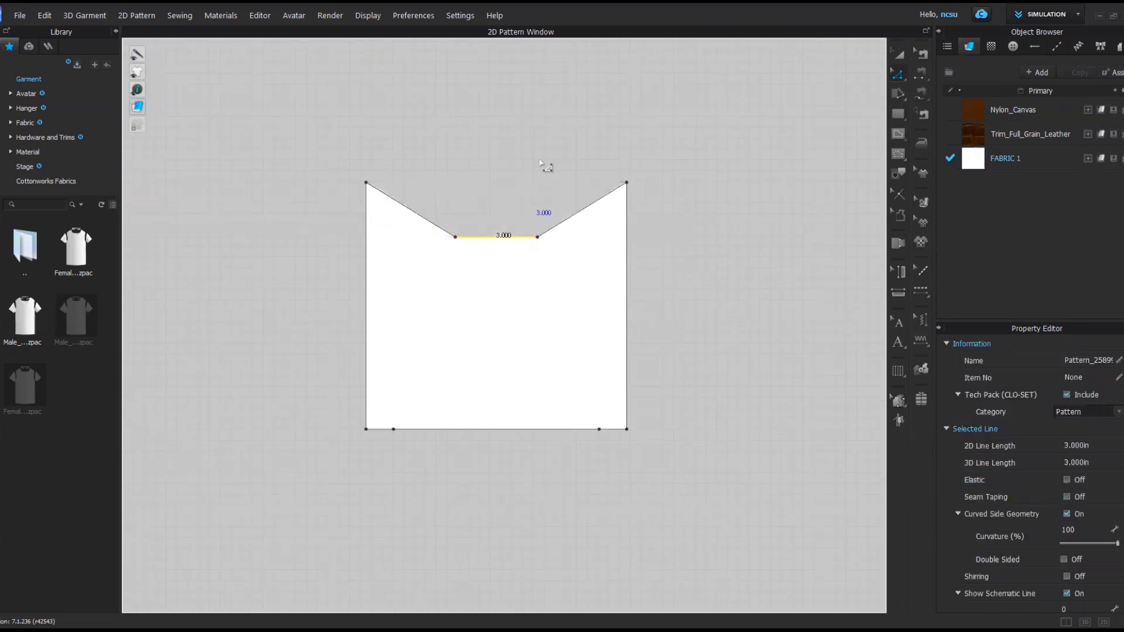
pyautogui.click(557, 163)
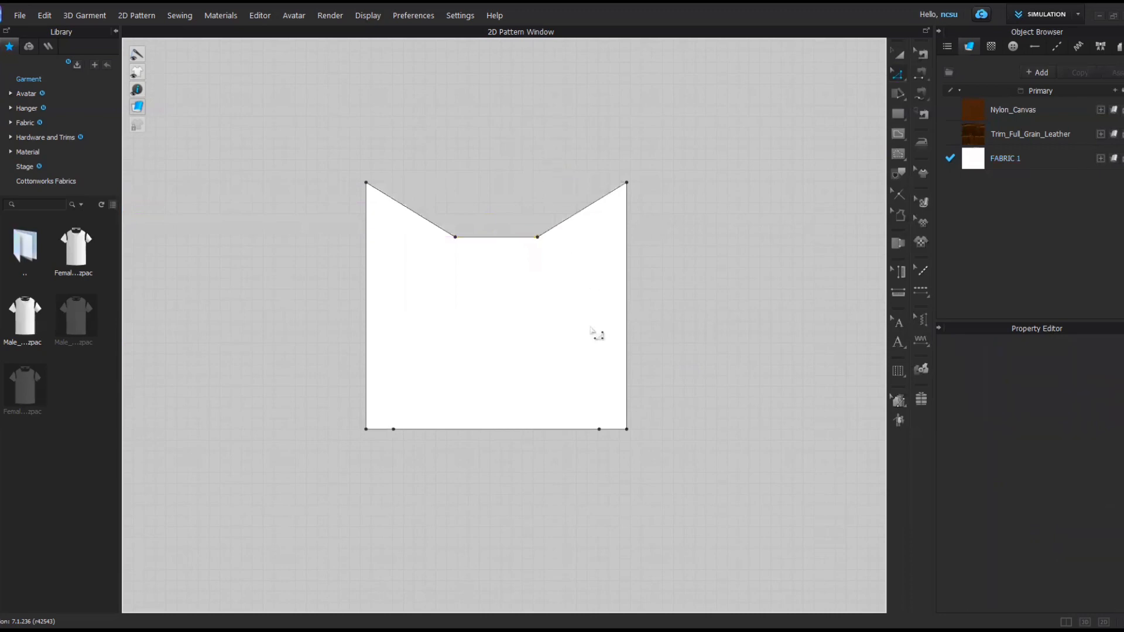
# Convert both bottom corner points of the pattern to curve points
pyautogui.click(627, 430)
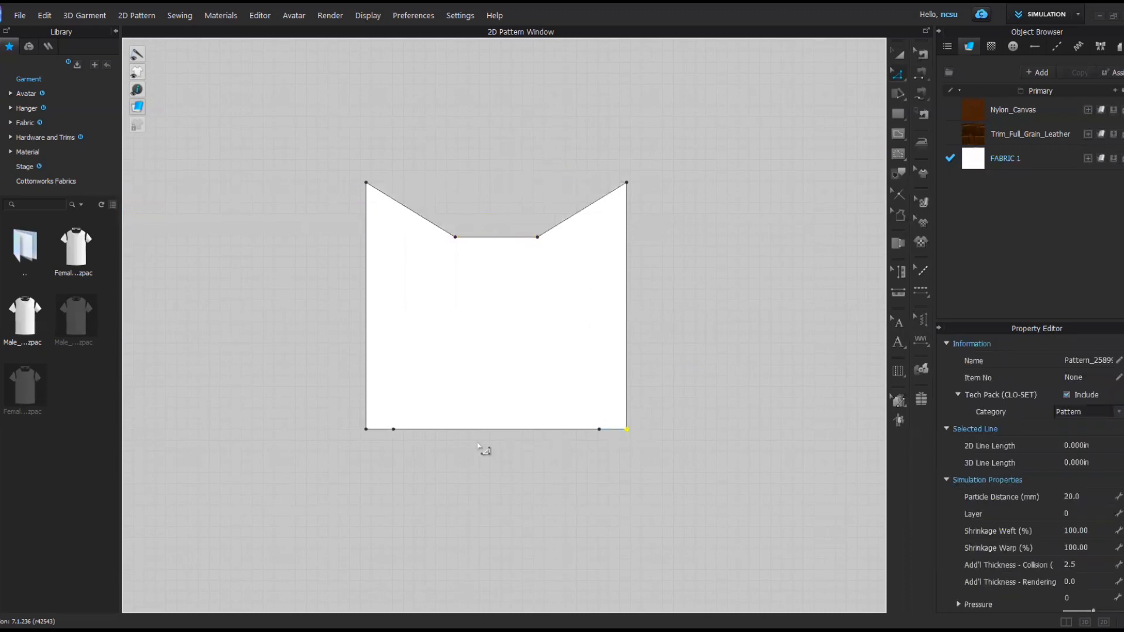
pyautogui.keyDown('shift'); pyautogui.click(367, 431); pyautogui.keyUp('shift')
pyautogui.rightClick(367, 431)
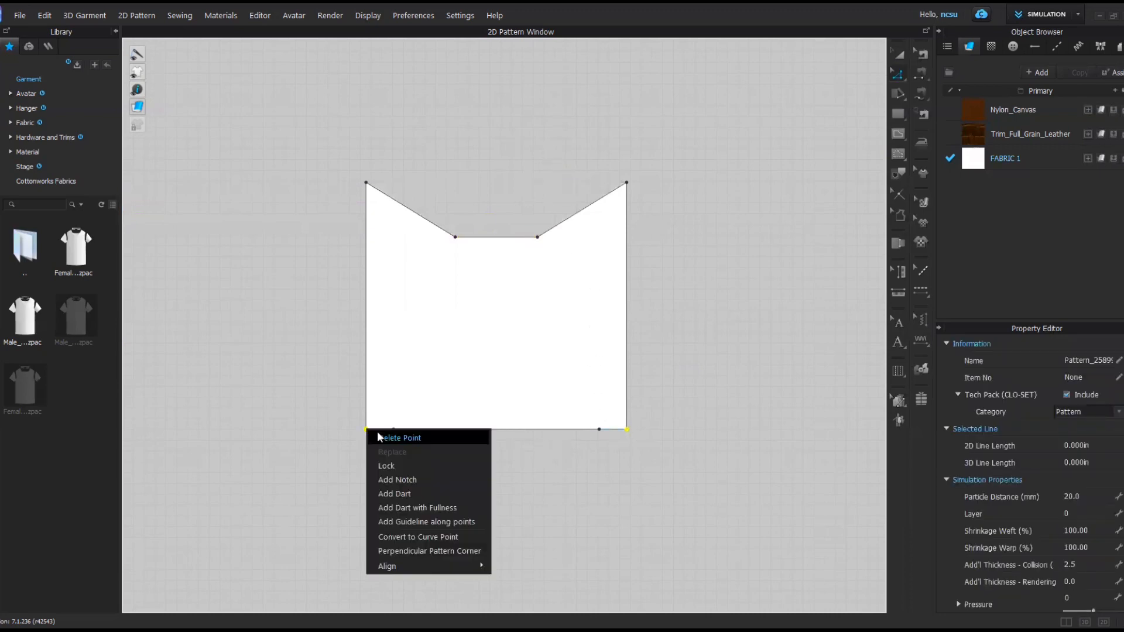
pyautogui.click(403, 538)
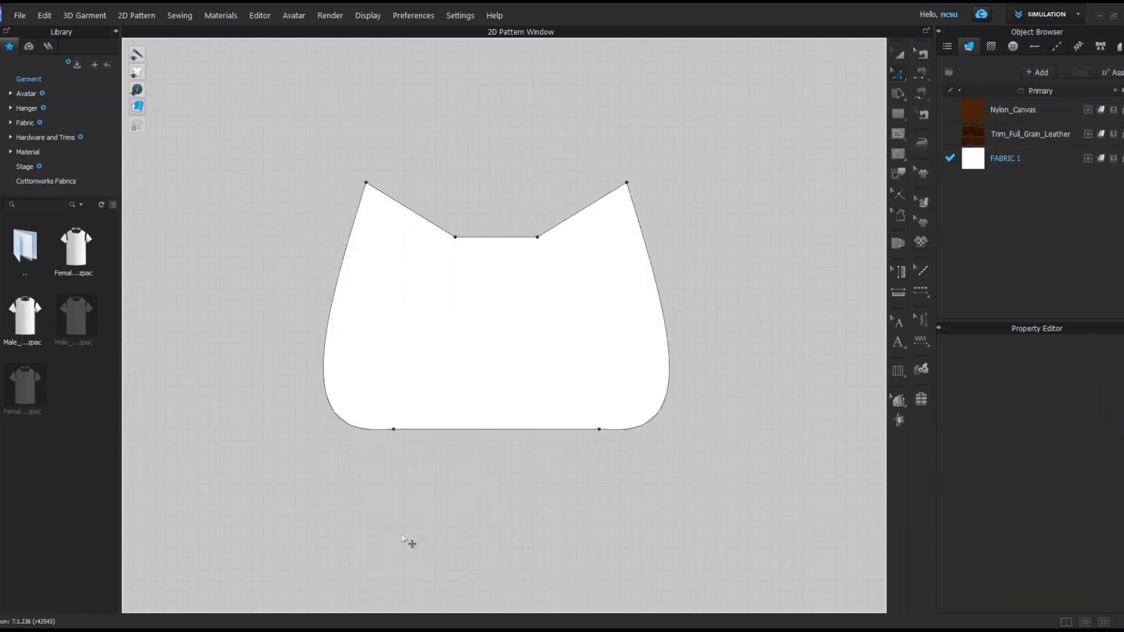
# Pull the lower part of the left side curve inward with Edit Curvature, making the line about 10.24 in long
pyautogui.click(375, 432)
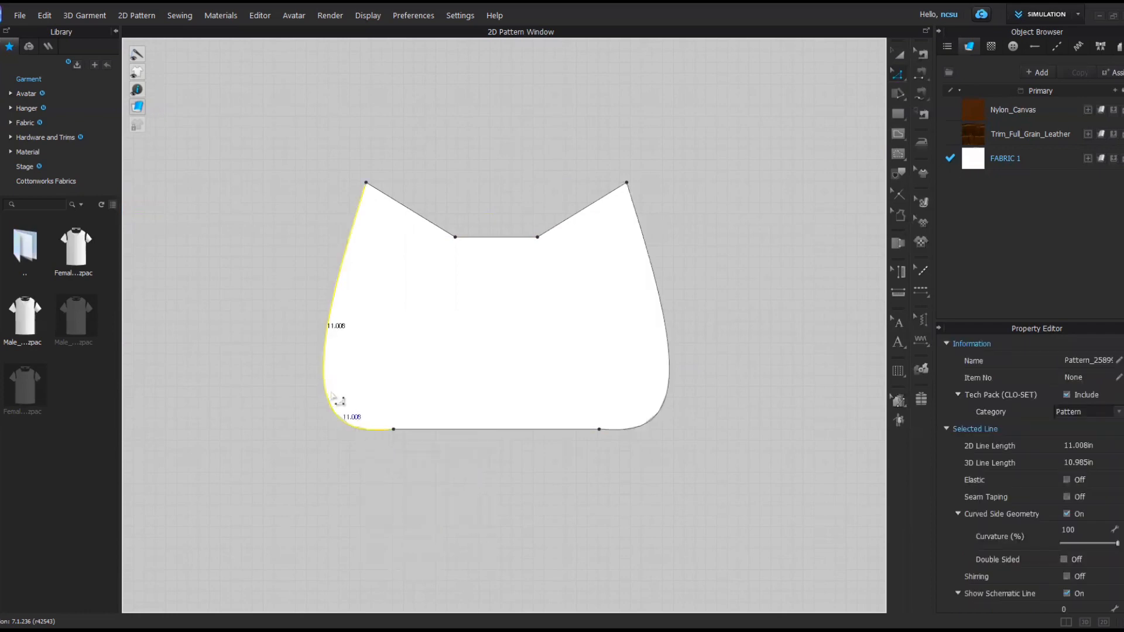
pyautogui.click(899, 74)
pyautogui.click(932, 121)
pyautogui.moveTo(329, 401); pyautogui.dragTo(401, 397)
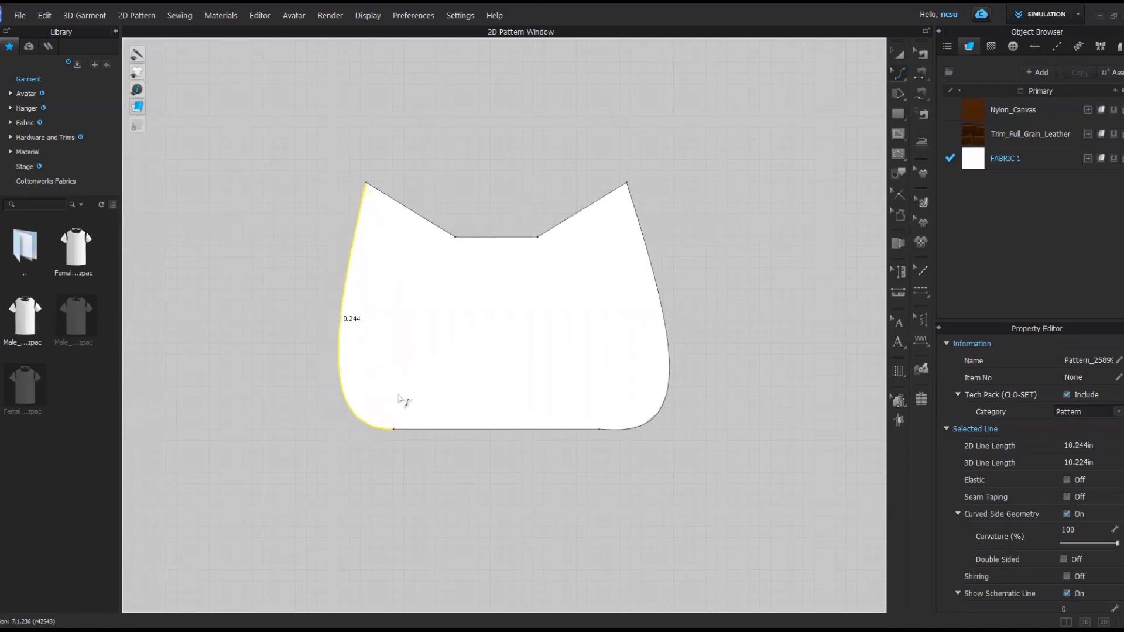
pyautogui.click(401, 437)
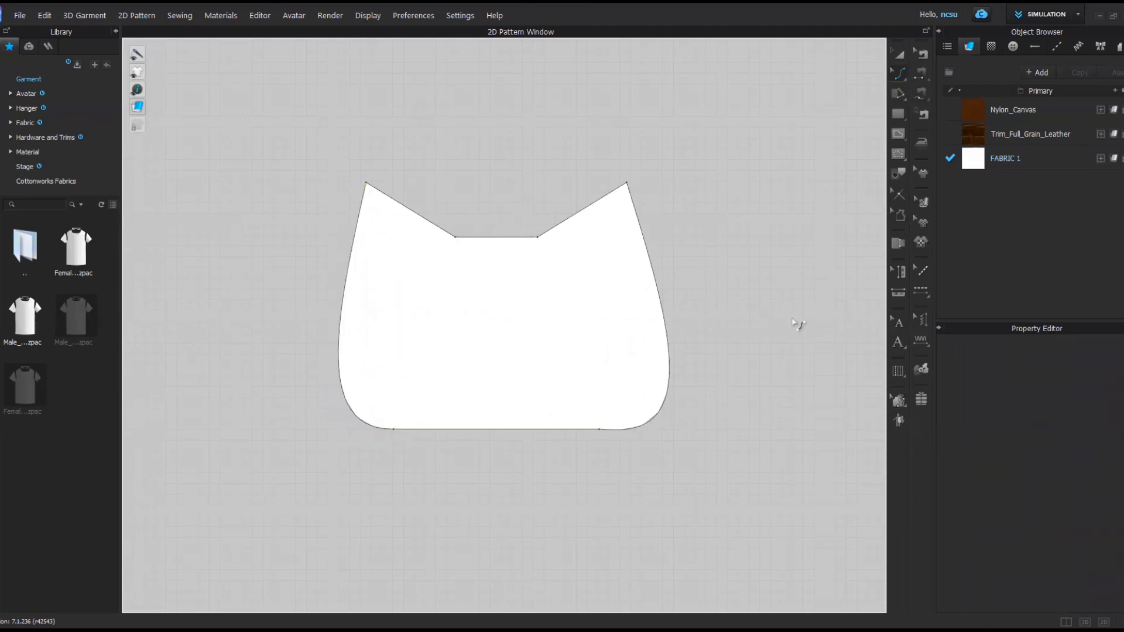
# Bend the left slanted top edge inward with Edit Curvature into a smooth scoop about 4.07 in long
pyautogui.click(420, 217)
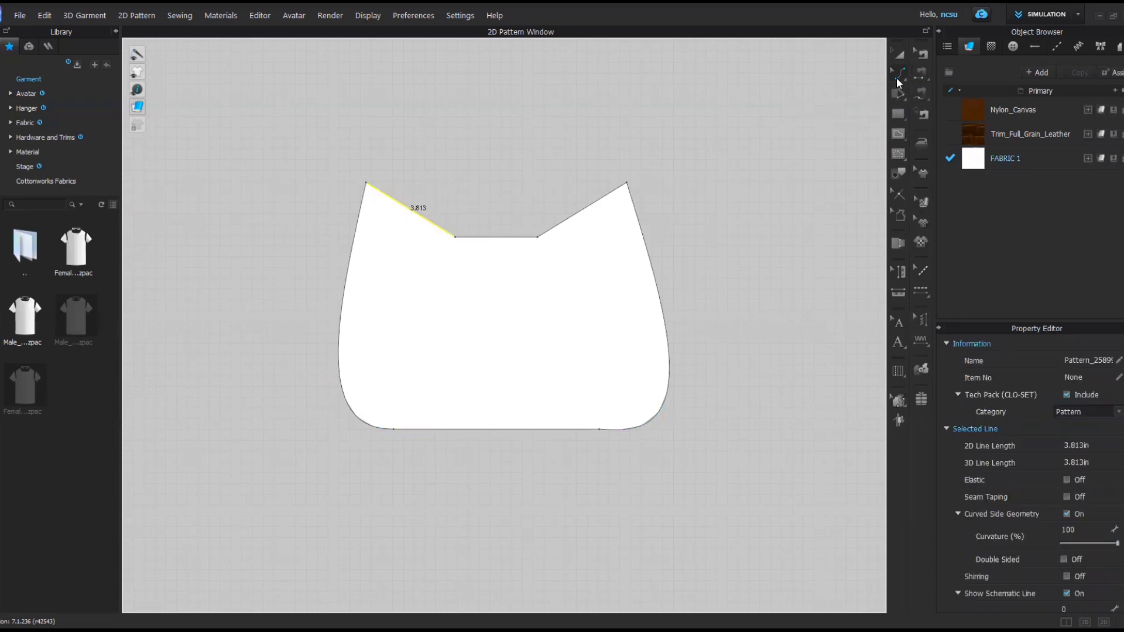
pyautogui.click(897, 77)
pyautogui.click(936, 121)
pyautogui.moveTo(411, 212); pyautogui.dragTo(406, 230)
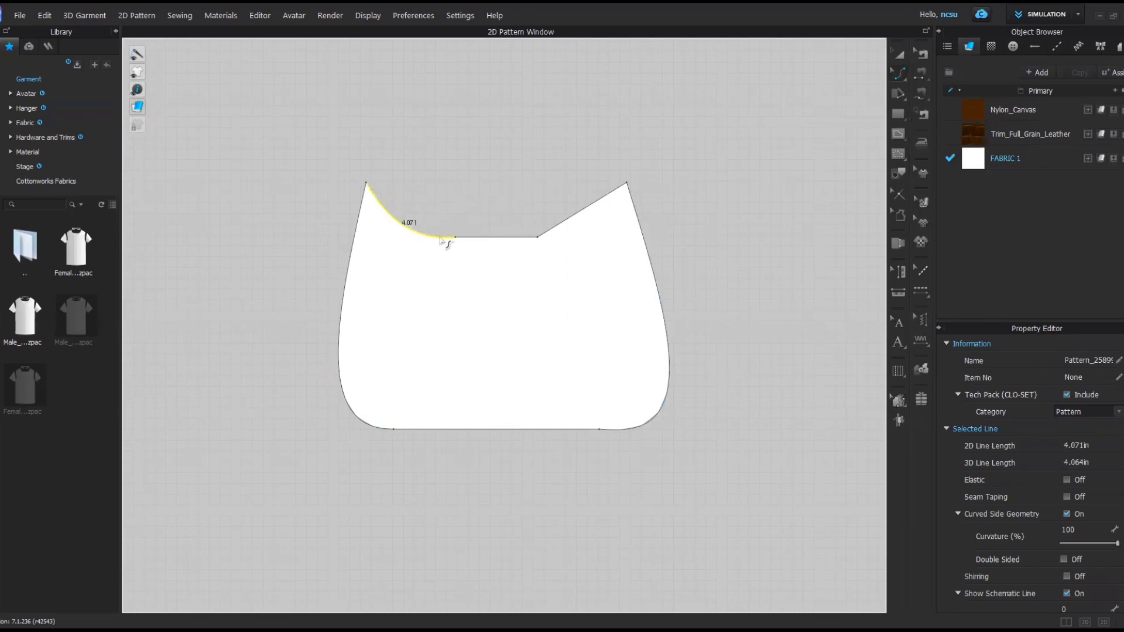
pyautogui.moveTo(443, 240); pyautogui.dragTo(438, 237)
pyautogui.click(497, 218)
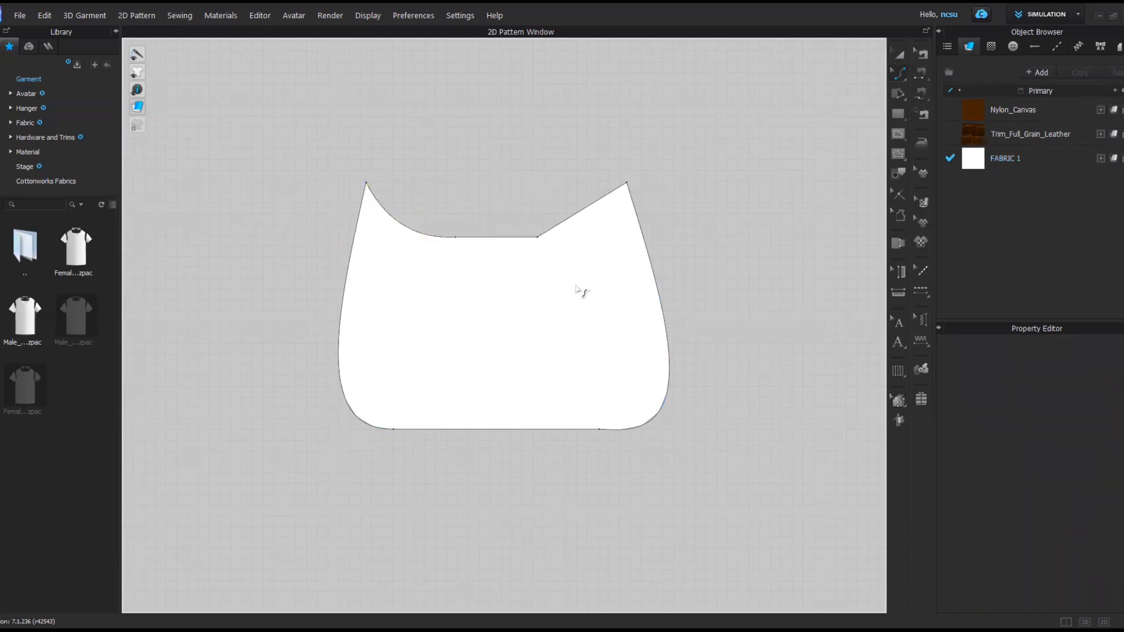
pyautogui.moveTo(402, 230); pyautogui.dragTo(381, 227)
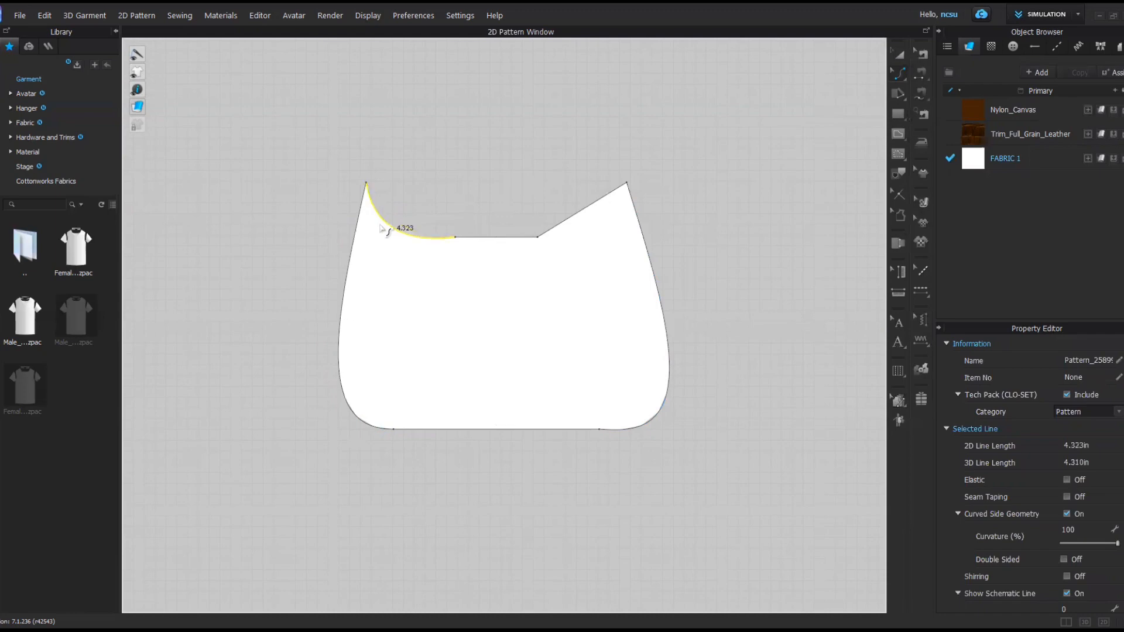
pyautogui.hotkey('ctrl', 'z')
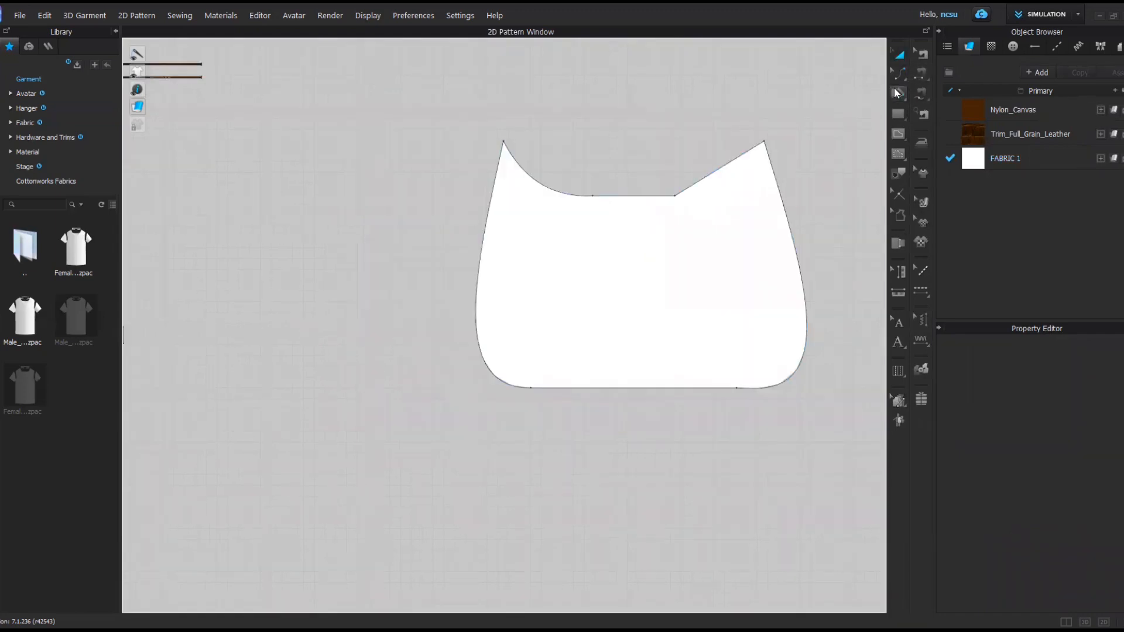
# Deepen the left scoop of the top edge with Edit Curve Point, making the curve about 4.39 in long
pyautogui.click(902, 74)
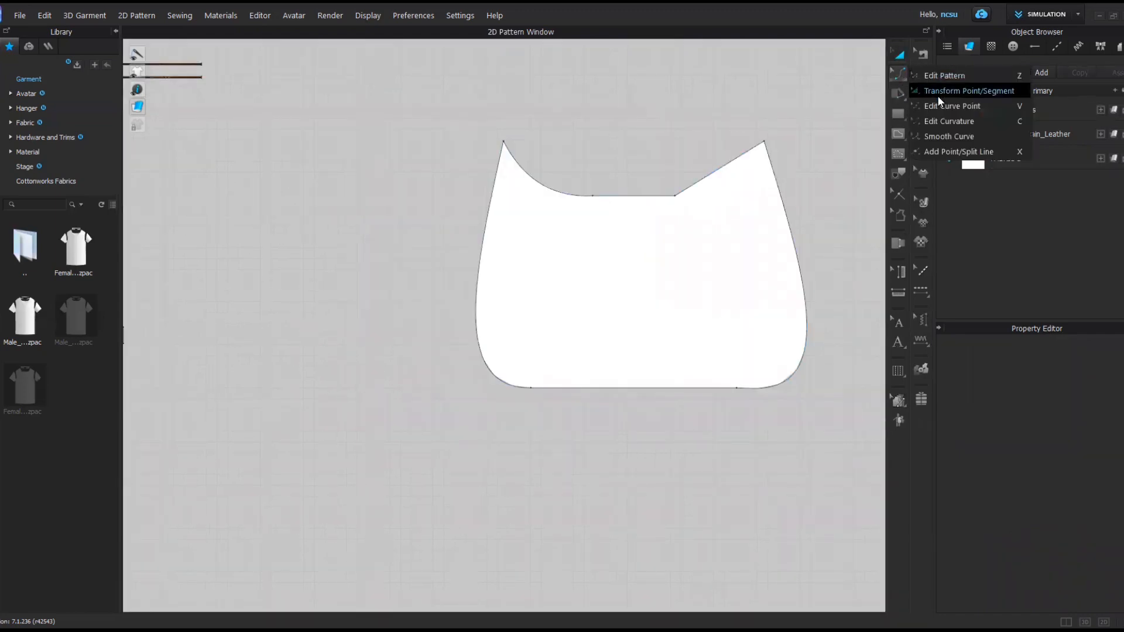
pyautogui.click(948, 108)
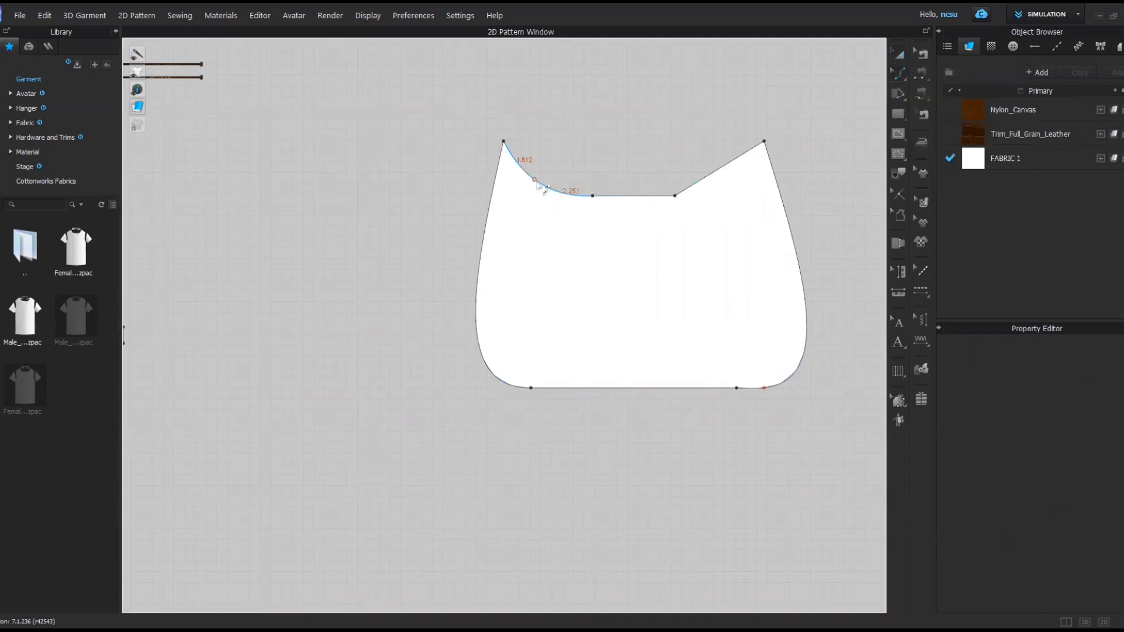
pyautogui.moveTo(546, 188); pyautogui.dragTo(529, 188)
pyautogui.click(630, 176)
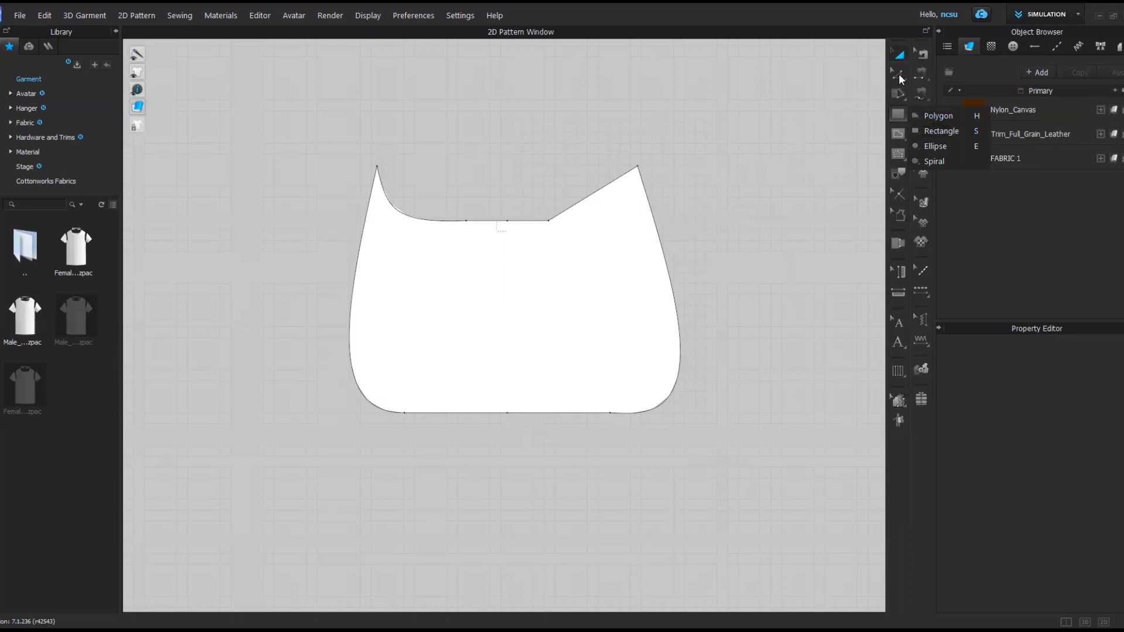
# Split the left side curve into two lines at a point just above the bottom-left corner
pyautogui.click(898, 75)
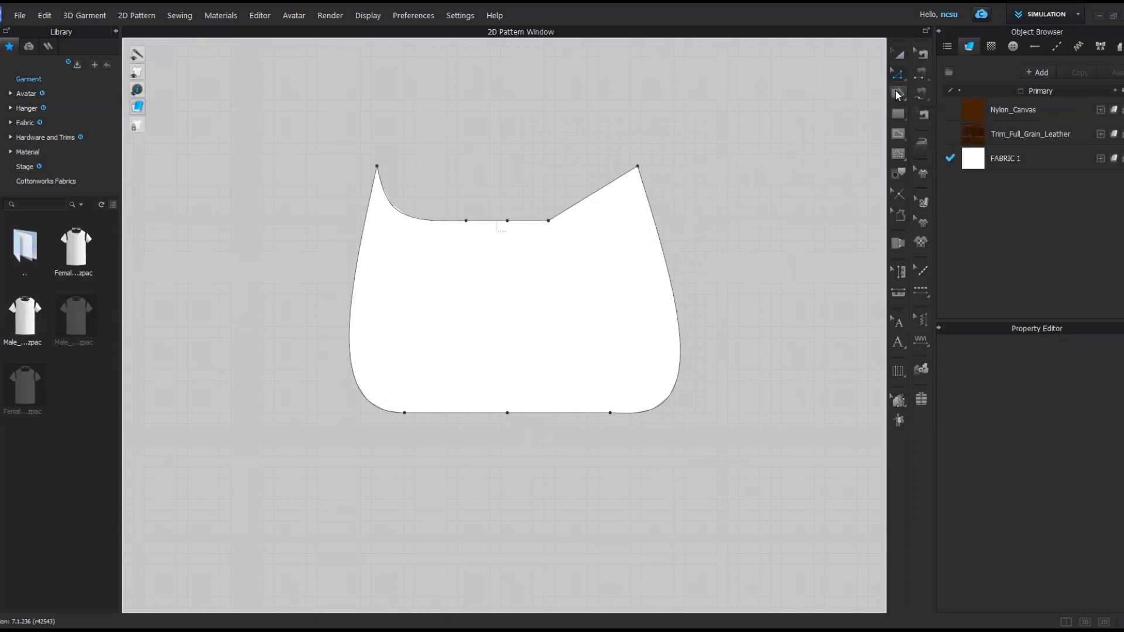
pyautogui.click(360, 391)
pyautogui.rightClick(360, 391)
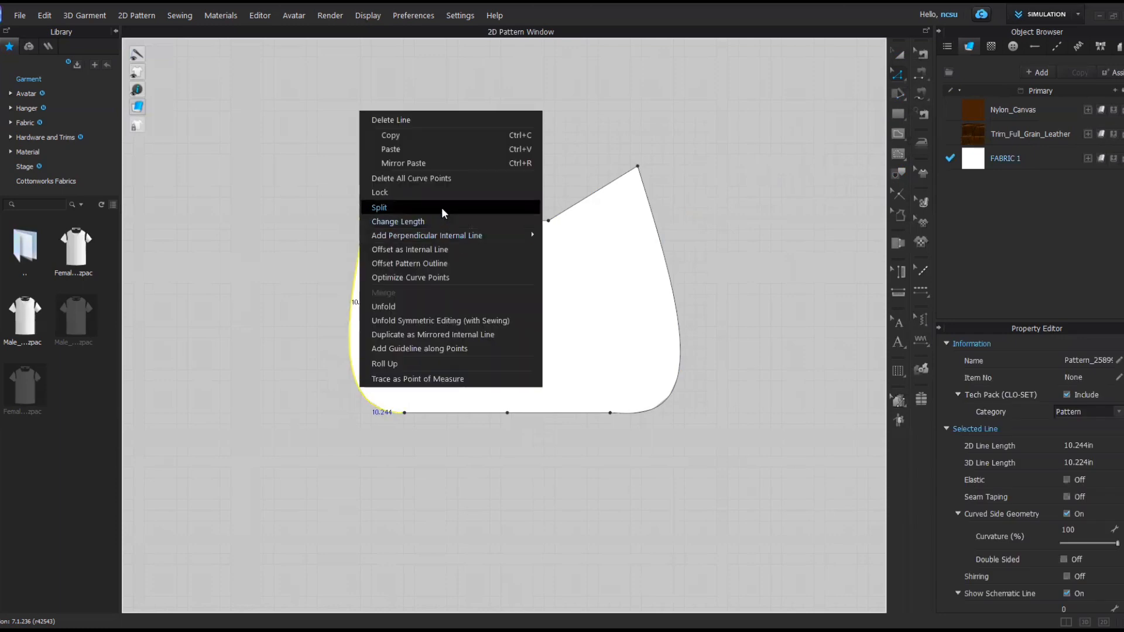
pyautogui.click(533, 413)
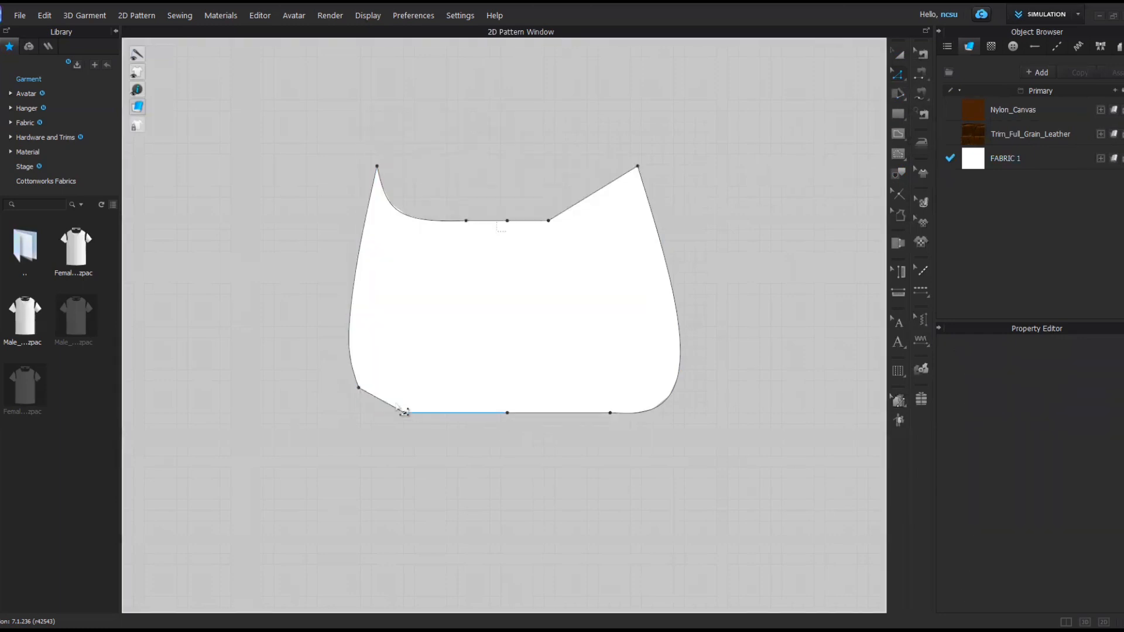
# Bend the short straight segment at the bottom-left corner outward with Edit Curvature into a rounded corner about 2 in long
pyautogui.click(373, 400)
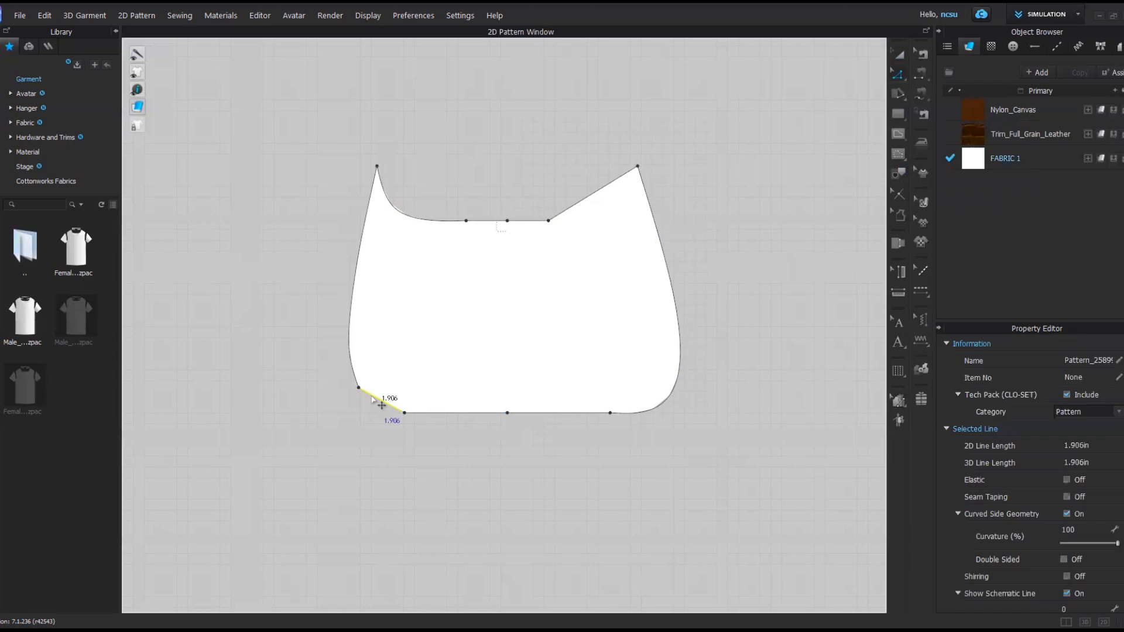
pyautogui.click(898, 71)
pyautogui.click(933, 119)
pyautogui.moveTo(378, 403); pyautogui.dragTo(375, 407)
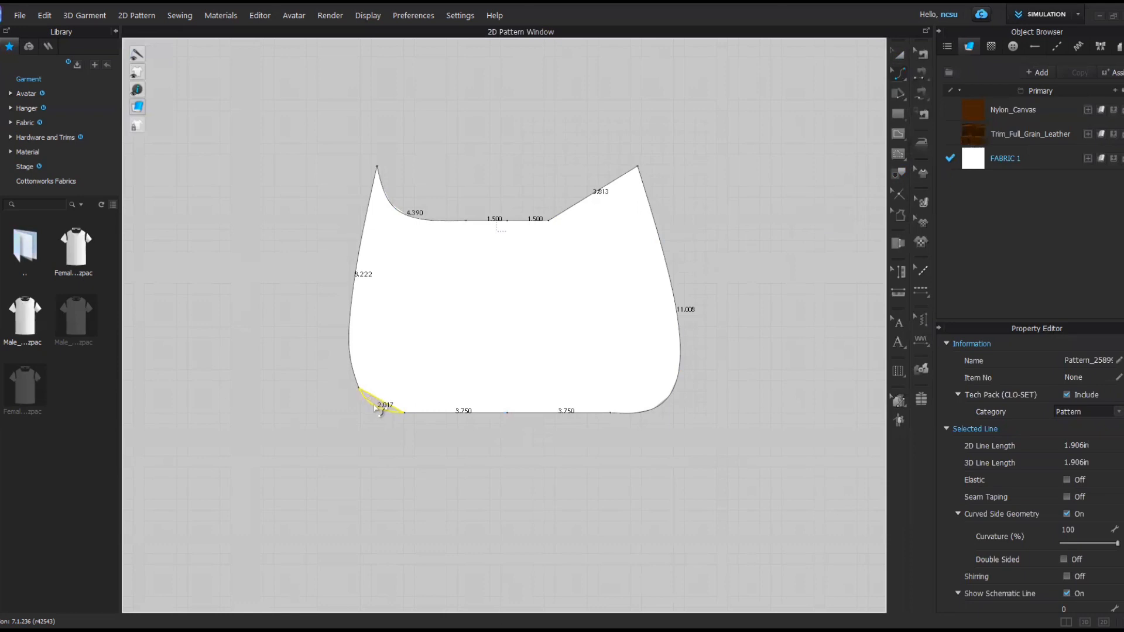
pyautogui.click(459, 455)
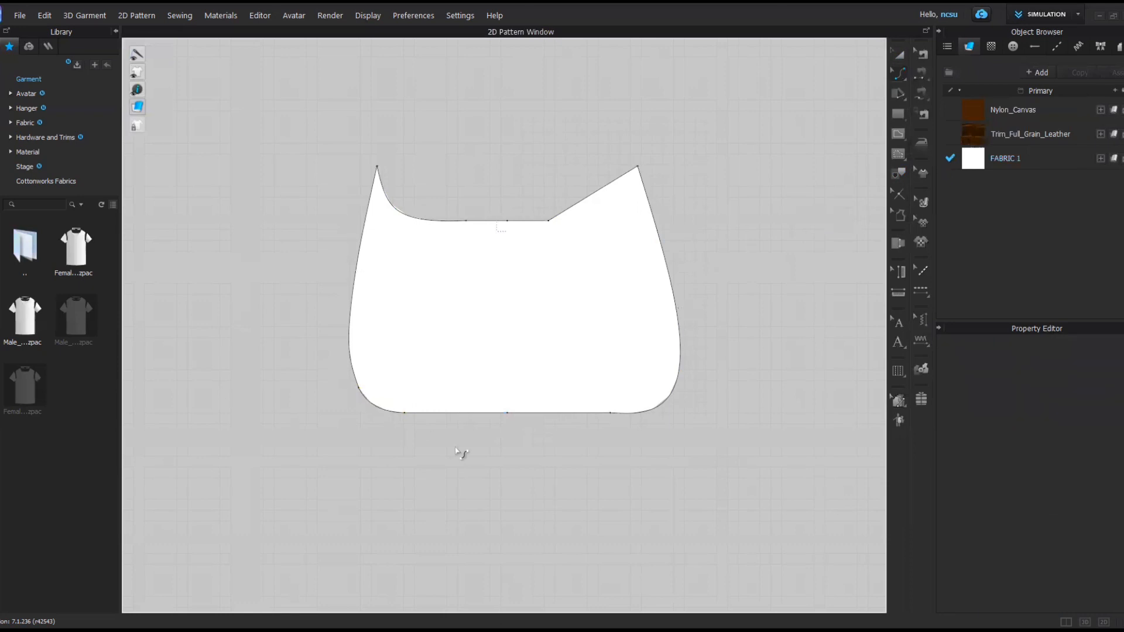
# Draw a vertical internal line about 7 in long from the midpoint of the top edge to the midpoint of the bottom edge
pyautogui.click(894, 69)
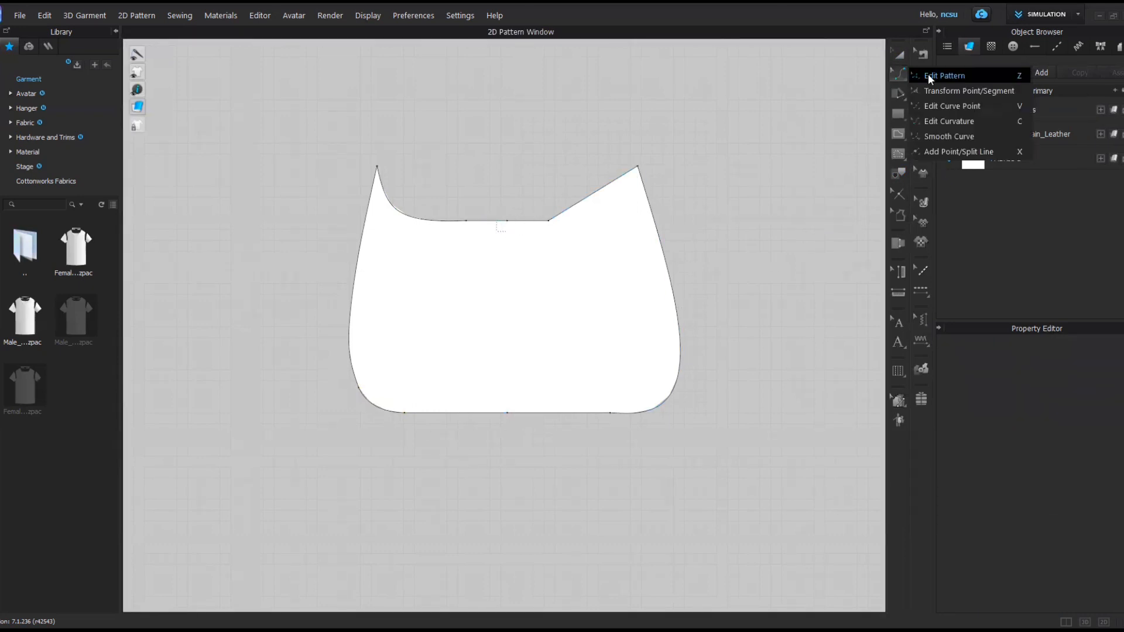
pyautogui.click(929, 75)
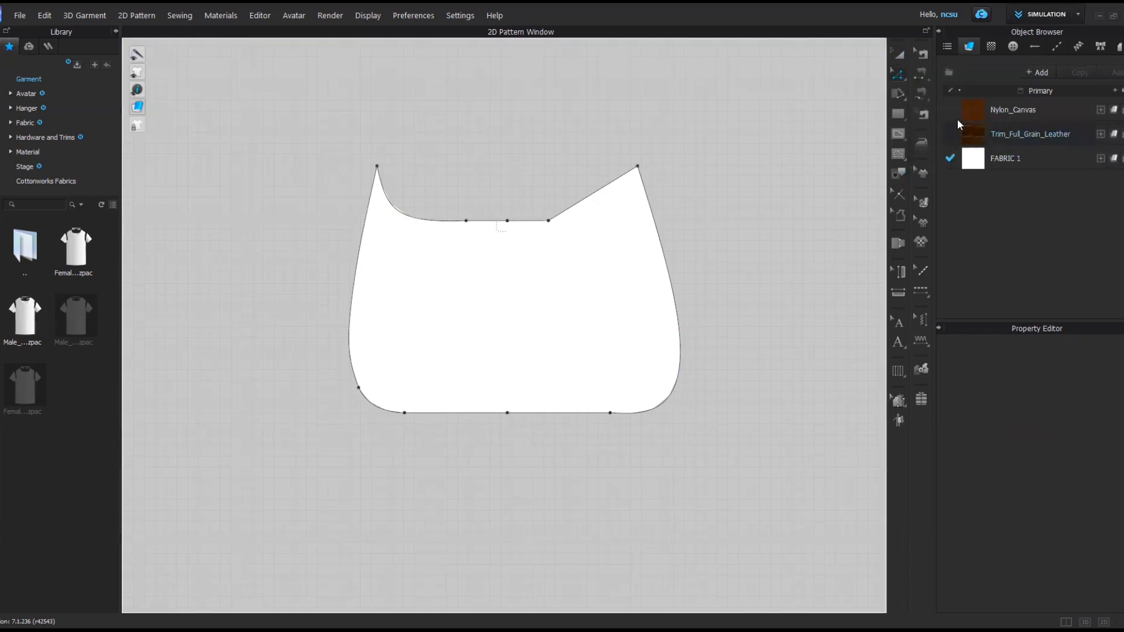
pyautogui.click(893, 129)
pyautogui.click(932, 138)
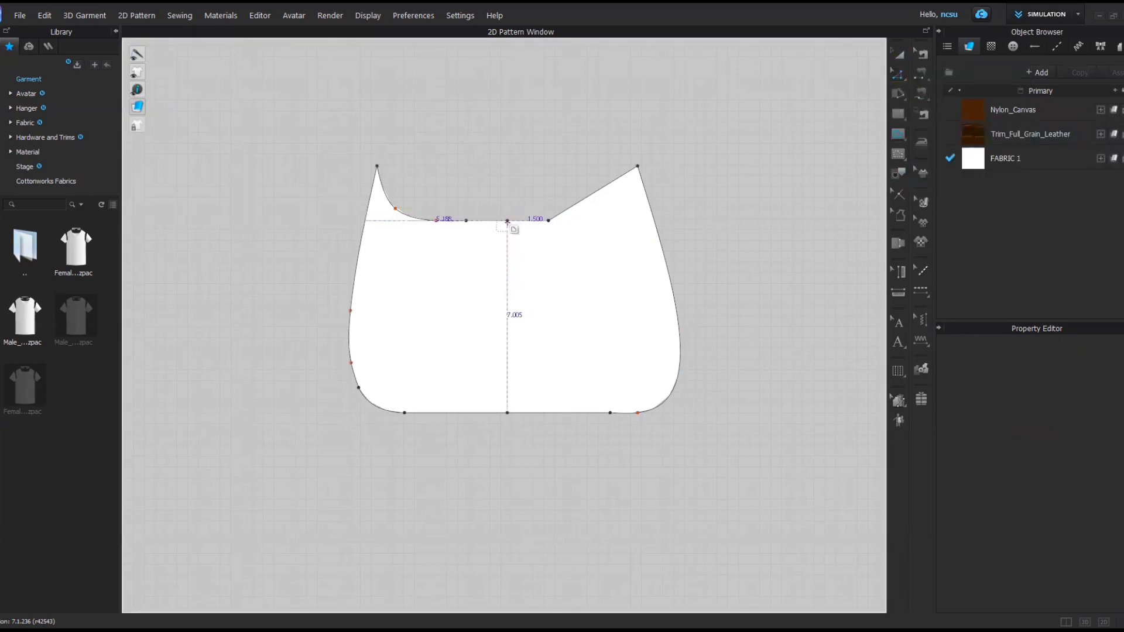
pyautogui.click(507, 412)
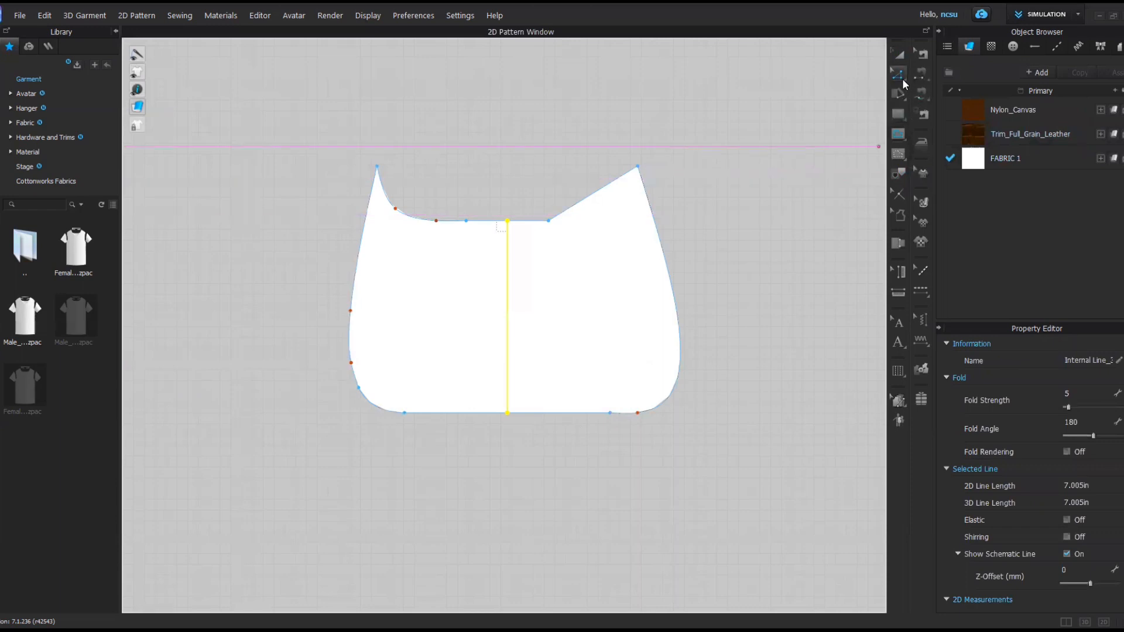
# Cut the pattern into two separate pieces along the vertical internal line
pyautogui.click(903, 81)
pyautogui.click(532, 211)
pyautogui.click(508, 288)
pyautogui.rightClick(507, 288)
pyautogui.click(582, 440)
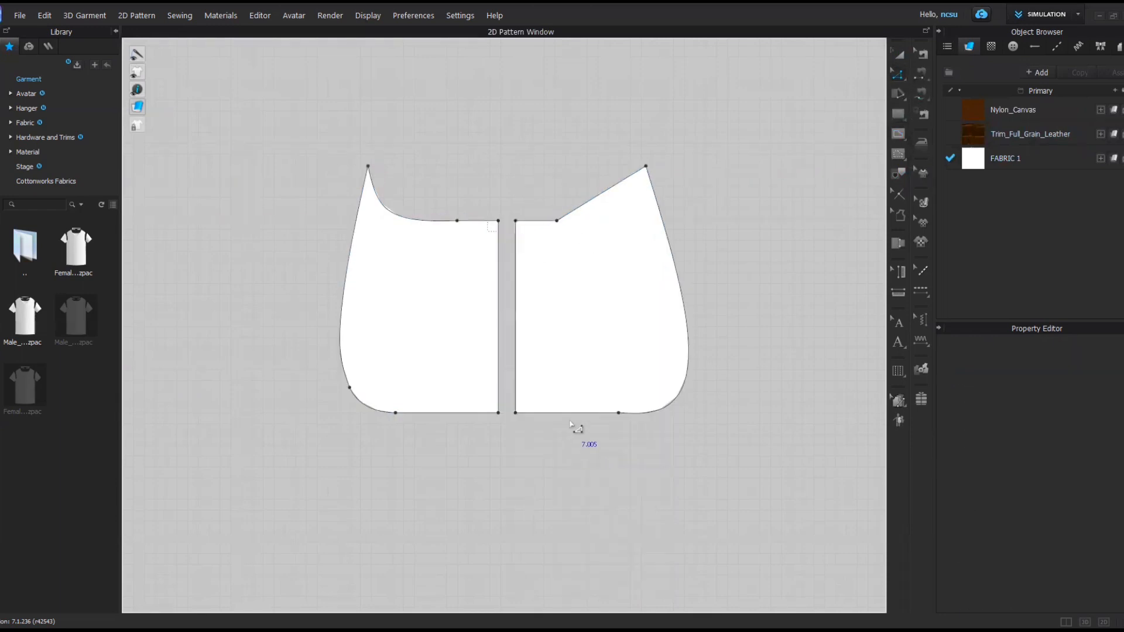
# Delete the right half of the cut pattern
pyautogui.click(900, 57)
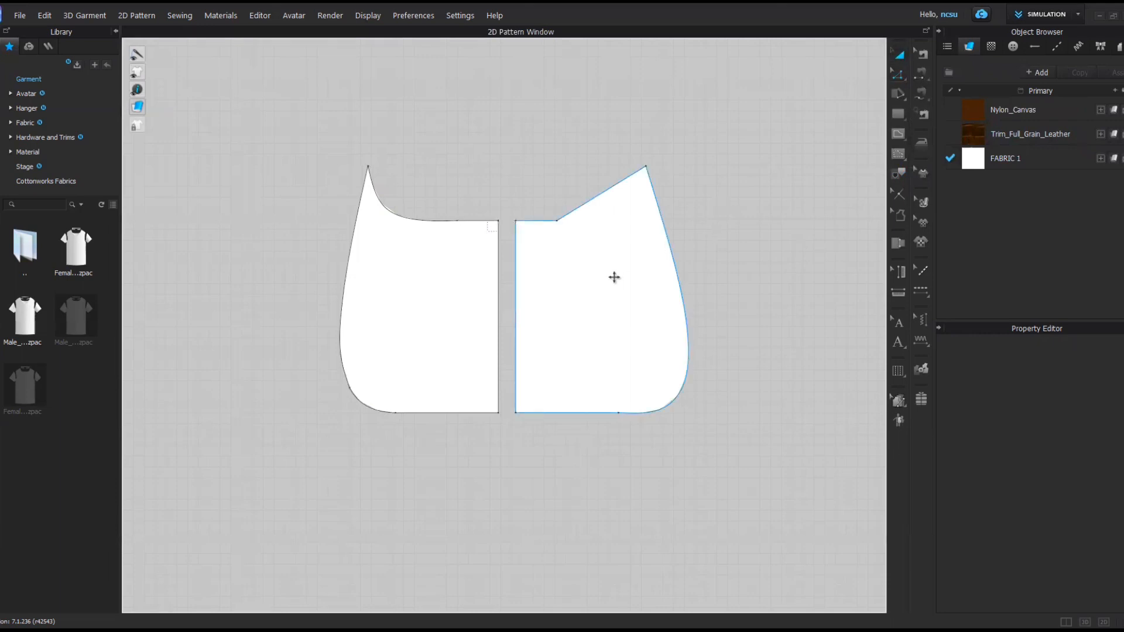
pyautogui.click(613, 275)
pyautogui.press('Delete')
# Unfold the remaining left half about its straight center edge into a full symmetrical pattern piece
pyautogui.click(900, 74)
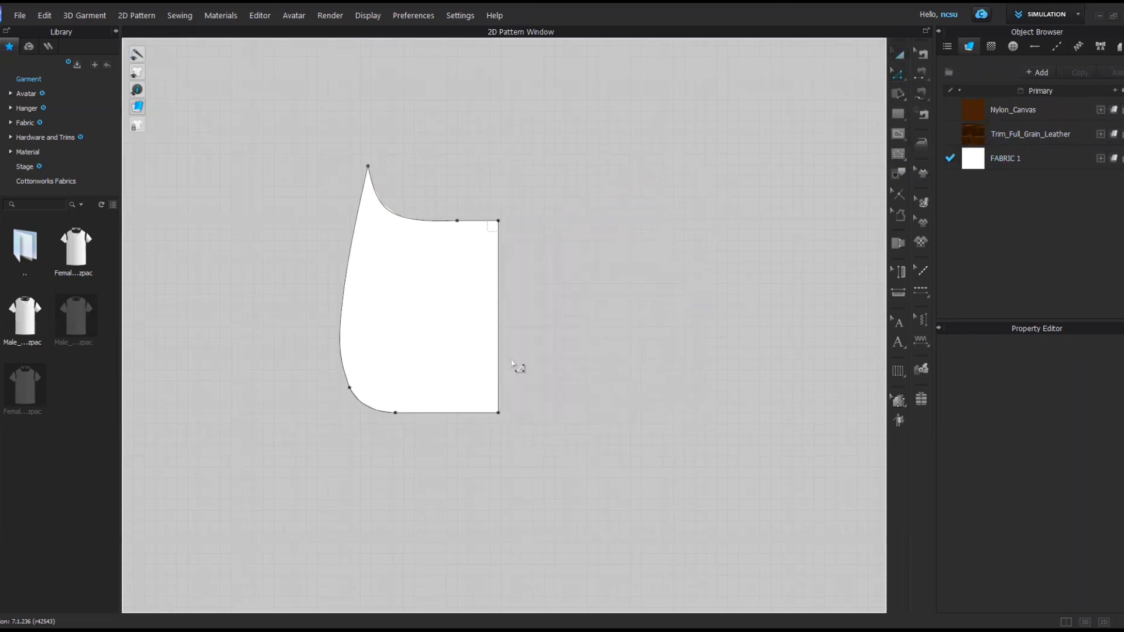
pyautogui.click(498, 348)
pyautogui.rightClick(498, 341)
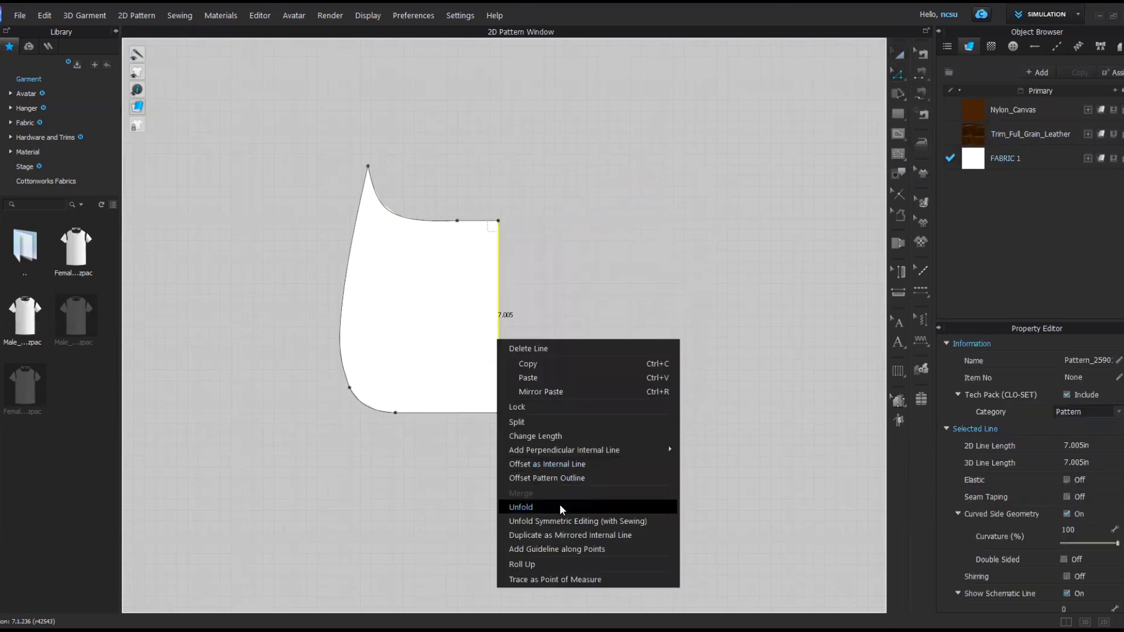
pyautogui.click(559, 505)
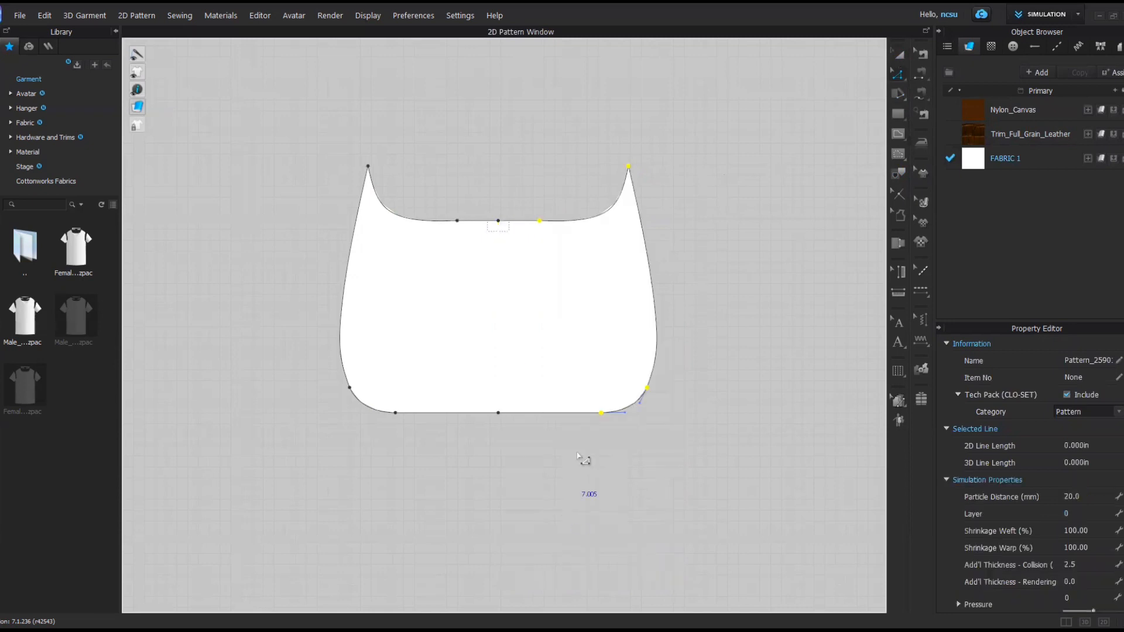
pyautogui.click(752, 351)
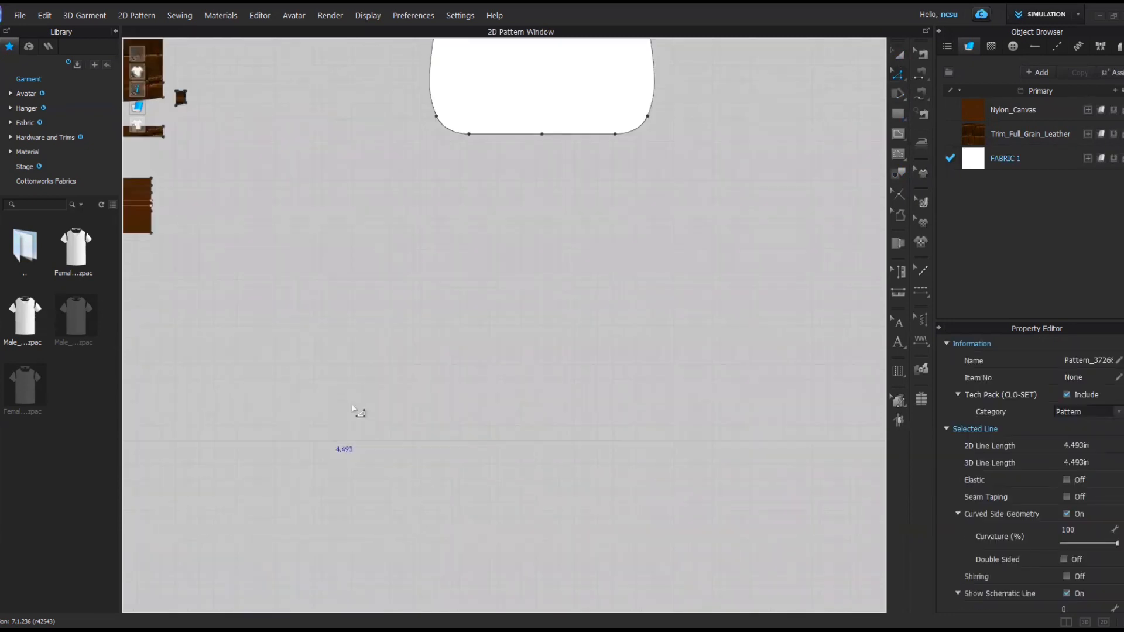
# Create a rectangle pattern 7.5 in wide and 4.5 in high and place it just below the curved piece
pyautogui.moveTo(464, 334); pyautogui.dragTo(390, 498, button='middle')
pyautogui.scroll(3, 421, 456)
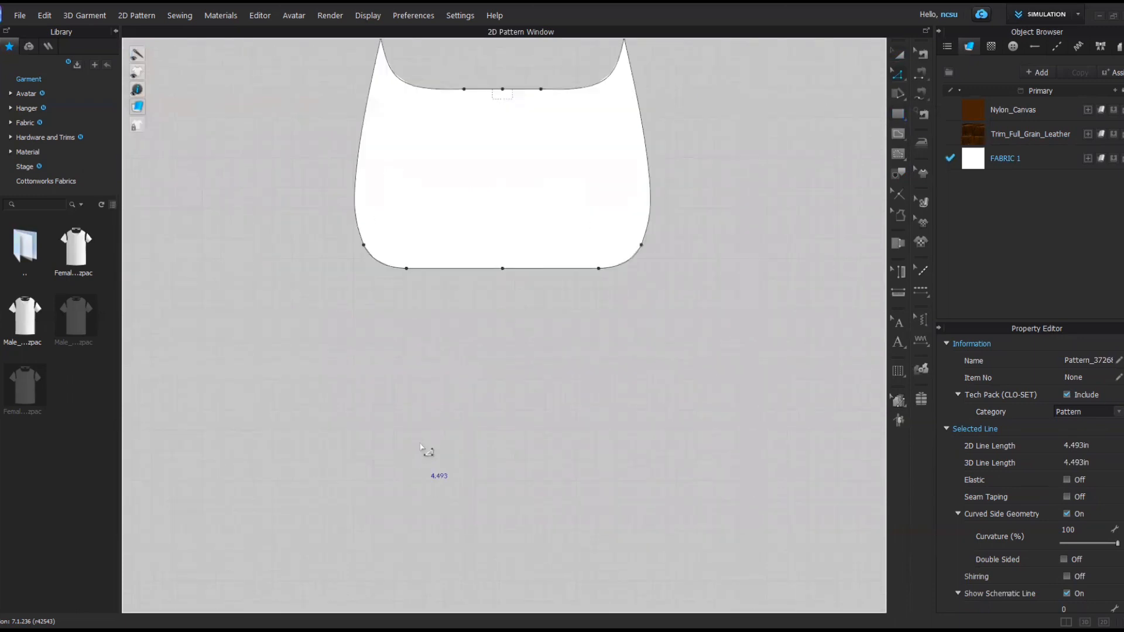
pyautogui.scroll(2, 420, 446)
pyautogui.scroll(-3, 422, 431)
pyautogui.click(898, 115)
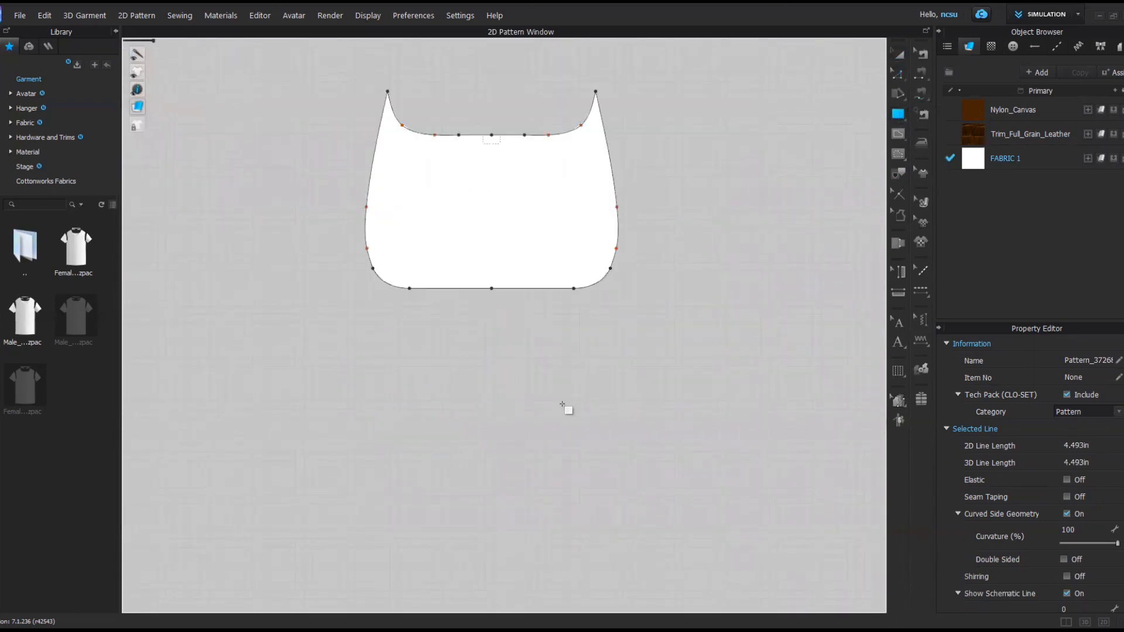
pyautogui.click(903, 117)
pyautogui.click(486, 473)
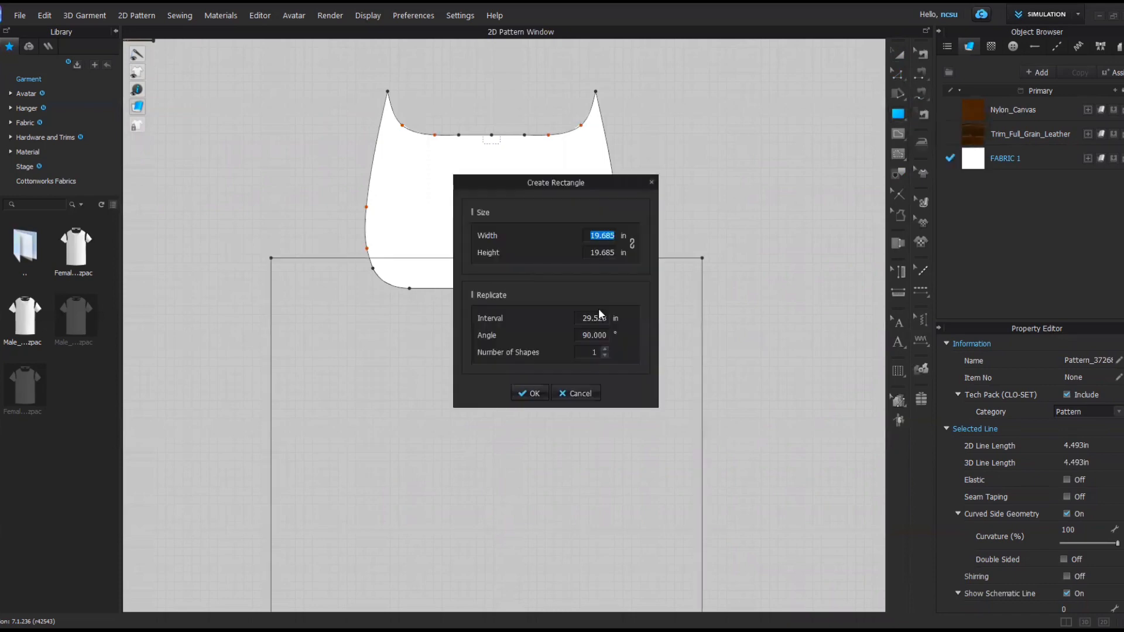
pyautogui.write('7.5')
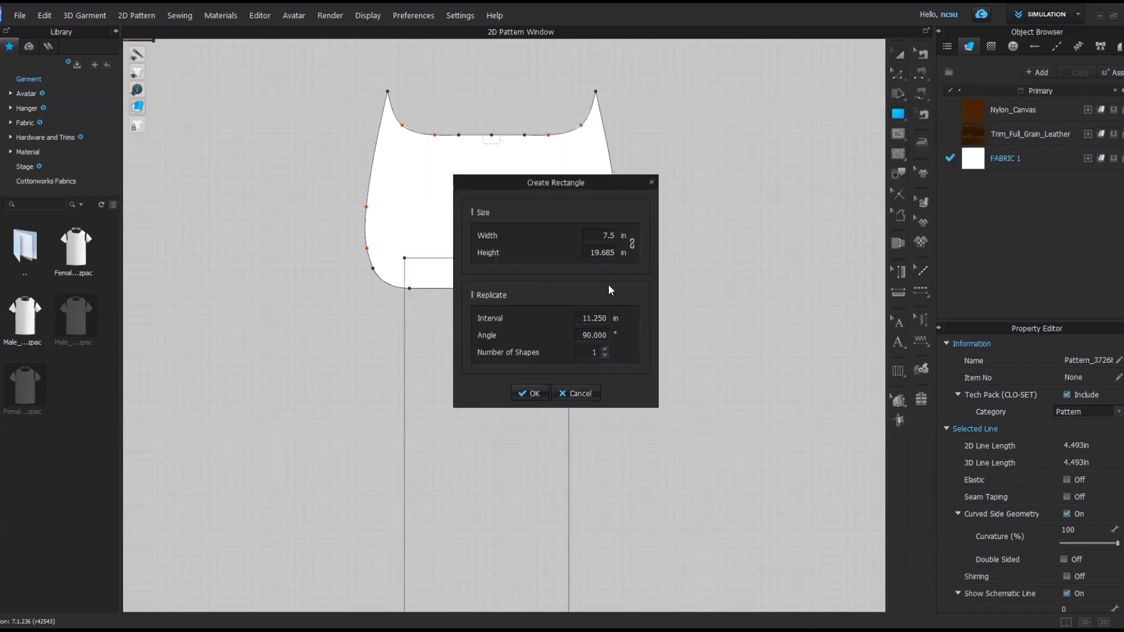
pyautogui.doubleClick(609, 254)
pyautogui.write('4.5')
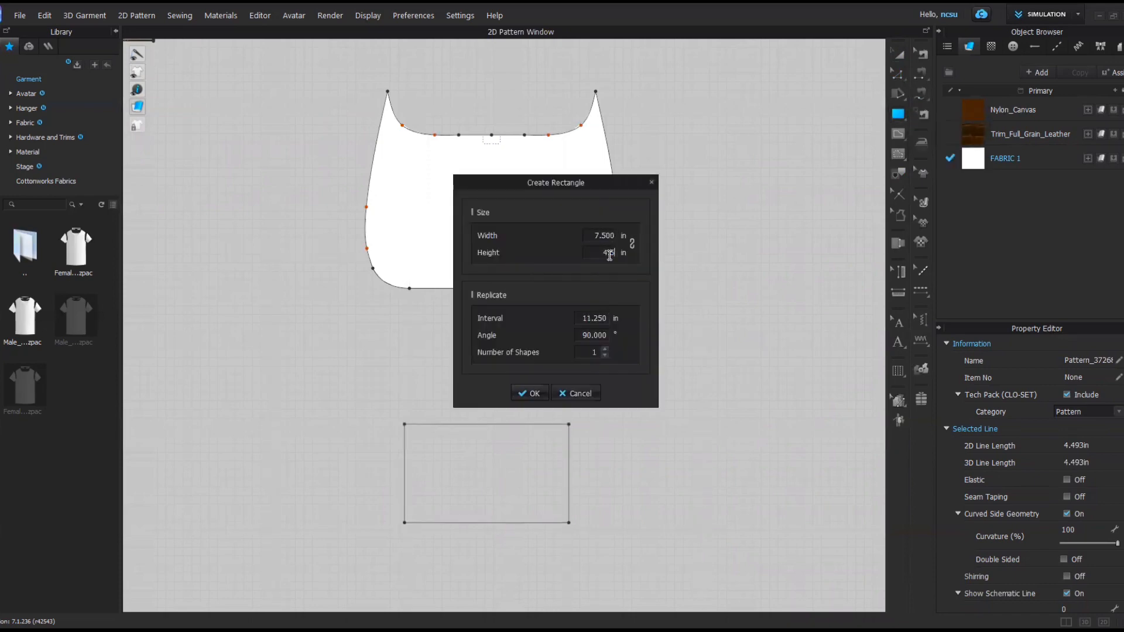
pyautogui.click(534, 395)
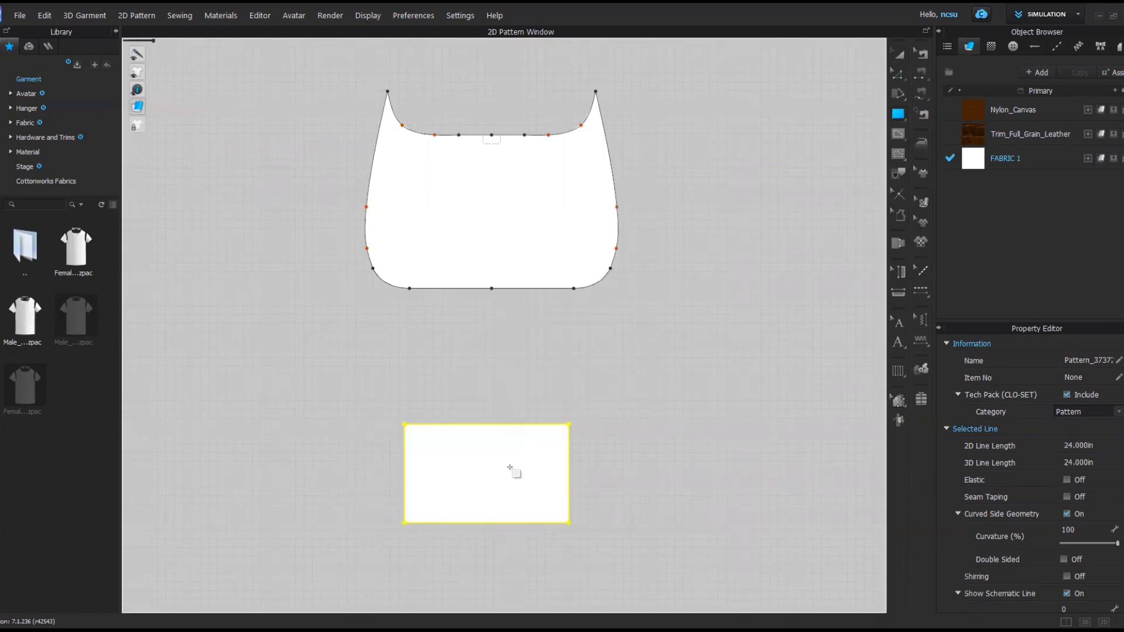
pyautogui.click(899, 54)
pyautogui.moveTo(509, 467); pyautogui.dragTo(522, 395)
# Split the new rectangle's bottom edge uniformly into 2 segments
pyautogui.scroll(5, 439, 454)
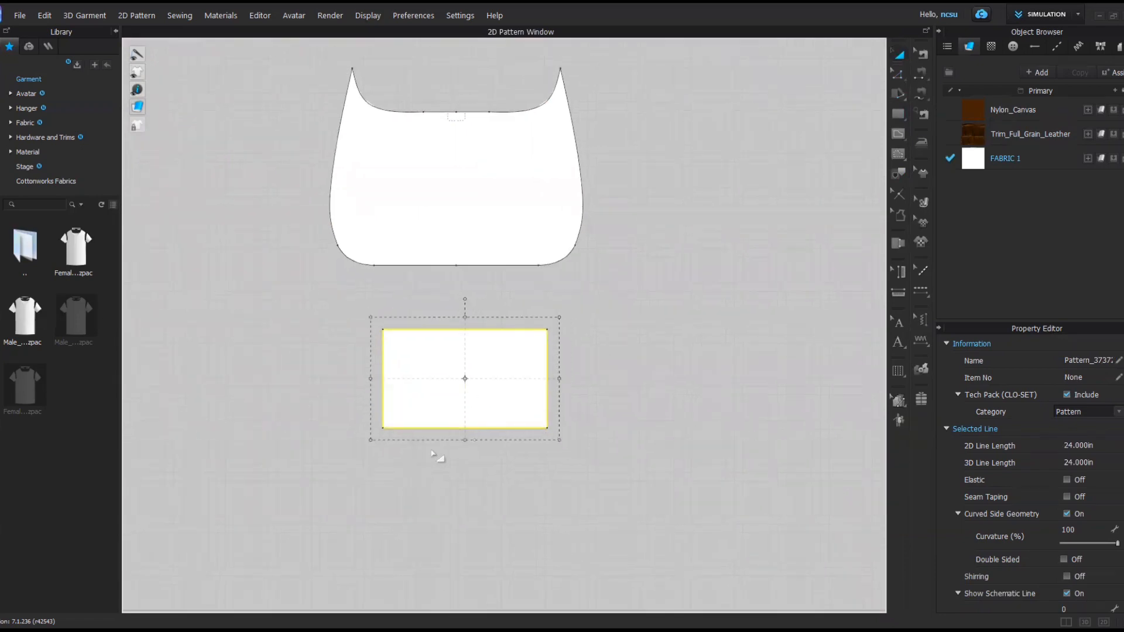
pyautogui.moveTo(467, 430); pyautogui.dragTo(538, 477, button='middle')
pyautogui.press('z')
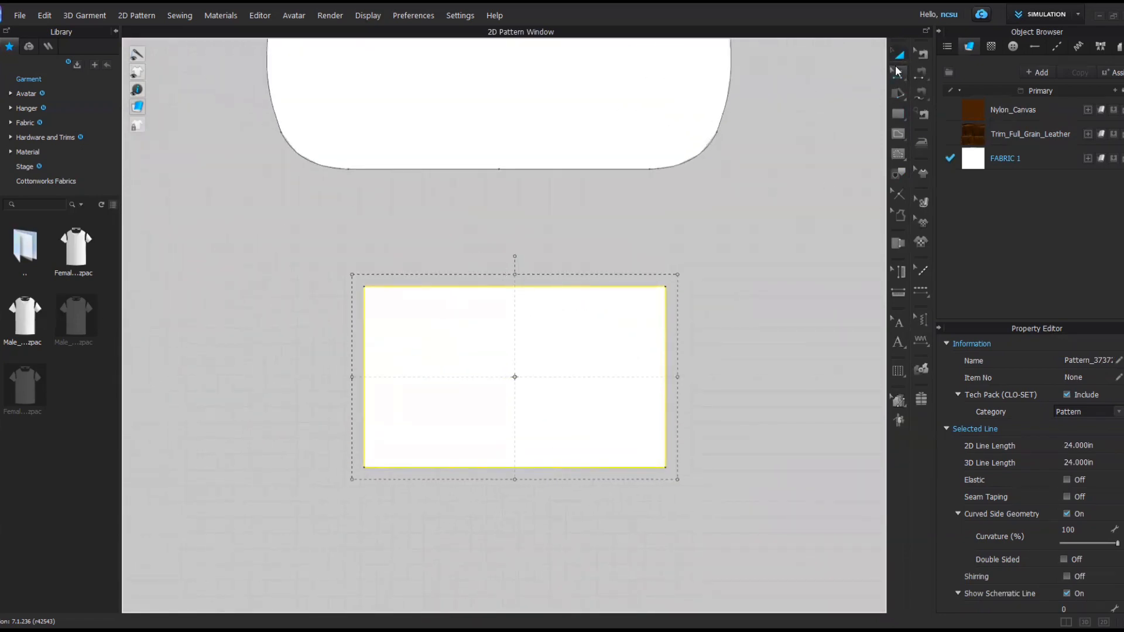
pyautogui.click(666, 288)
pyautogui.scroll(-2, 525, 447)
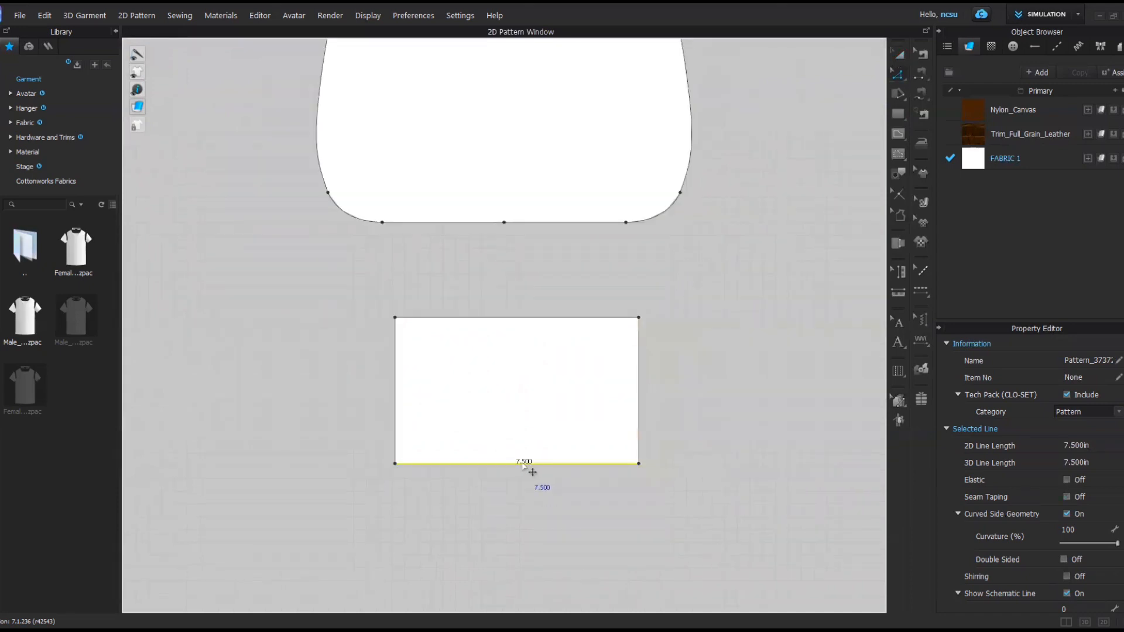
pyautogui.rightClick(523, 466)
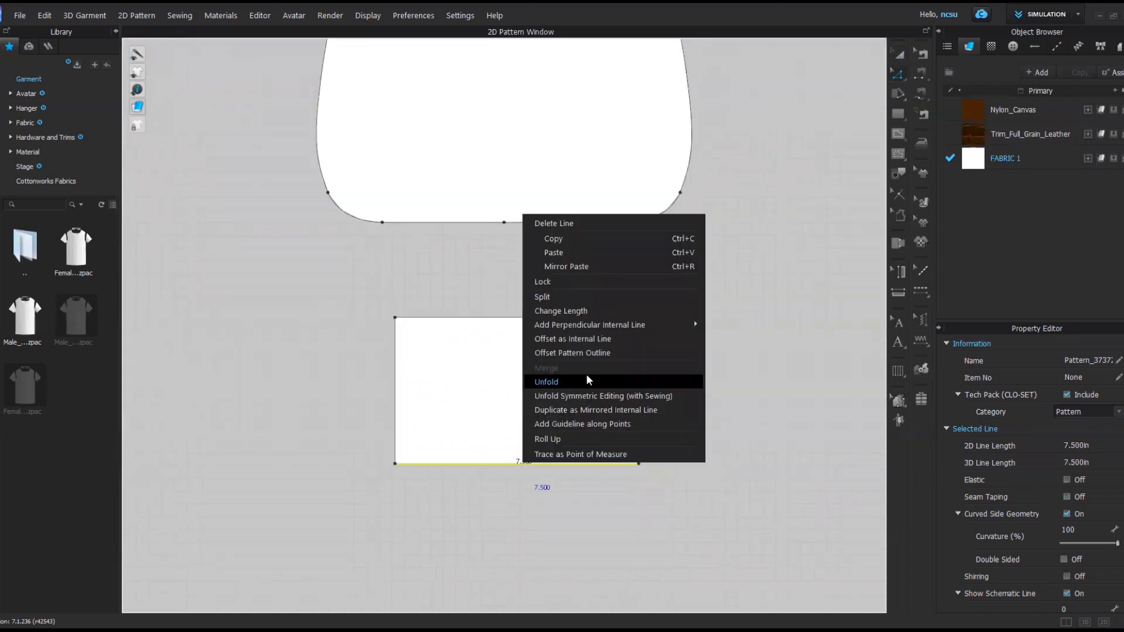
pyautogui.click(579, 298)
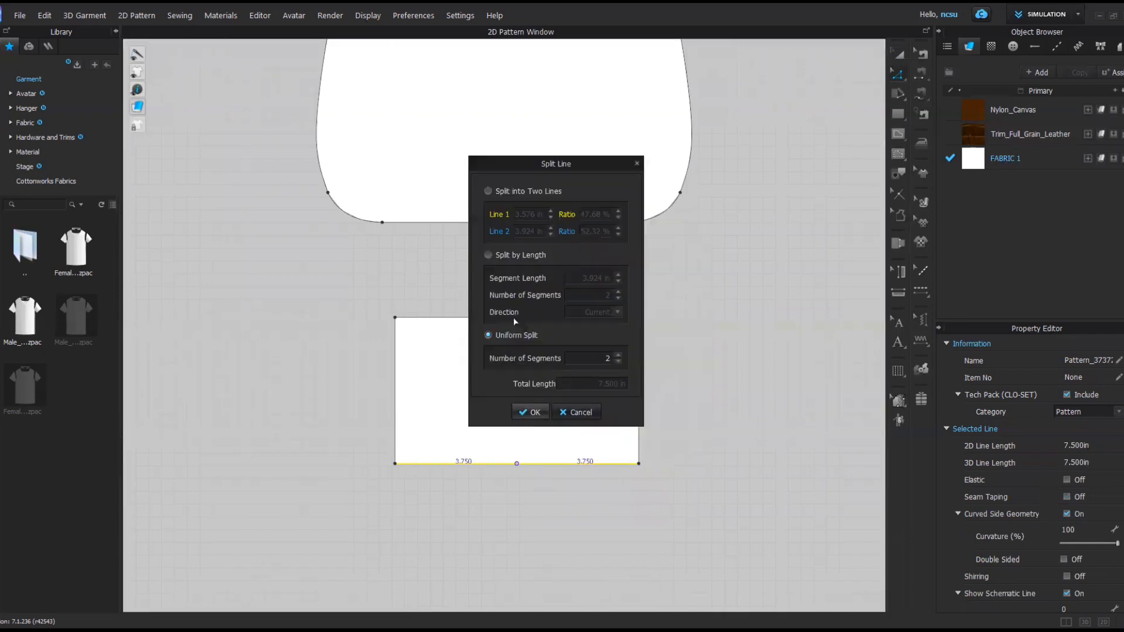
pyautogui.click(537, 409)
# Split the rectangle's top edge uniformly into 2 segments
pyautogui.rightClick(516, 319)
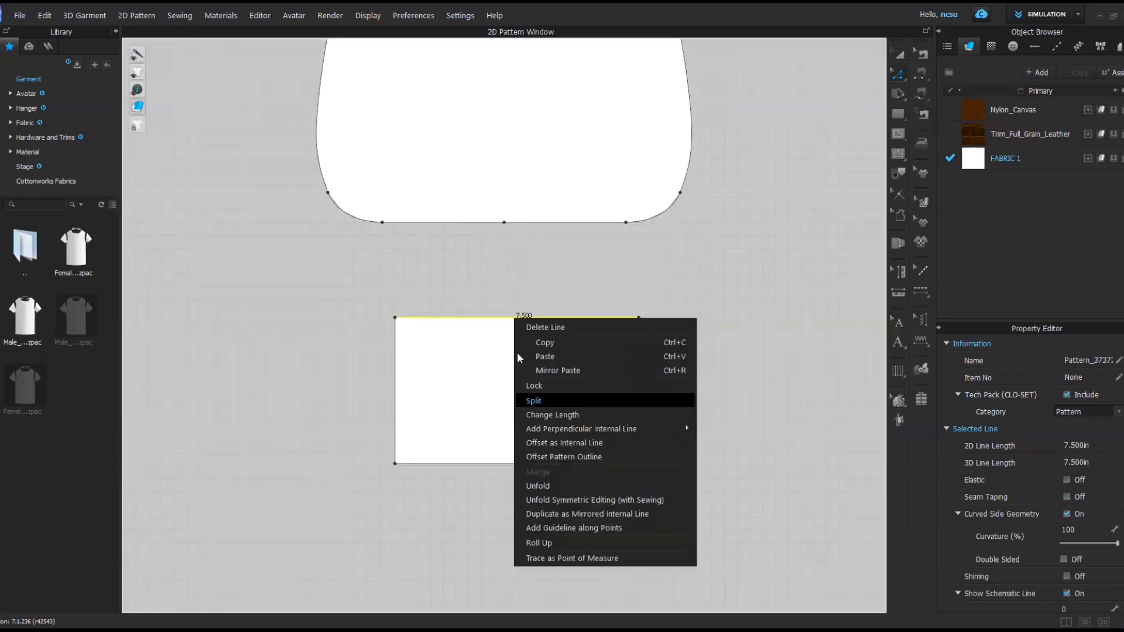
pyautogui.click(559, 403)
pyautogui.click(546, 409)
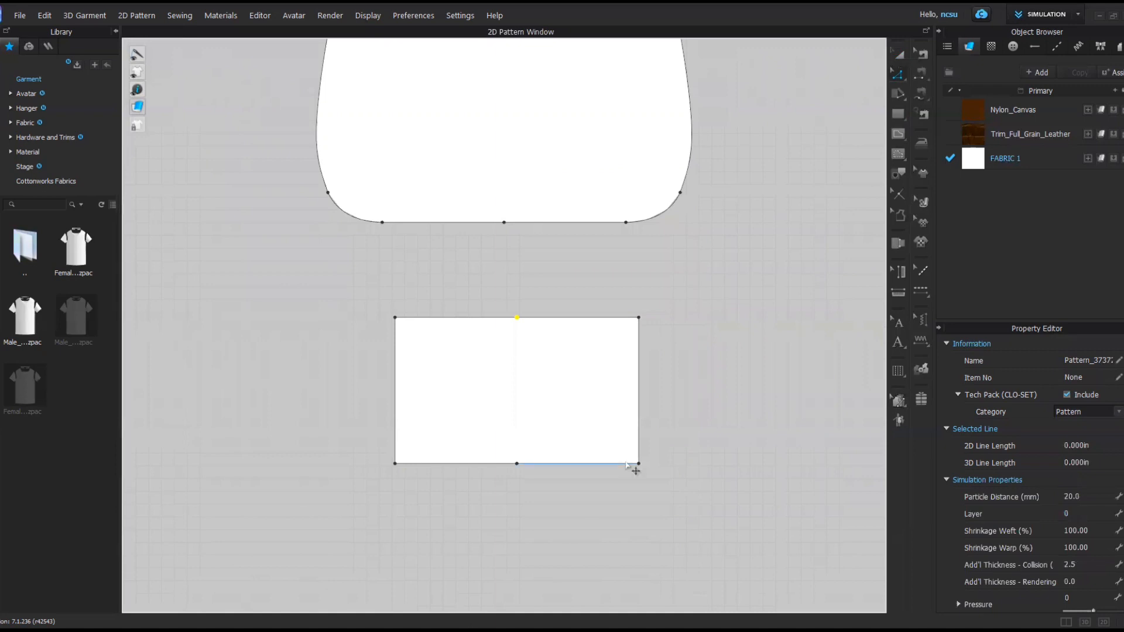
# Split the right half of the rectangle's bottom edge into two lines, with a 0.5 in segment next to the corner
pyautogui.click(624, 463)
pyautogui.rightClick(624, 463)
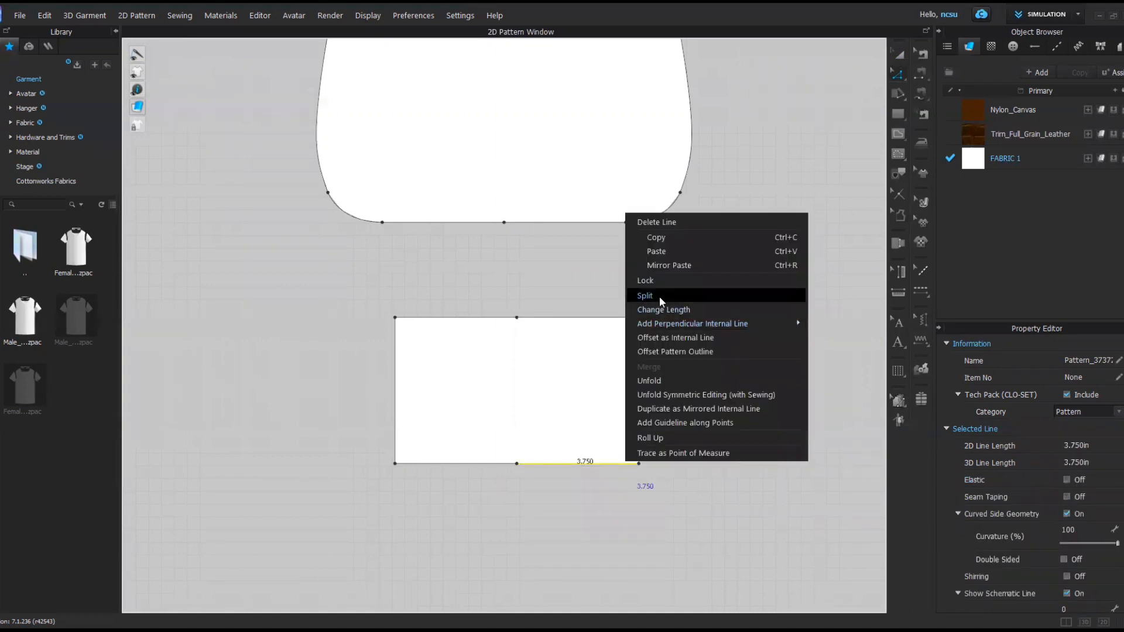
pyautogui.click(659, 296)
pyautogui.write('.5')
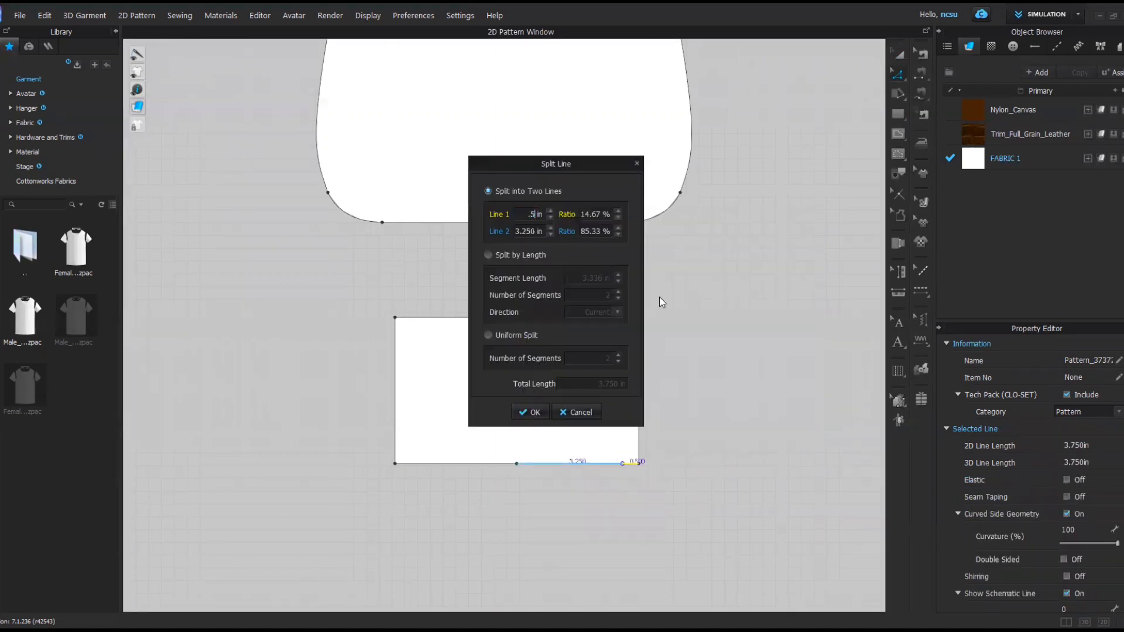
pyautogui.click(535, 412)
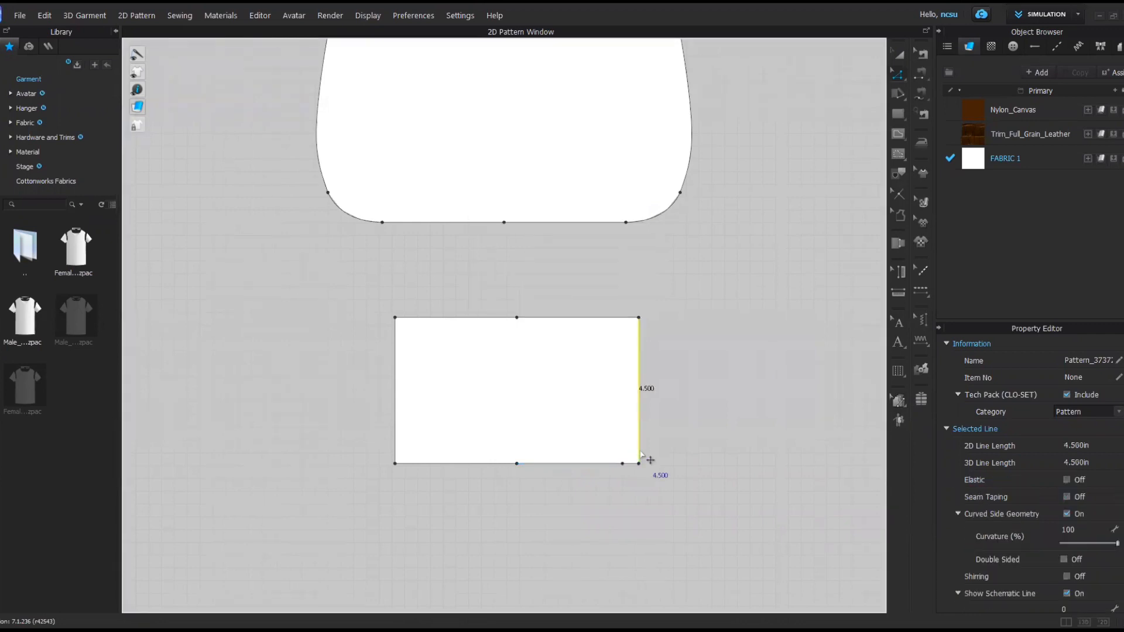
# Split the rectangle's right edge into two lines, with a 0.5 in segment next to the bottom corner
pyautogui.rightClick(641, 455)
pyautogui.write('.45')
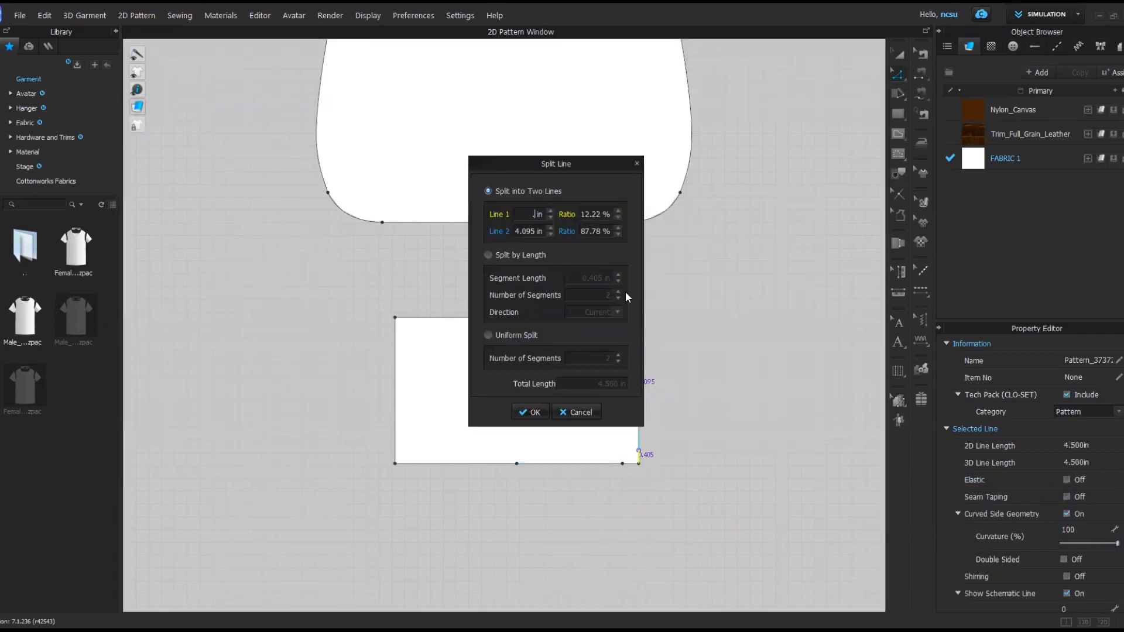
pyautogui.press('BackSpace')
pyautogui.press('BackSpace')
pyautogui.write('5')
pyautogui.press('Return')
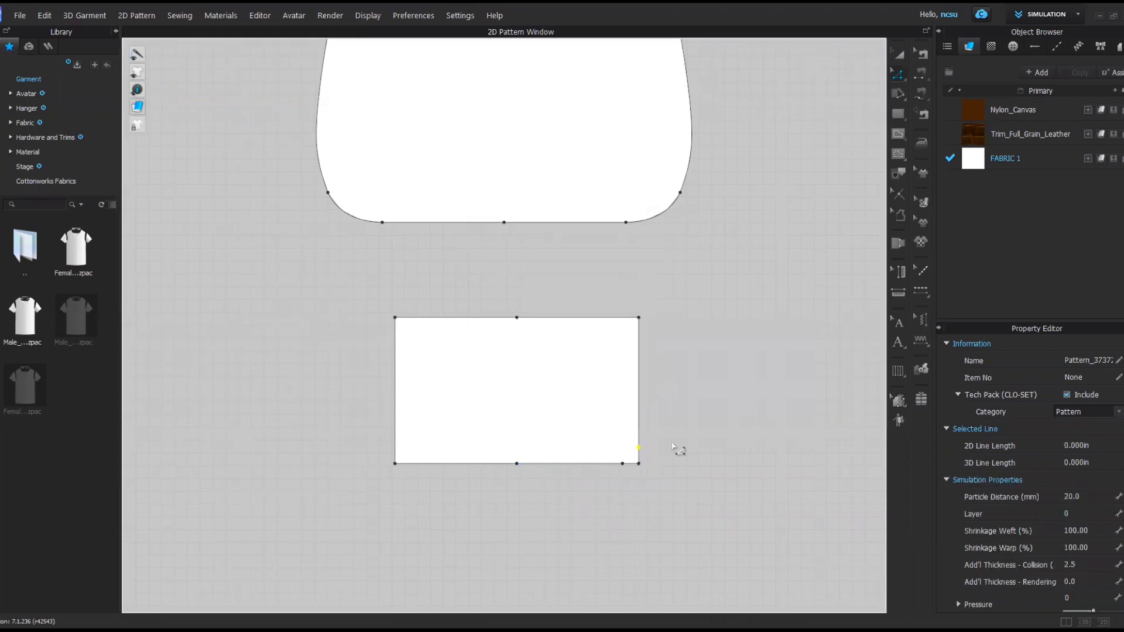
# Move the rectangle's bottom-right corner point diagonally inward past the two split points to form a dart notch
pyautogui.scroll(3, 672, 451)
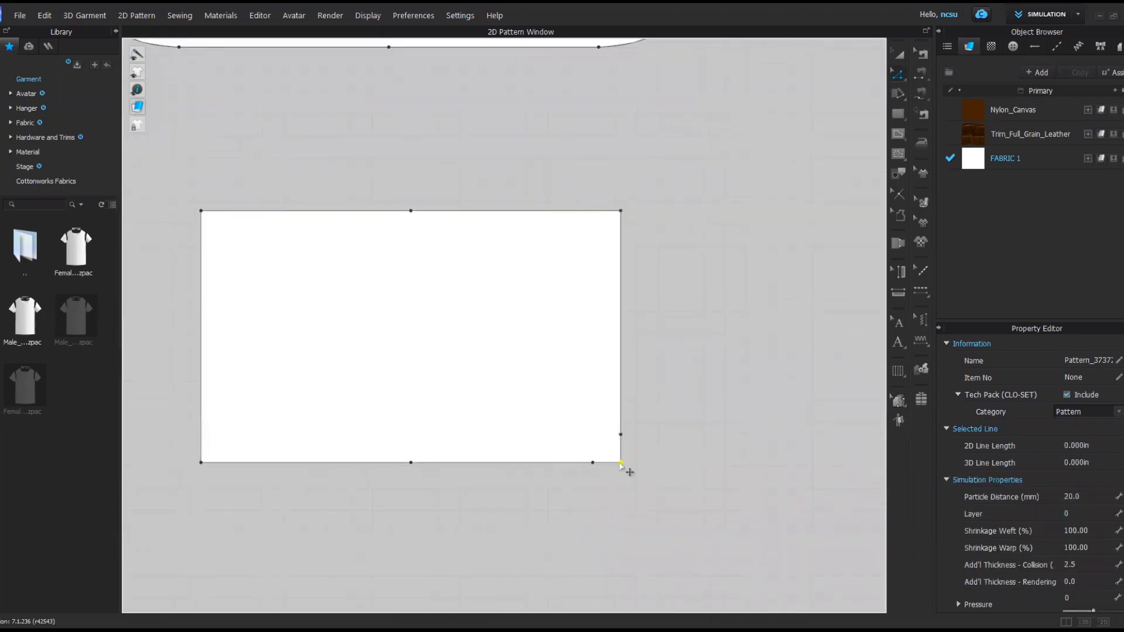
pyautogui.moveTo(620, 463); pyautogui.dragTo(581, 420)
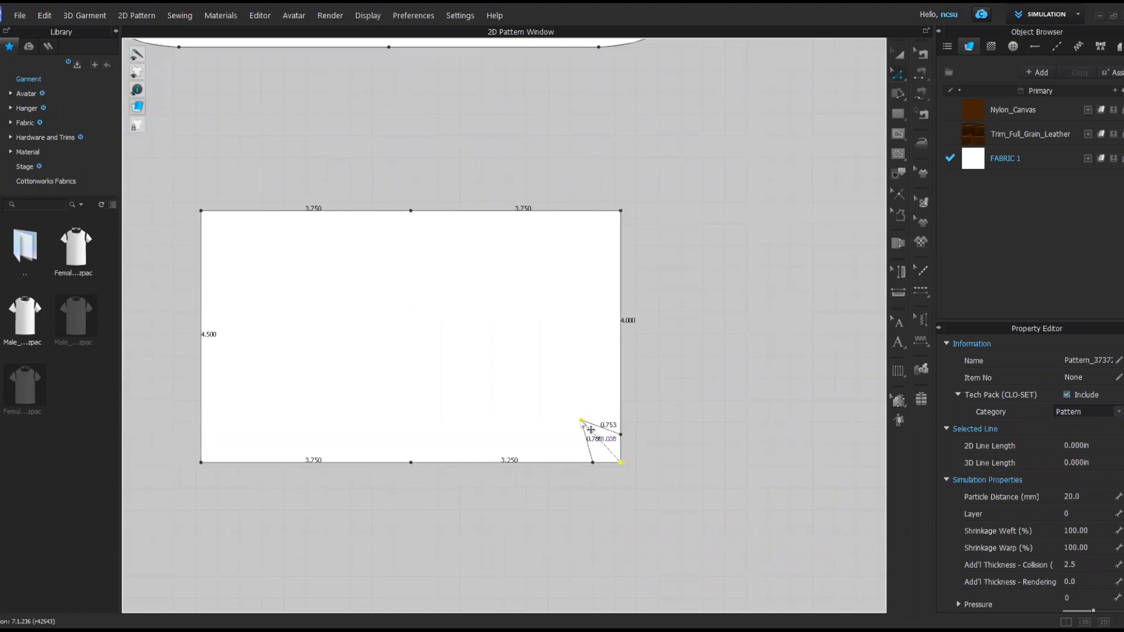
pyautogui.moveTo(590, 430); pyautogui.dragTo(591, 430)
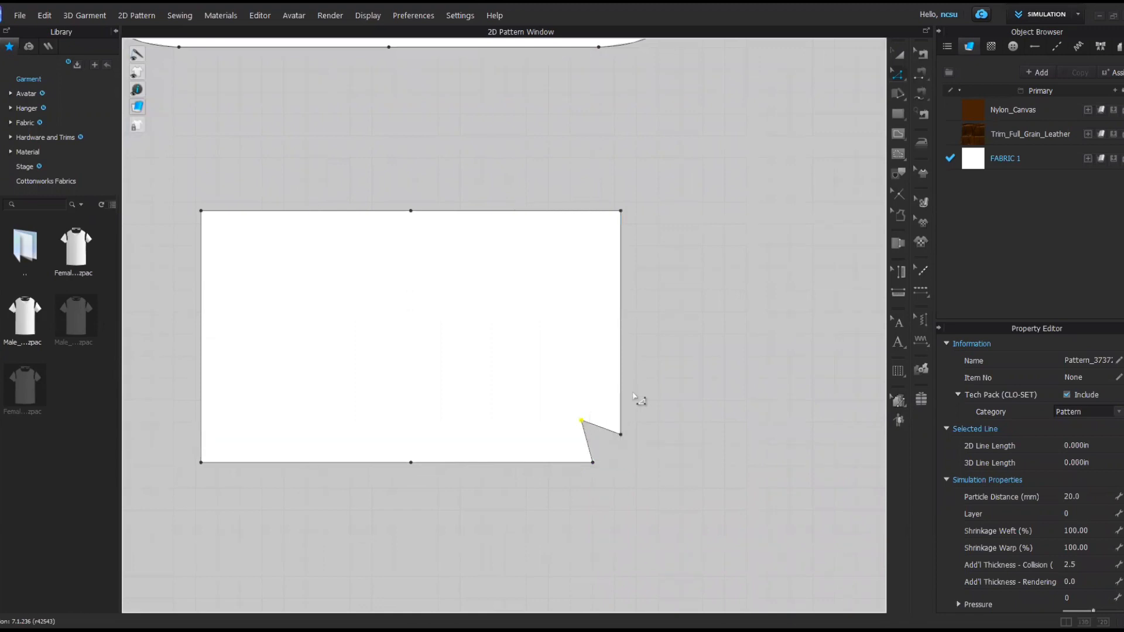
# Move the piece's top-right corner point slightly inward along the top edge so the right side tapers
pyautogui.click(897, 75)
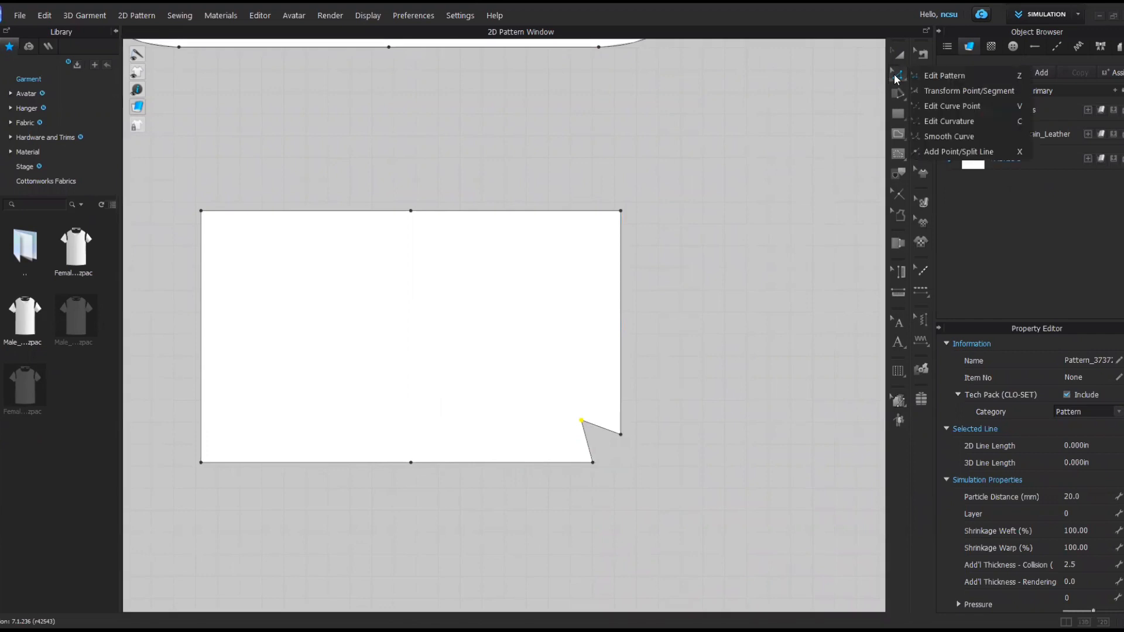
pyautogui.click(949, 109)
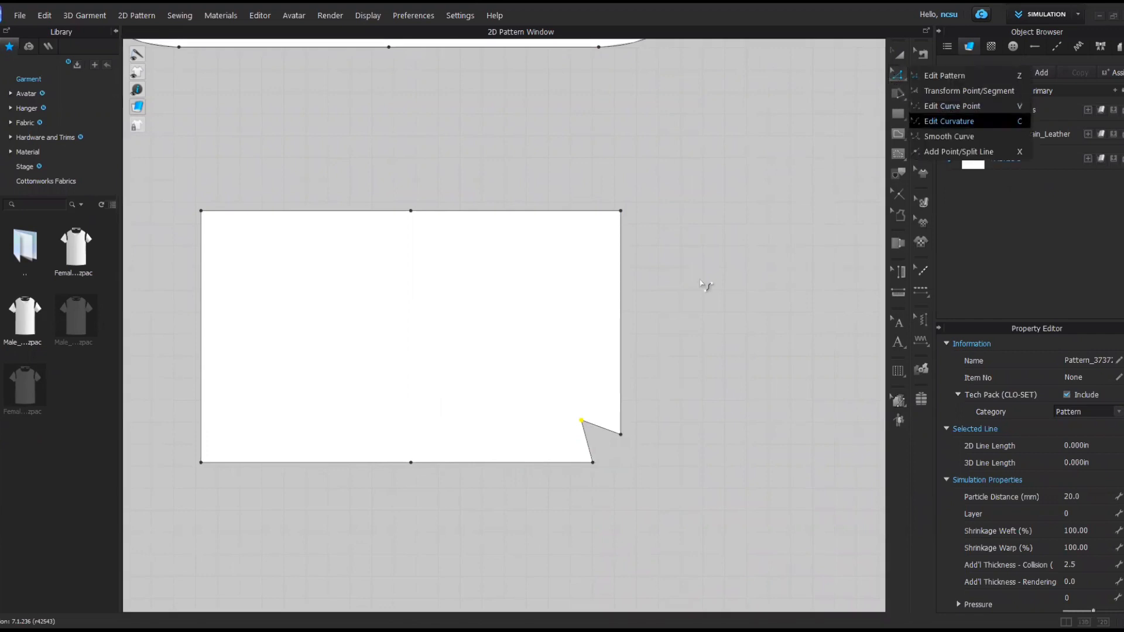
pyautogui.click(904, 76)
pyautogui.click(918, 76)
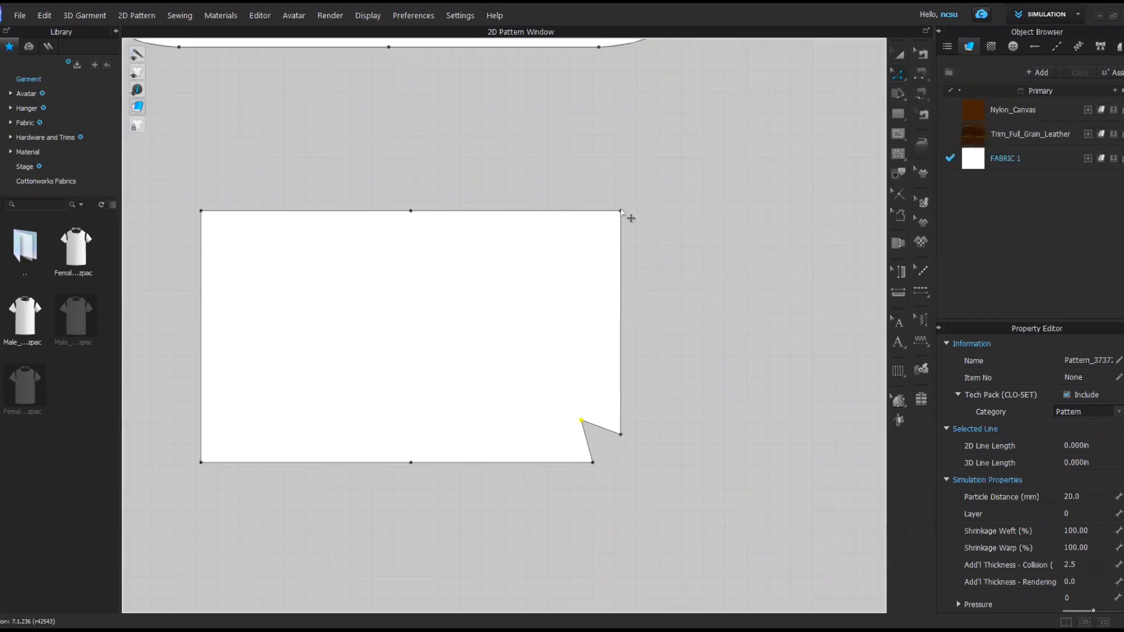
pyautogui.moveTo(621, 210); pyautogui.dragTo(599, 211)
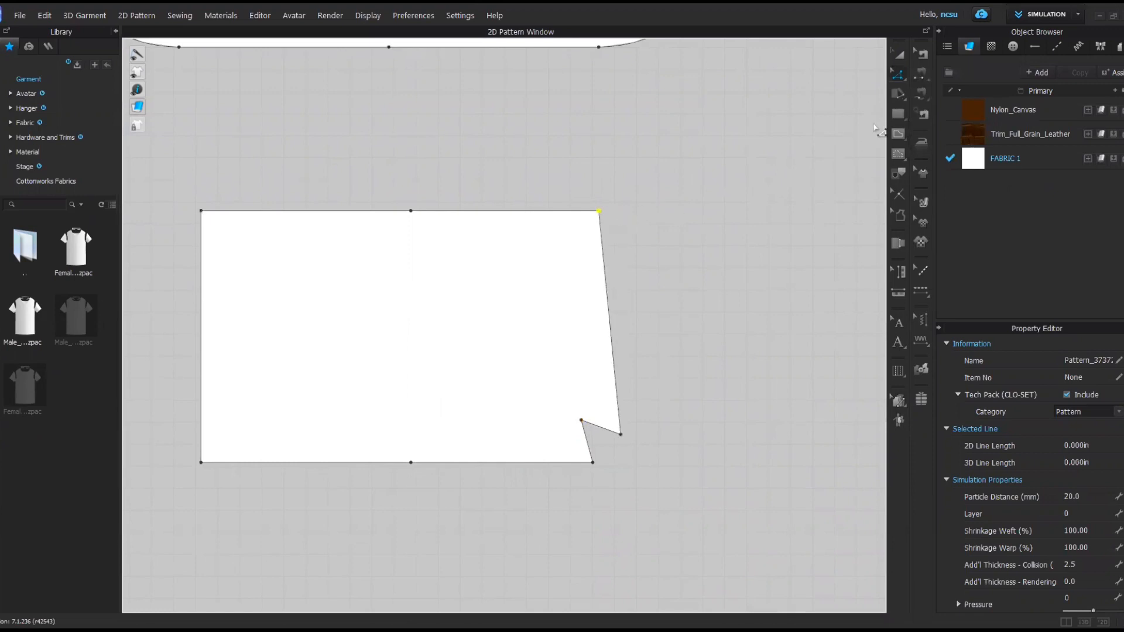
# Curve the tapered right side outward with Edit Curvature, with the fullest bulge just above the notch
pyautogui.click(899, 76)
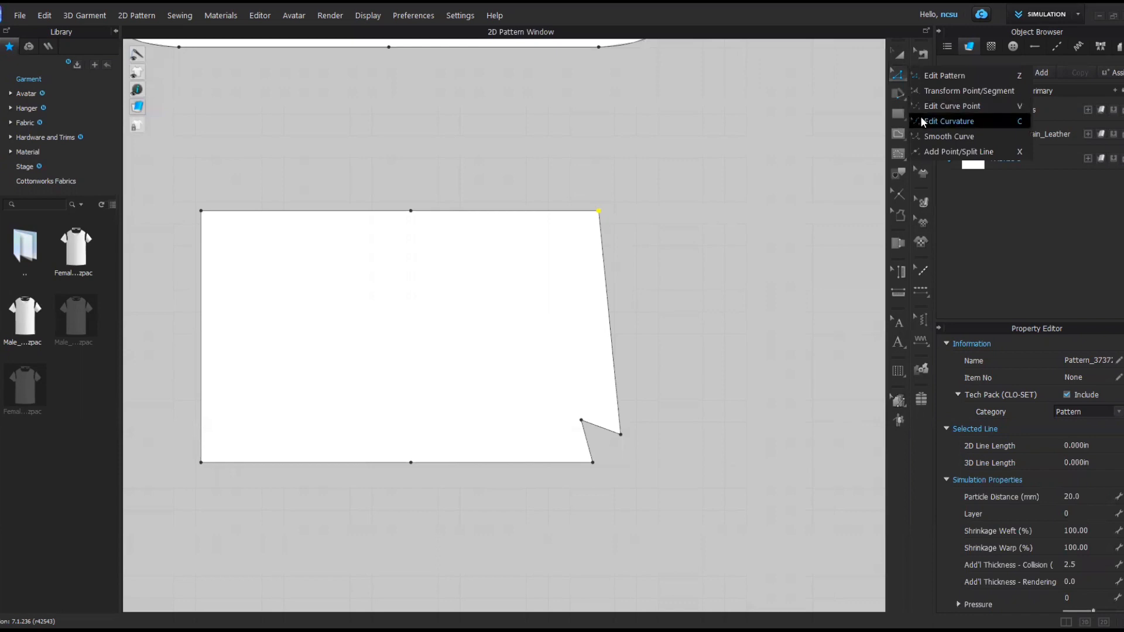
pyautogui.click(922, 121)
pyautogui.moveTo(618, 380); pyautogui.dragTo(632, 385)
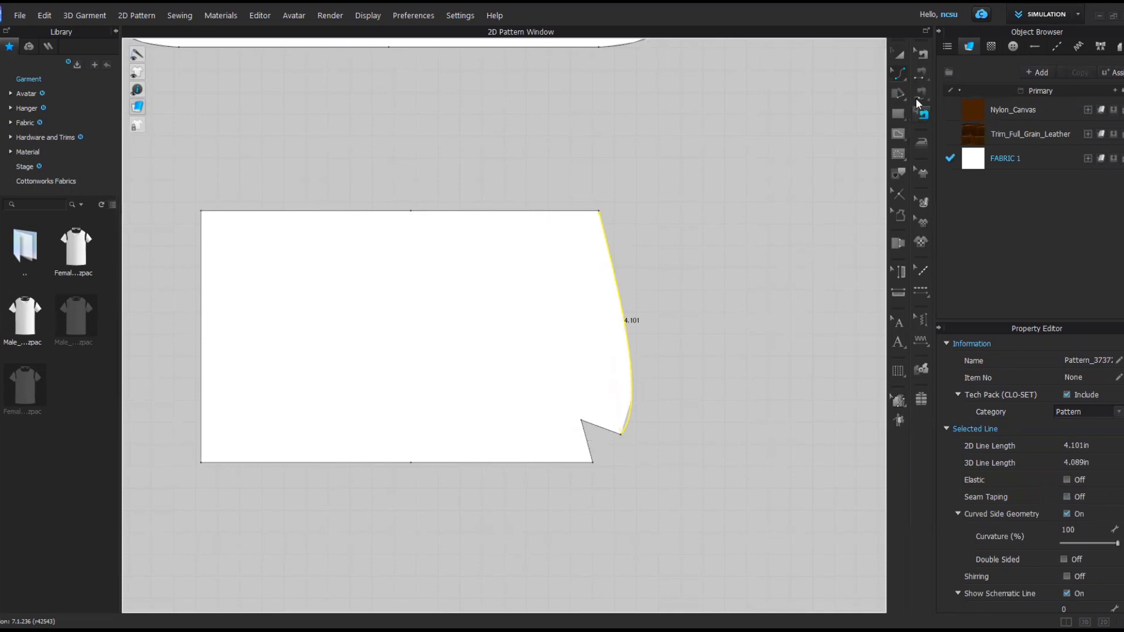
pyautogui.click(900, 75)
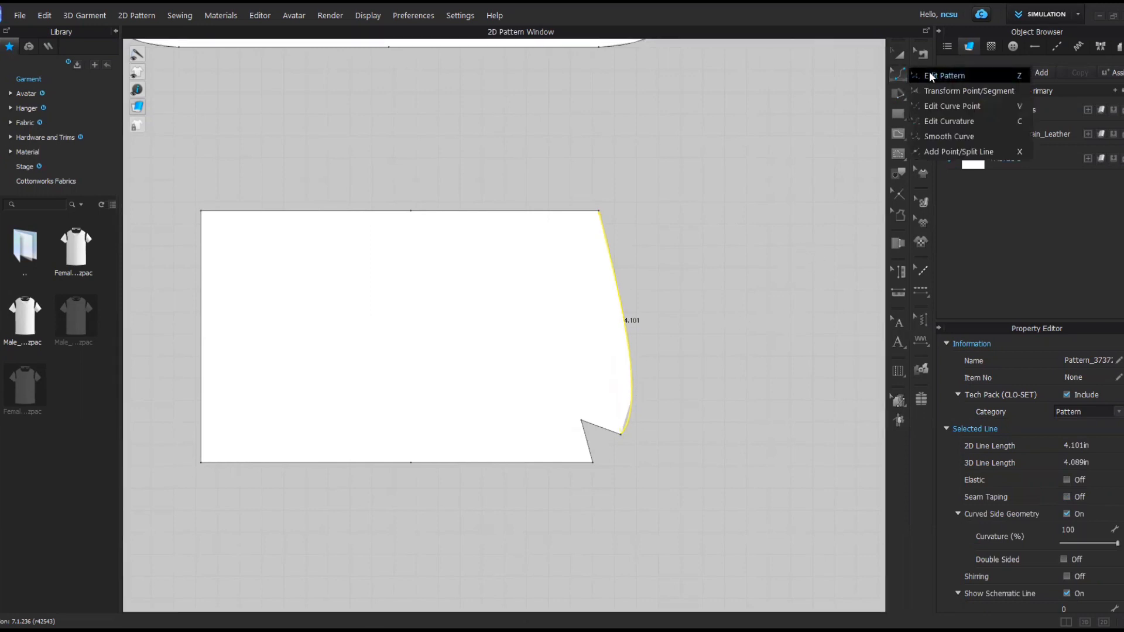
pyautogui.click(754, 356)
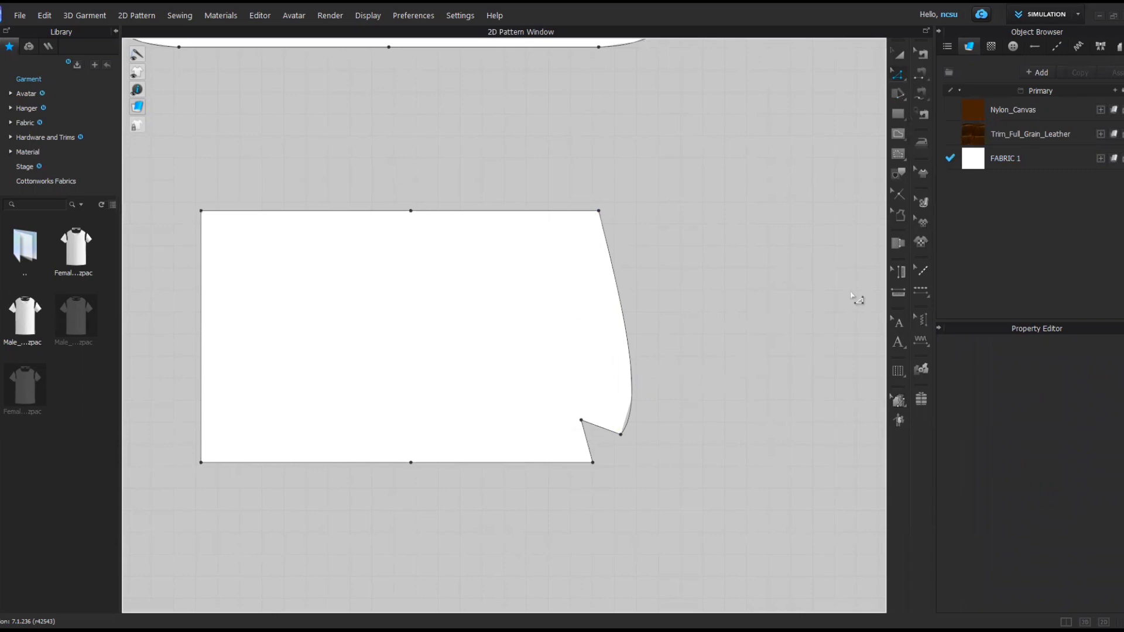
# Curve the right half of the piece's bottom edge slightly outward with Edit Curvature, fullest near the notch
pyautogui.click(905, 78)
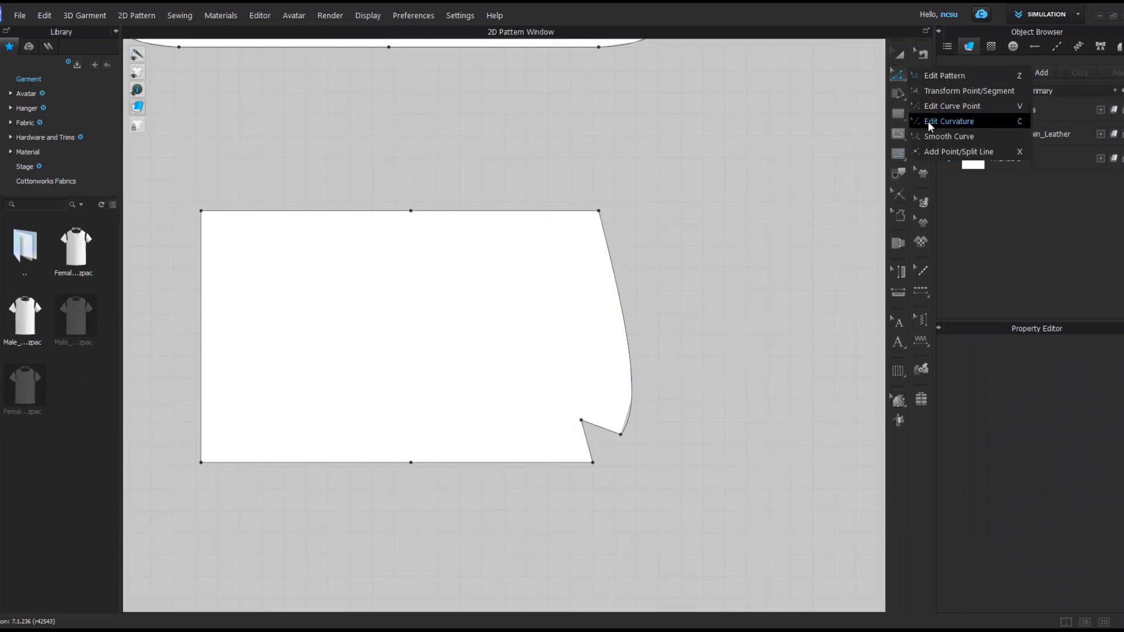
pyautogui.click(931, 118)
pyautogui.moveTo(567, 466); pyautogui.dragTo(563, 481)
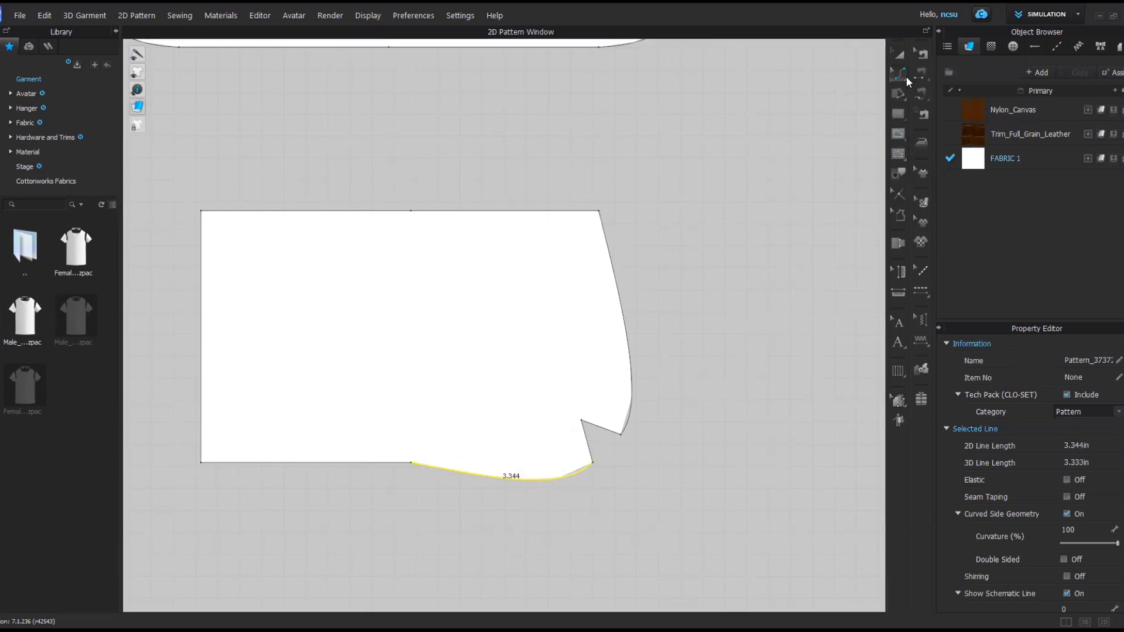
pyautogui.click(906, 76)
pyautogui.click(922, 76)
# Draw a vertical internal line from the top edge's midpoint to the bottom edge's midpoint
pyautogui.click(898, 138)
pyautogui.click(938, 138)
pyautogui.click(411, 211)
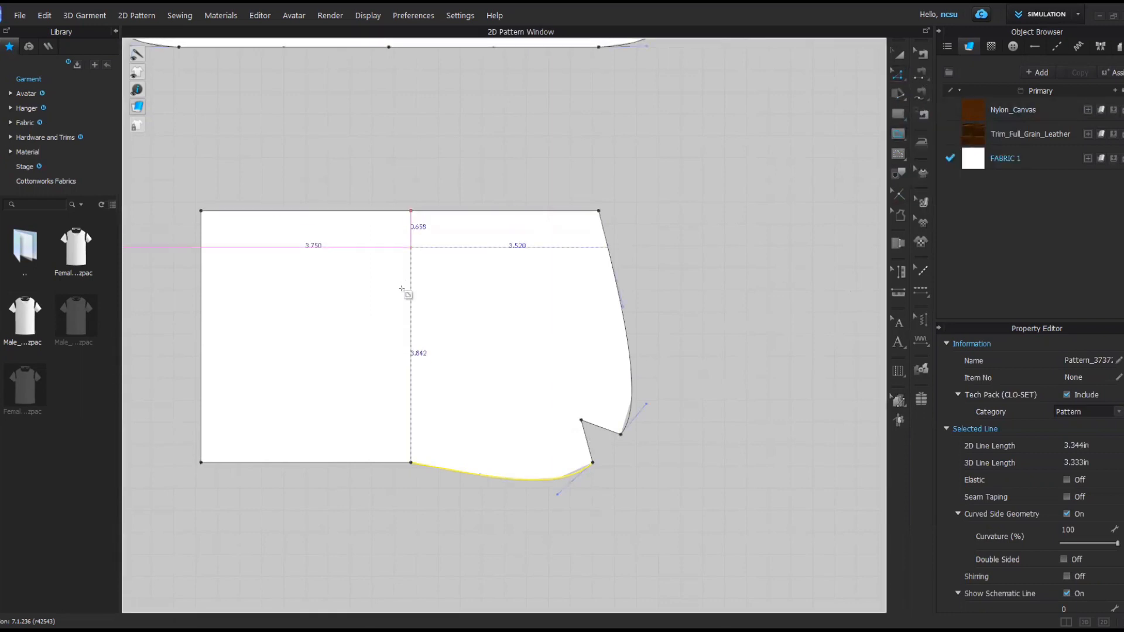
pyautogui.doubleClick(411, 463)
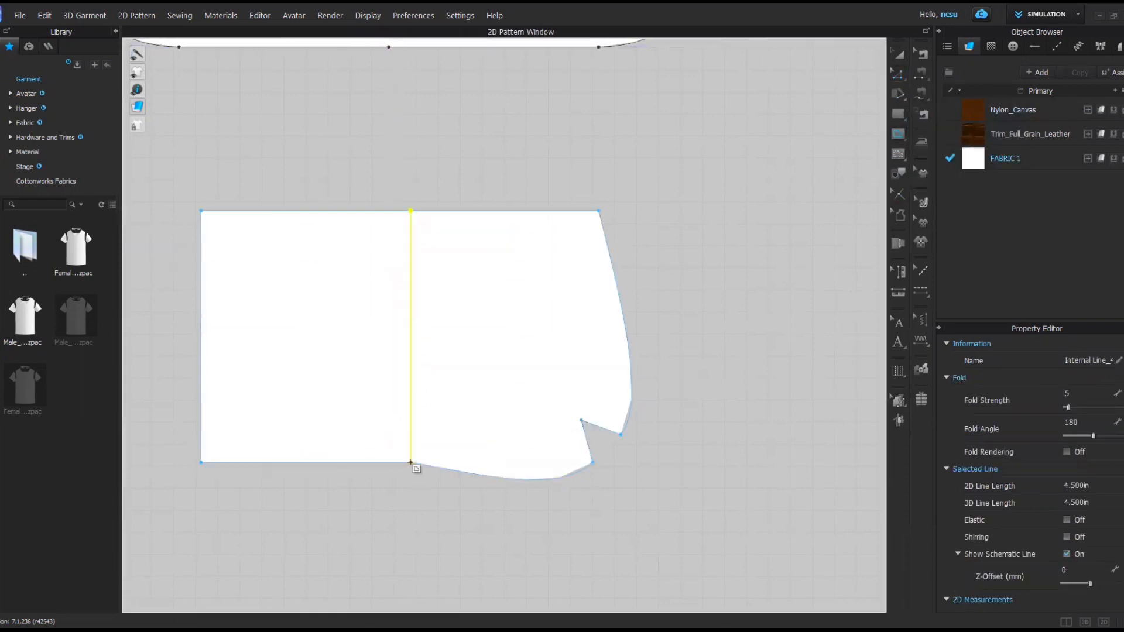
# Cut the piece in two along the vertical internal center line
pyautogui.click(898, 72)
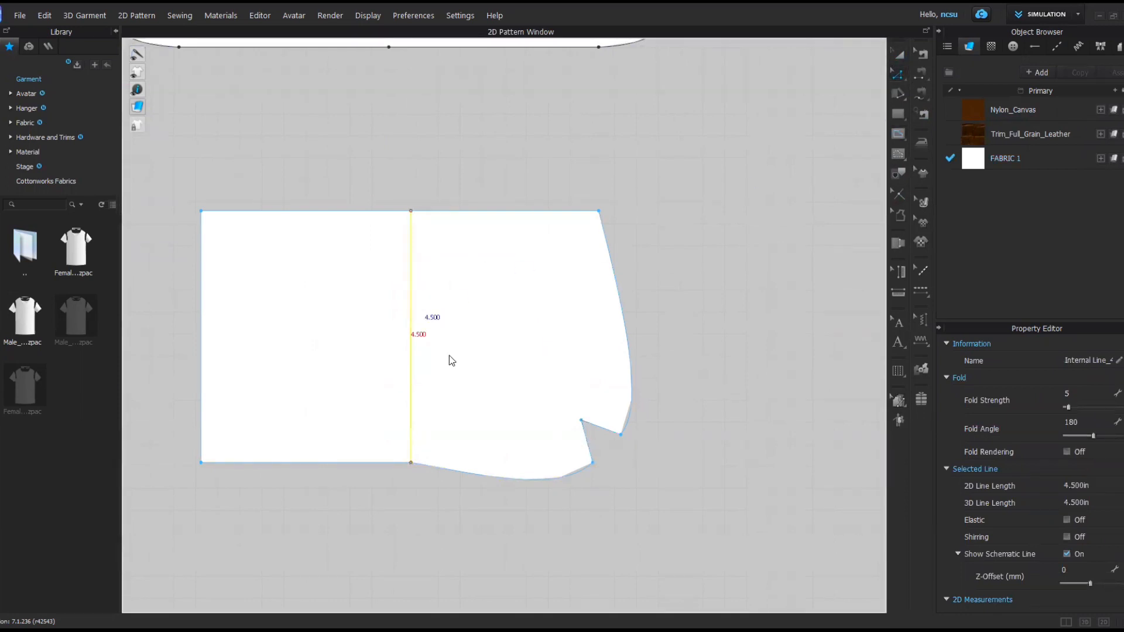
pyautogui.rightClick(411, 292)
pyautogui.click(451, 448)
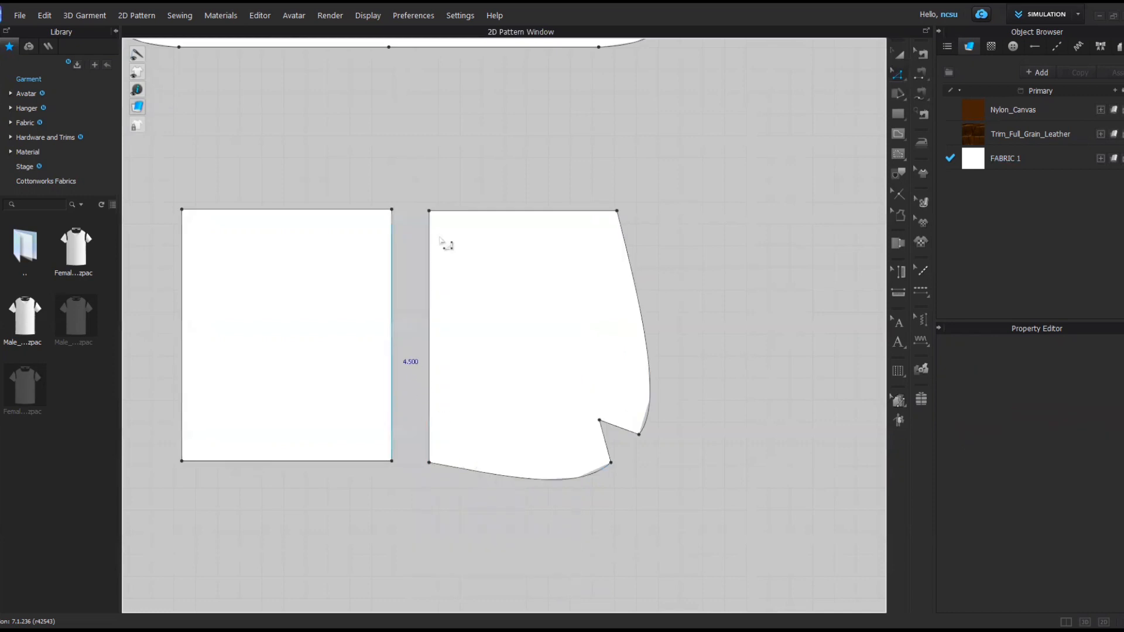
# Delete the plain rectangular left half of the cut piece
pyautogui.click(899, 54)
pyautogui.click(349, 283)
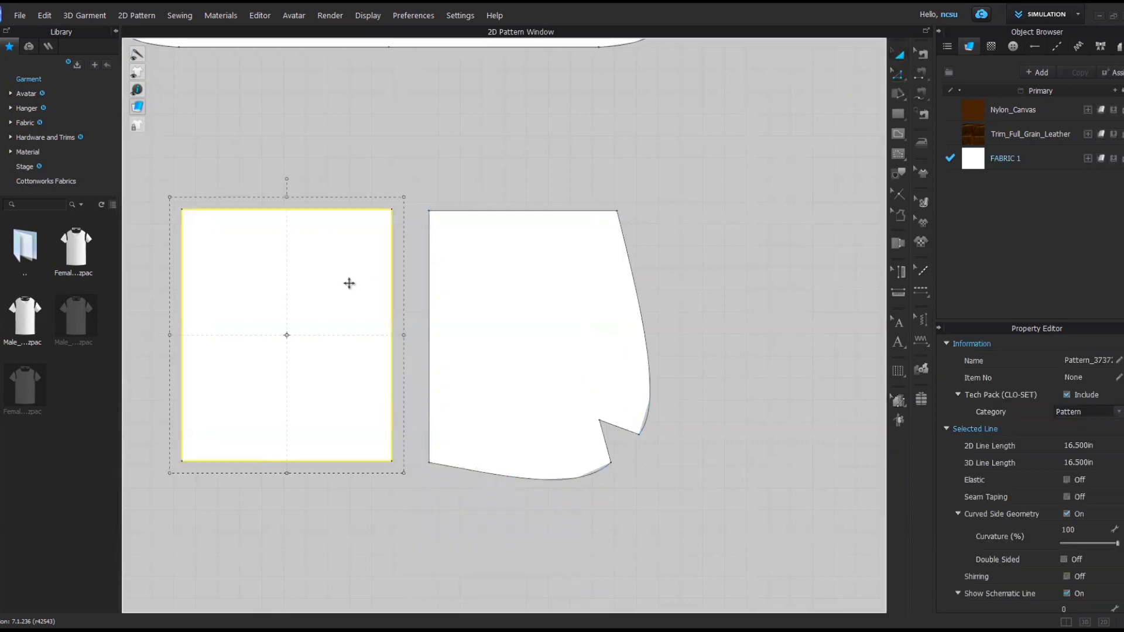
pyautogui.press('Delete')
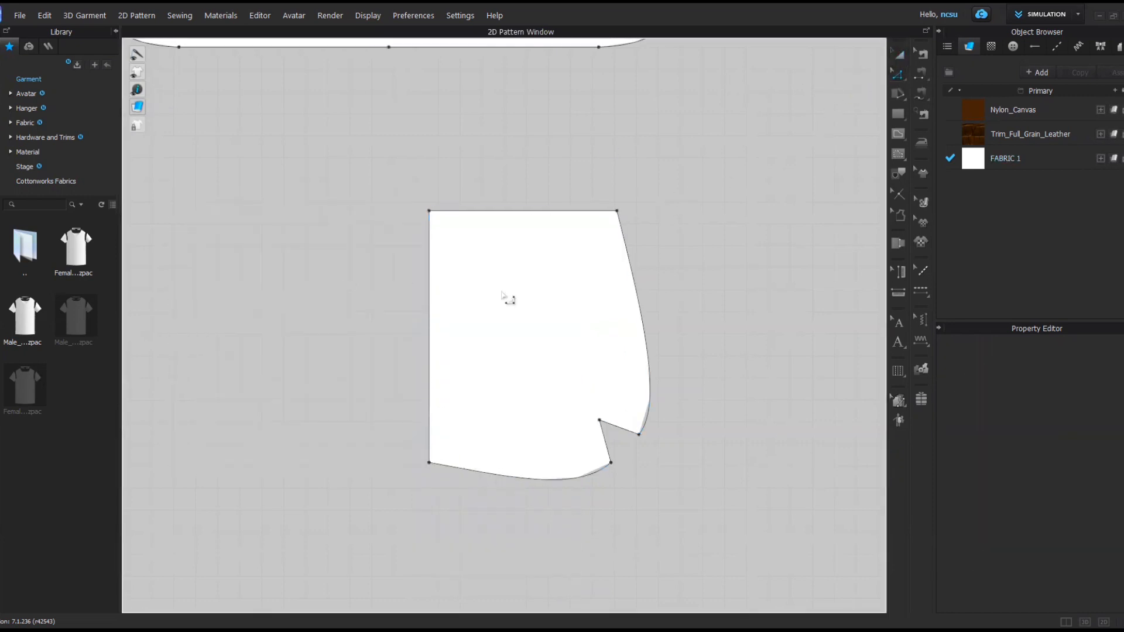
# Try to unfold the notched half piece across its straight left edge, and undo the attempt
pyautogui.click(431, 333)
pyautogui.rightClick(430, 331)
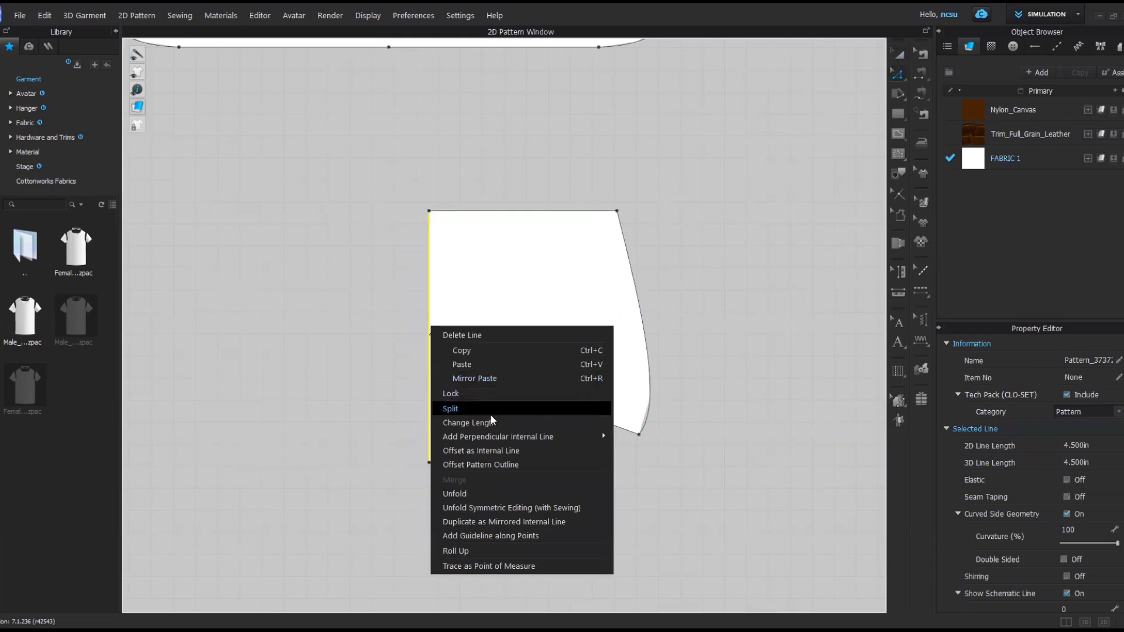
pyautogui.click(510, 495)
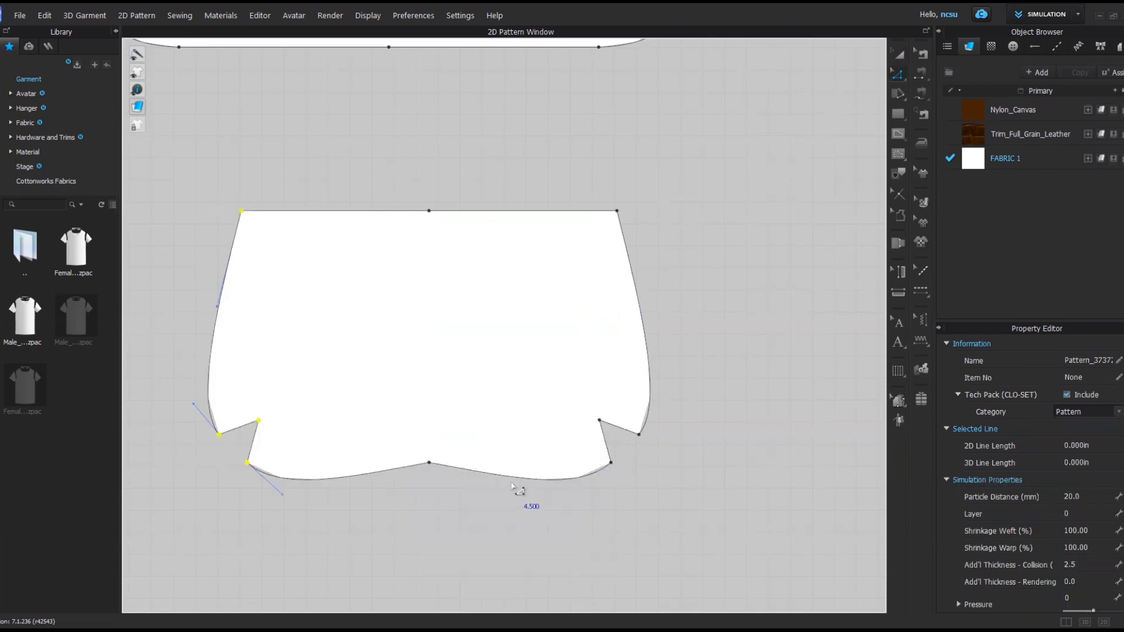
pyautogui.hotkey('ctrl', 'z')
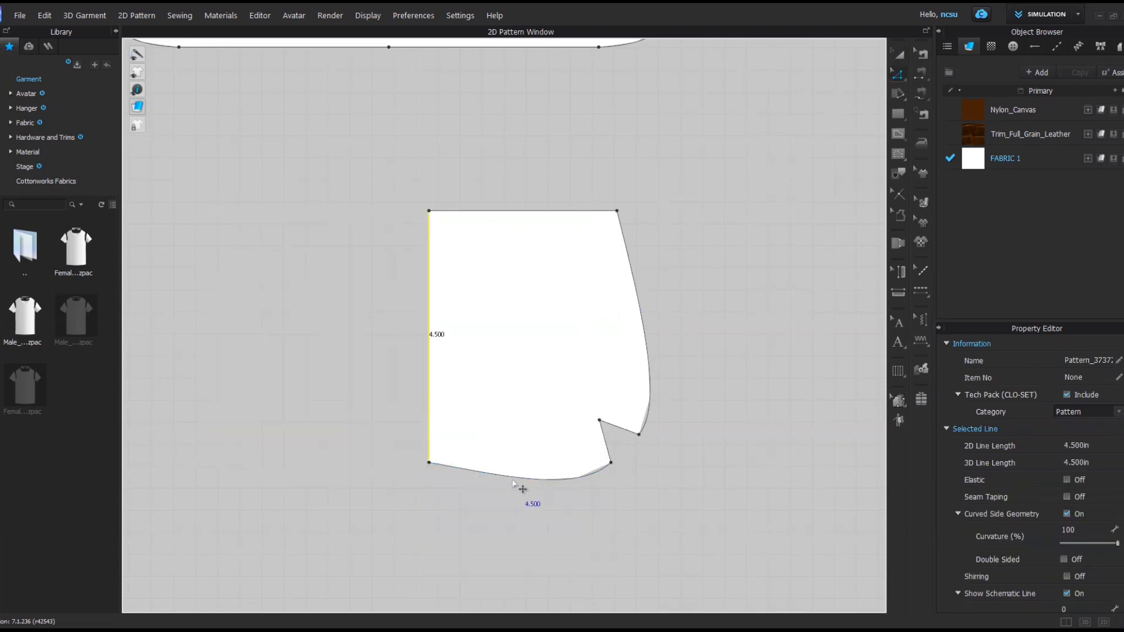
# Unfold the notched half piece across its straight left edge to make a full symmetrical piece
pyautogui.rightClick(428, 363)
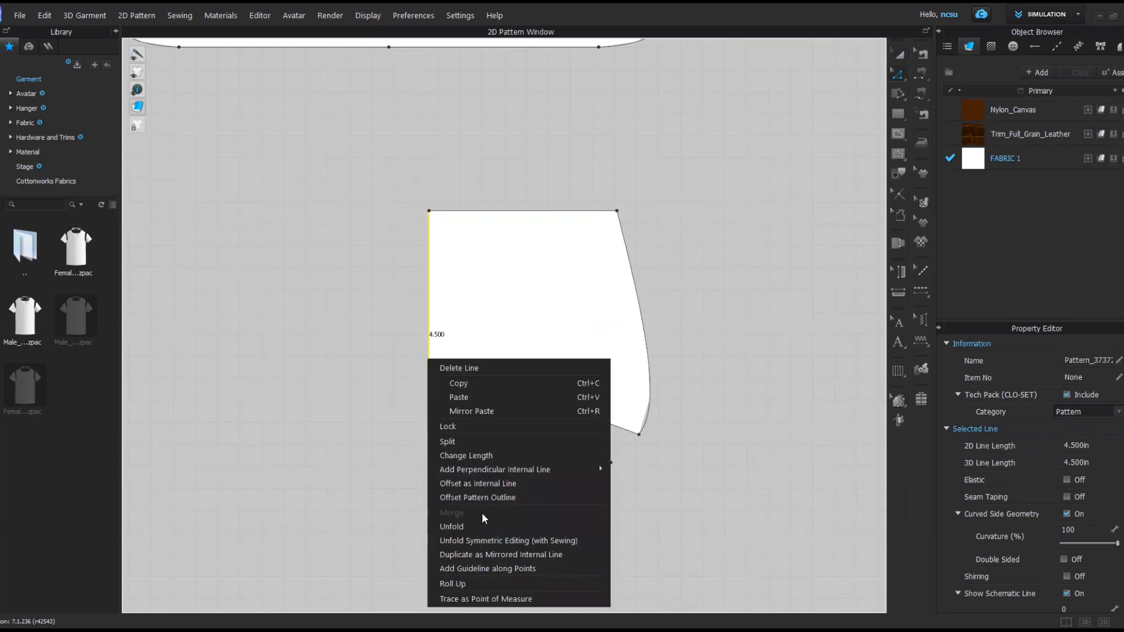
pyautogui.click(483, 525)
# Sew the two edges of each corner notch together as darts on both sides of the unfolded piece
pyautogui.scroll(-3, 474, 430)
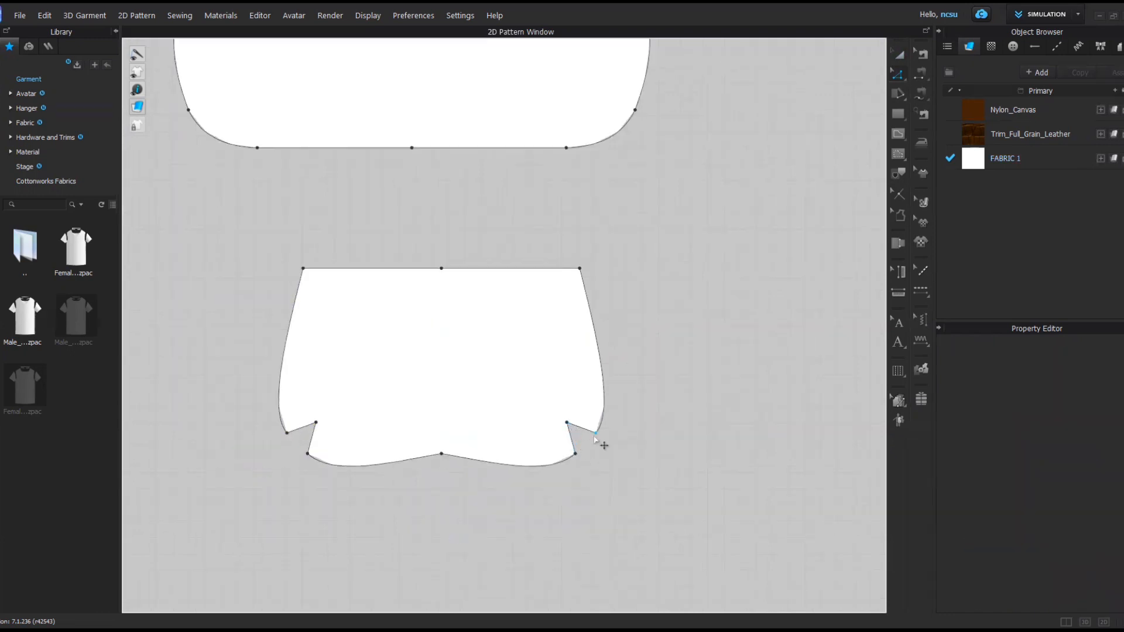
pyautogui.click(920, 73)
pyautogui.click(944, 77)
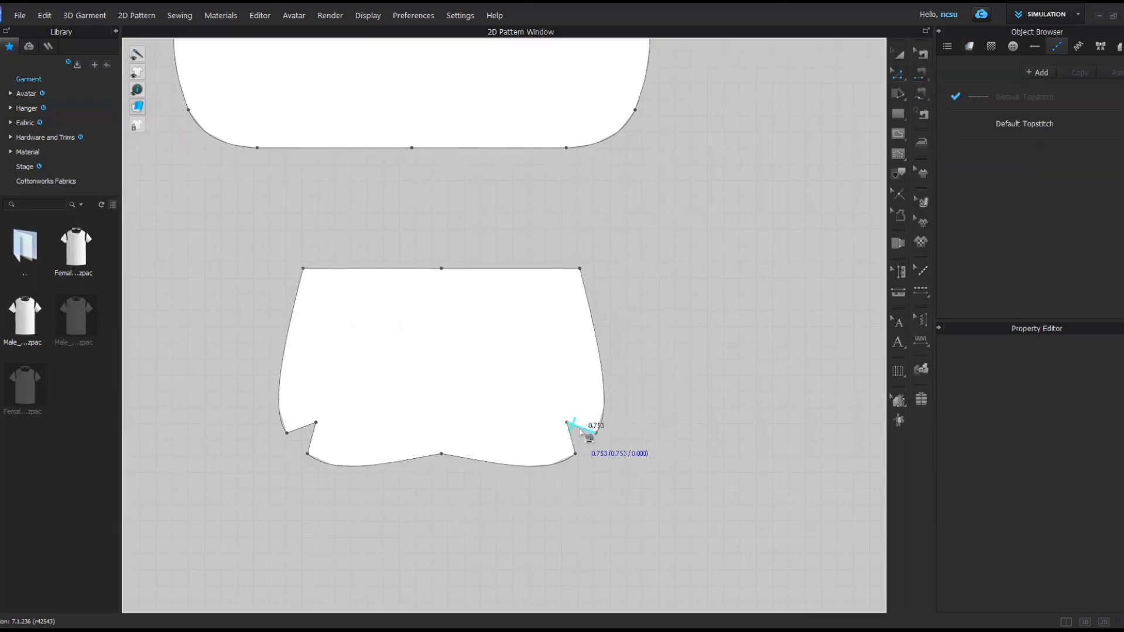
pyautogui.click(588, 432)
pyautogui.click(576, 451)
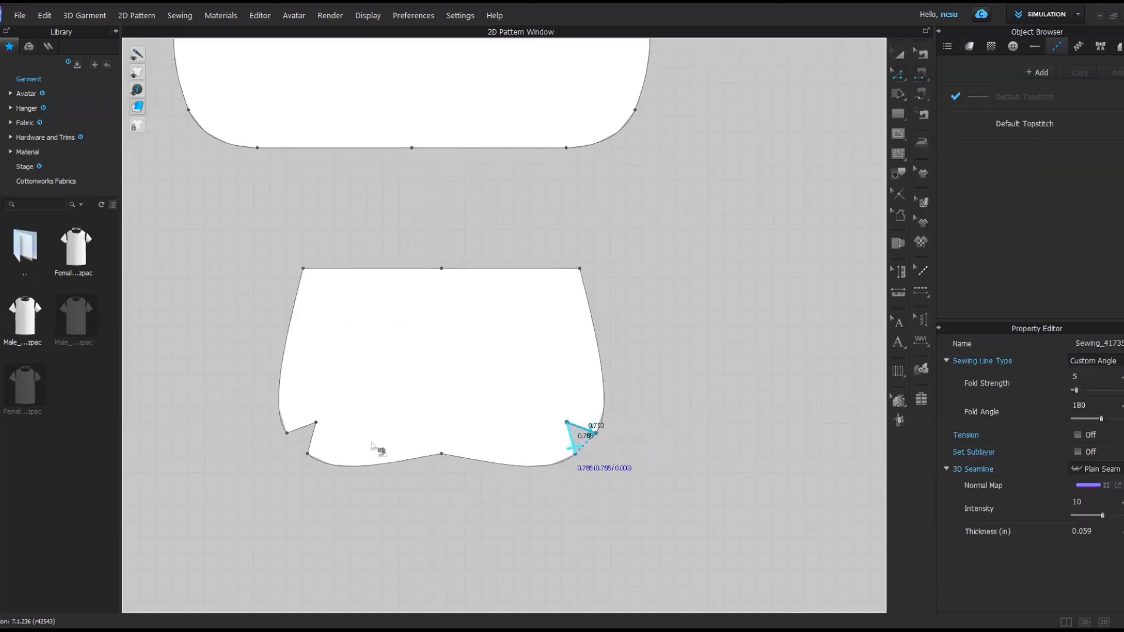
pyautogui.click(311, 443)
pyautogui.click(293, 433)
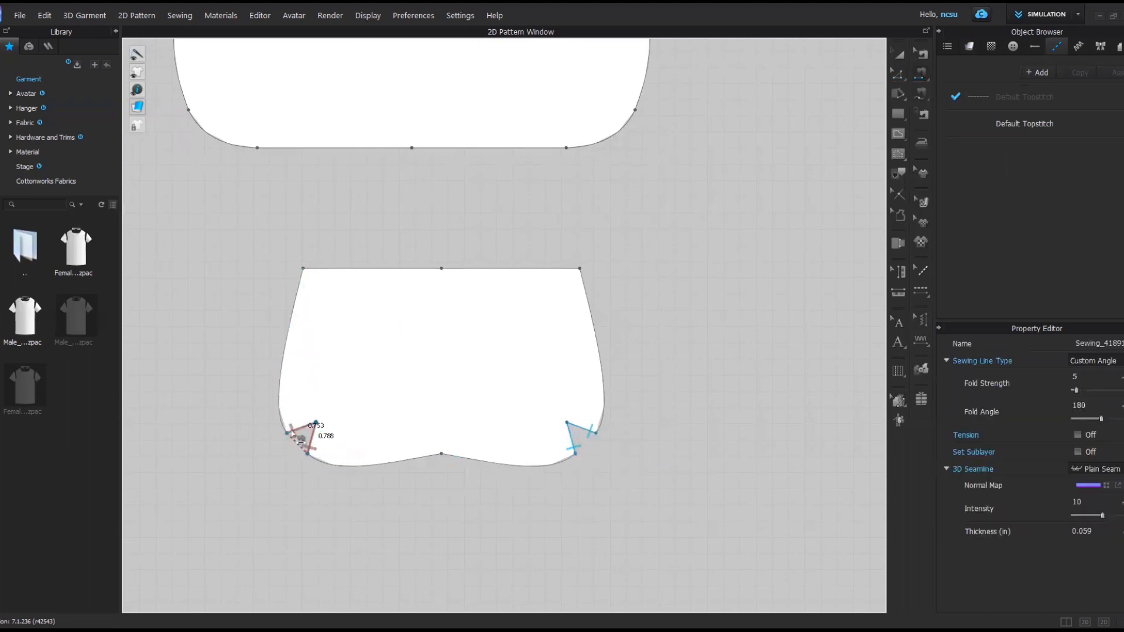
pyautogui.click(386, 463)
pyautogui.moveTo(336, 187); pyautogui.dragTo(351, 433, button='right')
pyautogui.click(363, 393)
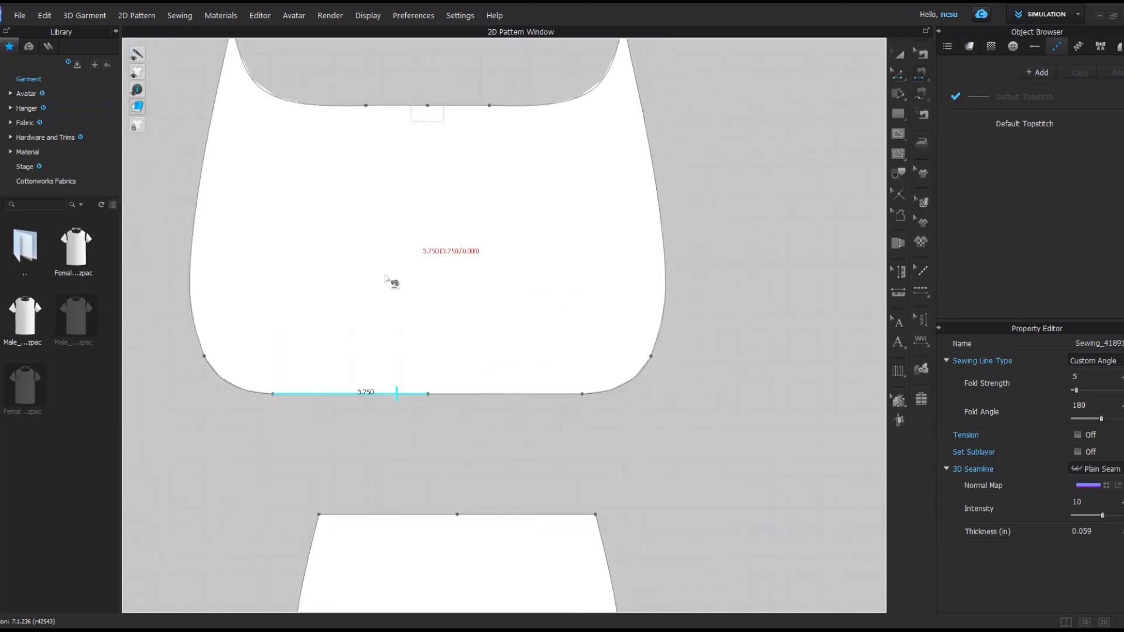
pyautogui.press('a')
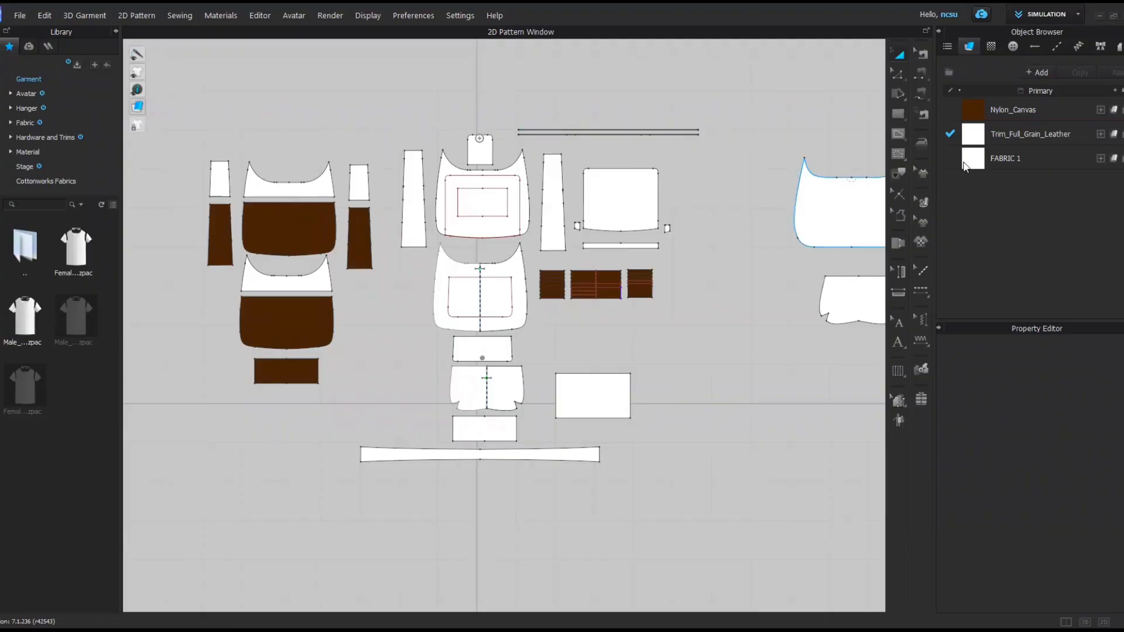
# Apply the "Crocodile repeating tile SMALELR" image as the texture of the Trim_Full_Grain_Leather fabric
pyautogui.click(1006, 136)
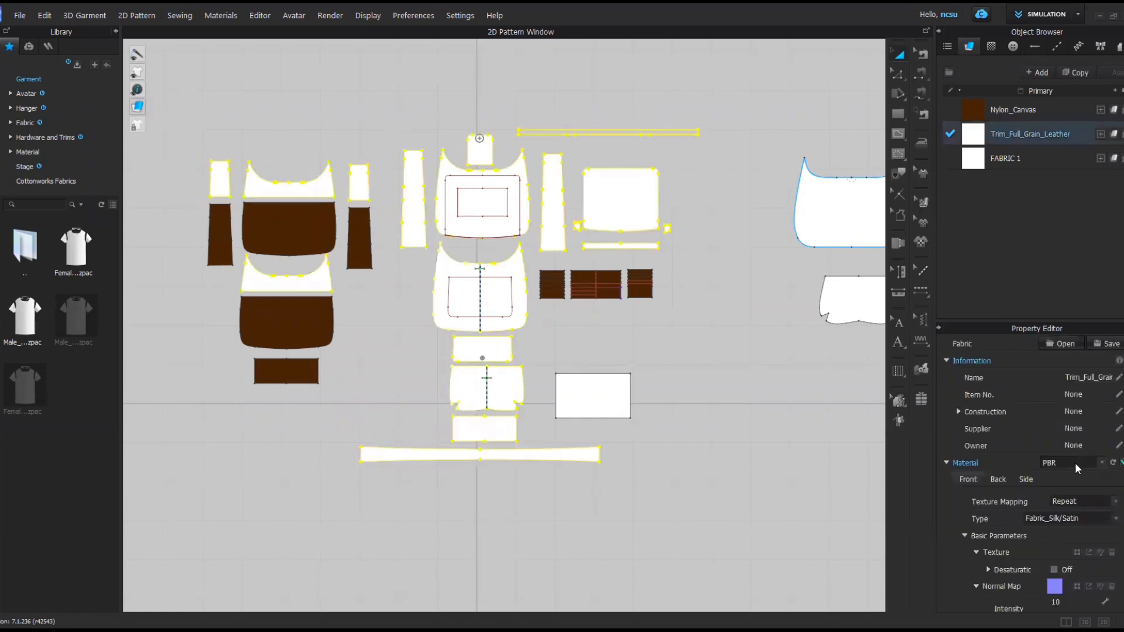
pyautogui.scroll(-6, 1059, 533)
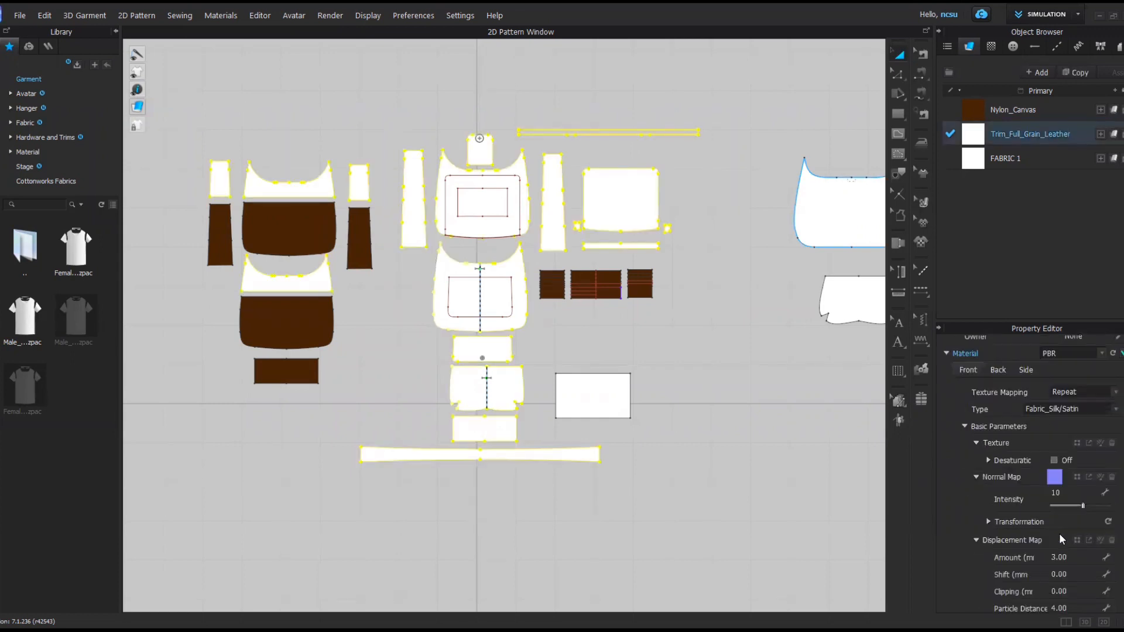
pyautogui.scroll(5, 1061, 537)
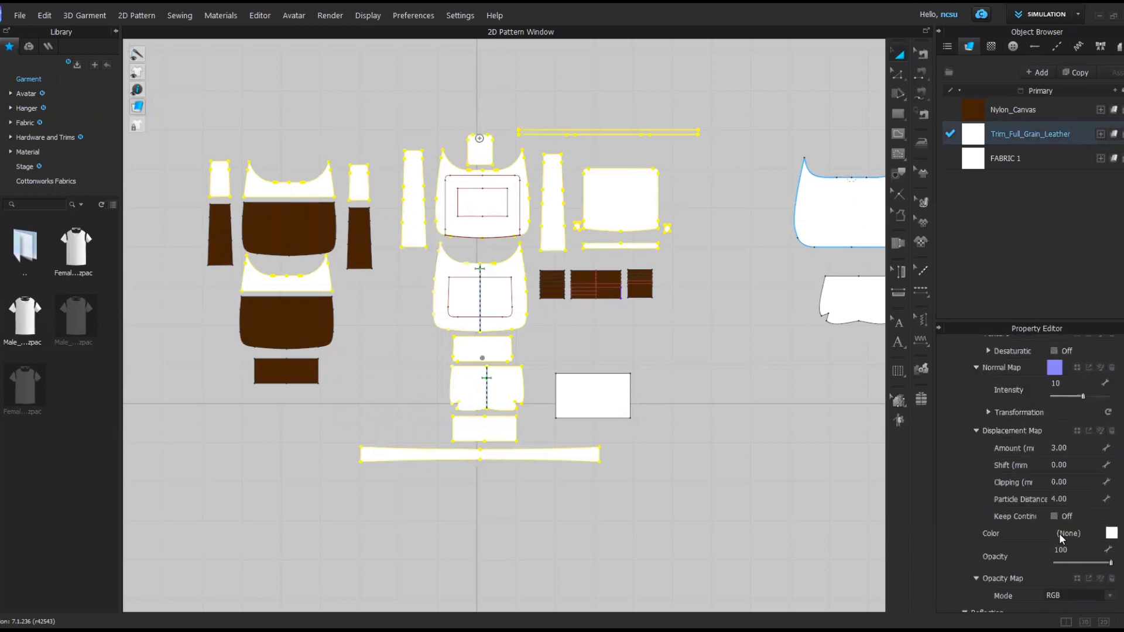
pyautogui.scroll(1, 1060, 535)
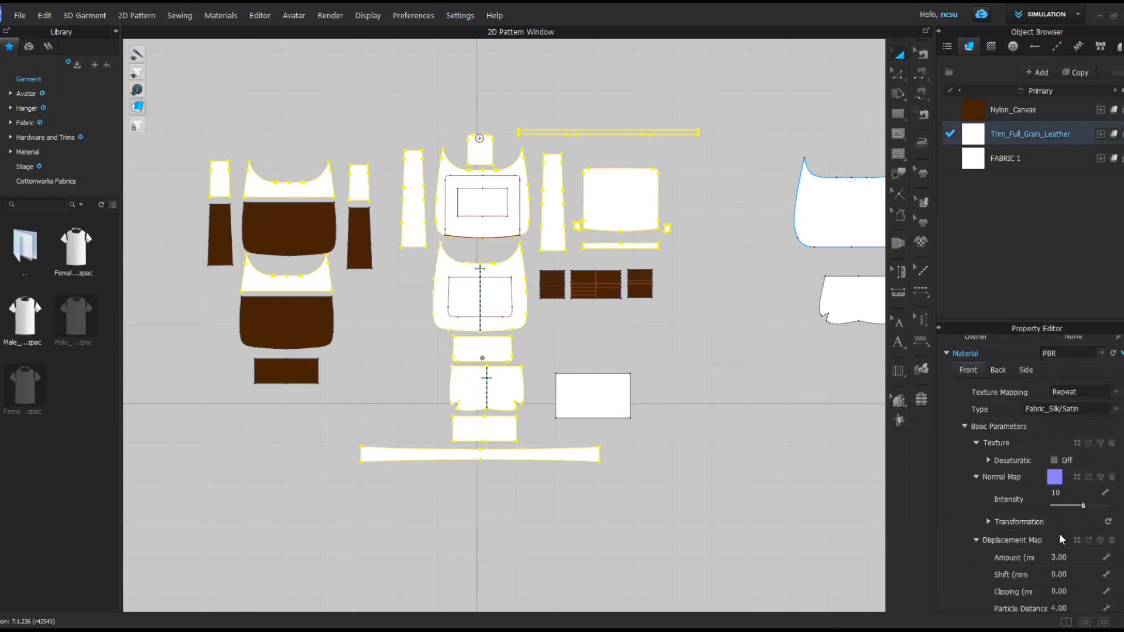
pyautogui.click(1077, 443)
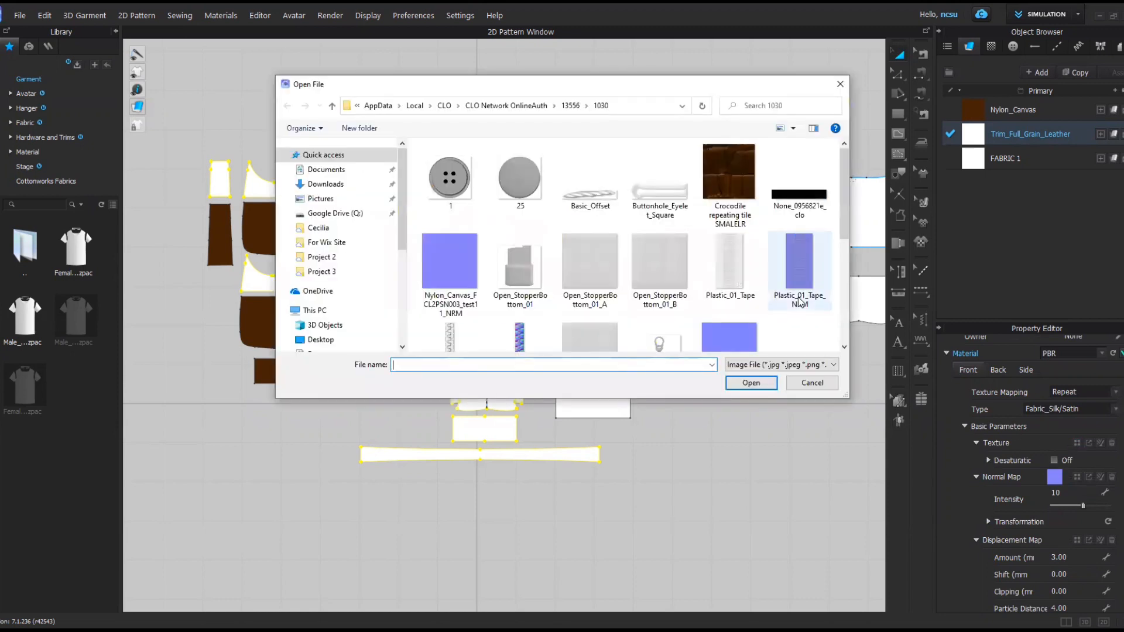
pyautogui.click(730, 185)
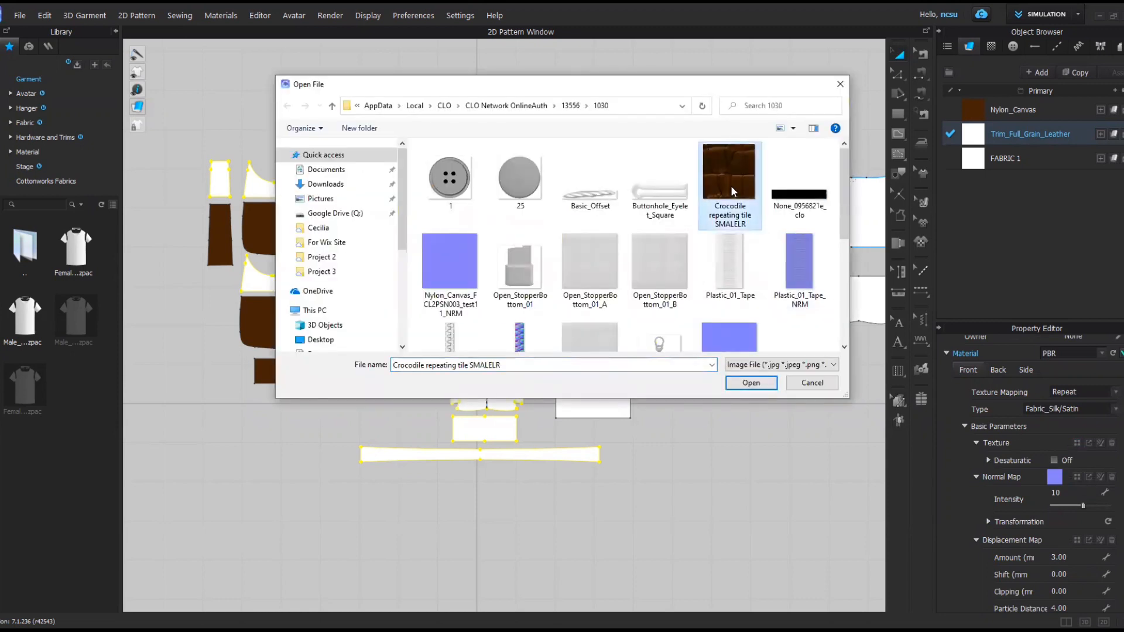
pyautogui.click(751, 381)
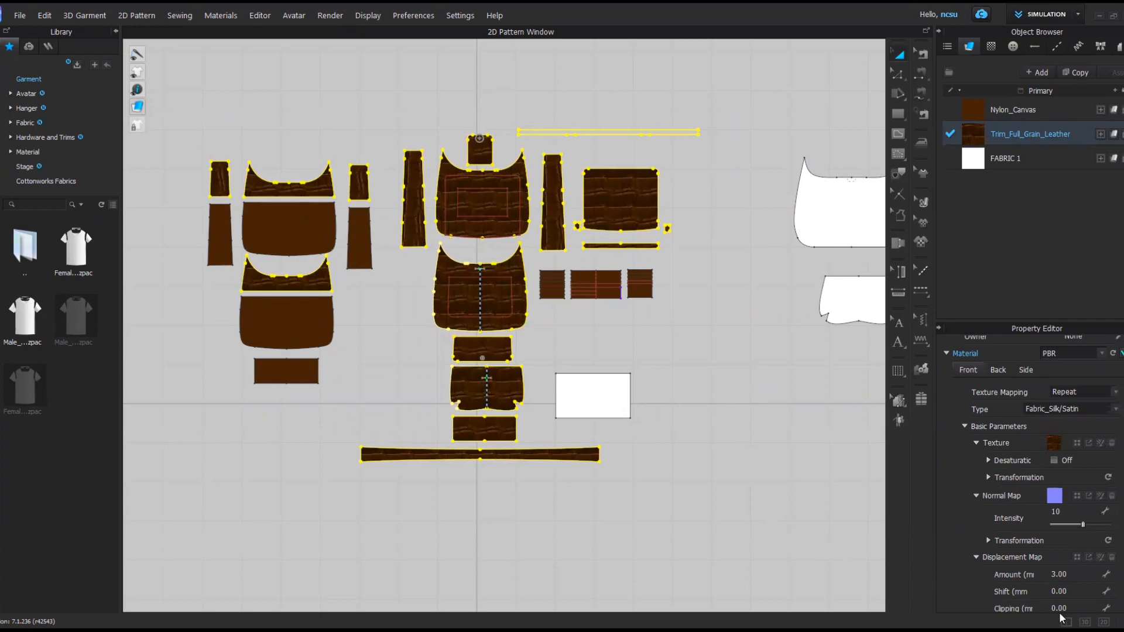
# Reposition the crocodile texture on the front pocket flap and the front pocket of the 3D bag with Edit Texture (3D)
pyautogui.click(1085, 621)
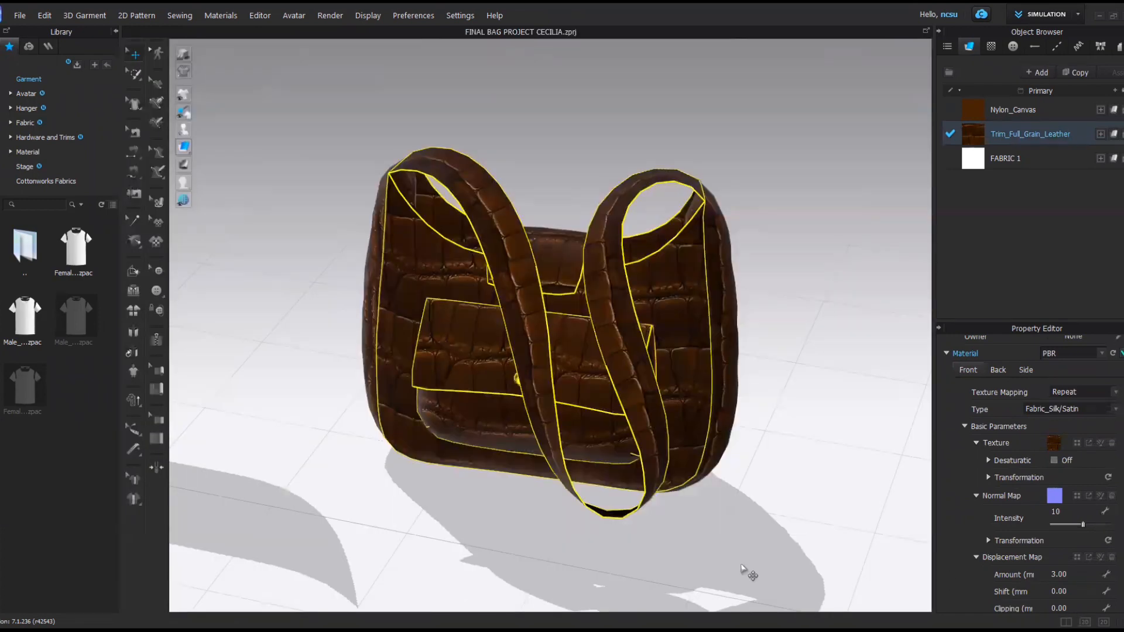
pyautogui.moveTo(736, 553); pyautogui.dragTo(726, 480, button='right')
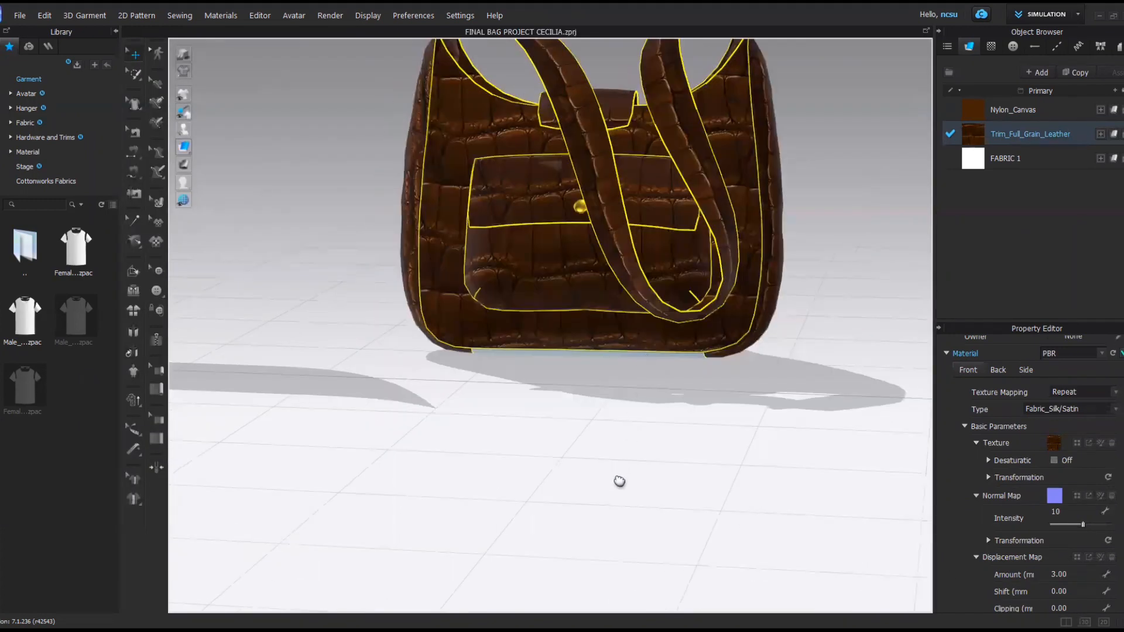
pyautogui.scroll(-5, 615, 477)
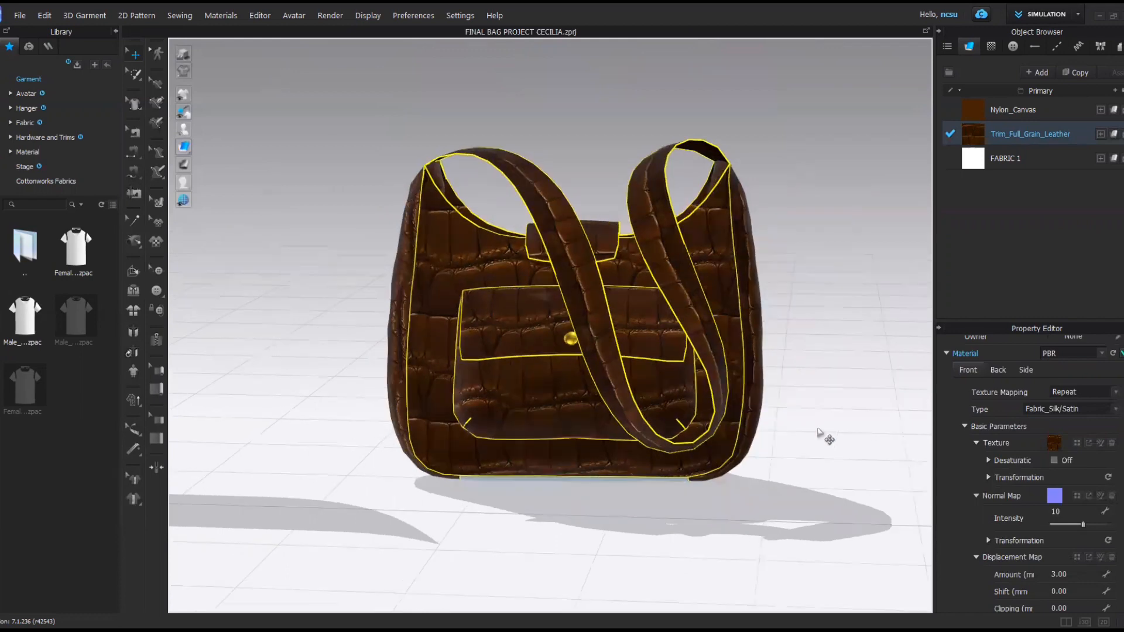
pyautogui.click(795, 390)
pyautogui.moveTo(791, 368); pyautogui.dragTo(786, 378, button='middle')
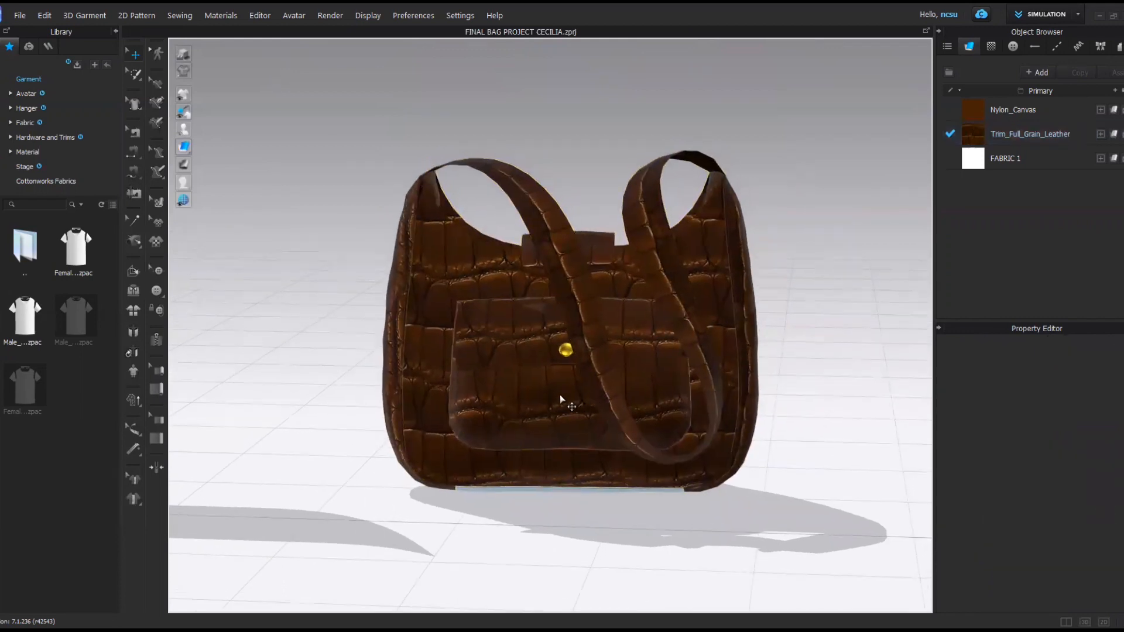
pyautogui.click(157, 223)
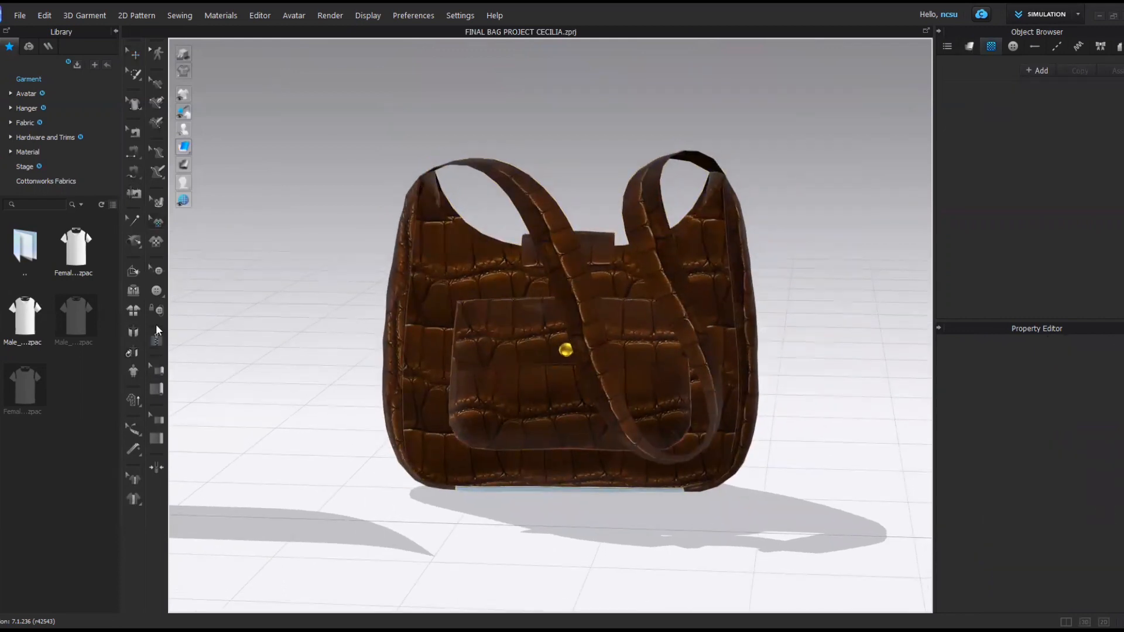
pyautogui.click(156, 207)
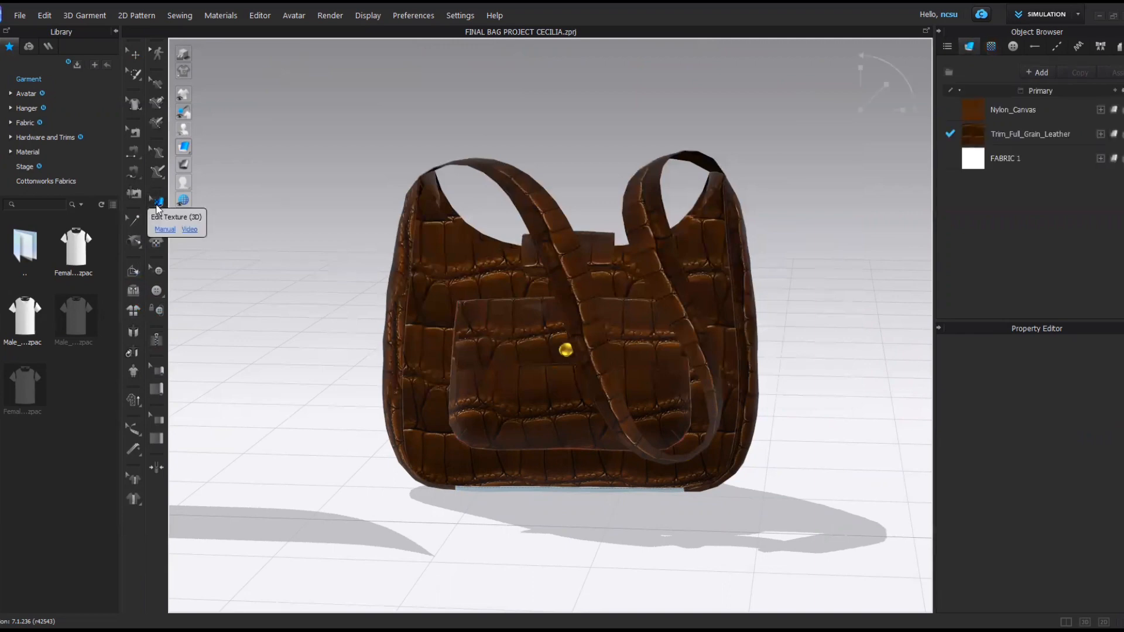
pyautogui.click(541, 341)
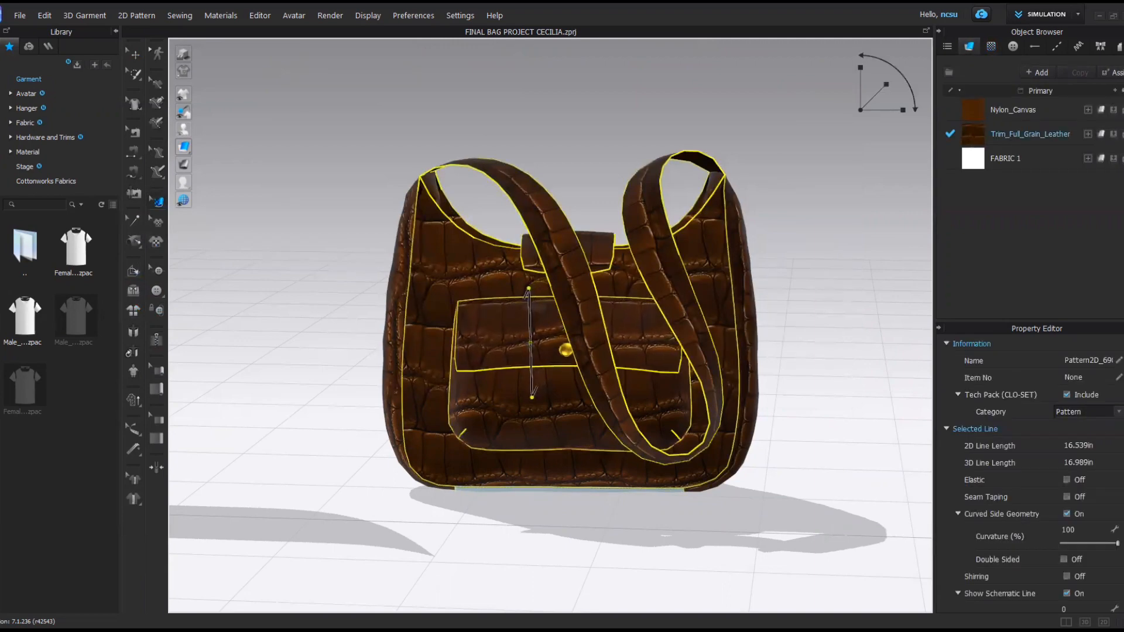
pyautogui.moveTo(513, 339); pyautogui.dragTo(512, 338)
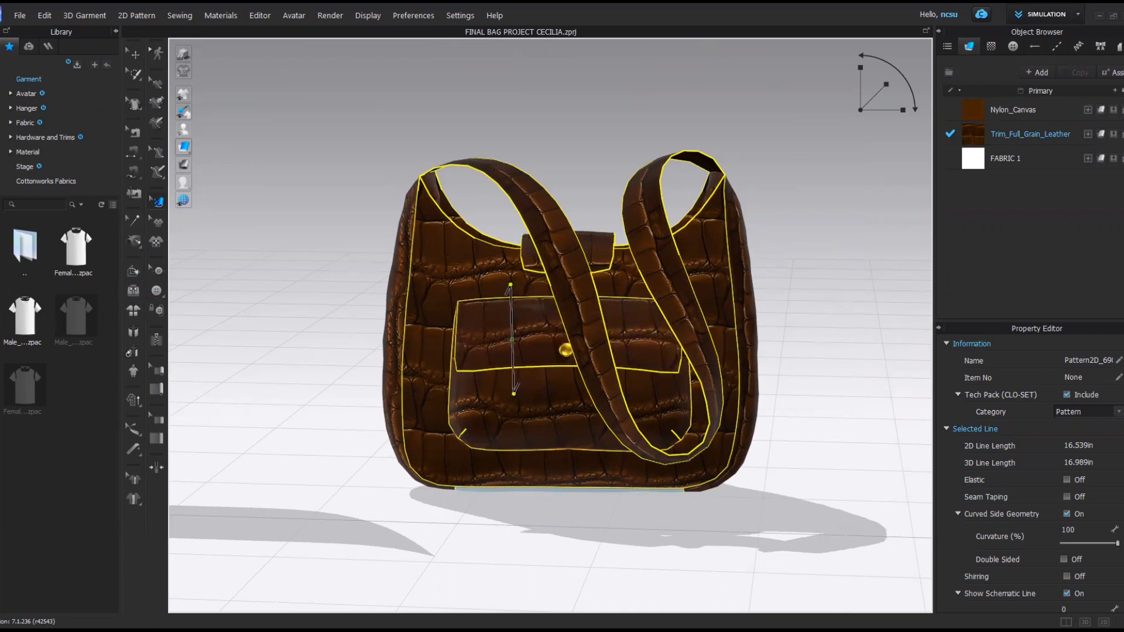
pyautogui.click(539, 425)
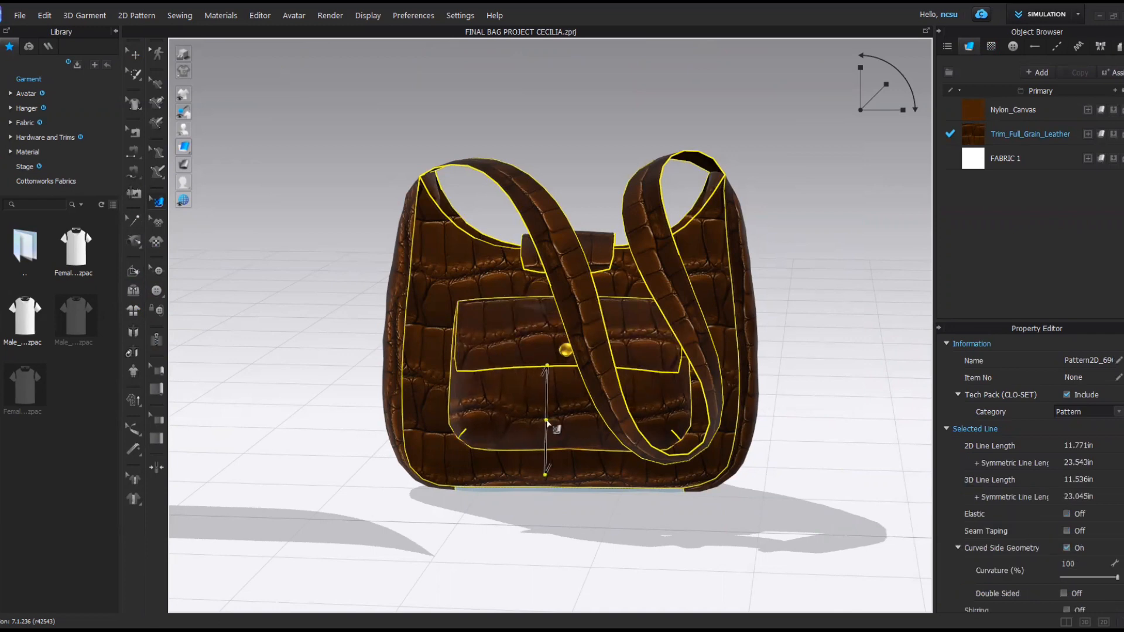
# Adjust the placement of the crocodile texture on the shoulder strap and the bag's side panel
pyautogui.moveTo(721, 461); pyautogui.dragTo(667, 454, button='right')
pyautogui.click(674, 337)
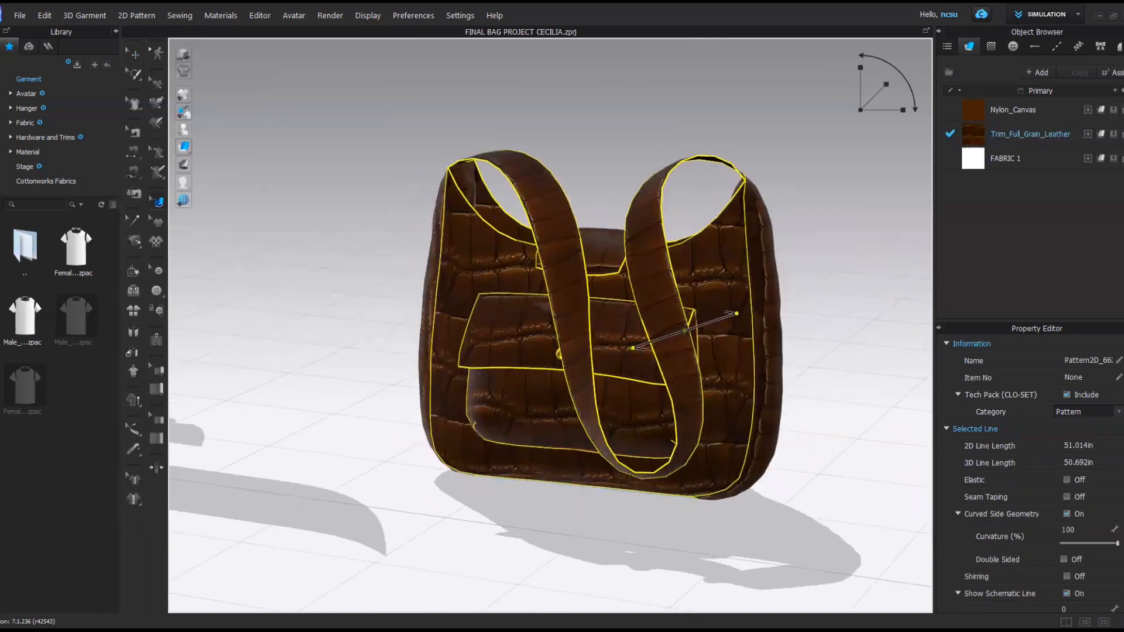
pyautogui.moveTo(770, 400); pyautogui.dragTo(673, 329, button='right')
pyautogui.click(673, 331)
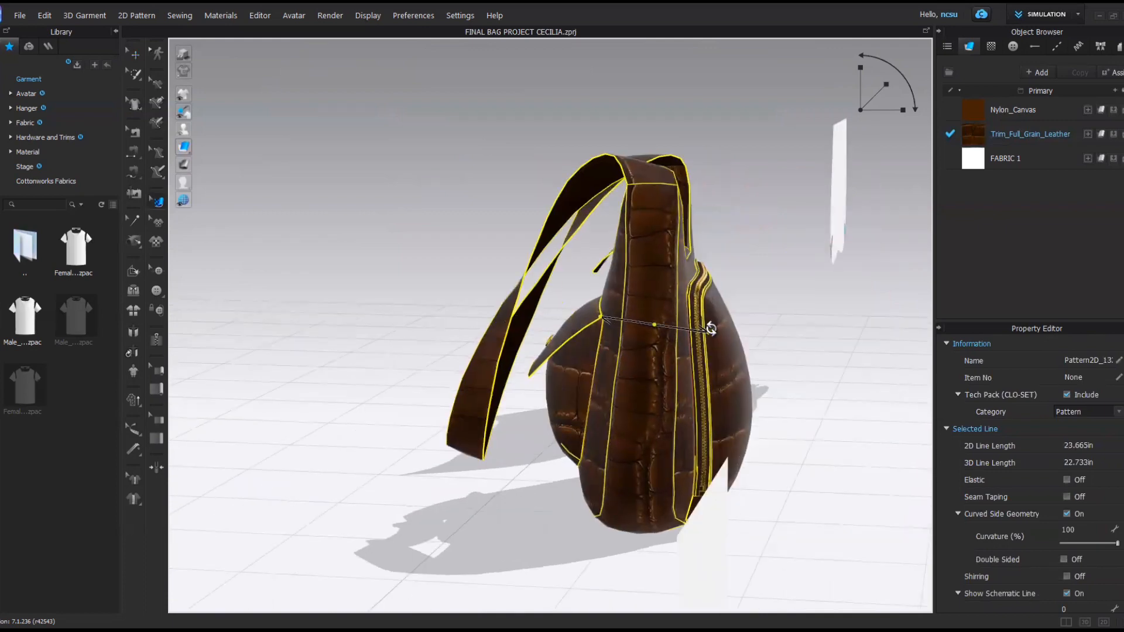
pyautogui.moveTo(709, 332); pyautogui.dragTo(711, 326)
pyautogui.click(655, 360)
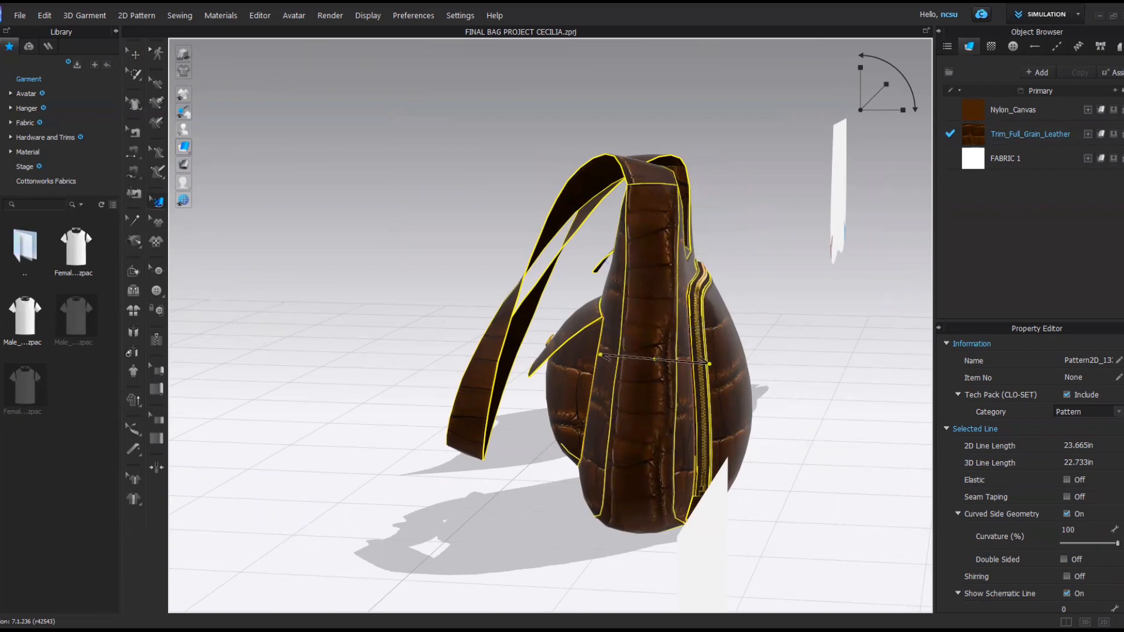
# Adjust the crocodile texture on the back body panel around the zippered pocket
pyautogui.moveTo(755, 464); pyautogui.dragTo(705, 458, button='right')
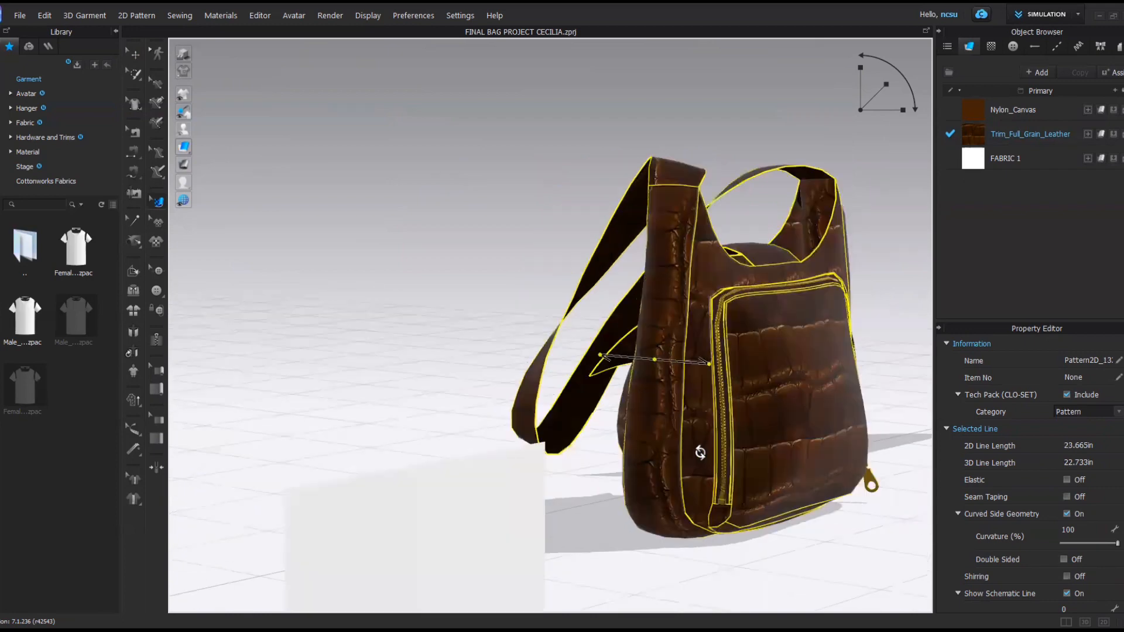
pyautogui.scroll(3, 638, 465)
pyautogui.moveTo(638, 464); pyautogui.dragTo(595, 415, button='middle')
pyautogui.scroll(-3, 532, 395)
pyautogui.moveTo(532, 395); pyautogui.dragTo(633, 394, button='right')
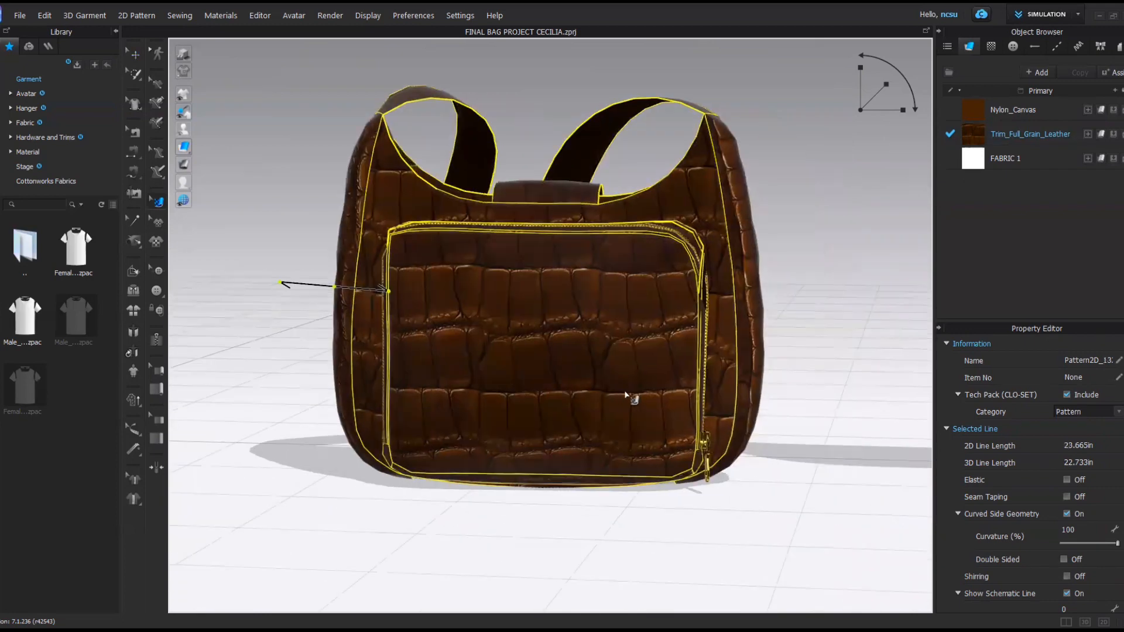
pyautogui.click(710, 212)
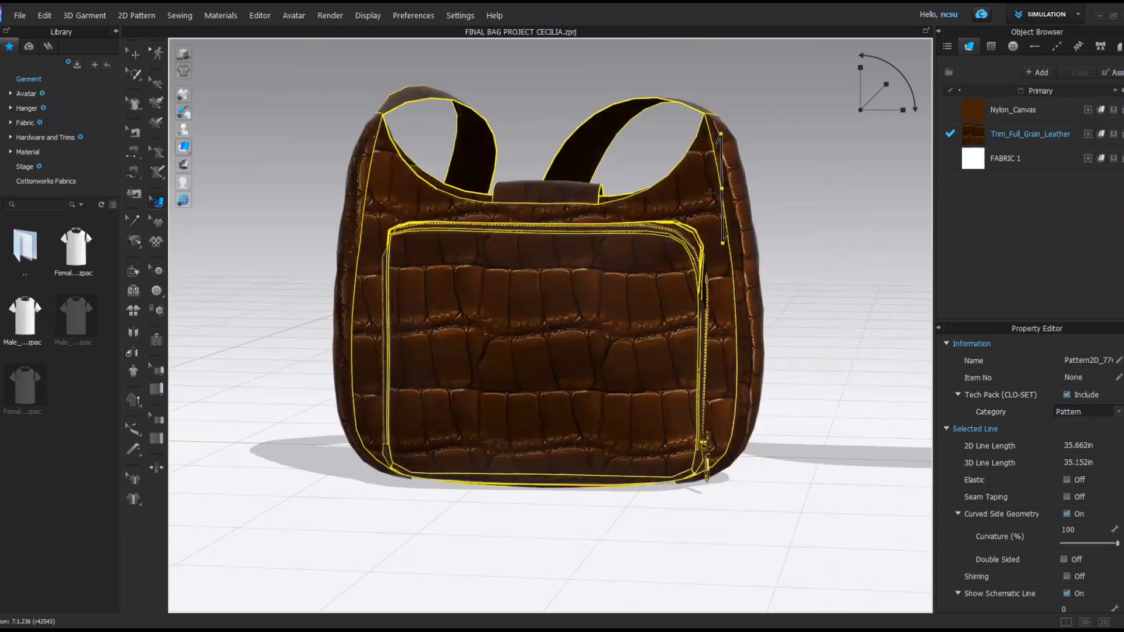
# Adjust the crocodile texture on the closure tab across the bag's top opening
pyautogui.moveTo(584, 244); pyautogui.dragTo(565, 291, button='right')
pyautogui.scroll(2, 551, 311)
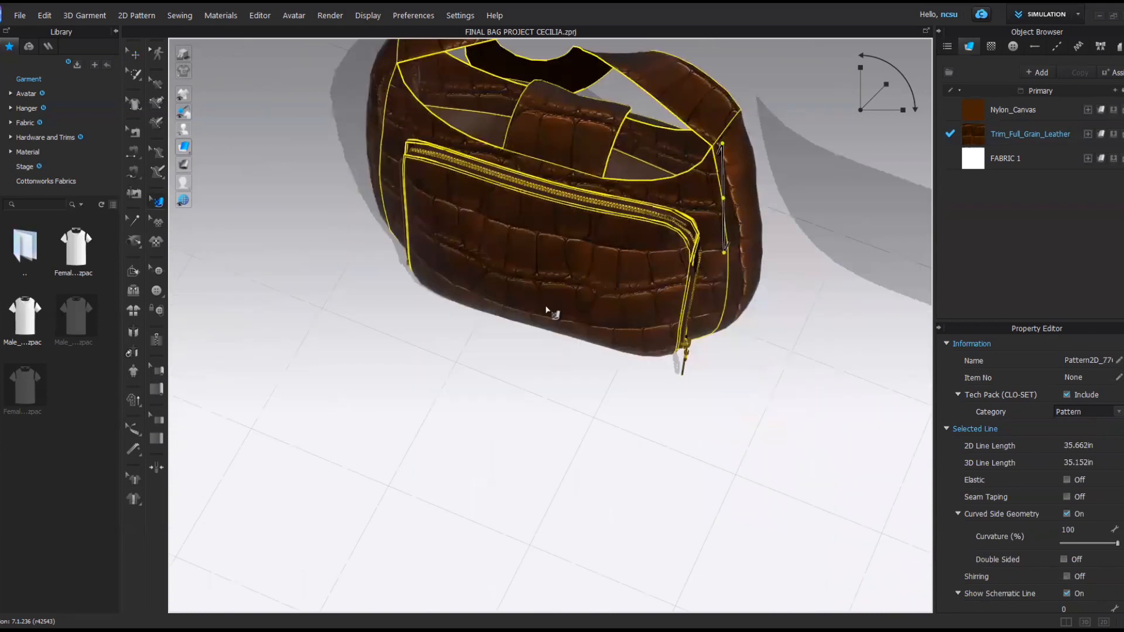
pyautogui.scroll(-2, 547, 312)
pyautogui.click(561, 280)
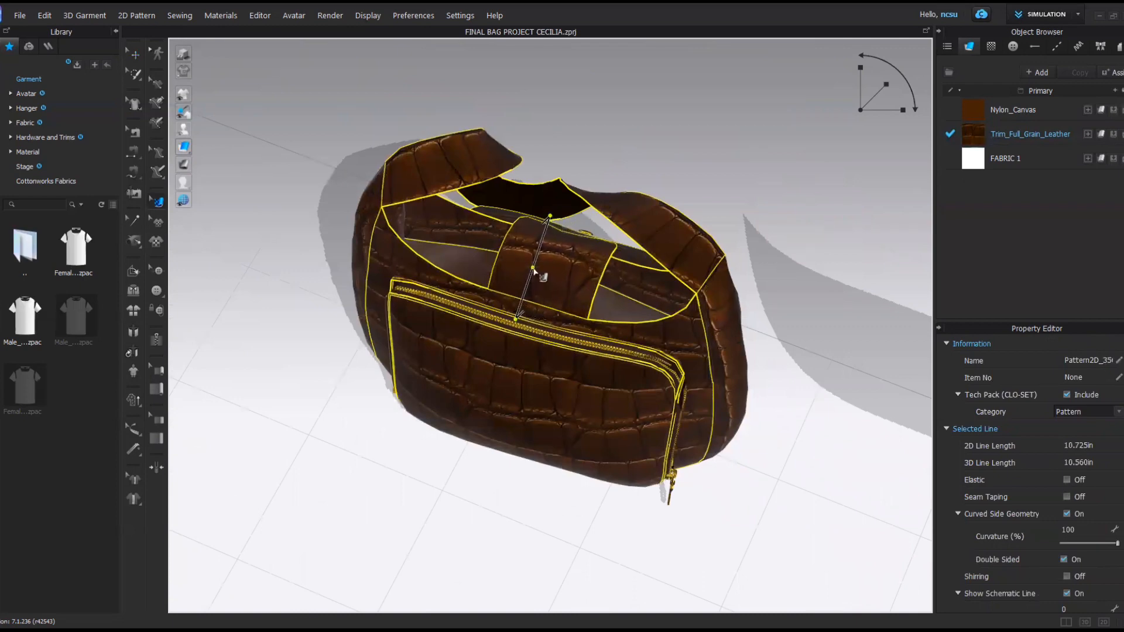
pyautogui.moveTo(556, 383)
pyautogui.mouseDown(button='right')
pyautogui.moveTo(569, 308)
pyautogui.moveTo(559, 369)
pyautogui.mouseUp(button='right')
pyautogui.moveTo(559, 369); pyautogui.dragTo(576, 334, button='middle')
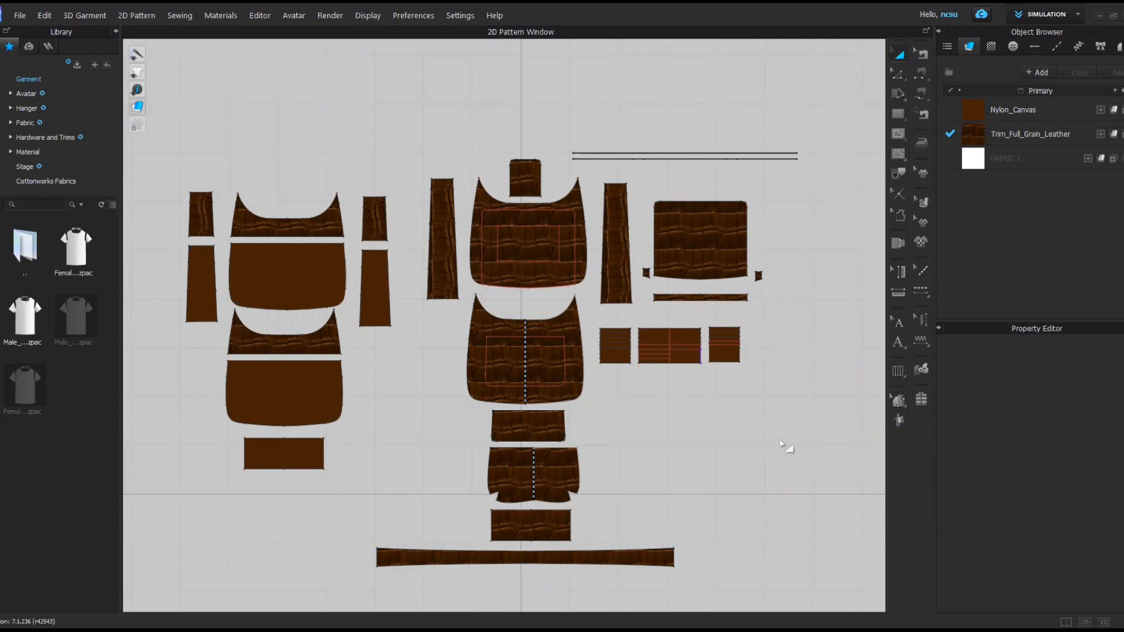
# In the 2D pattern, split the lower edge of the pocket flap piece uniformly into 2 segments
pyautogui.click(520, 430)
pyautogui.scroll(5, 515, 431)
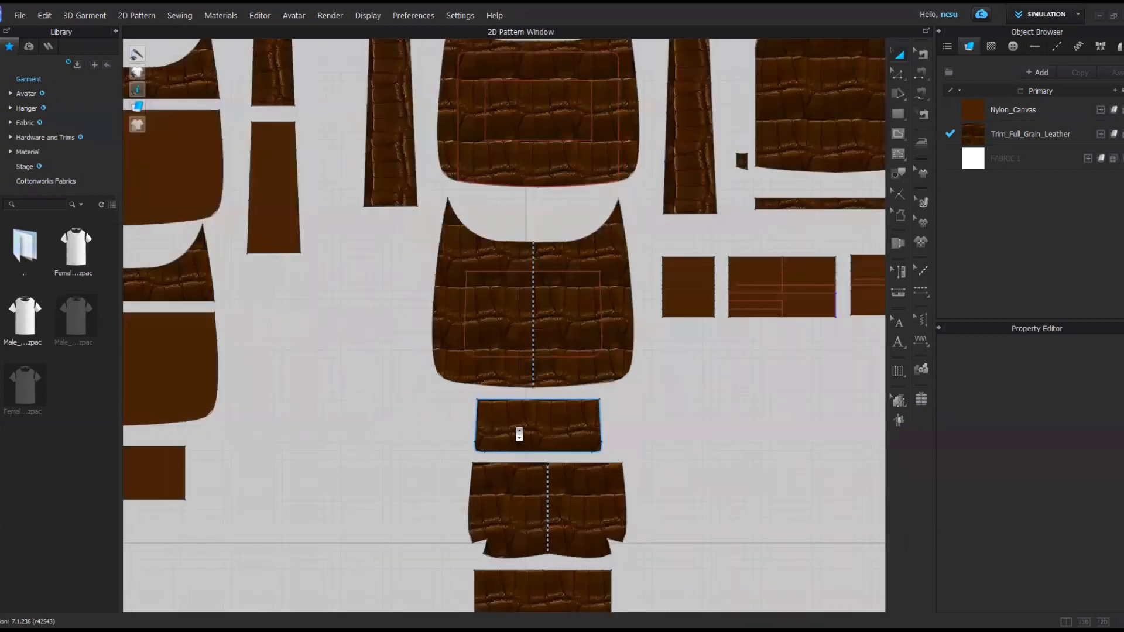
pyautogui.moveTo(555, 460); pyautogui.dragTo(552, 308, button='middle')
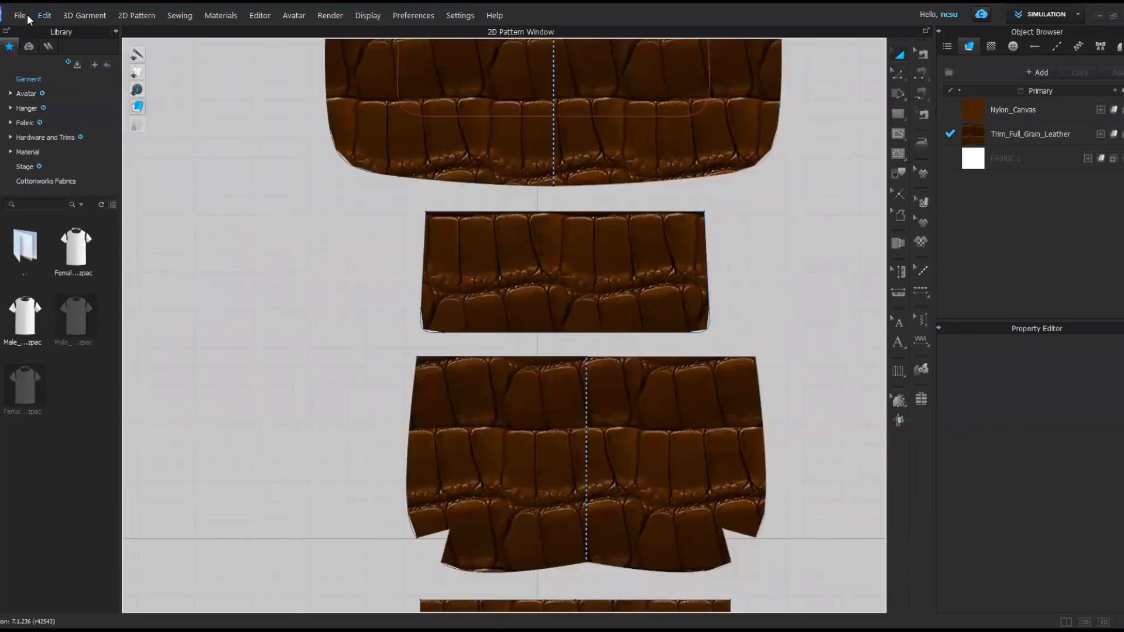
pyautogui.click(583, 333)
pyautogui.rightClick(583, 335)
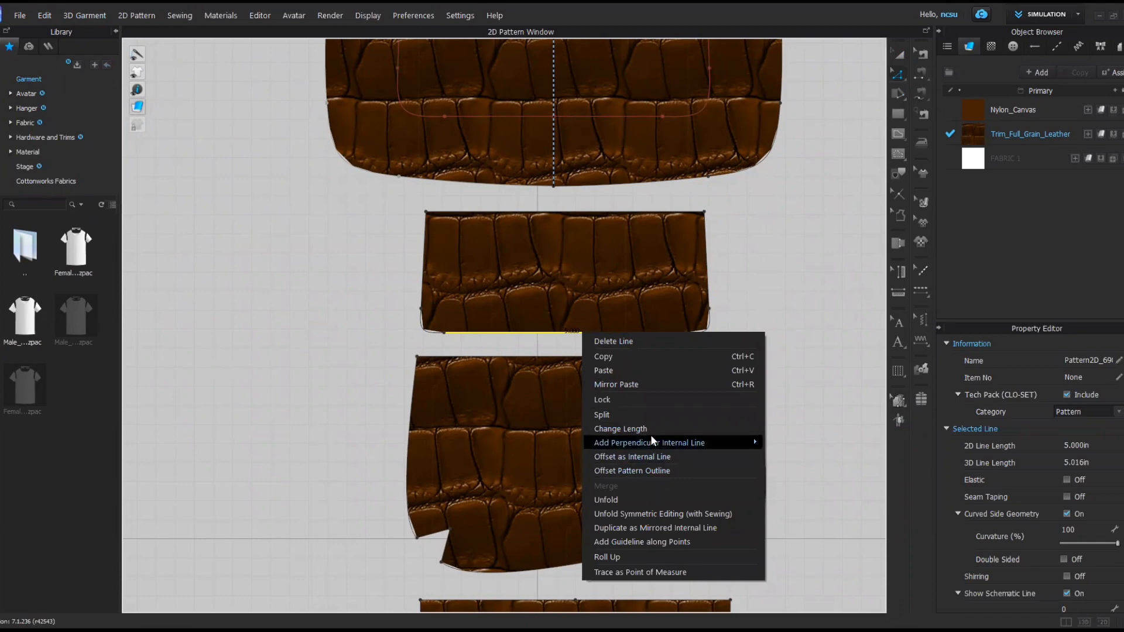
pyautogui.click(650, 416)
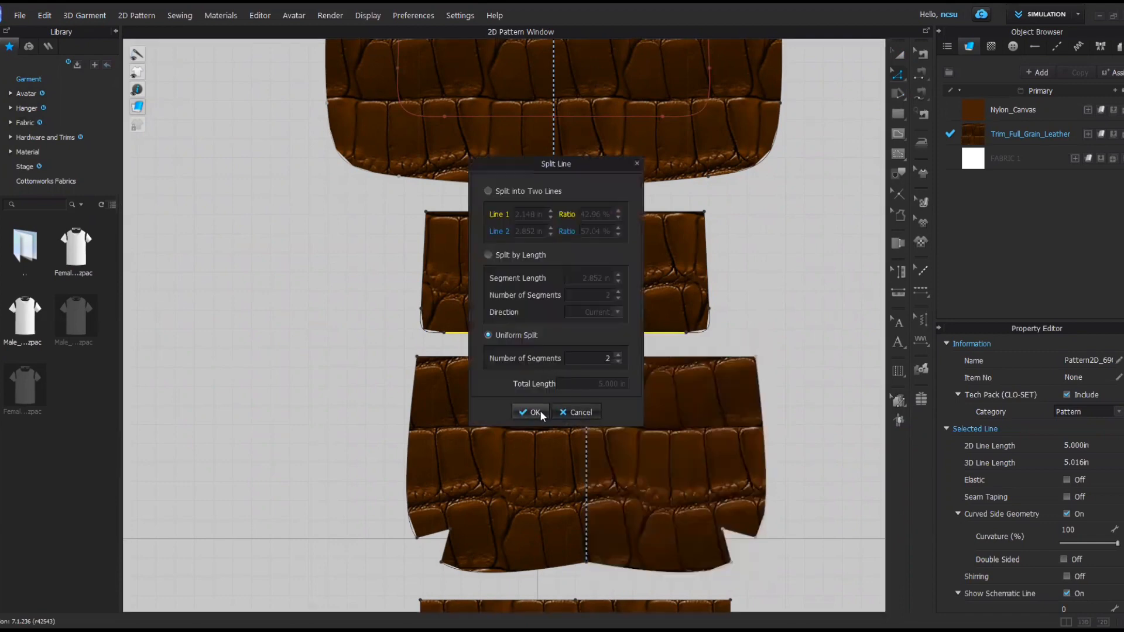
pyautogui.click(534, 413)
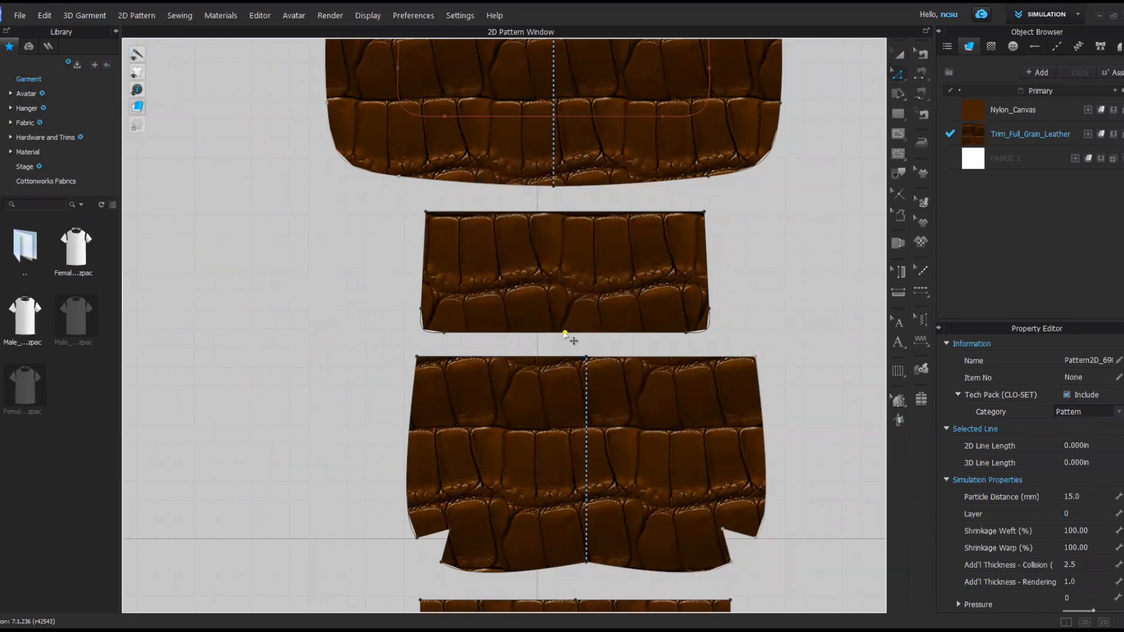
# Add a perpendicular internal line 0.5 in long at 90° from the midpoint of the flap's lower edge
pyautogui.rightClick(564, 333)
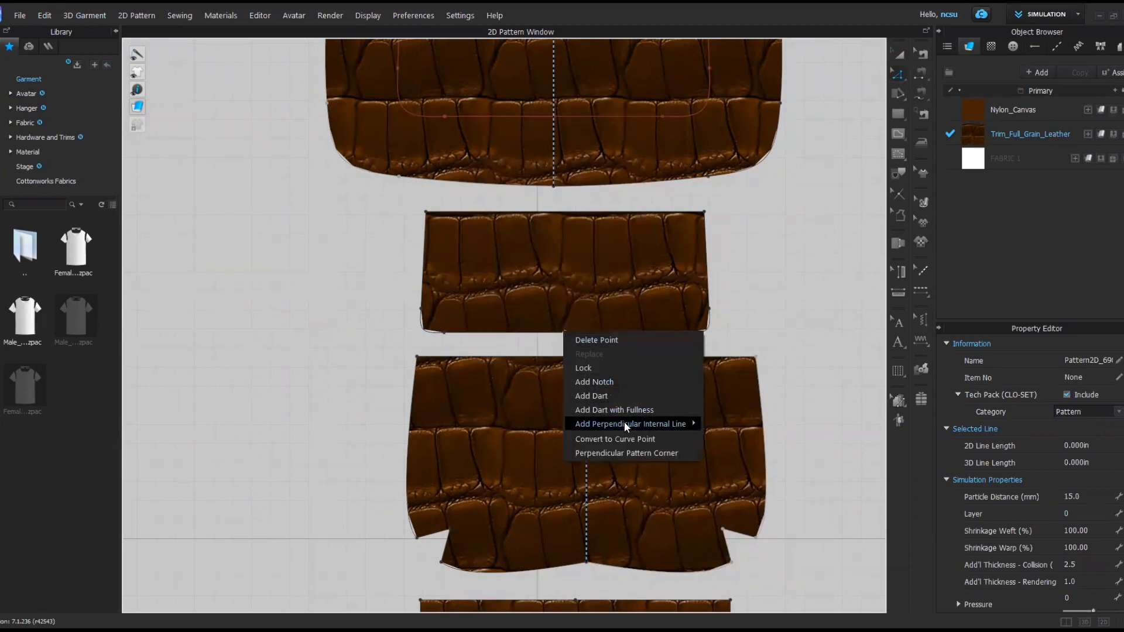
pyautogui.moveTo(624, 421)
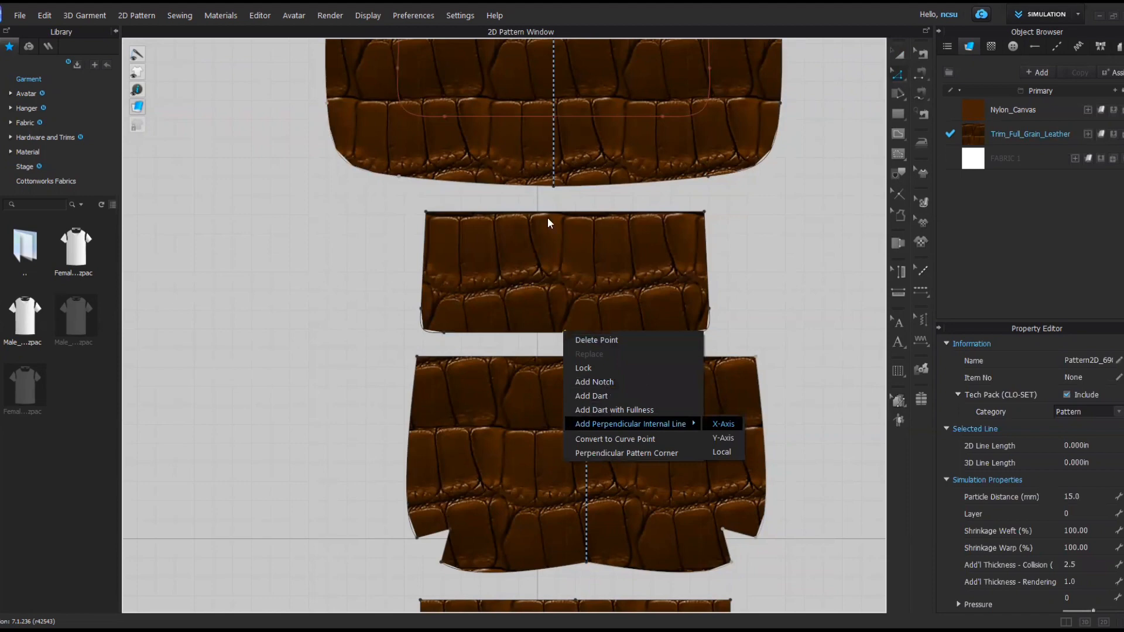
pyautogui.write('.5')
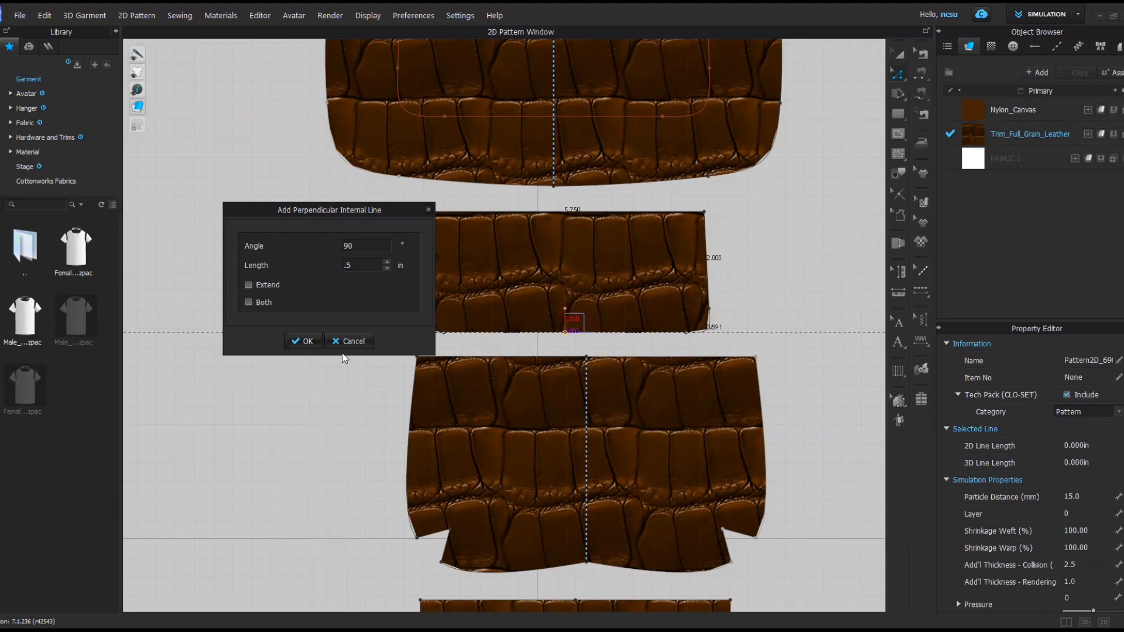
pyautogui.click(310, 341)
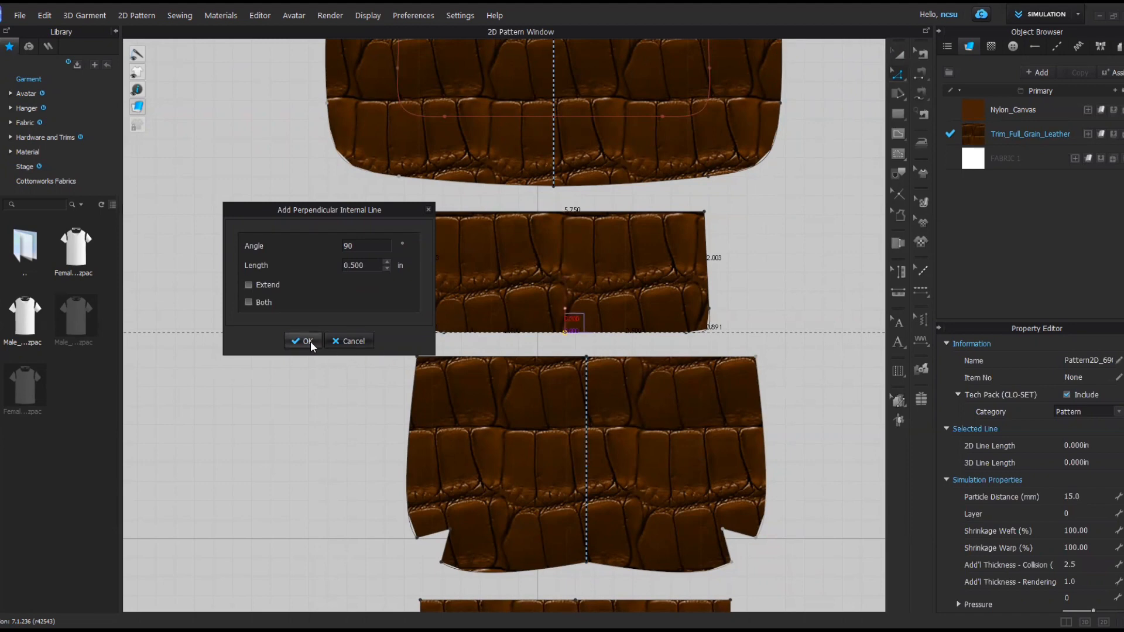
# Add a perpendicular internal line 0.5 in long at 90° from the midpoint of the front pocket piece's upper edge
pyautogui.click(587, 358)
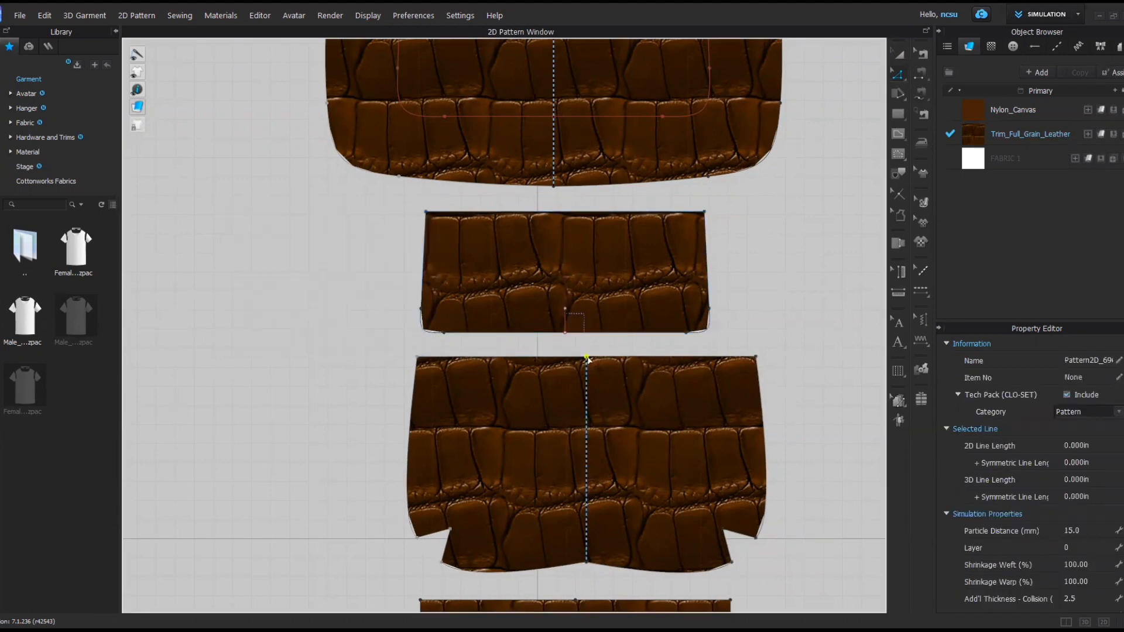
pyautogui.rightClick(587, 359)
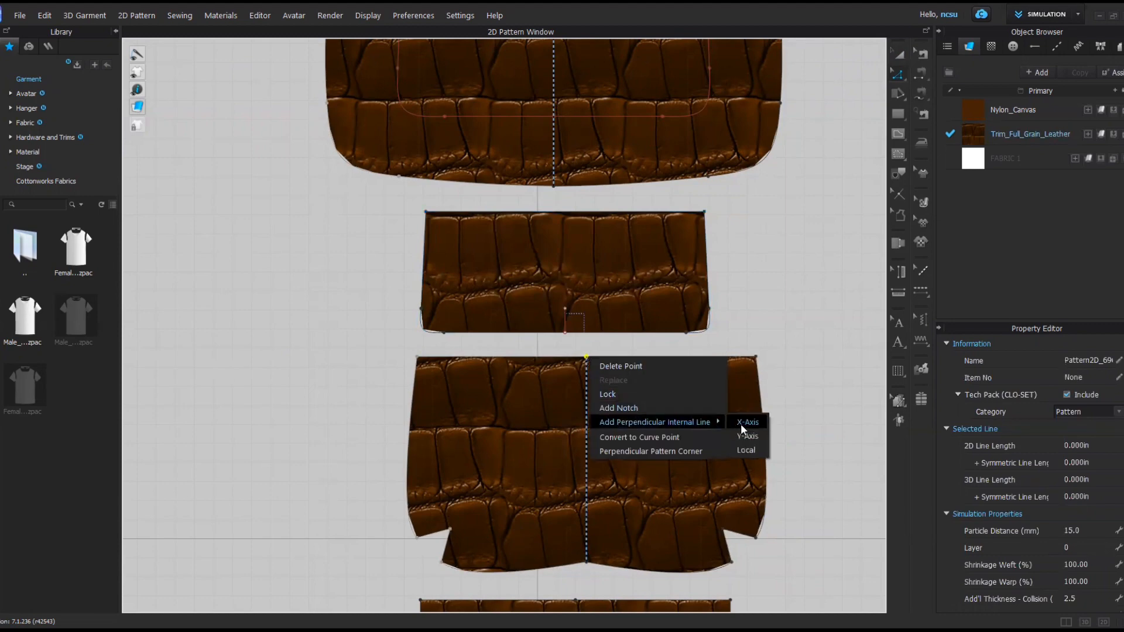
pyautogui.click(742, 422)
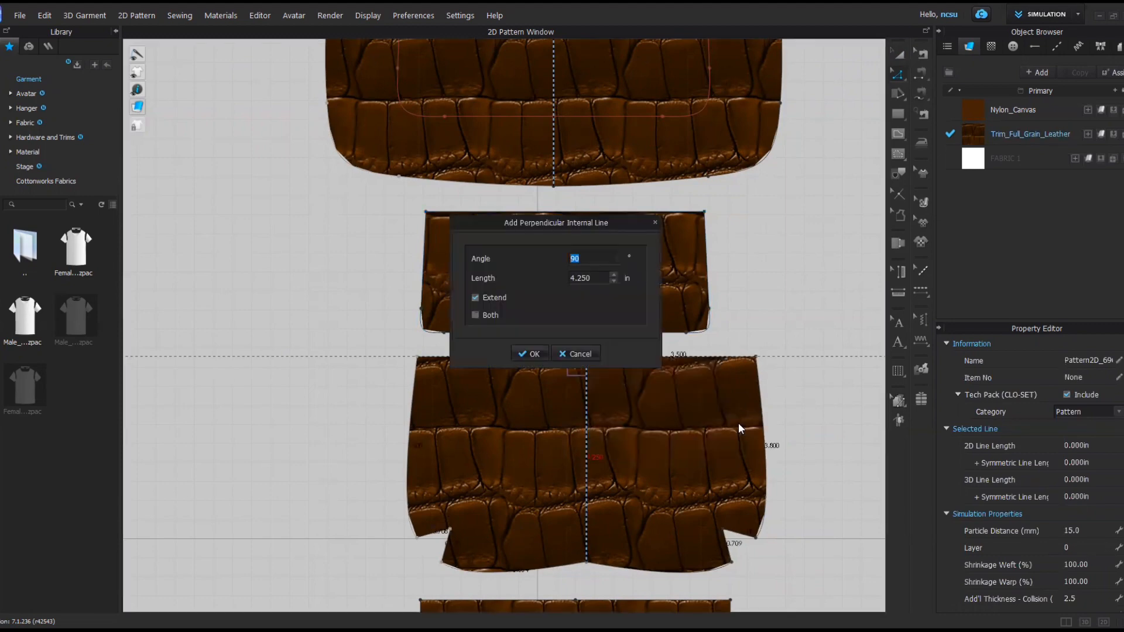
pyautogui.doubleClick(597, 279)
pyautogui.write('.5')
pyautogui.moveTo(595, 224); pyautogui.dragTo(394, 222)
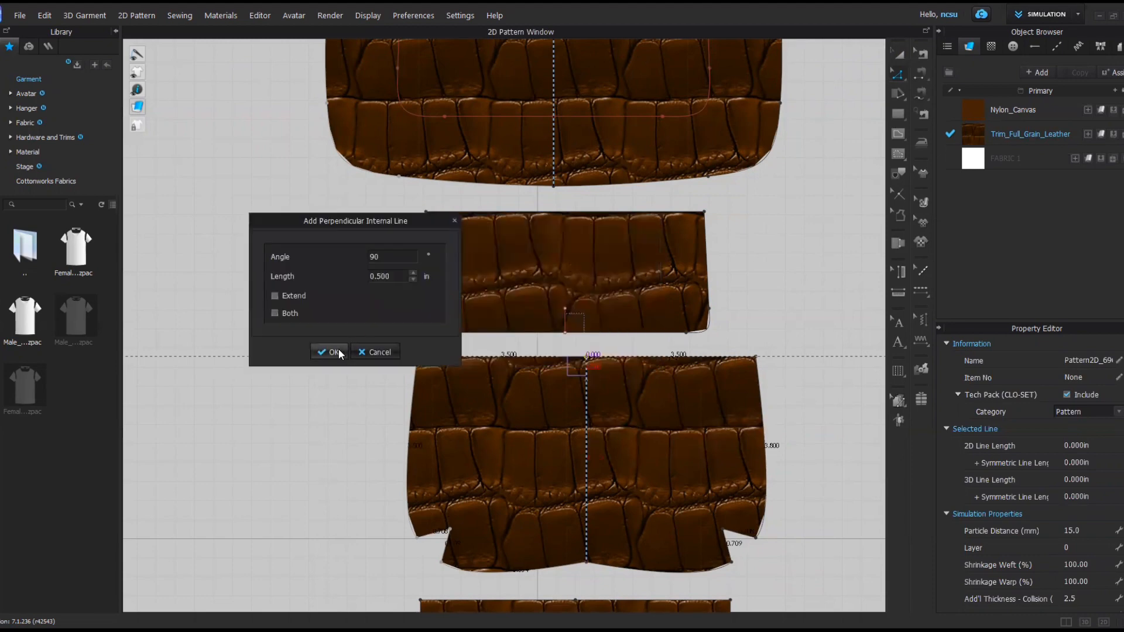
pyautogui.click(338, 351)
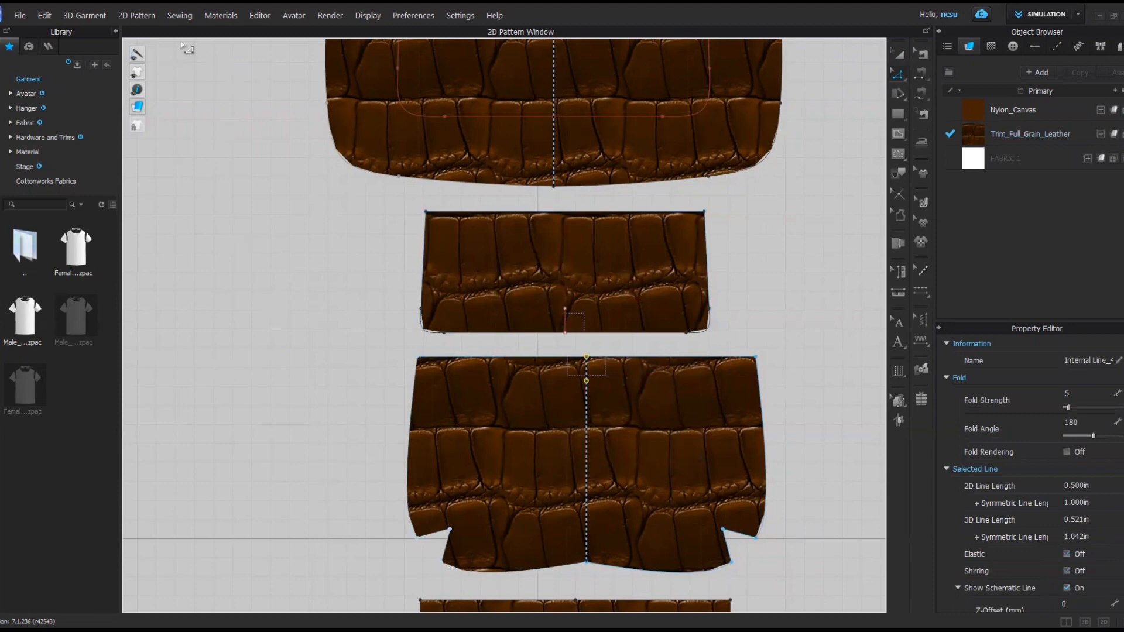
# Place a default button at the upper end of the internal line on the pocket flap piece
pyautogui.click(222, 16)
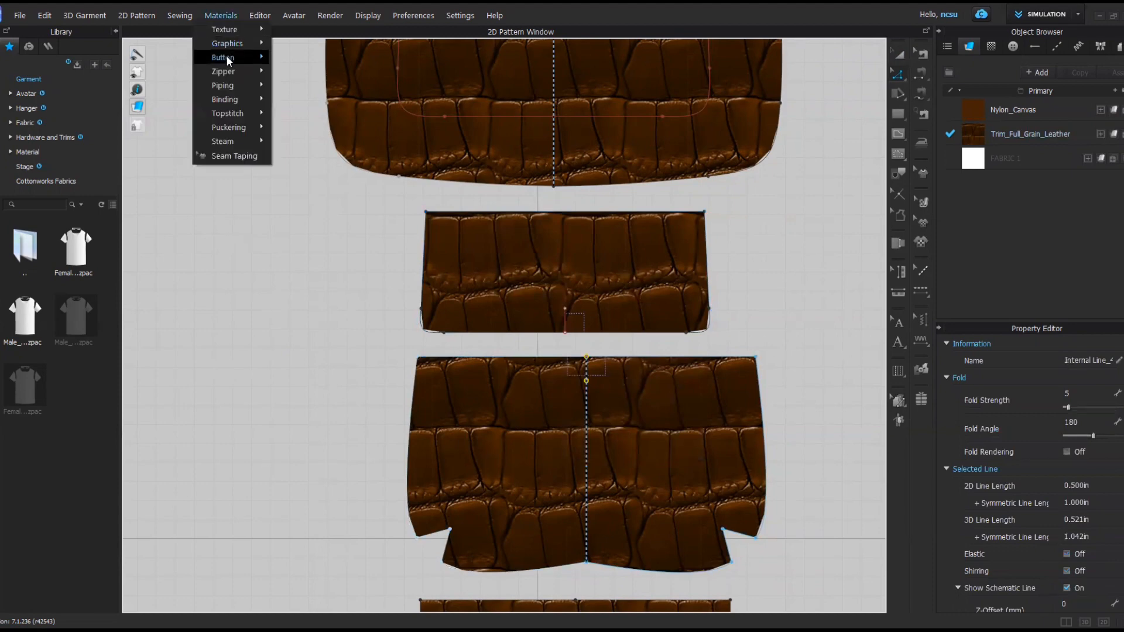
pyautogui.moveTo(226, 55)
pyautogui.click(303, 71)
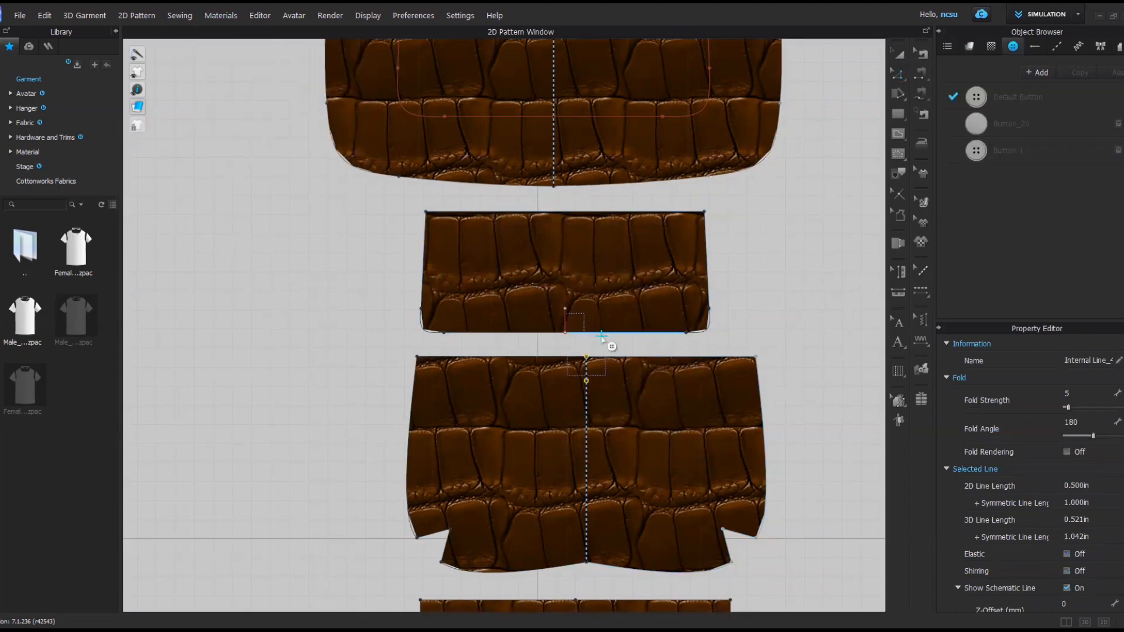
pyautogui.click(566, 312)
pyautogui.click(566, 312)
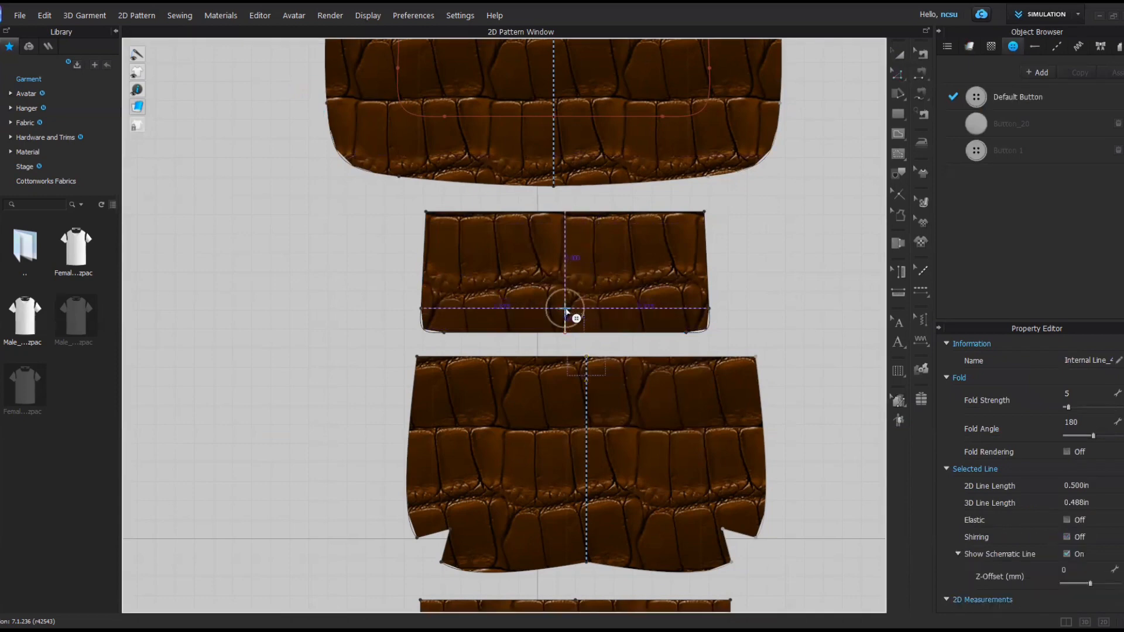
# Place a default buttonhole at the lower end of the short internal line on the front pocket piece
pyautogui.click(226, 10)
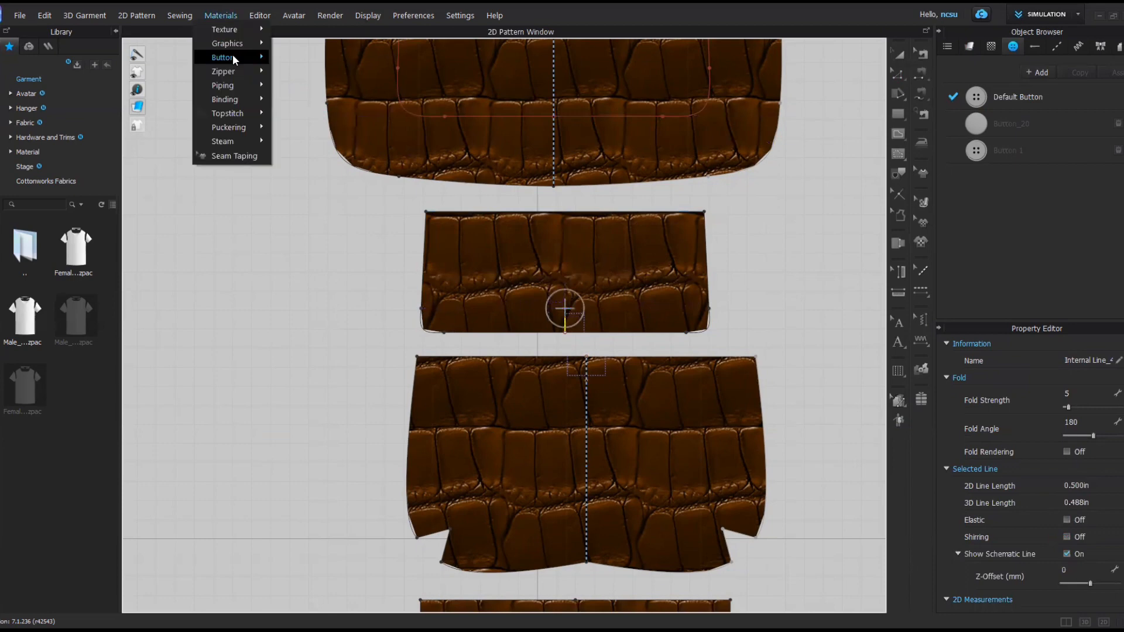
pyautogui.moveTo(233, 56)
pyautogui.click(297, 85)
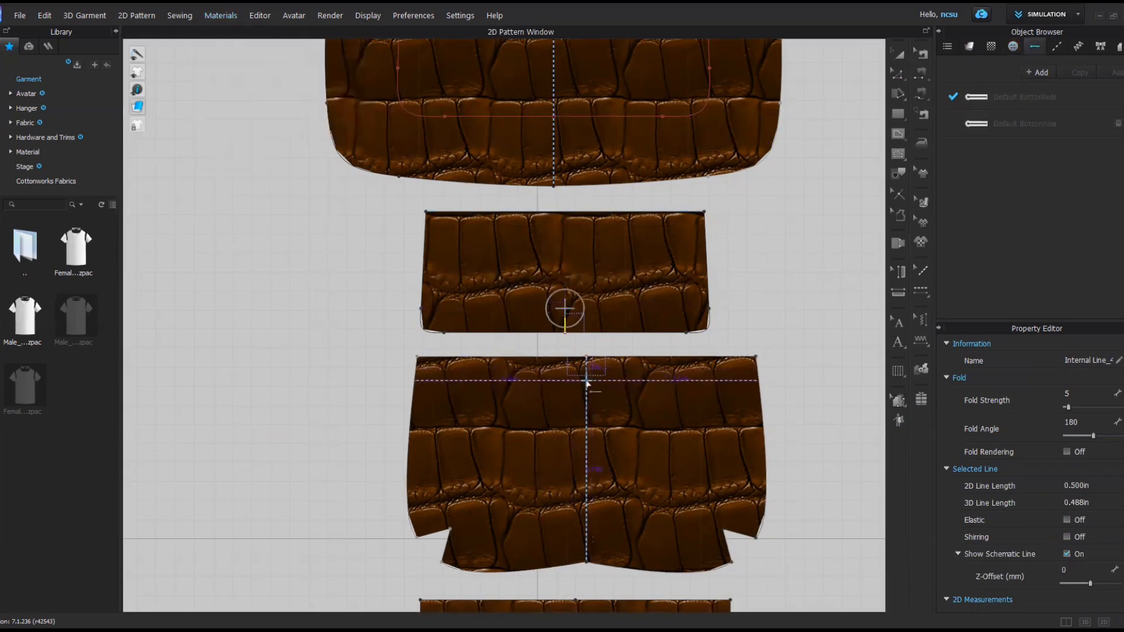
pyautogui.click(586, 380)
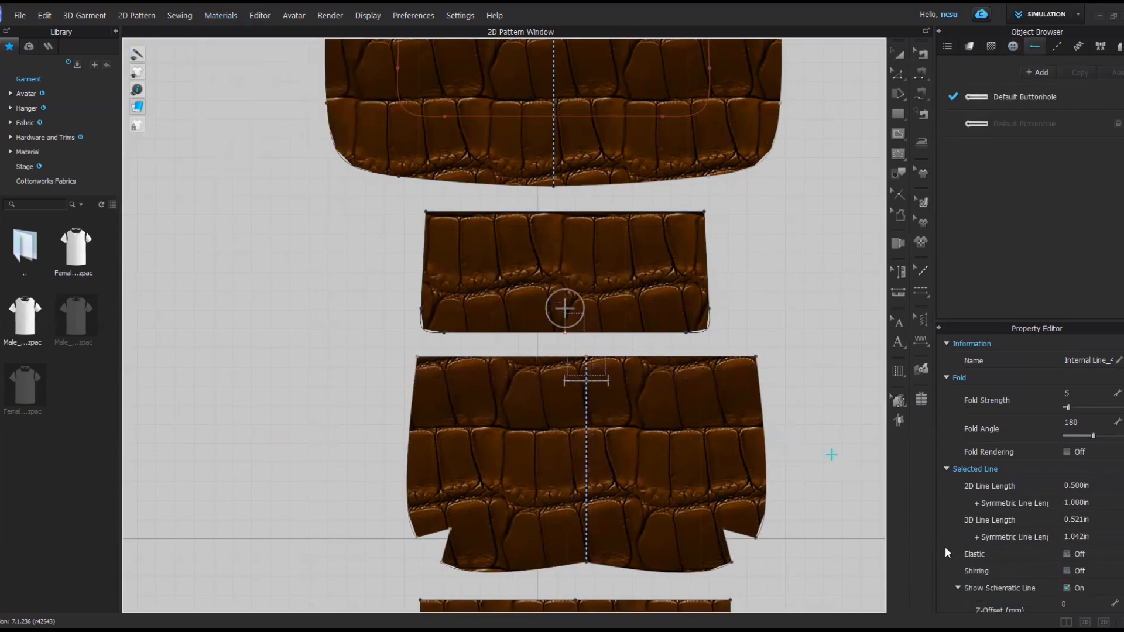
# In the 3D view, hide the shoulder strap pattern to expose the pocket's button and buttonhole
pyautogui.click(1088, 620)
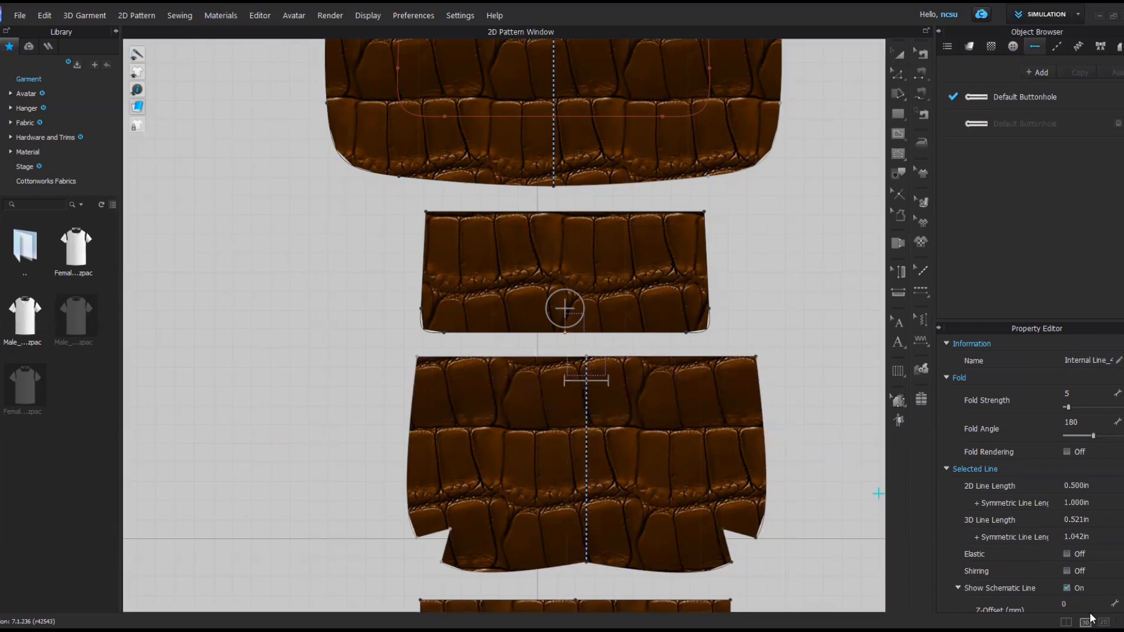
pyautogui.moveTo(744, 482); pyautogui.dragTo(853, 487, button='right')
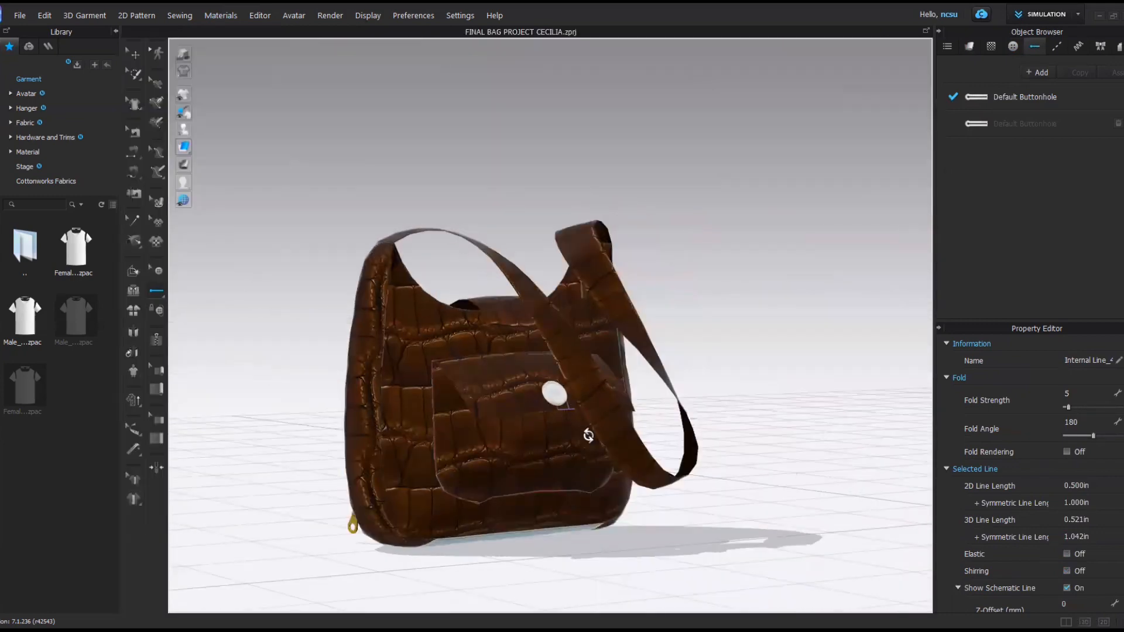
pyautogui.moveTo(584, 432); pyautogui.dragTo(542, 455, button='right')
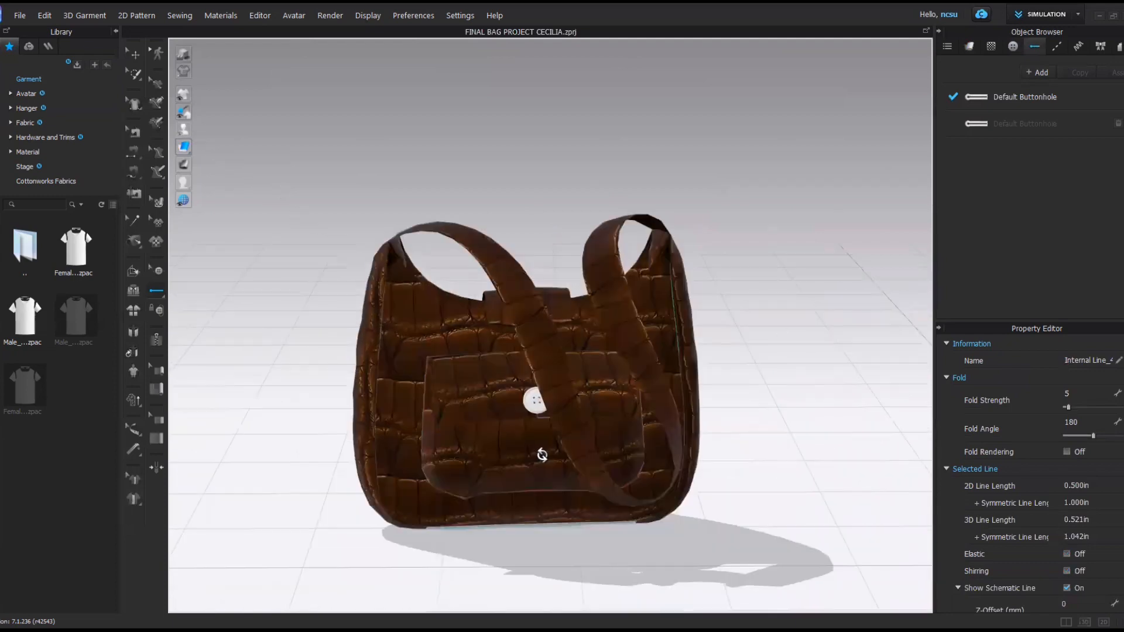
pyautogui.click(125, 55)
pyautogui.click(468, 258)
pyautogui.rightClick(464, 266)
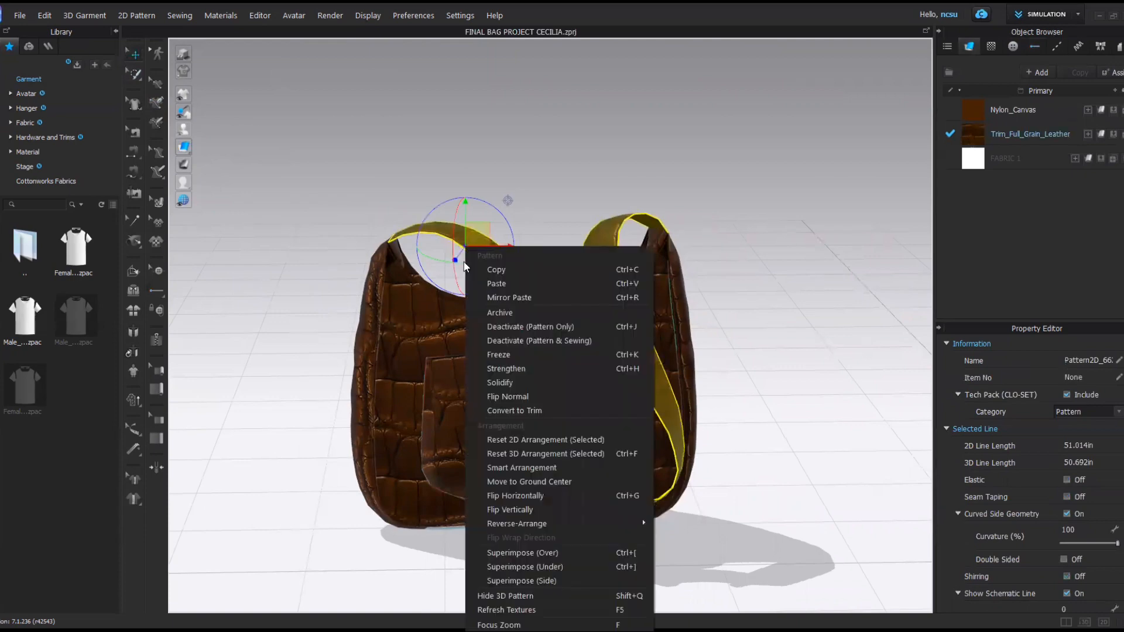
pyautogui.click(529, 597)
pyautogui.scroll(5, 540, 449)
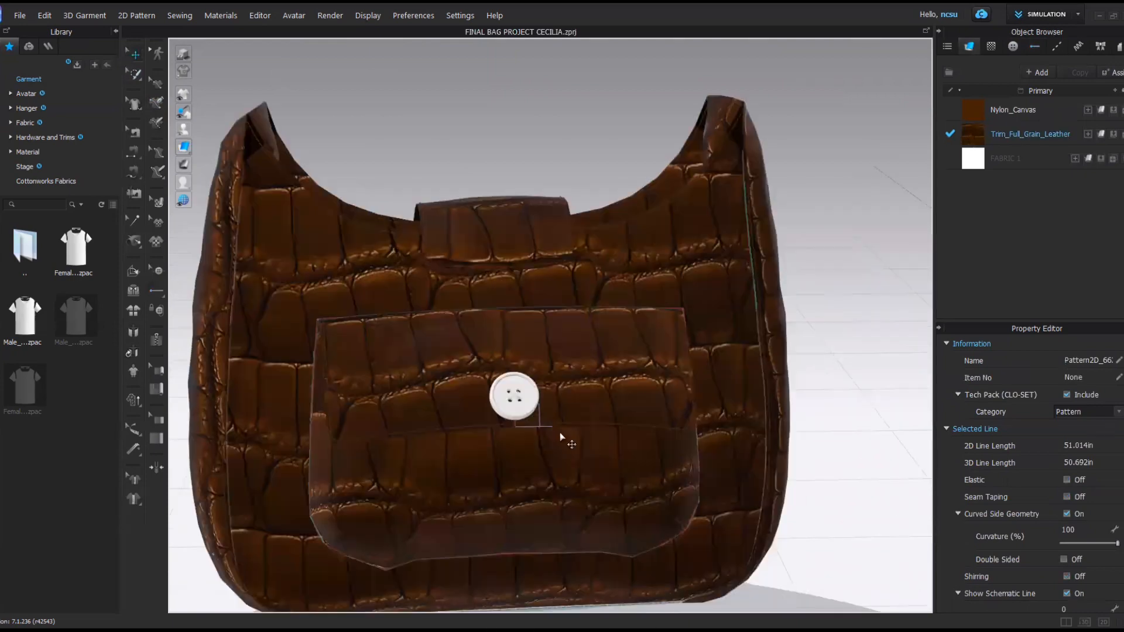
pyautogui.scroll(-3, 550, 450)
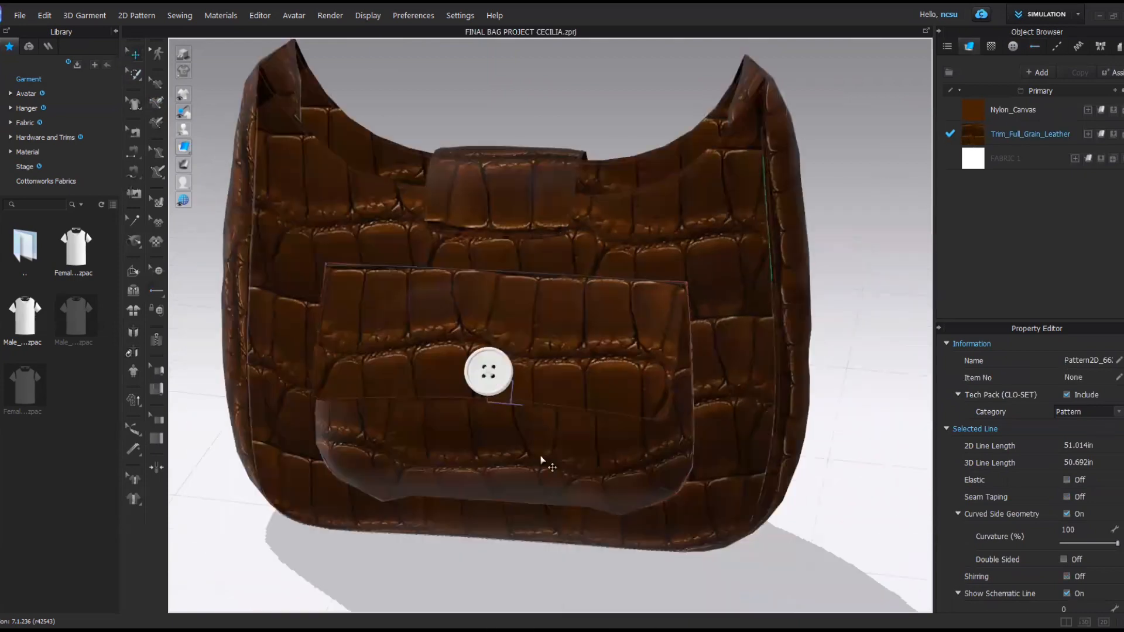
# In the 2D pattern, fasten the flap's button to the buttonhole on the front pocket piece
pyautogui.click(1108, 620)
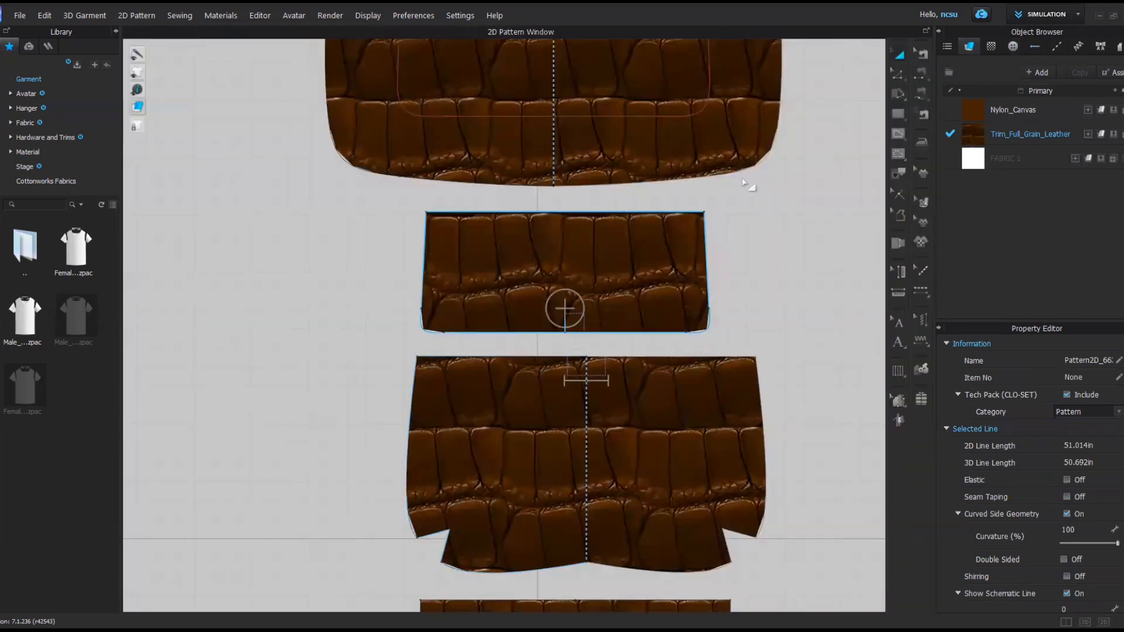
pyautogui.click(221, 17)
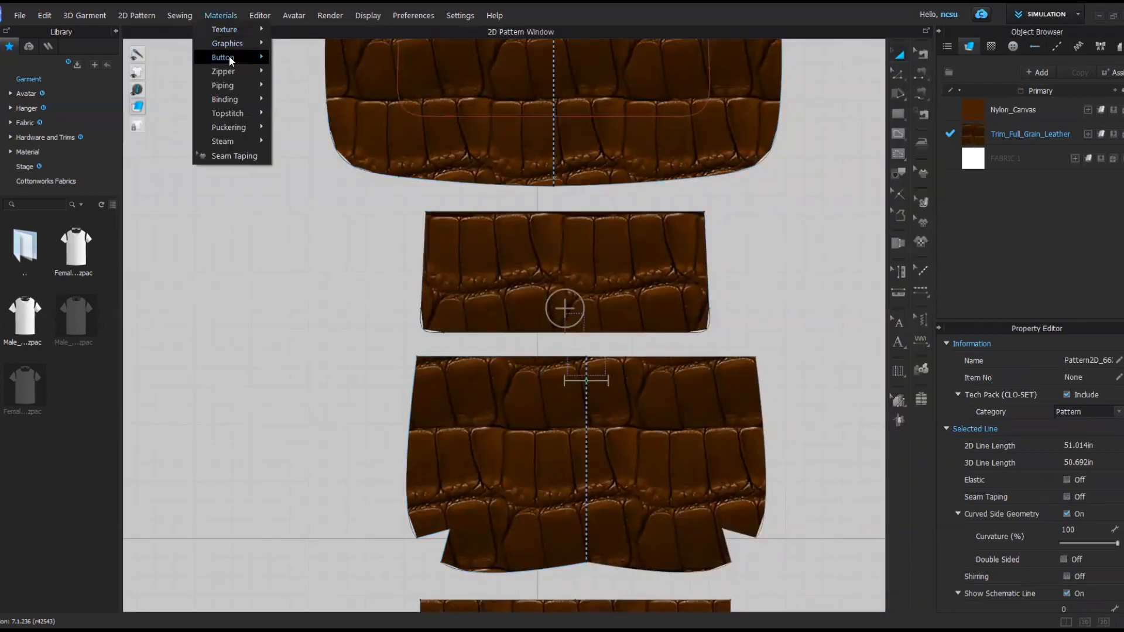
pyautogui.moveTo(229, 58)
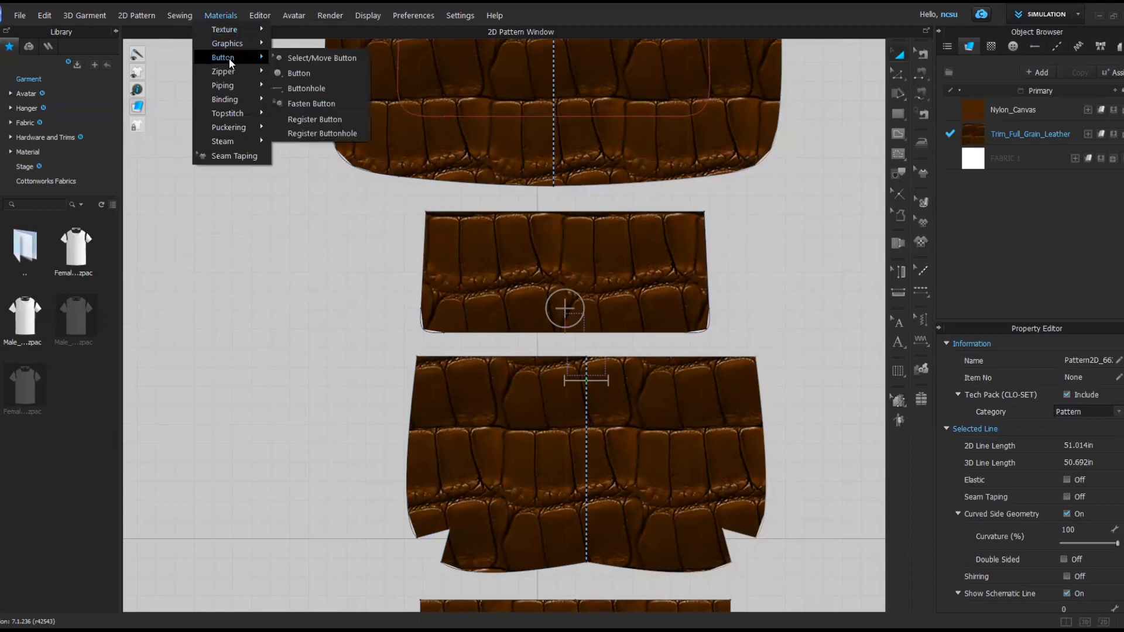
pyautogui.click(314, 103)
pyautogui.click(564, 308)
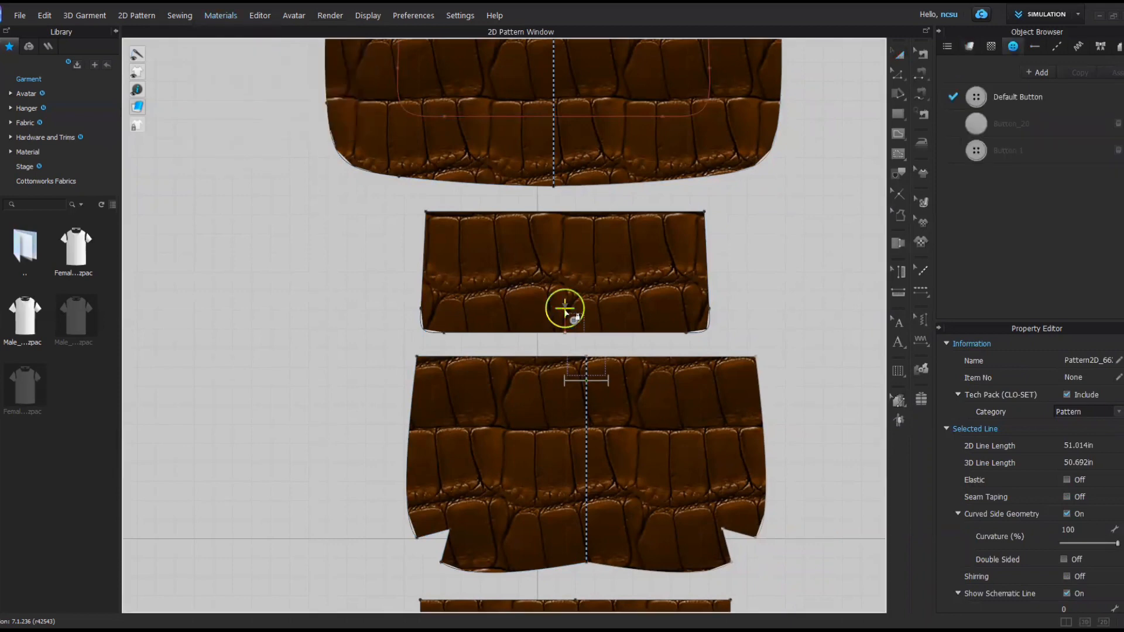
pyautogui.click(592, 382)
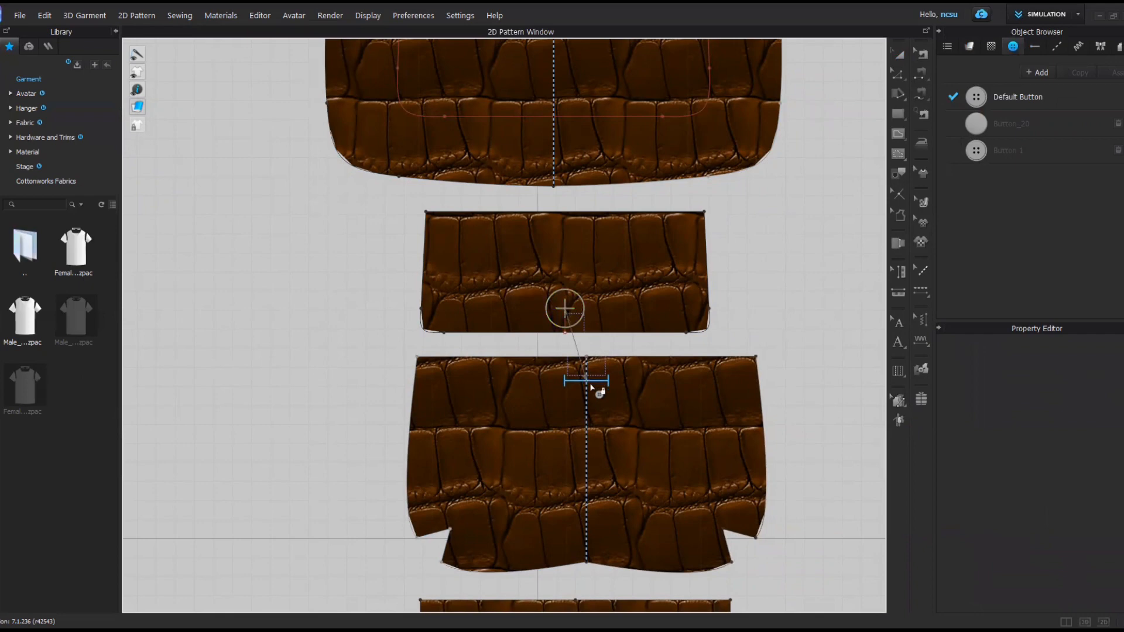
# Select the pocket flap's button in the 3D view and display the project's button styles
pyautogui.click(1085, 622)
pyautogui.click(134, 54)
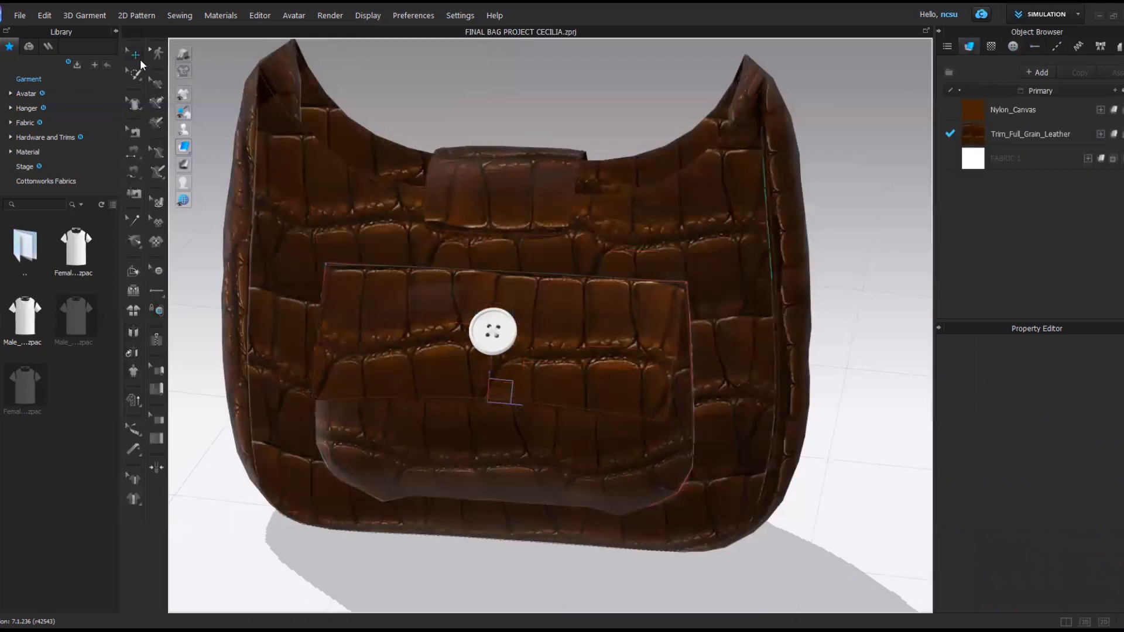
pyautogui.click(491, 331)
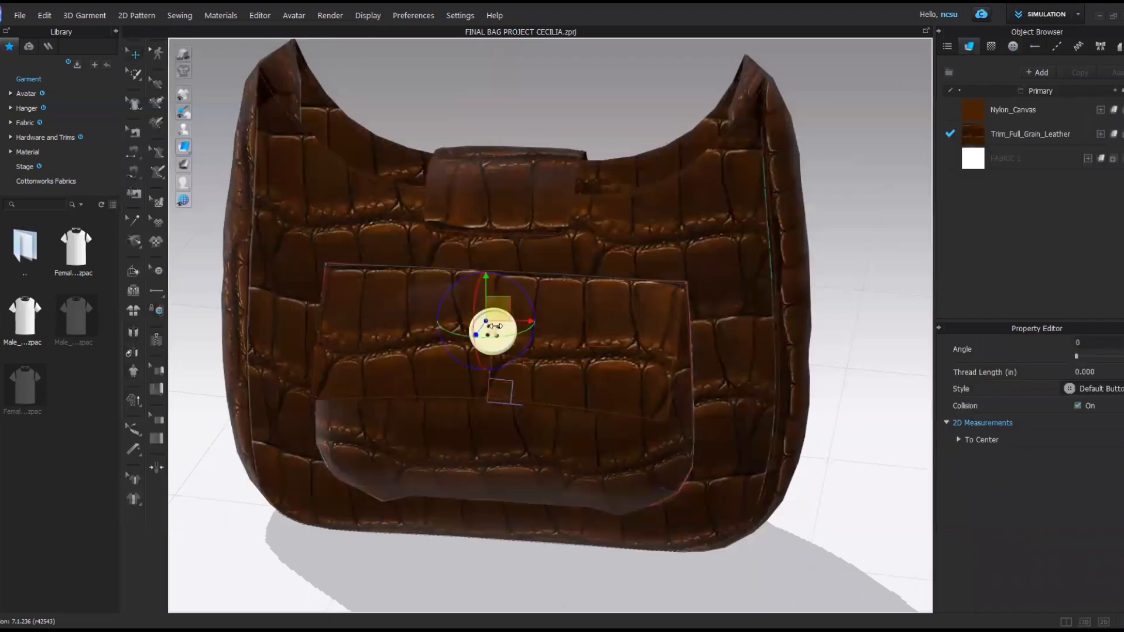
pyautogui.click(1009, 53)
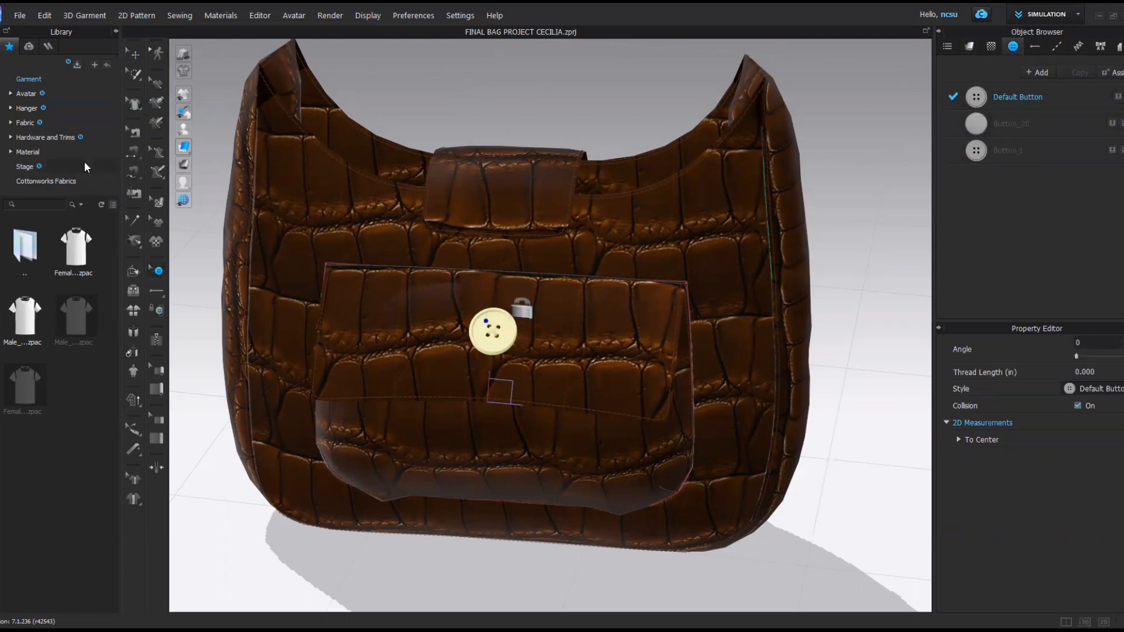
# Browse the library's Hardware and Trims button folder as a list down to the snap rivets
pyautogui.click(27, 153)
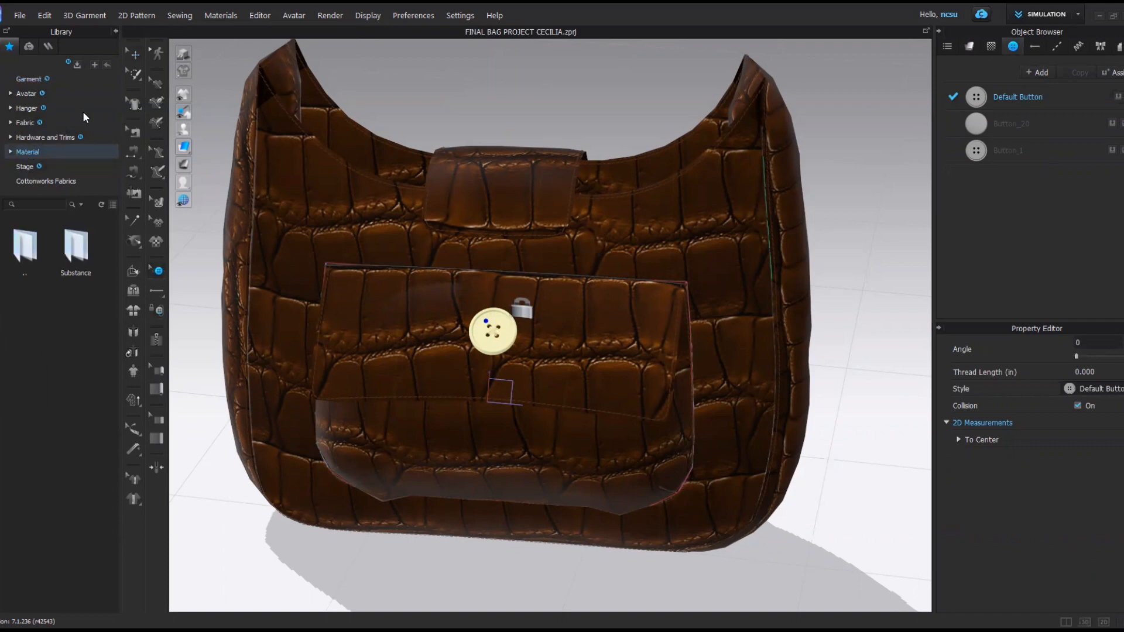
pyautogui.click(43, 139)
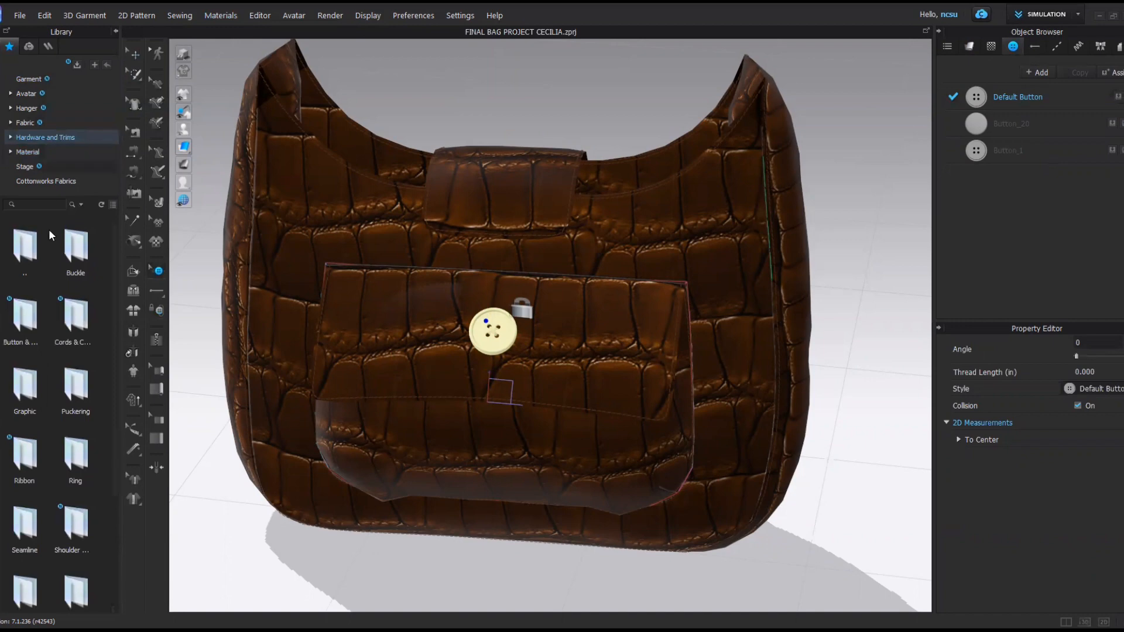
pyautogui.doubleClick(25, 319)
pyautogui.click(112, 204)
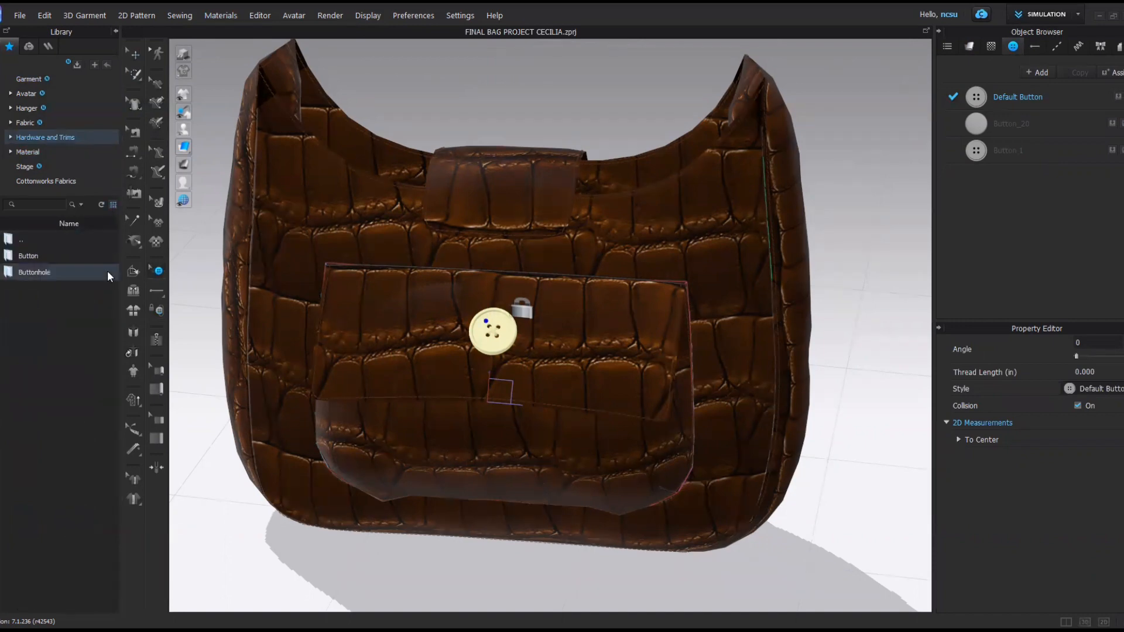
pyautogui.doubleClick(48, 259)
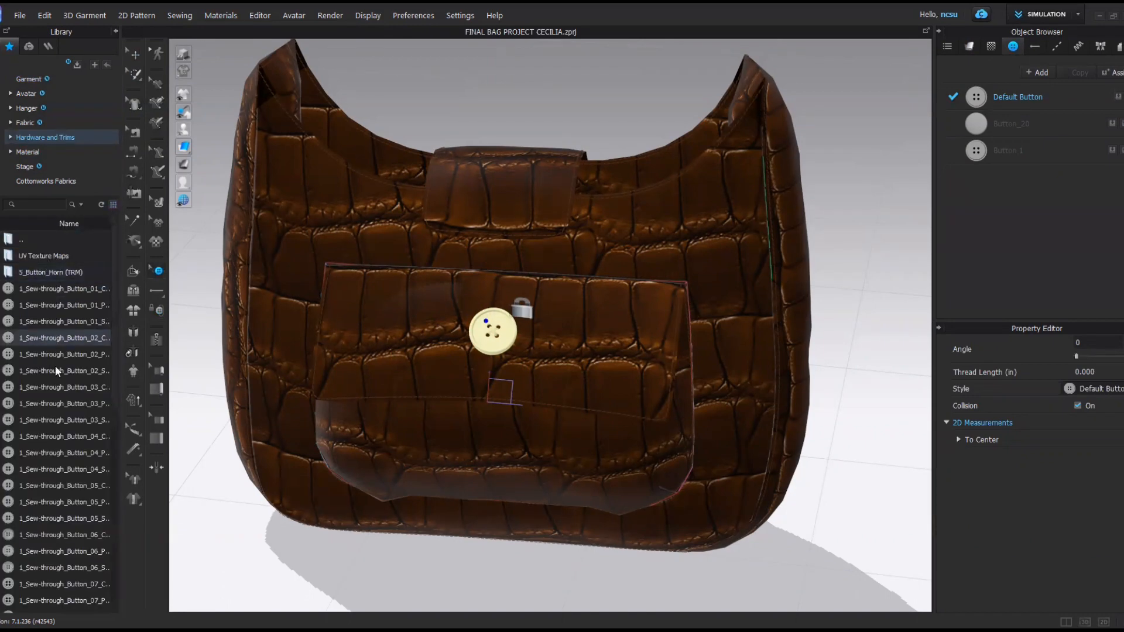
pyautogui.scroll(-6, 57, 393)
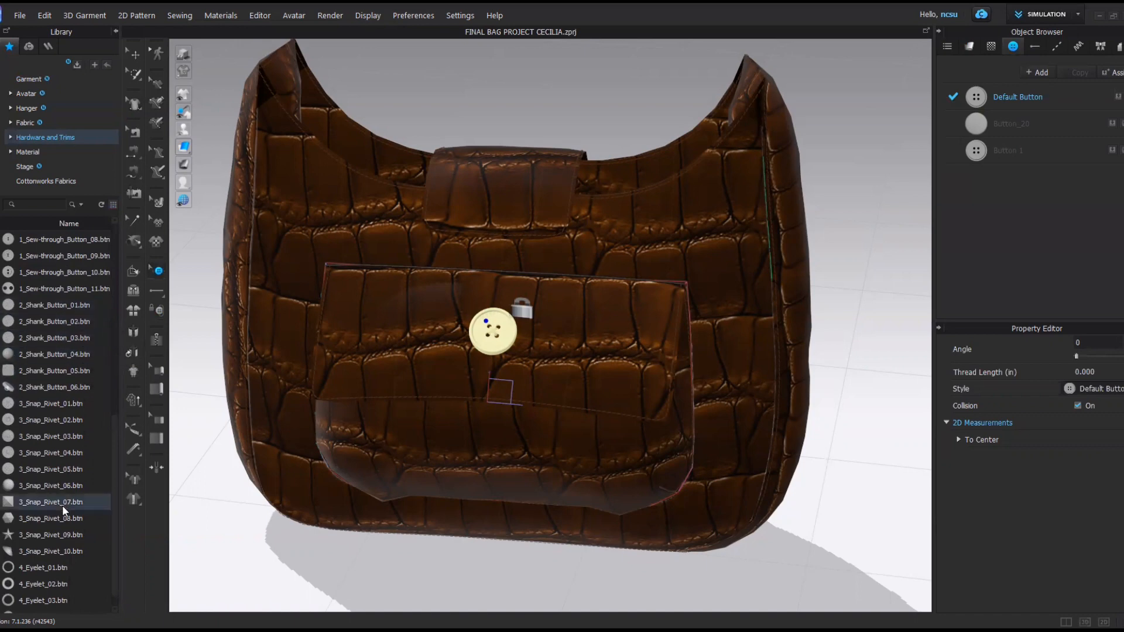
pyautogui.scroll(-1, 62, 505)
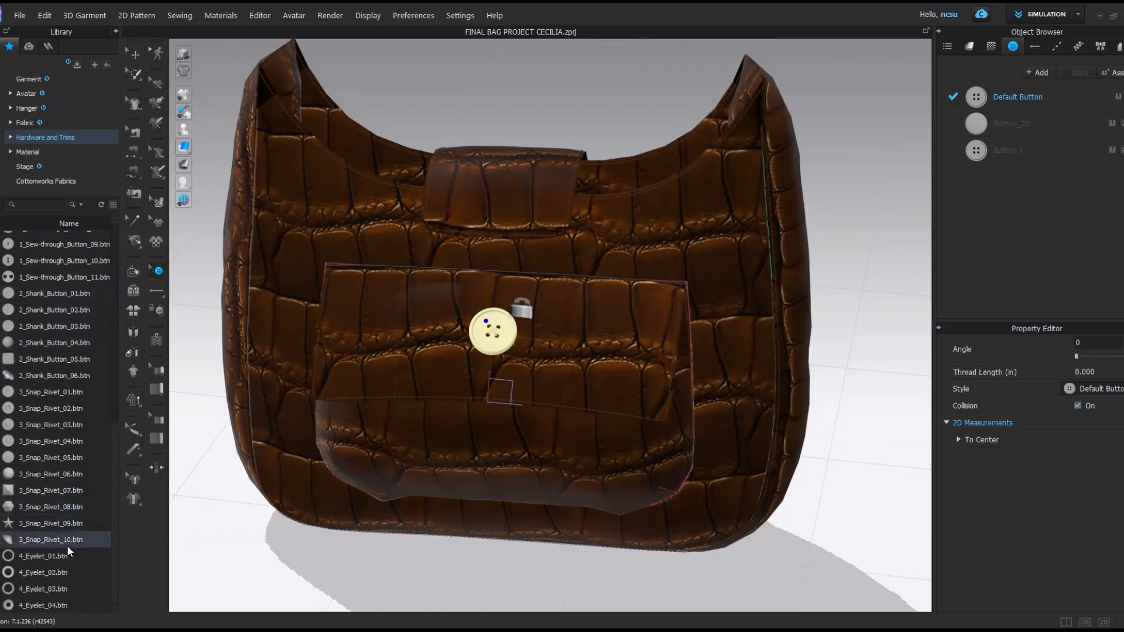
# Add 3_Snap_Rivet_05.btn to the project, assign it to the selected flap button, and open the new style's properties
pyautogui.doubleClick(69, 455)
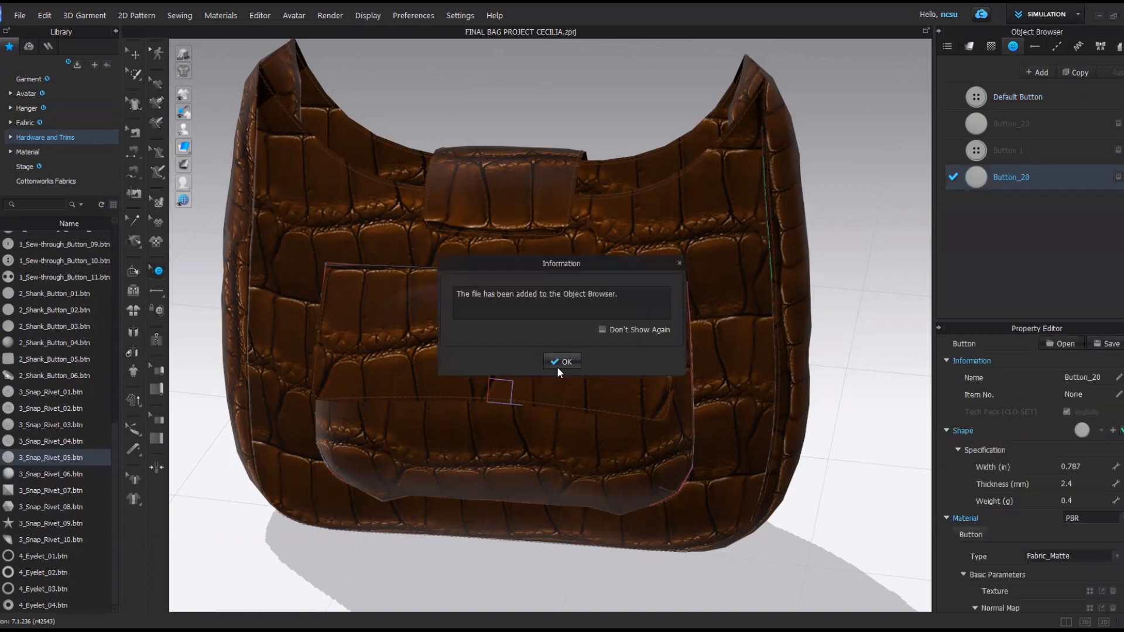
pyautogui.click(561, 362)
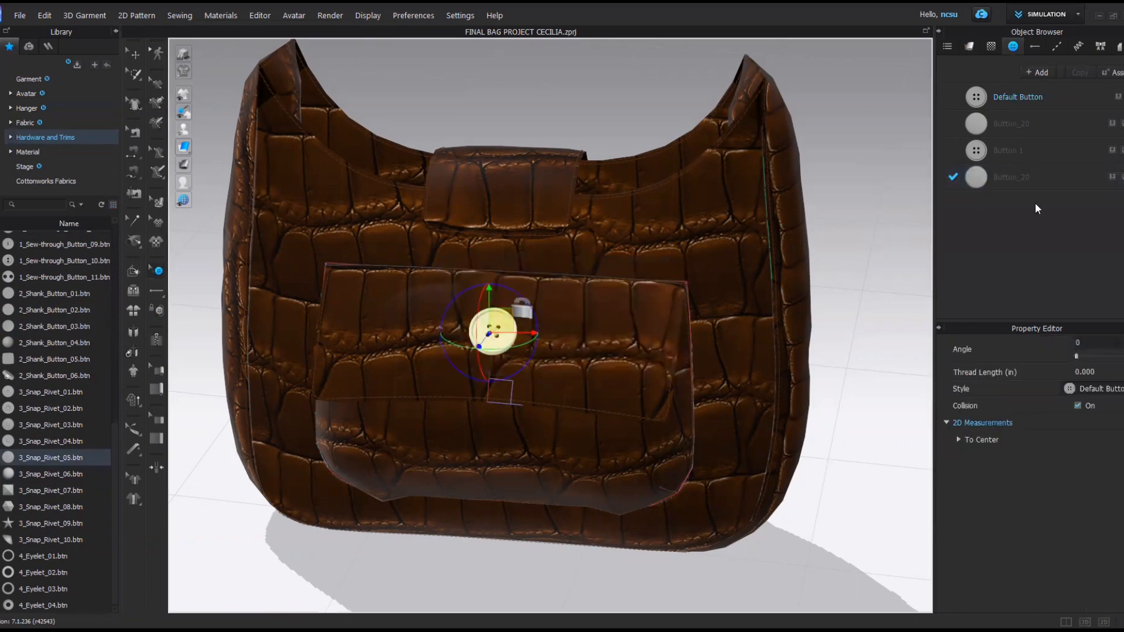
pyautogui.click(1117, 177)
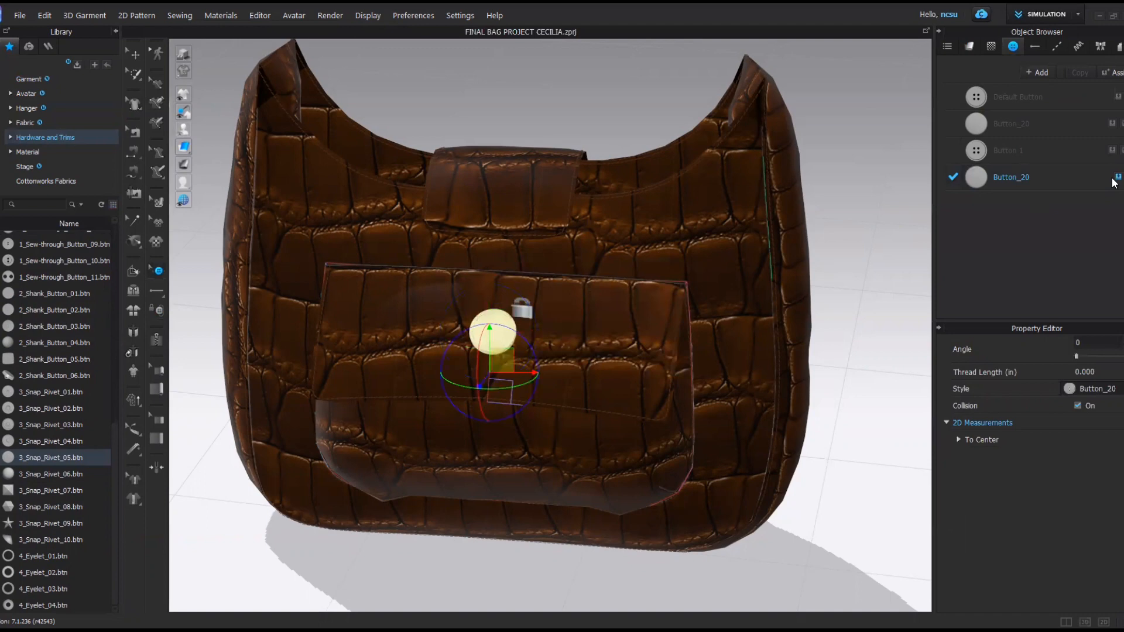
pyautogui.click(1027, 178)
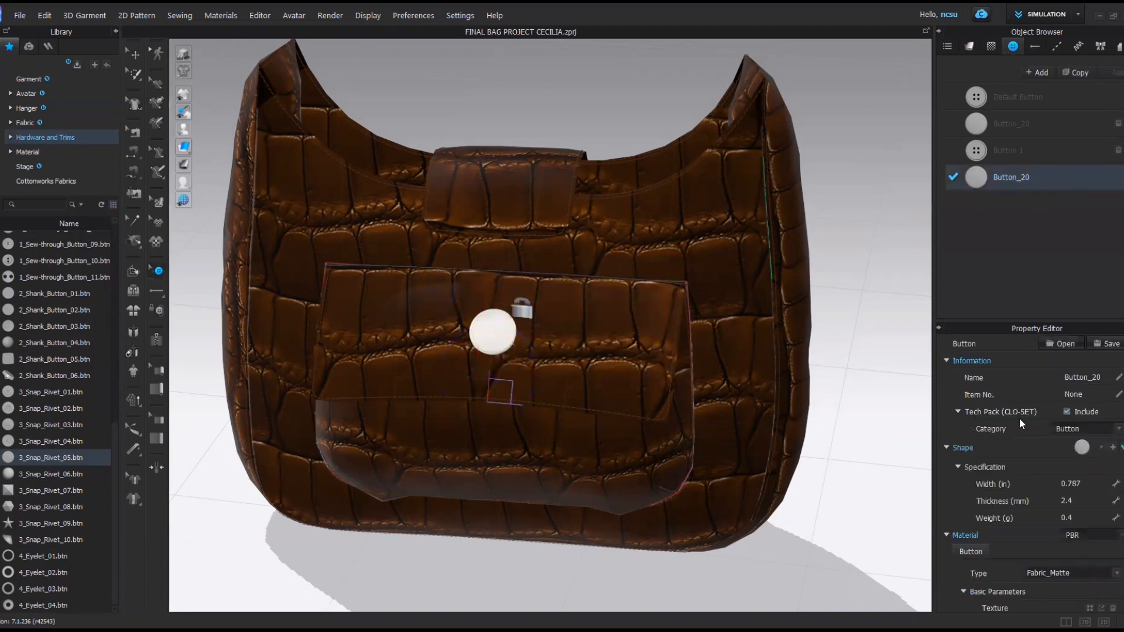
# Try the snap rivet button's width at 0.25 in and then at 1 in
pyautogui.doubleClick(1094, 484)
pyautogui.write('.25')
pyautogui.press('Return')
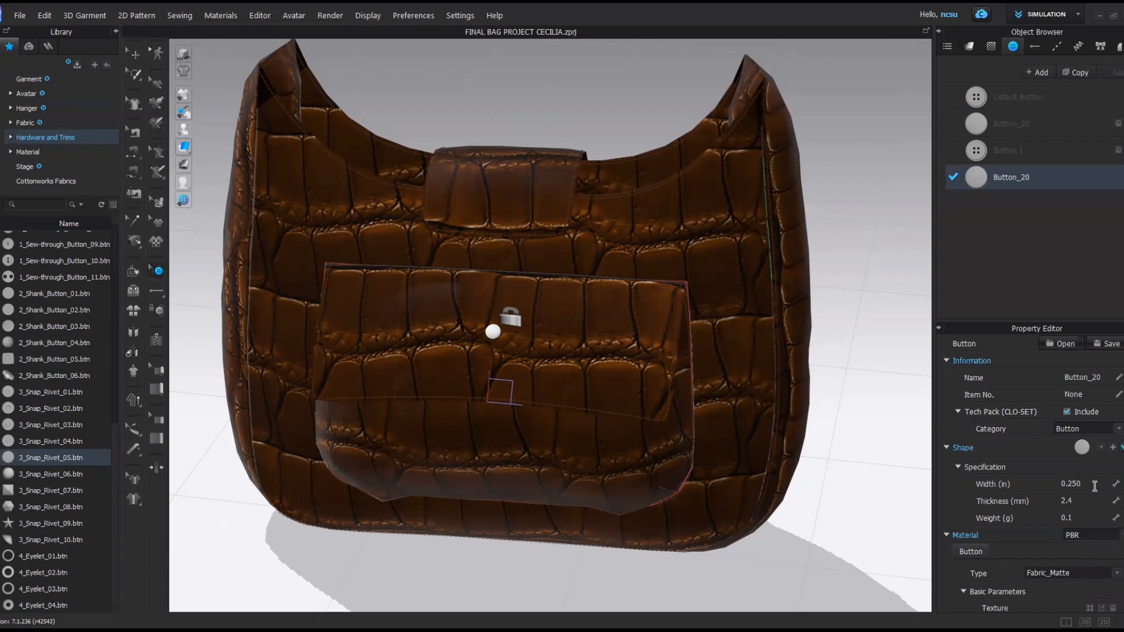
pyautogui.doubleClick(1070, 481)
pyautogui.write('1')
pyautogui.press('Return')
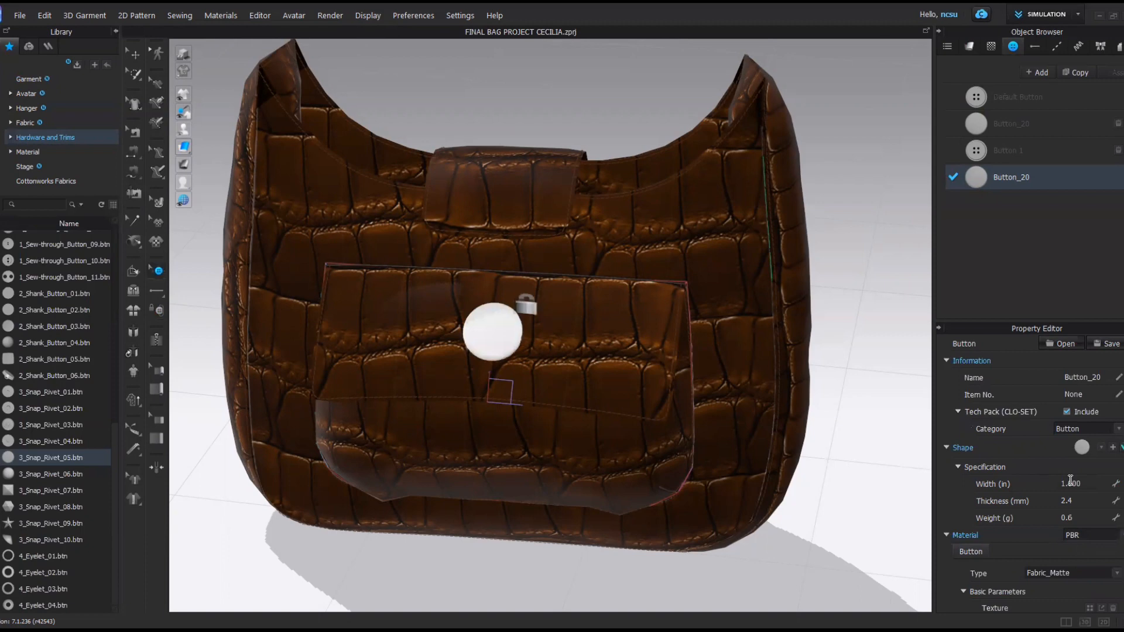
# Set the snap rivet button's width to 0.5 in and simulate the bag
pyautogui.doubleClick(1070, 480)
pyautogui.write('0.5')
pyautogui.press('Return')
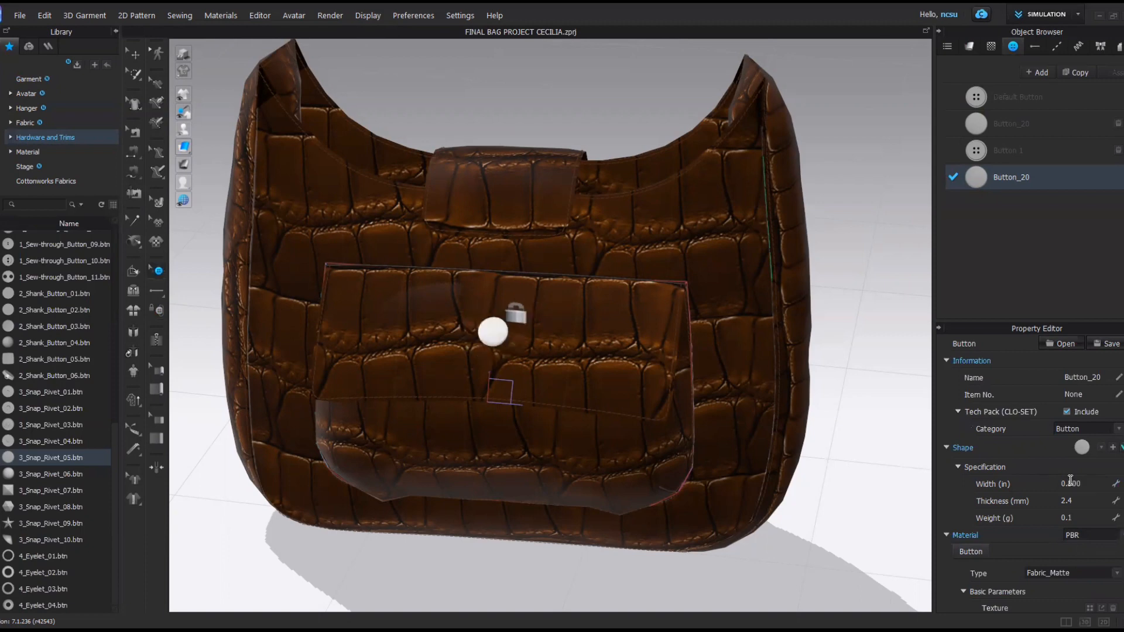
pyautogui.click(134, 54)
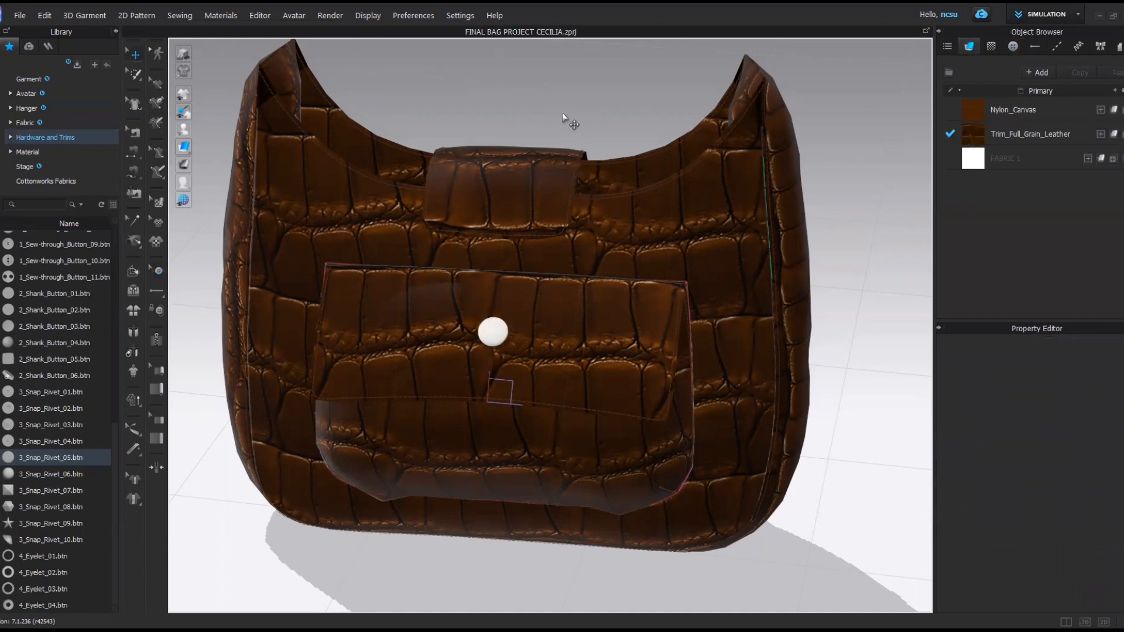
pyautogui.press('space')
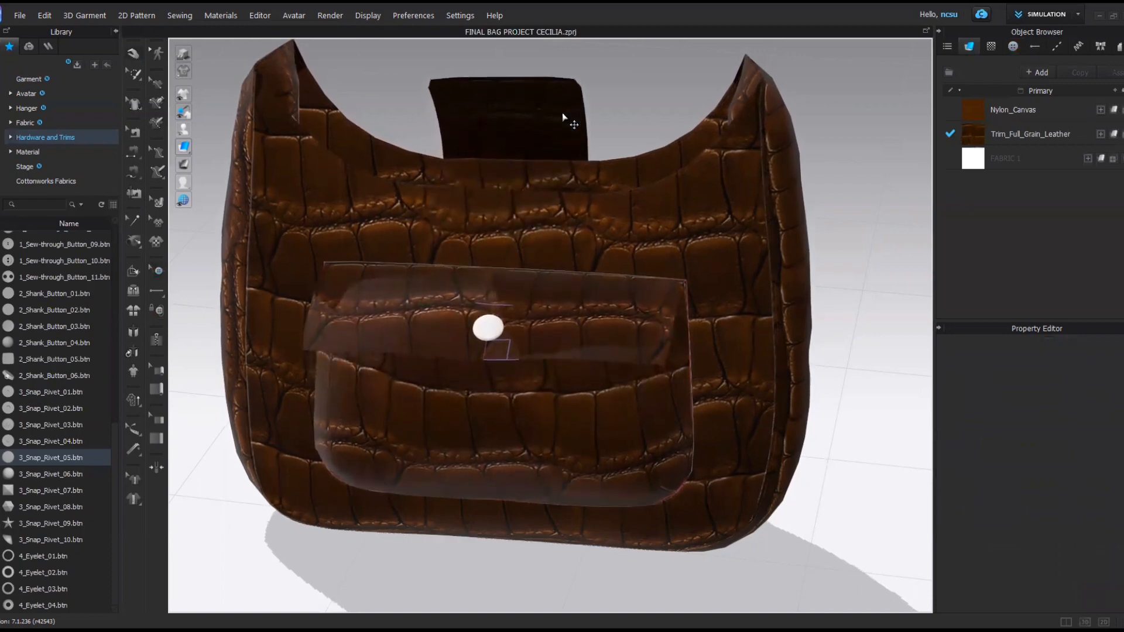
# Hide the long shoulder strap piece in the 3D view so the bag's front is unobstructed
pyautogui.moveTo(427, 459); pyautogui.dragTo(567, 436, button='right')
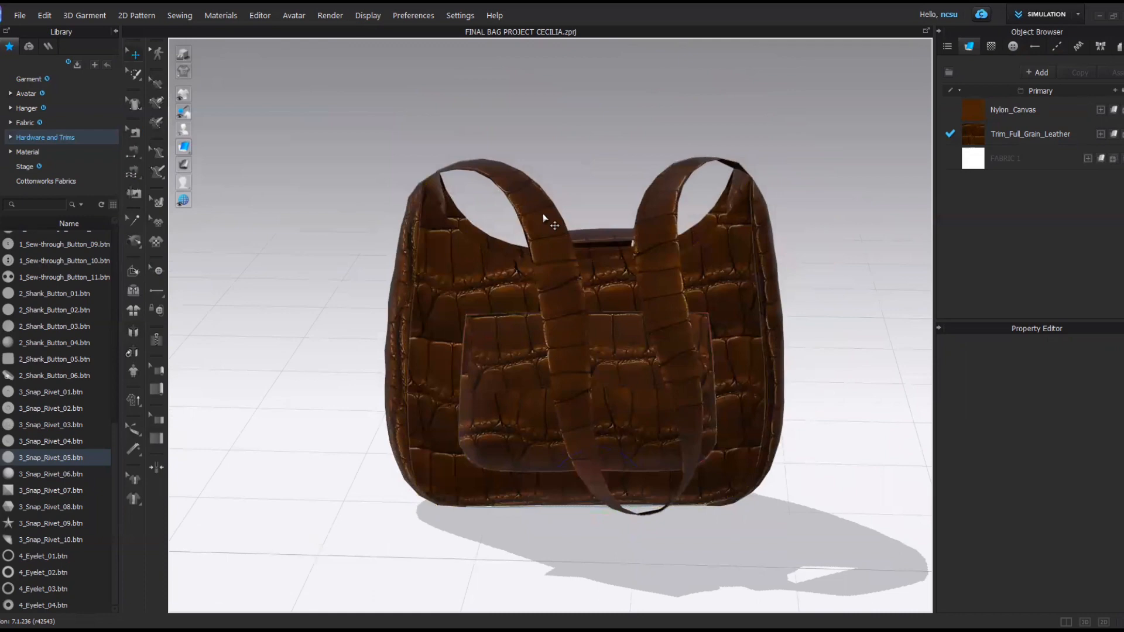
pyautogui.click(543, 219)
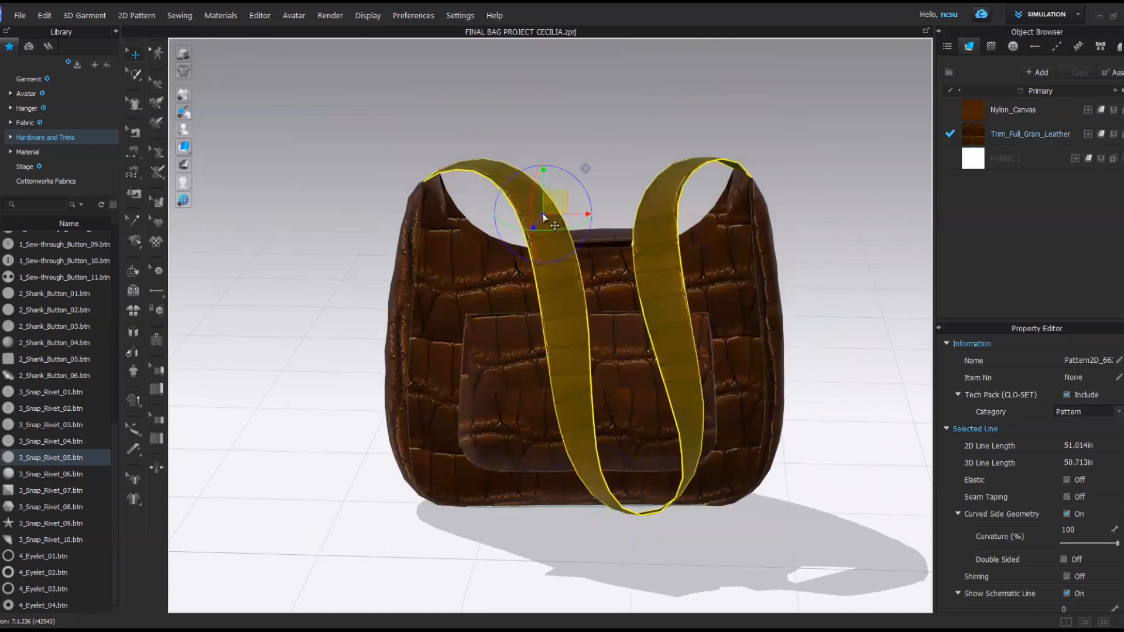
pyautogui.rightClick(542, 214)
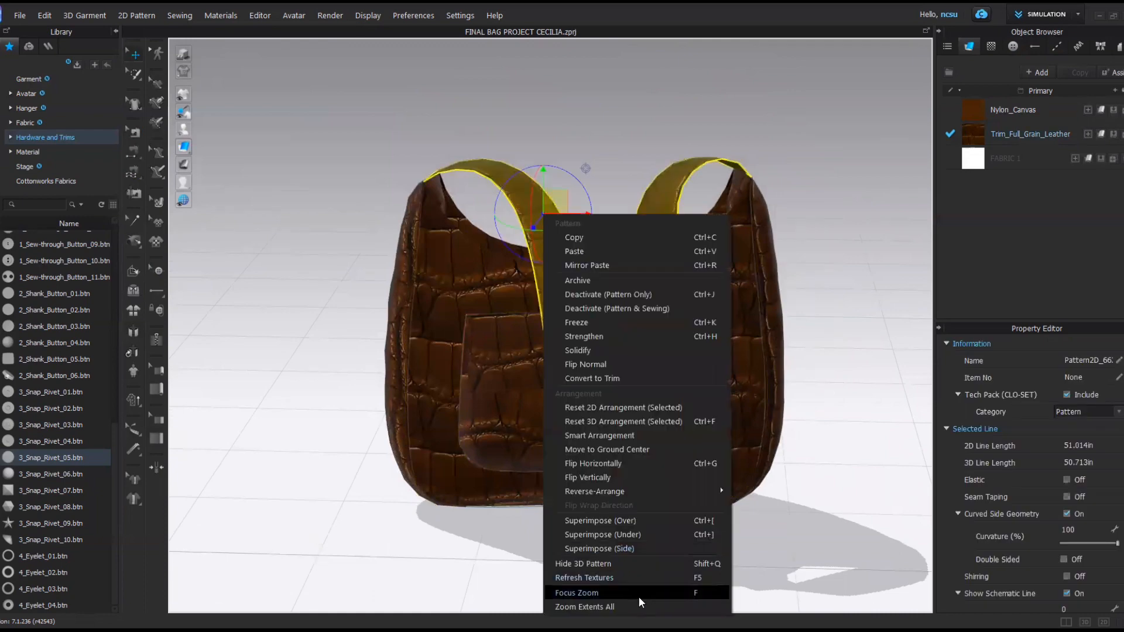
pyautogui.click(636, 564)
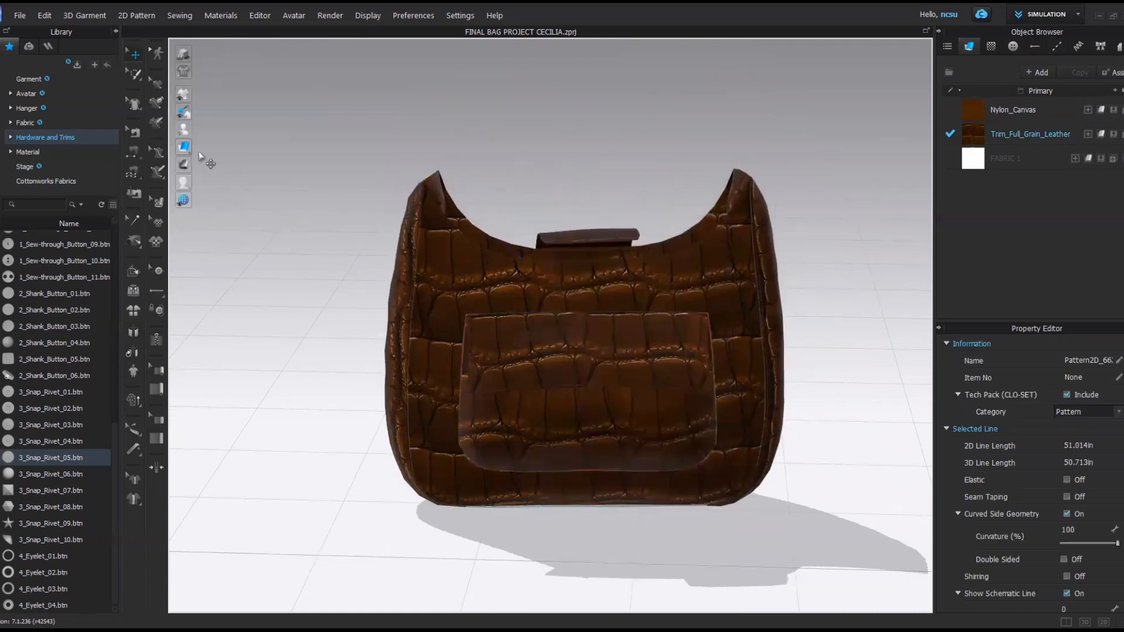
# Mark a short horizontal line about 0.367 in long near the lower centre of the pocket flap on the 3D bag
pyautogui.click(157, 105)
pyautogui.click(593, 373)
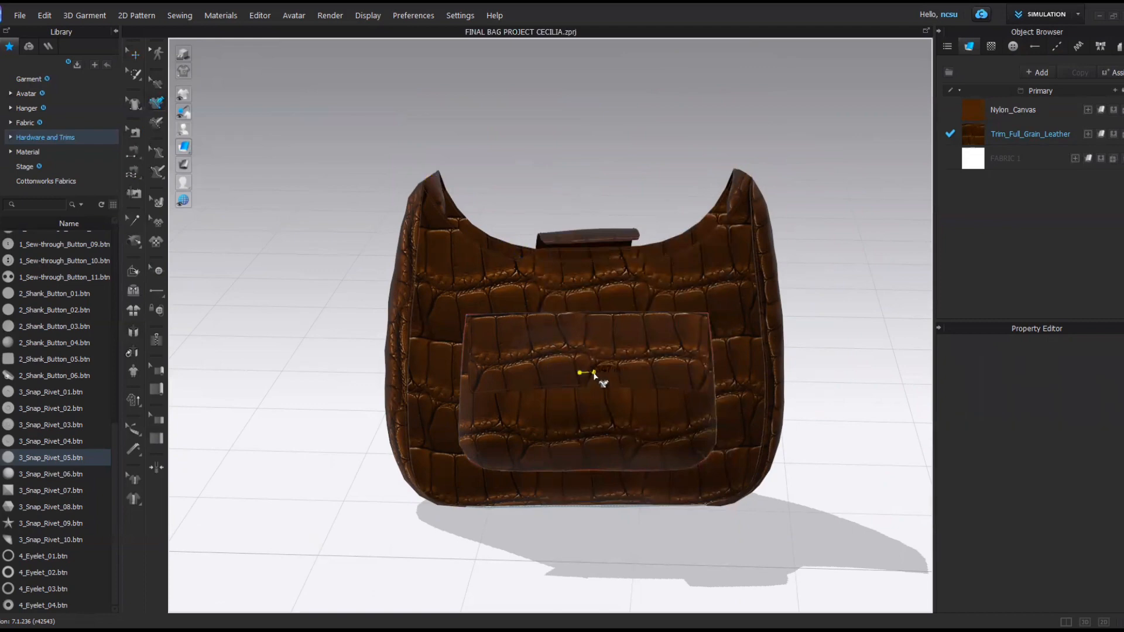
pyautogui.moveTo(582, 400); pyautogui.dragTo(587, 384, button='right')
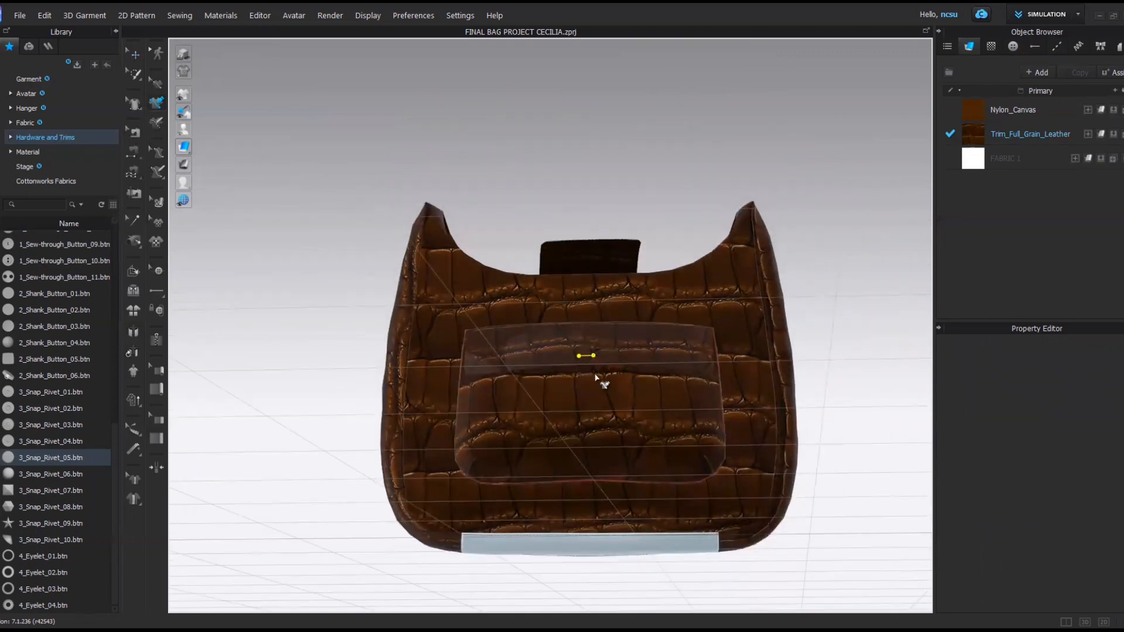
pyautogui.moveTo(596, 377); pyautogui.dragTo(592, 439, button='right')
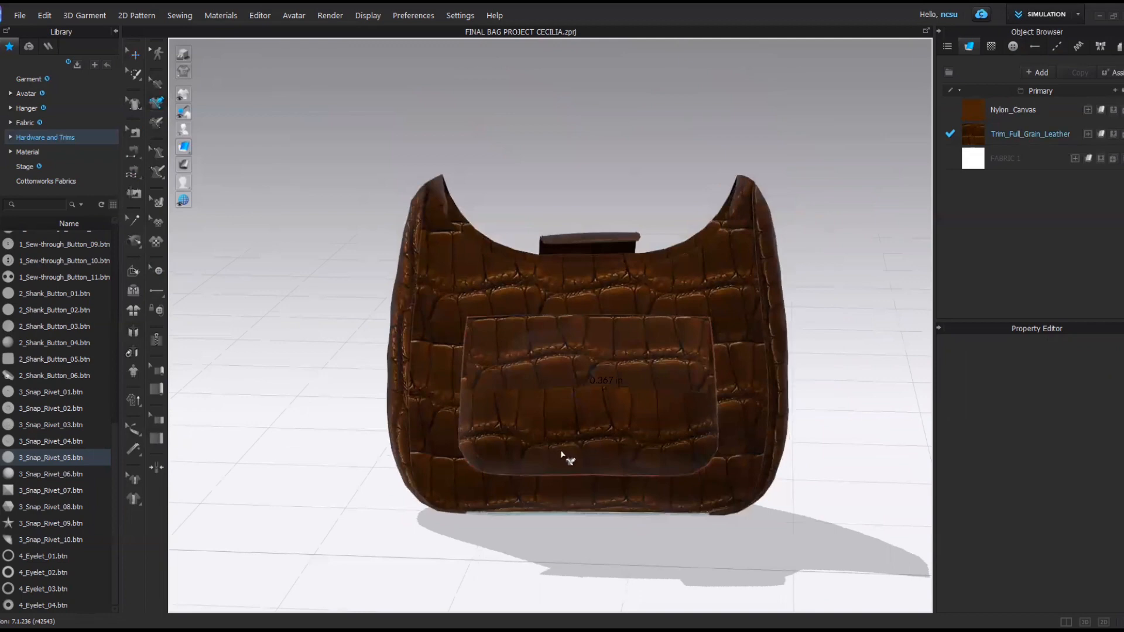
# In the 2D pattern, split the pocket flap's bottom edge uniformly into 2 segments
pyautogui.click(1100, 619)
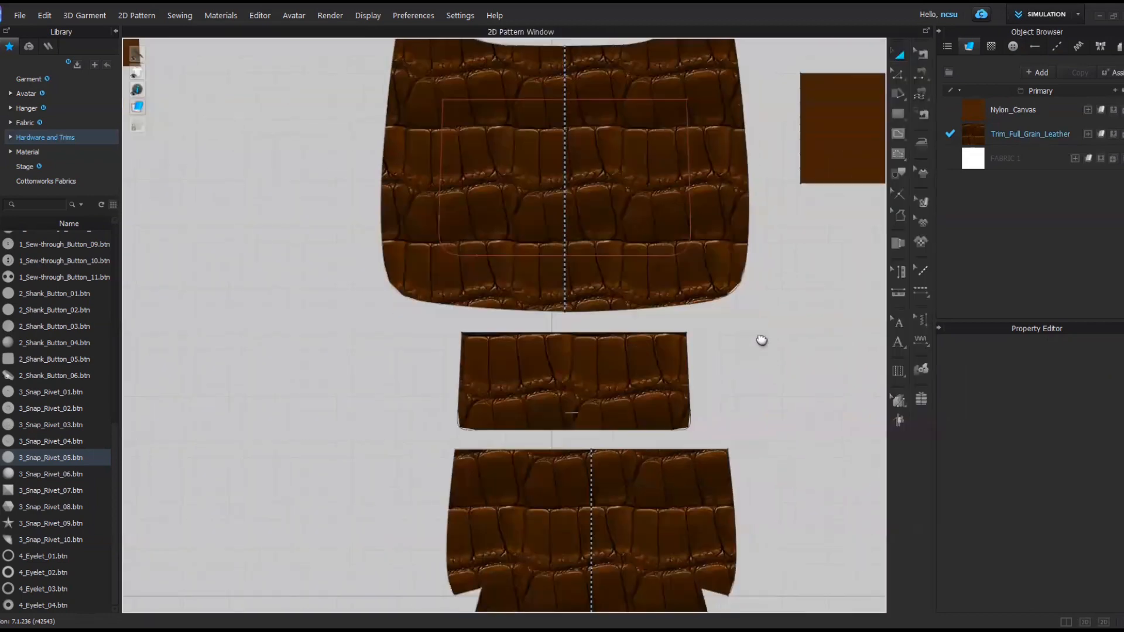
pyautogui.moveTo(761, 340); pyautogui.dragTo(732, 235, button='right')
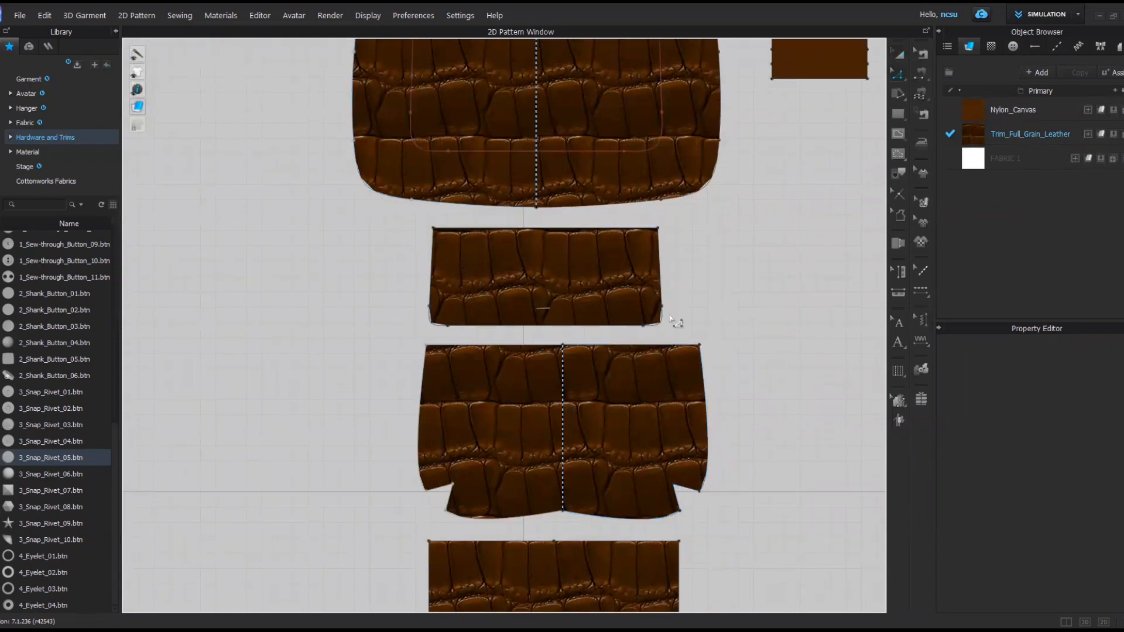
pyautogui.click(540, 327)
pyautogui.rightClick(540, 326)
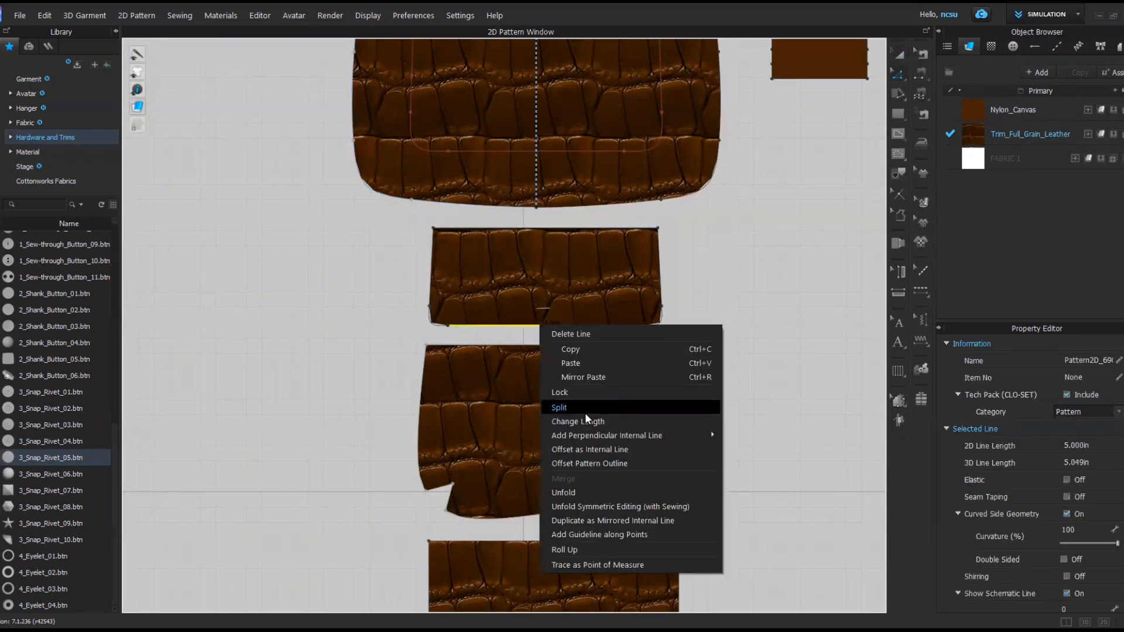
pyautogui.click(559, 407)
pyautogui.click(517, 336)
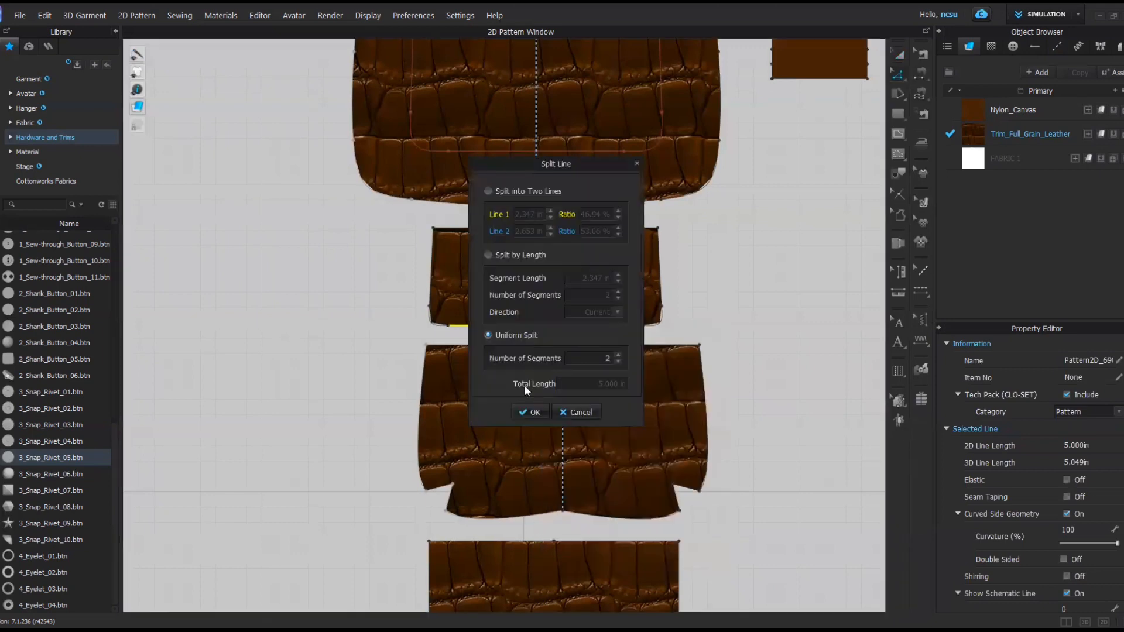
pyautogui.moveTo(567, 162); pyautogui.dragTo(340, 167)
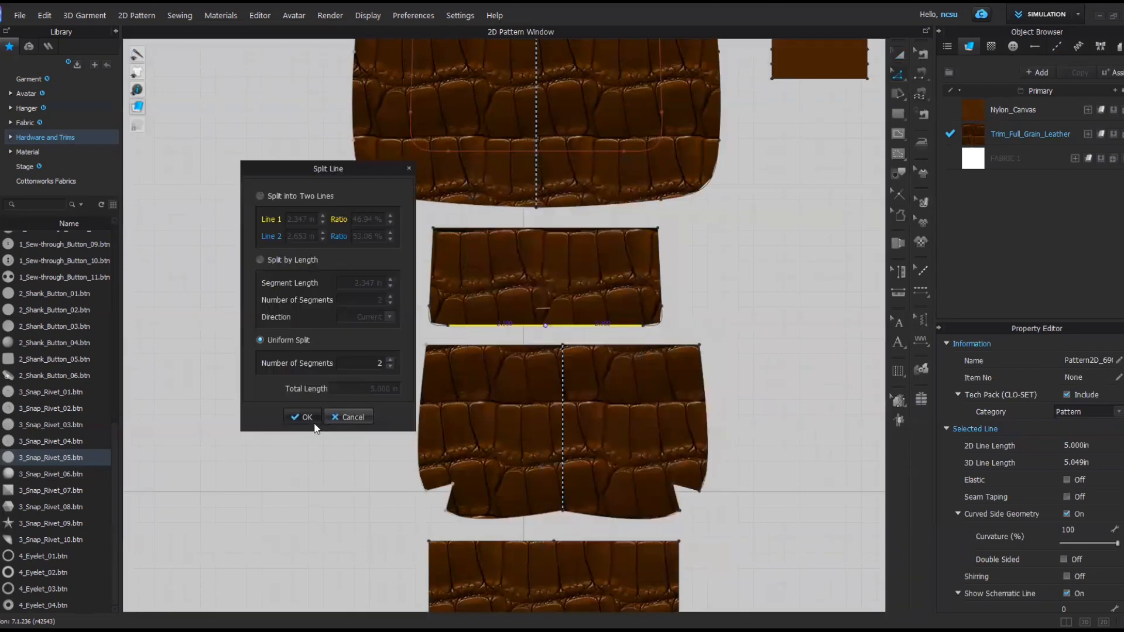
pyautogui.click(304, 417)
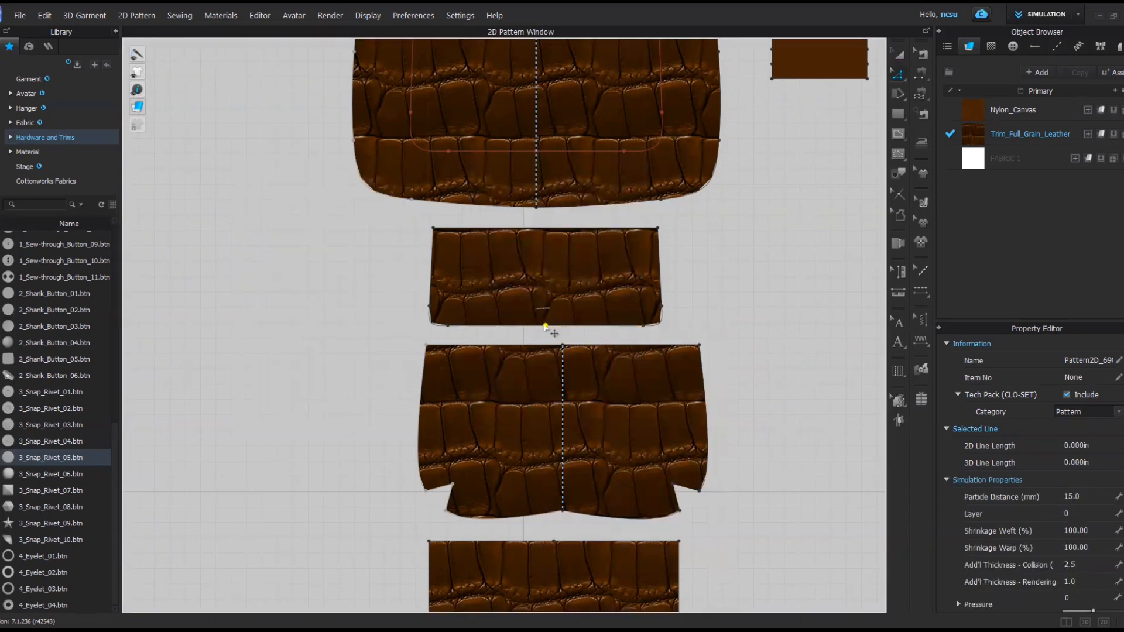
# Add a perpendicular internal line at 90°, 2.500 in long with Extend on, from the midpoint of the flap's bottom edge
pyautogui.rightClick(546, 326)
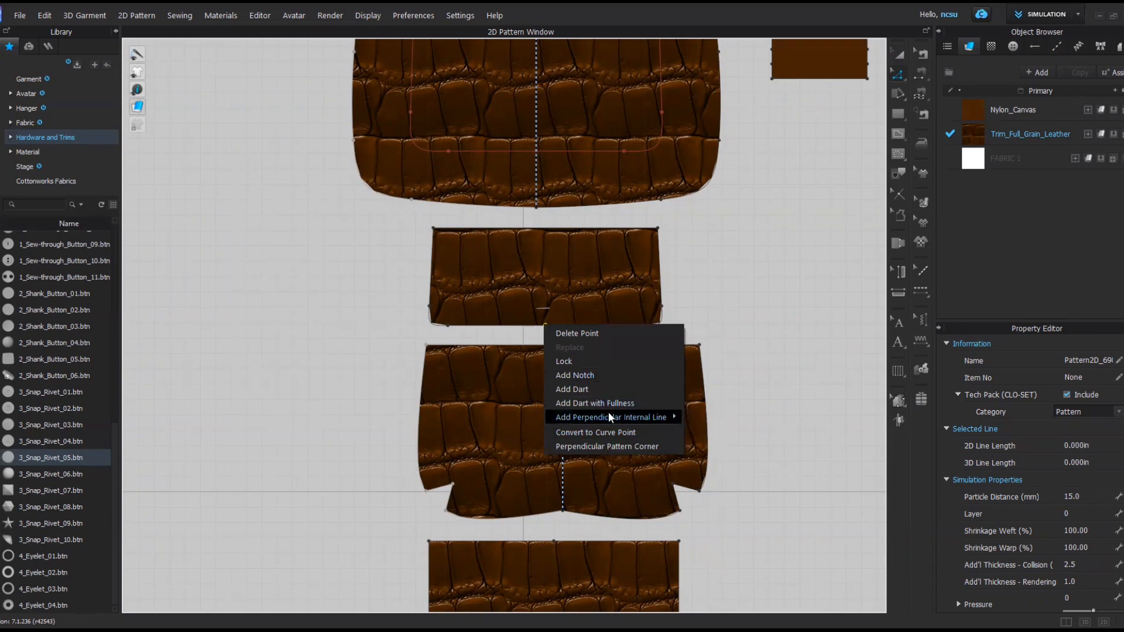
pyautogui.moveTo(608, 413)
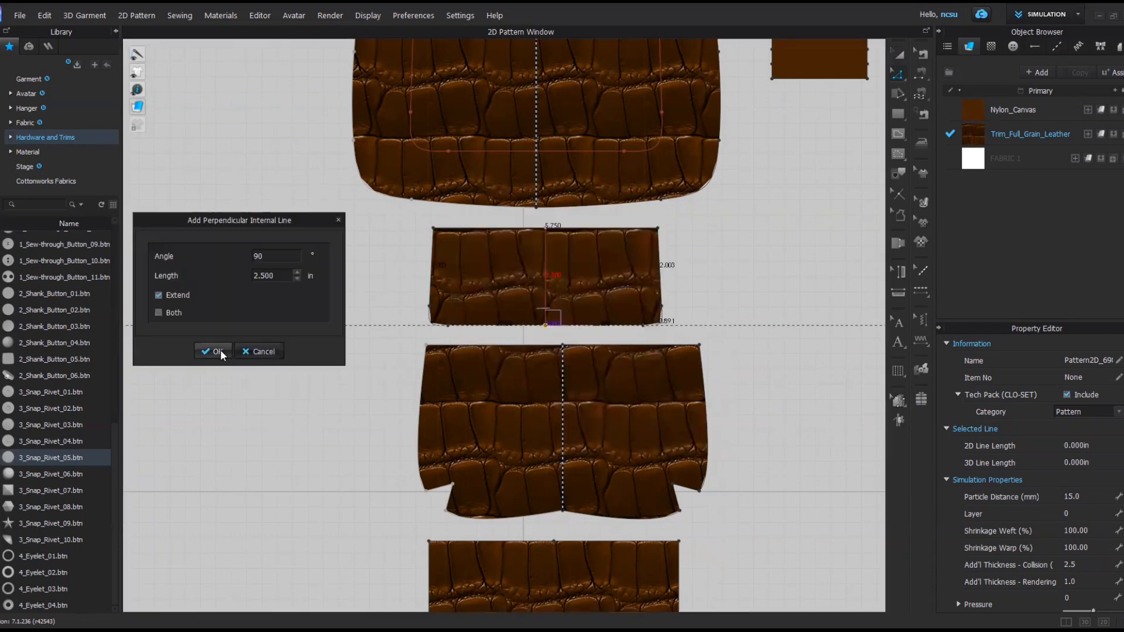
pyautogui.click(221, 349)
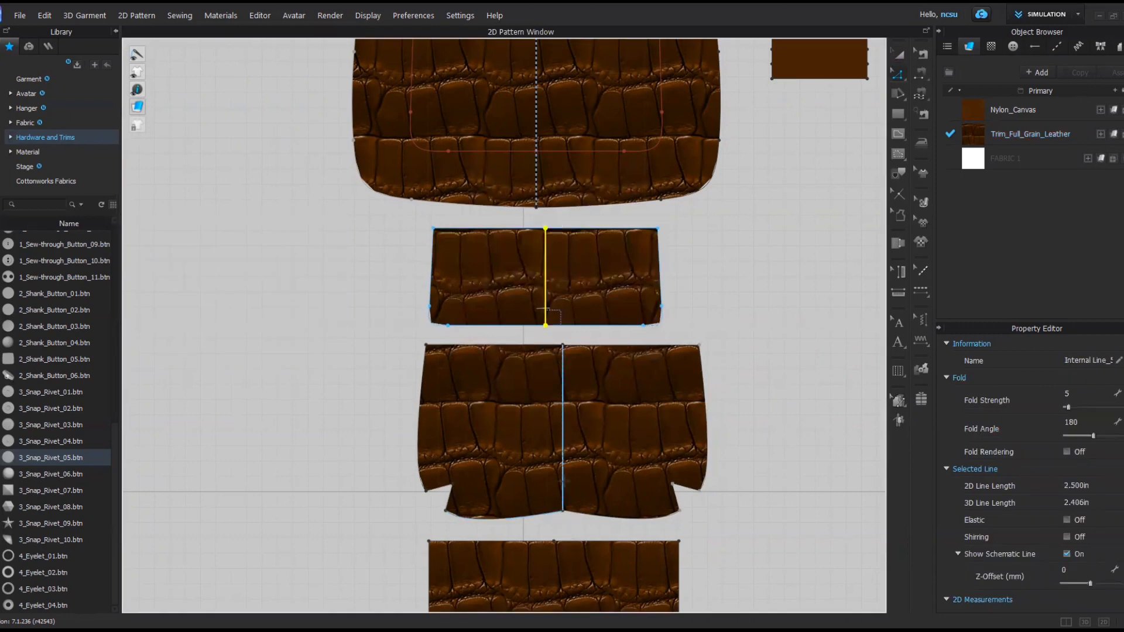
# Remove the linked editing from the centre line of the front pocket piece below the flap
pyautogui.click(562, 482)
pyautogui.rightClick(563, 484)
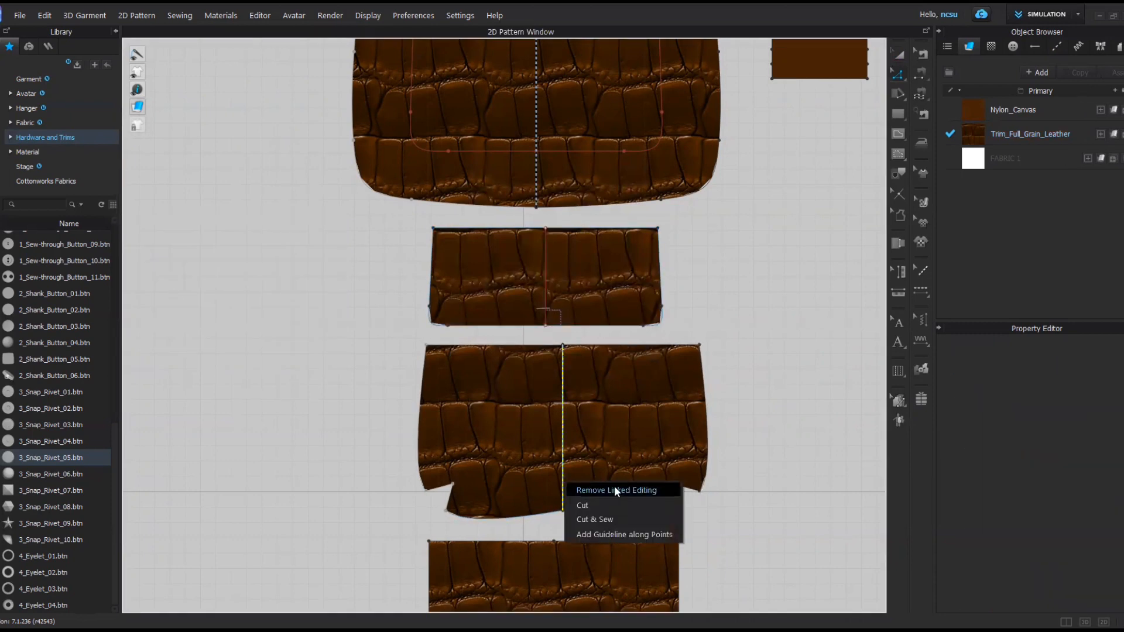
pyautogui.click(615, 490)
# Add a perpendicular internal line relative to the X-Axis from the top-edge midpoint of the front pocket piece
pyautogui.click(563, 346)
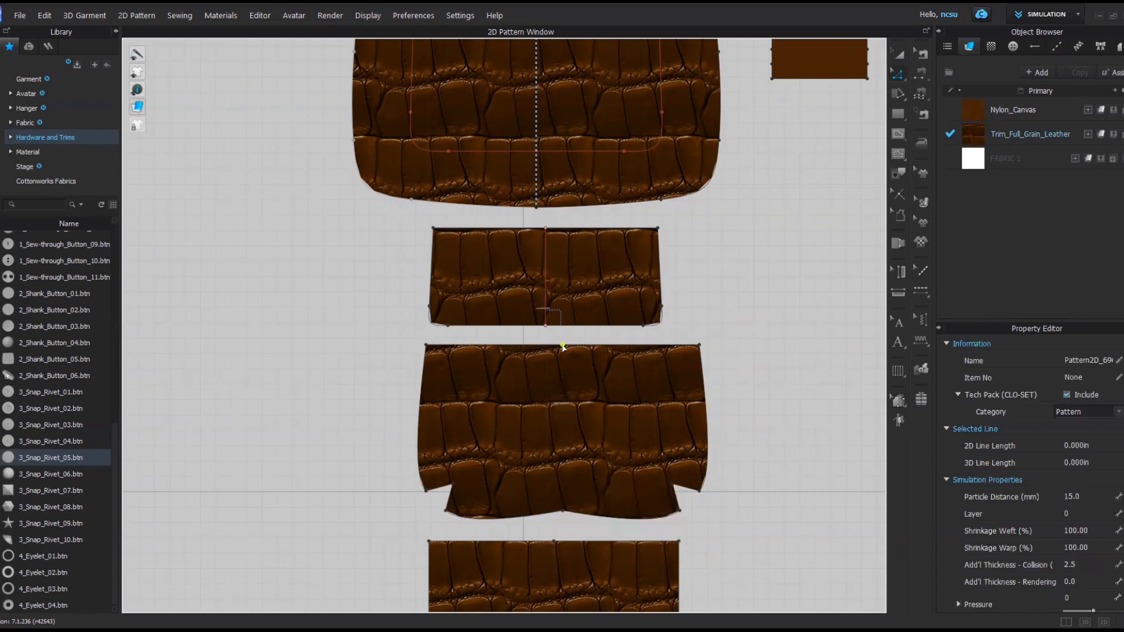
pyautogui.rightClick(562, 346)
pyautogui.moveTo(606, 438)
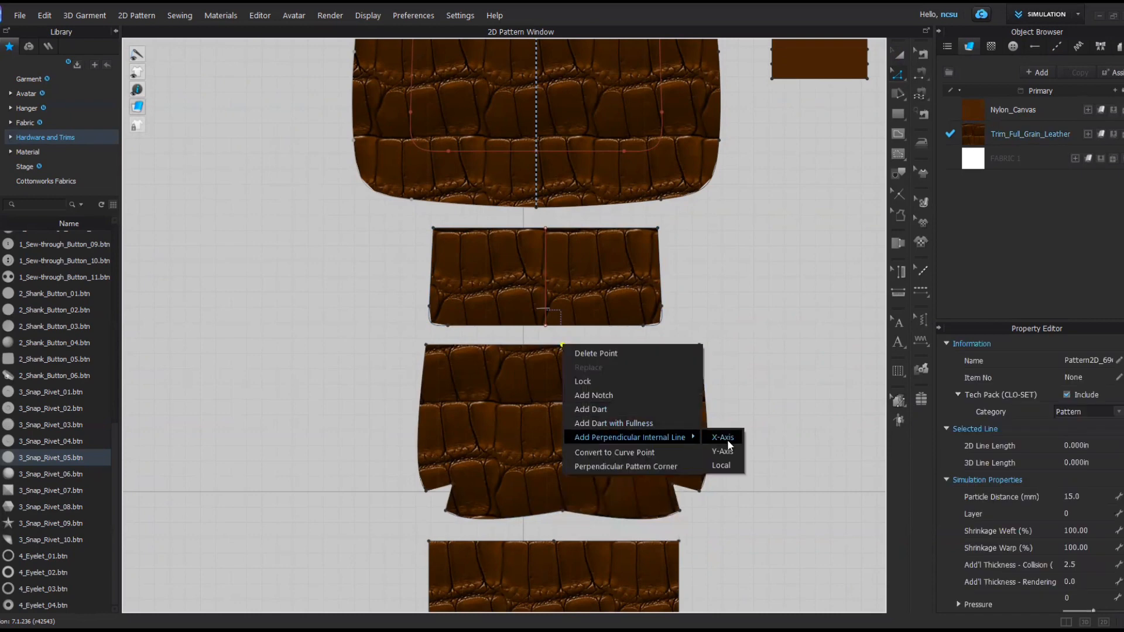
pyautogui.click(727, 440)
pyautogui.click(530, 352)
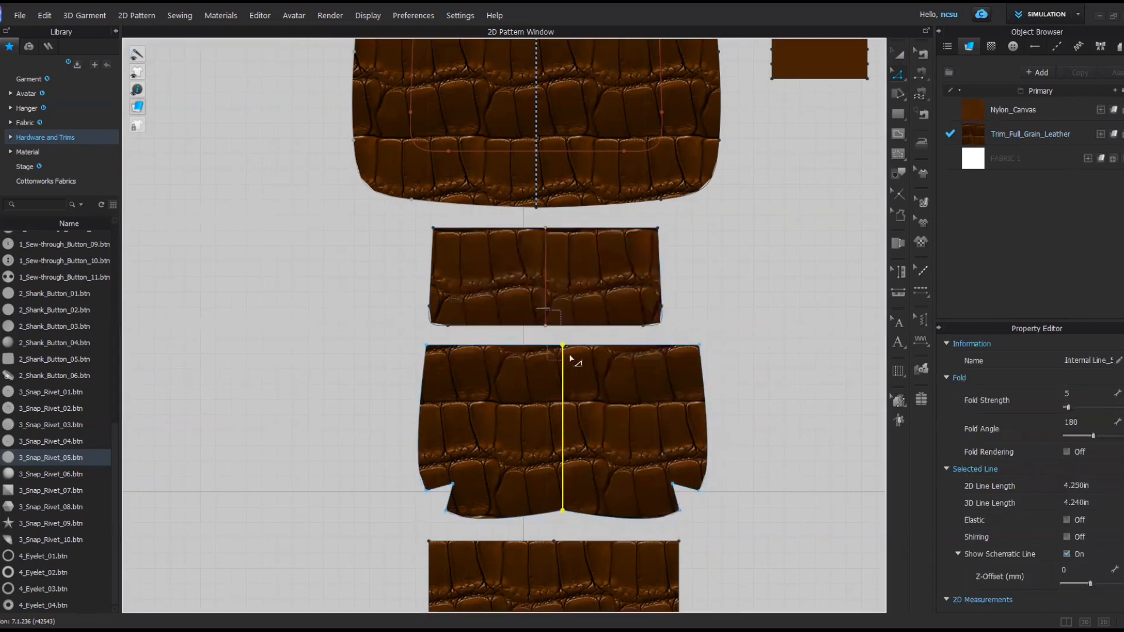
# Place a default button on the flap's centre line, at the short horizontal mark near its bottom edge
pyautogui.click(216, 14)
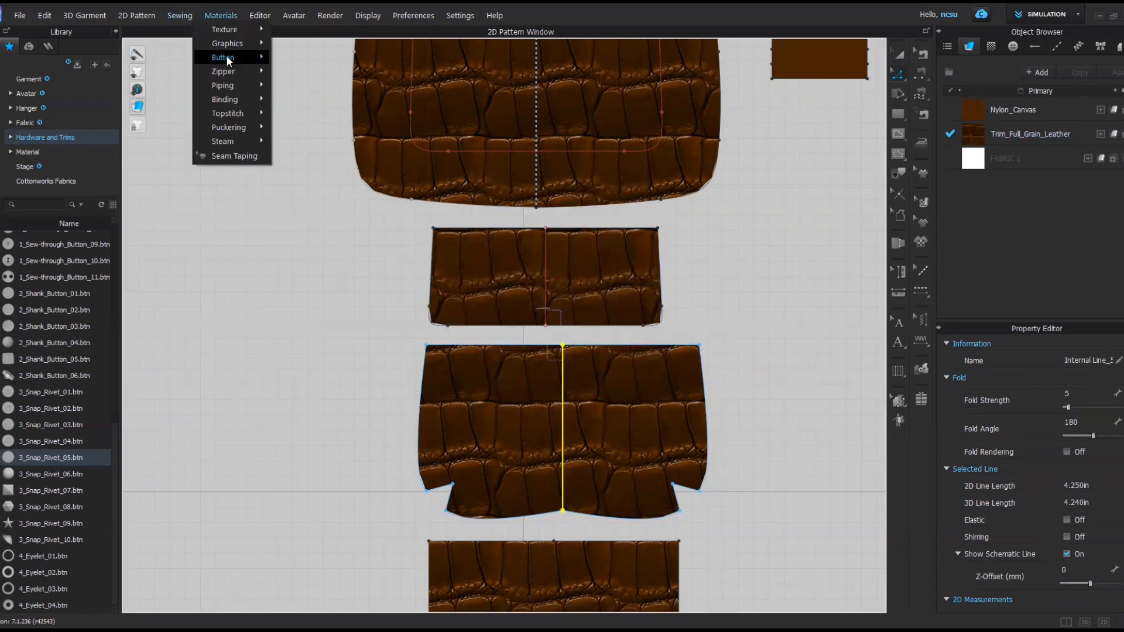
pyautogui.moveTo(226, 57)
pyautogui.click(300, 73)
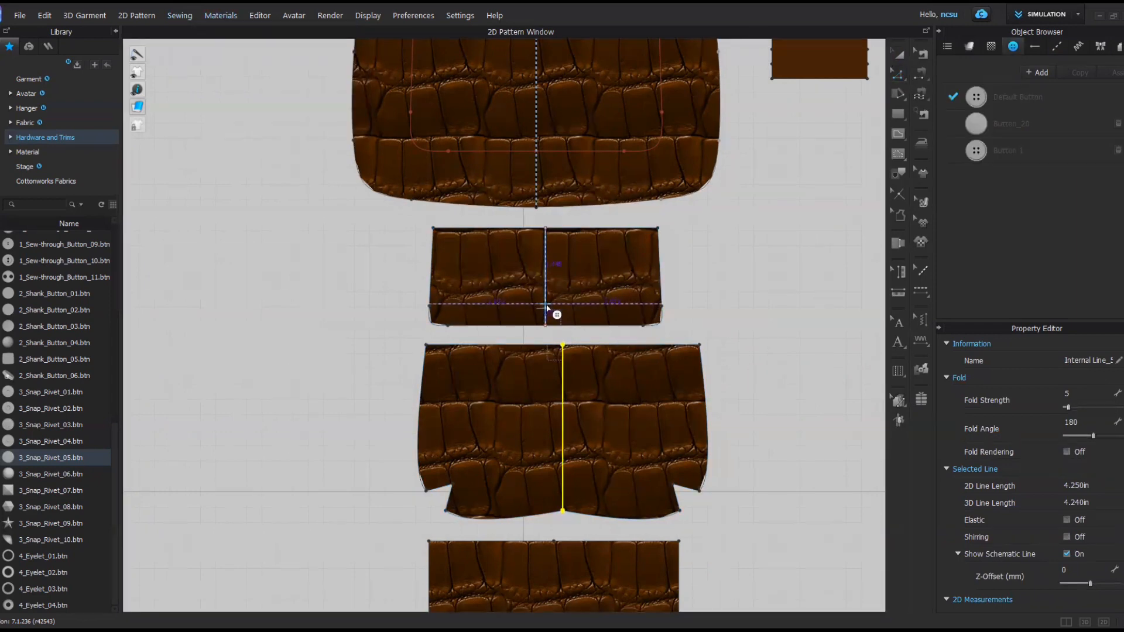
pyautogui.scroll(5, 542, 304)
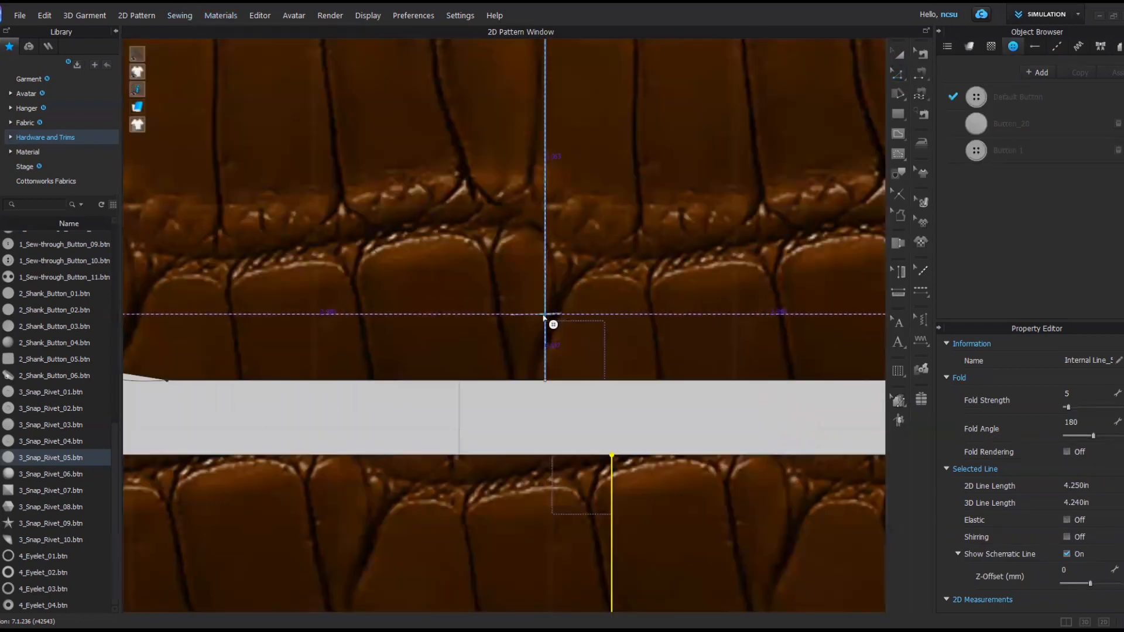
pyautogui.click(543, 317)
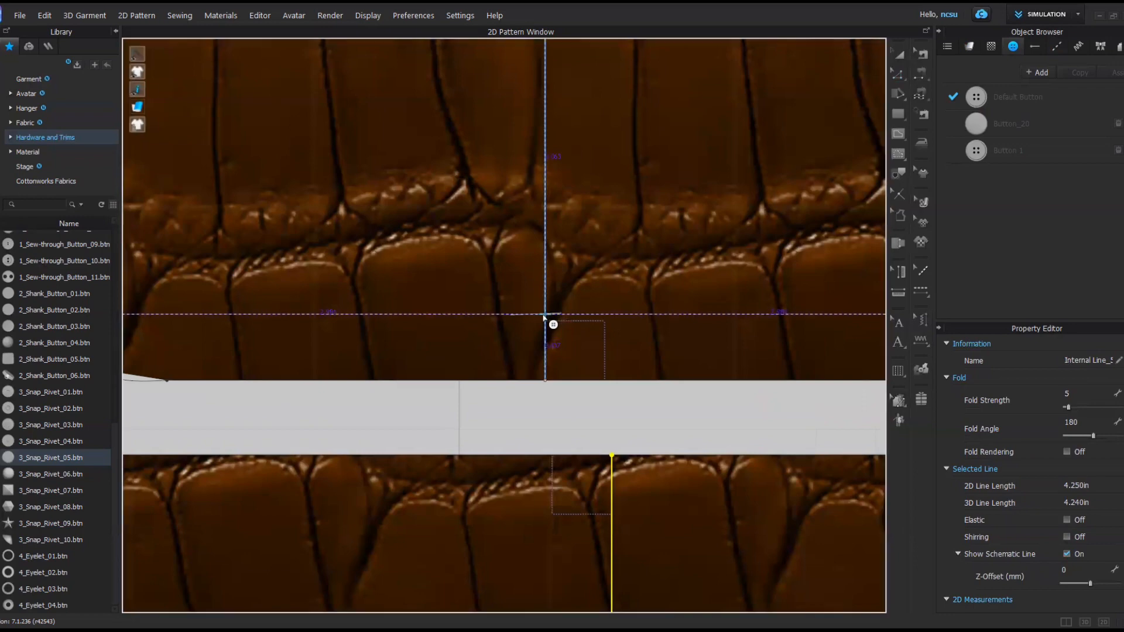
# Place a default buttonhole on the front pocket piece's centre line, in the upper half of the piece
pyautogui.click(212, 15)
pyautogui.moveTo(227, 60)
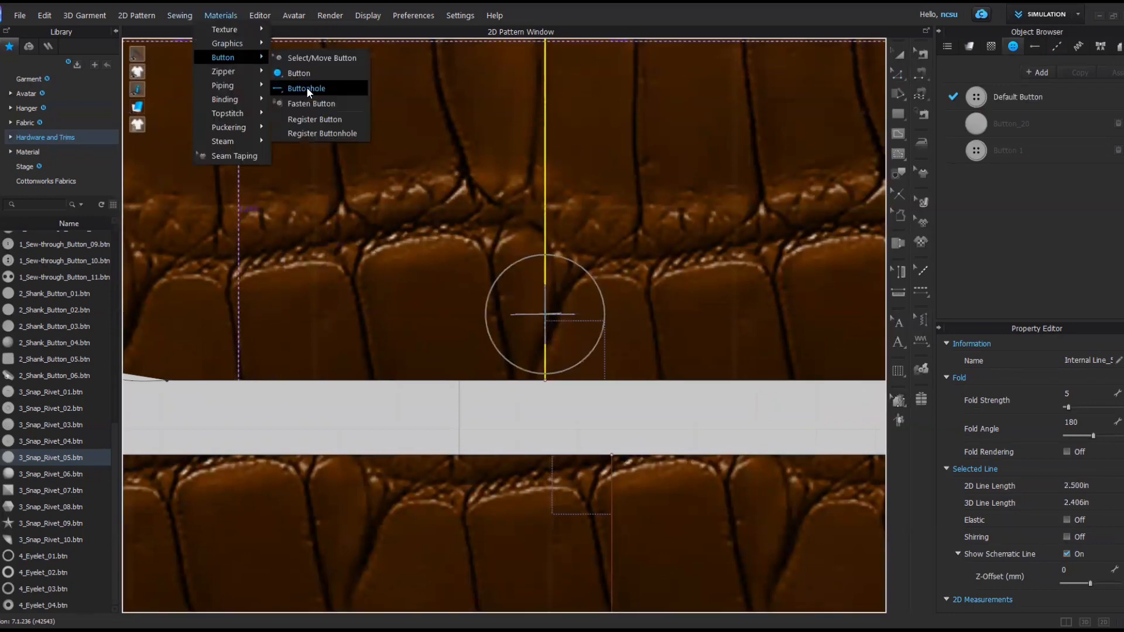
pyautogui.click(307, 88)
pyautogui.scroll(-5, 597, 406)
pyautogui.scroll(2, 551, 298)
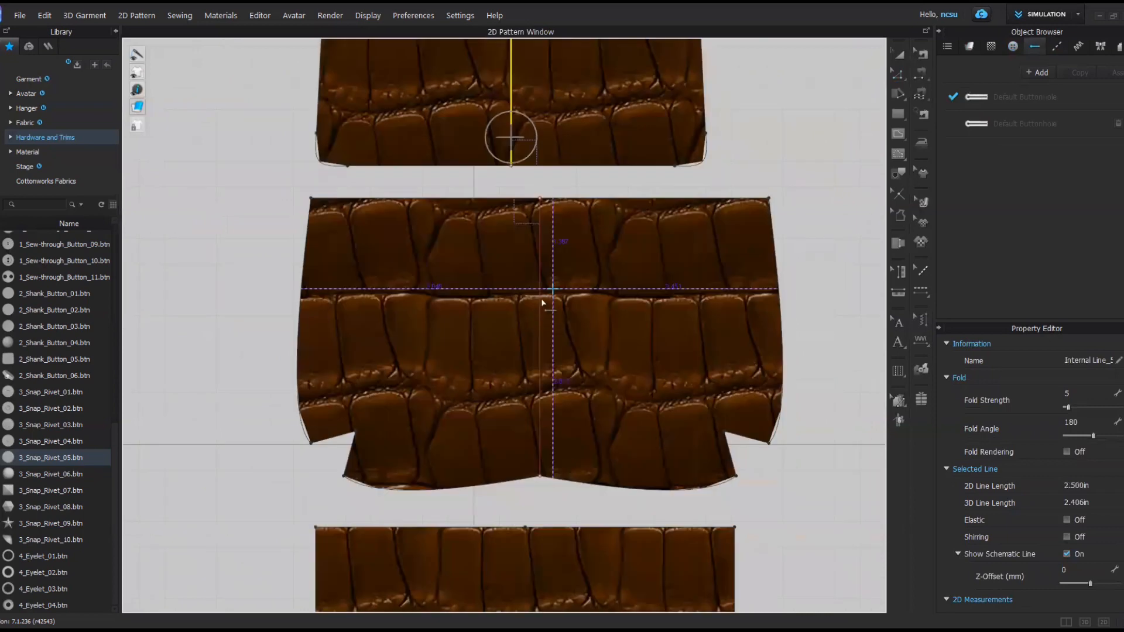
pyautogui.click(542, 298)
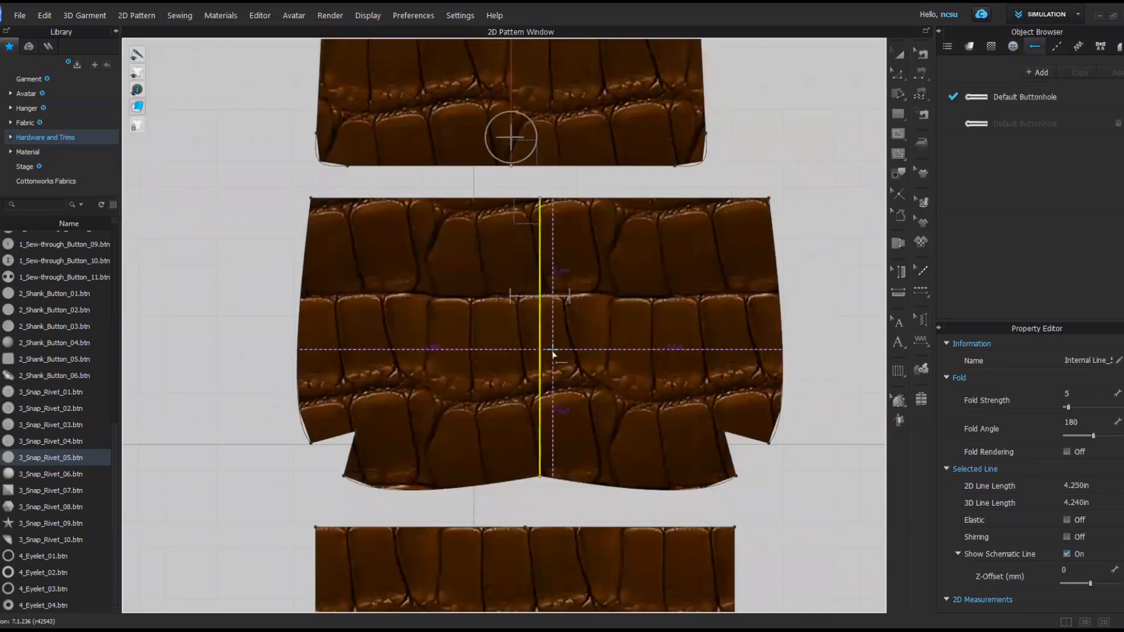
pyautogui.scroll(2, 557, 357)
pyautogui.scroll(-2, 556, 357)
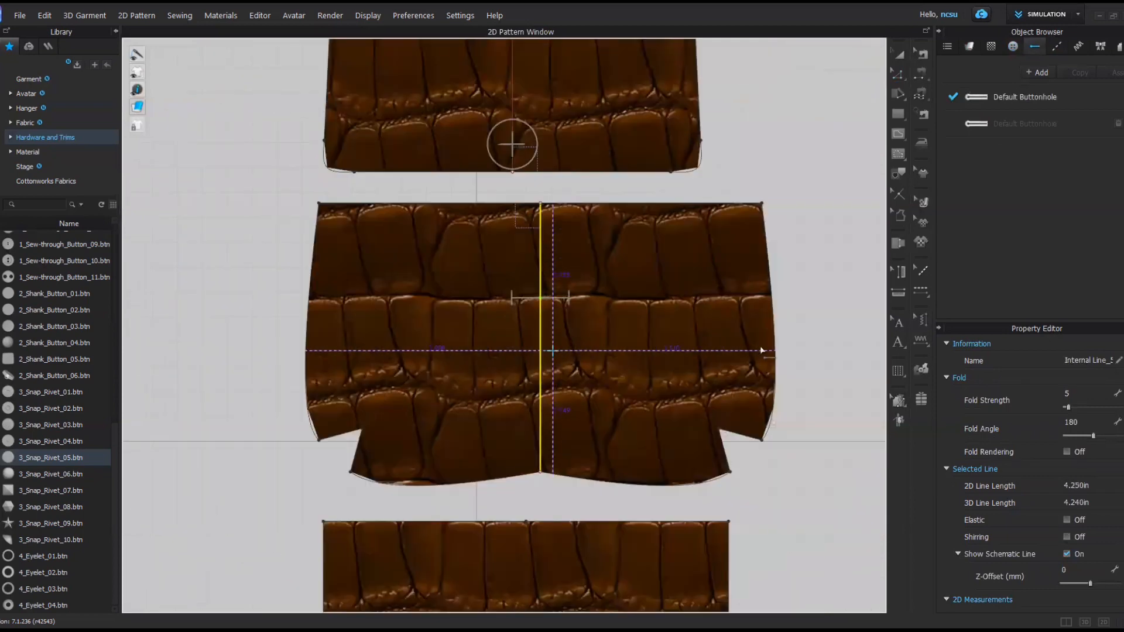
# Return to the 3D bag, select the new button on the pocket flap, and display the project's button styles
pyautogui.click(1083, 621)
pyautogui.moveTo(732, 505)
pyautogui.mouseDown(button='right')
pyautogui.moveTo(676, 435)
pyautogui.moveTo(589, 439)
pyautogui.moveTo(595, 469)
pyautogui.moveTo(582, 476)
pyautogui.moveTo(729, 490)
pyautogui.moveTo(728, 508)
pyautogui.mouseUp(button='right')
pyautogui.click(138, 56)
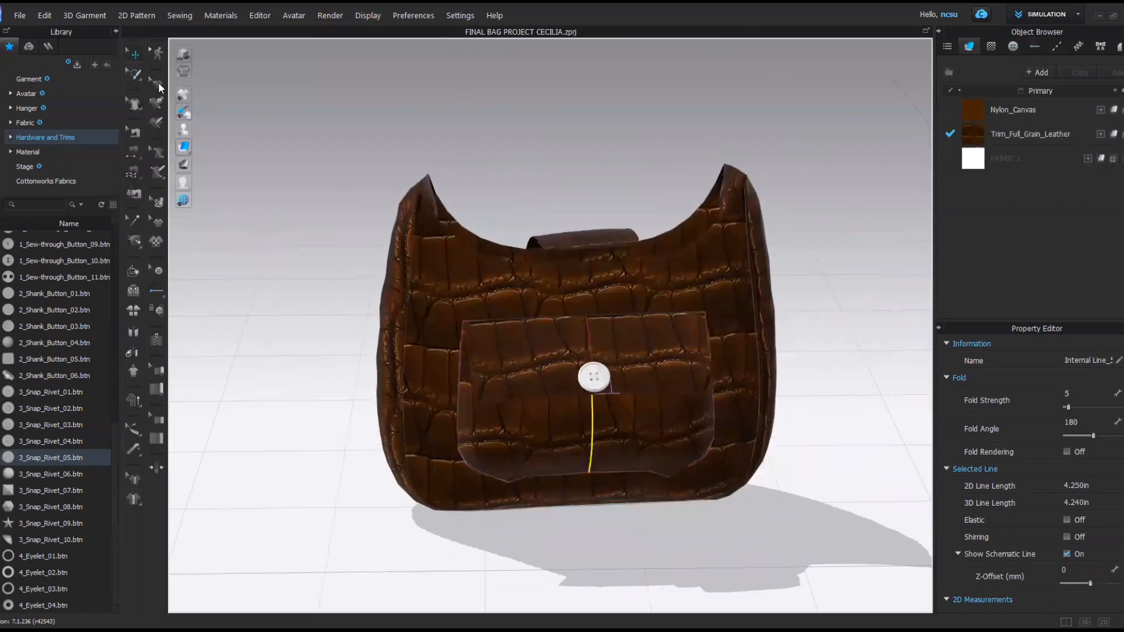
pyautogui.click(593, 378)
pyautogui.click(1016, 50)
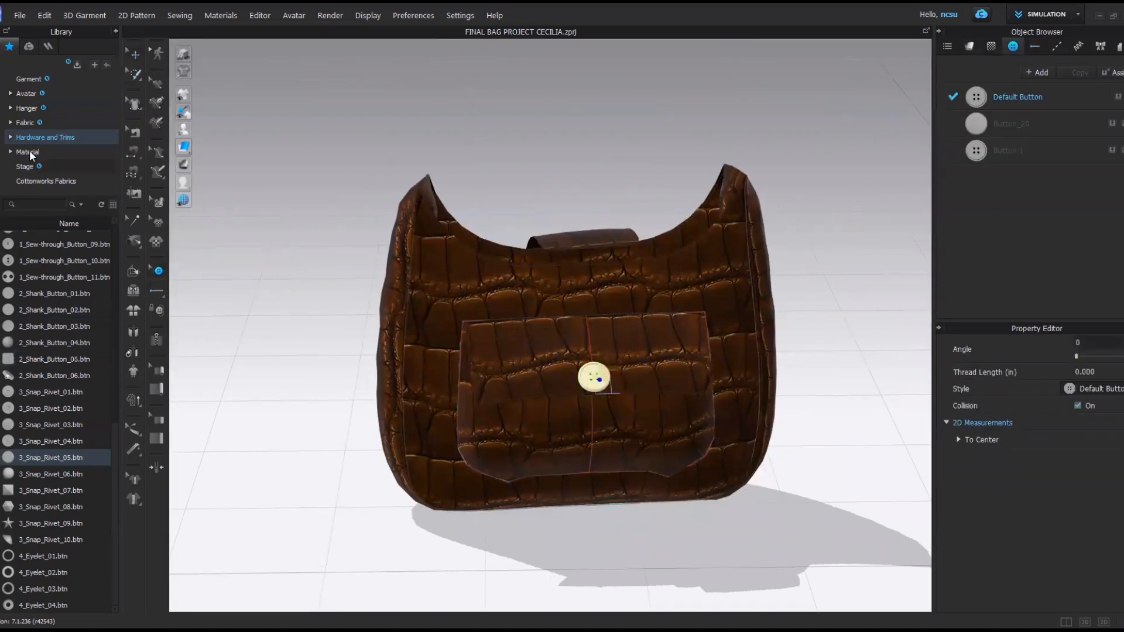
# Add 2_Shank_Button_02 from the Button & Buttonhole library and apply it to the button on the pocket flap
pyautogui.click(20, 132)
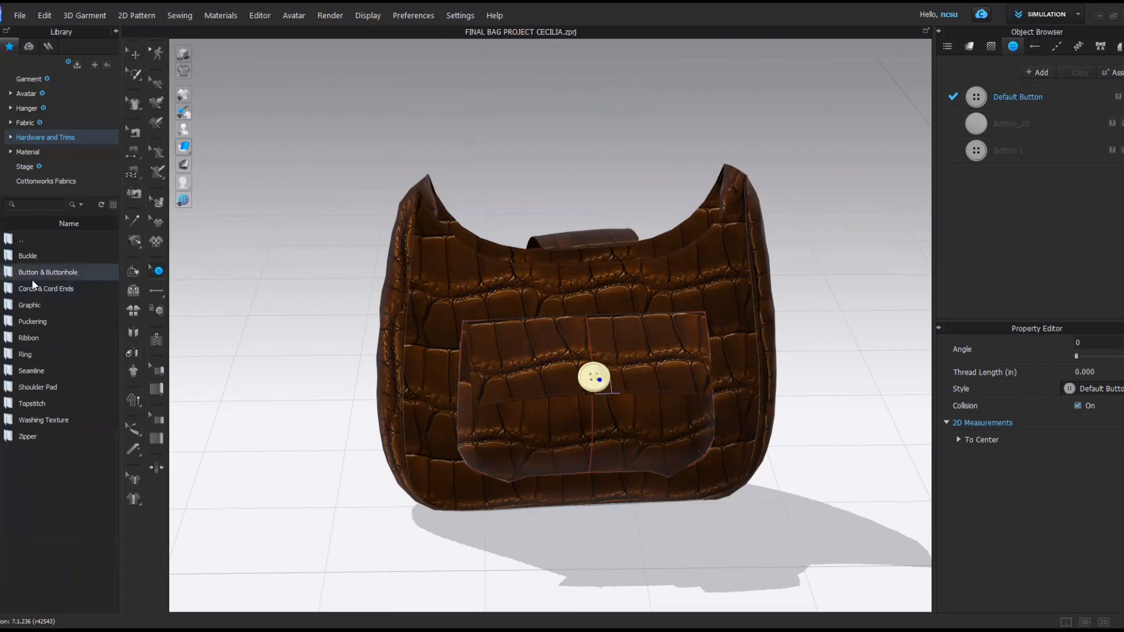
pyautogui.doubleClick(44, 255)
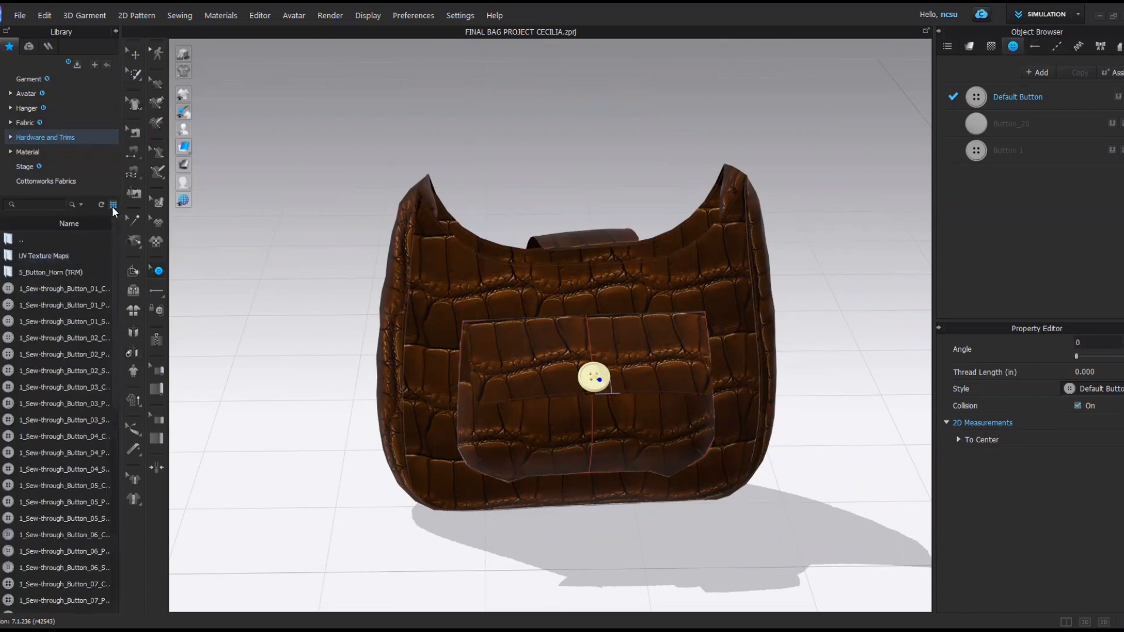
pyautogui.scroll(-5, 62, 462)
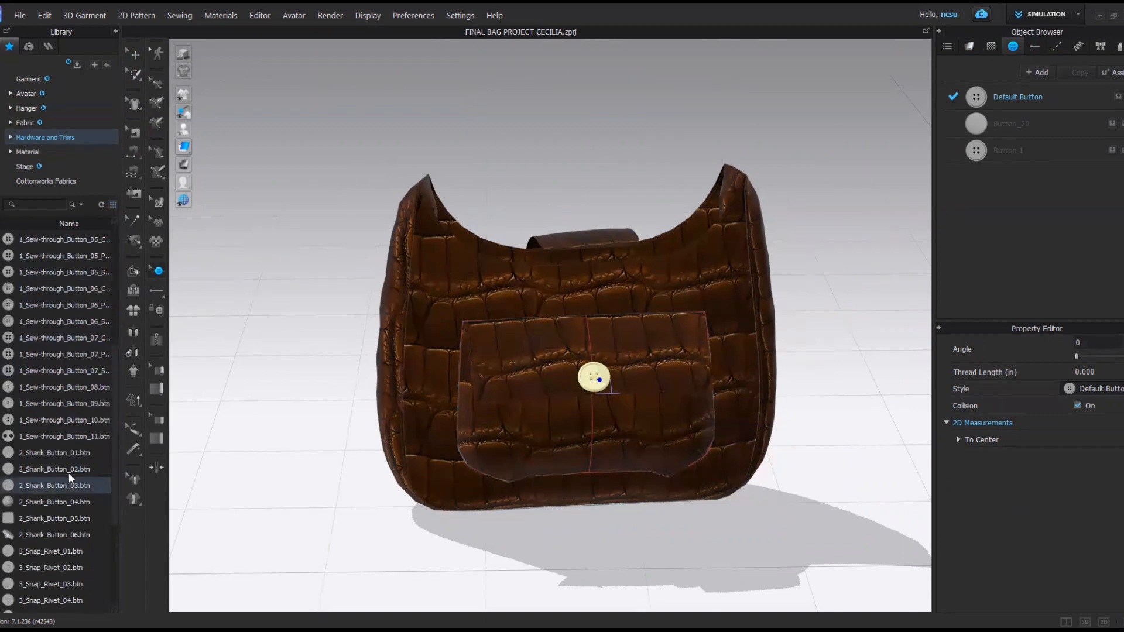
pyautogui.doubleClick(68, 470)
pyautogui.click(564, 362)
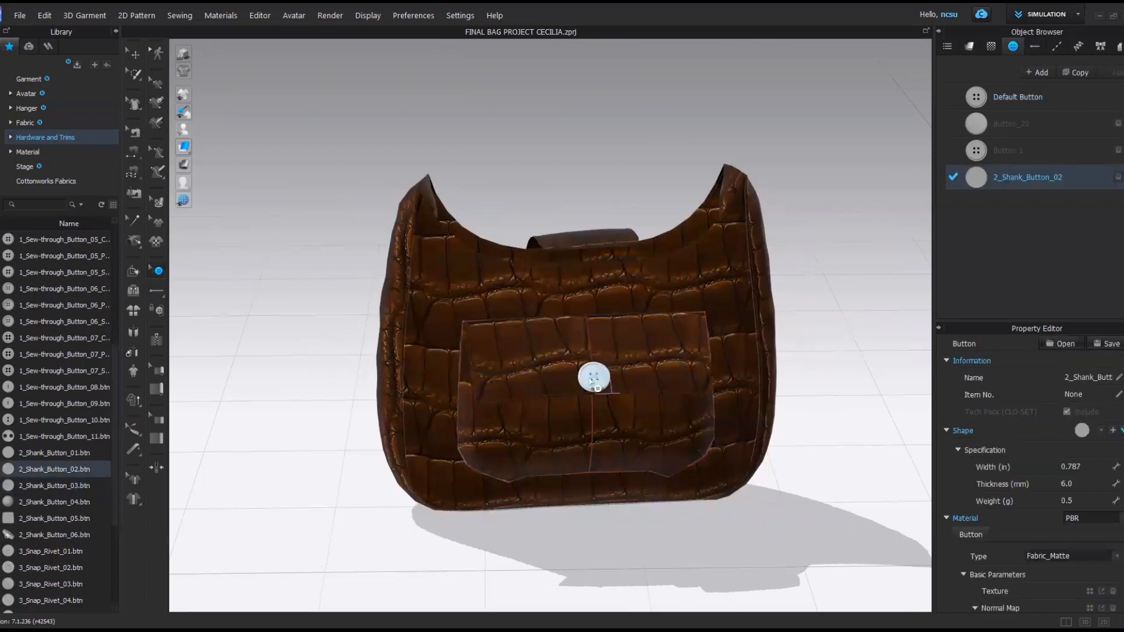
pyautogui.click(595, 378)
pyautogui.click(1117, 178)
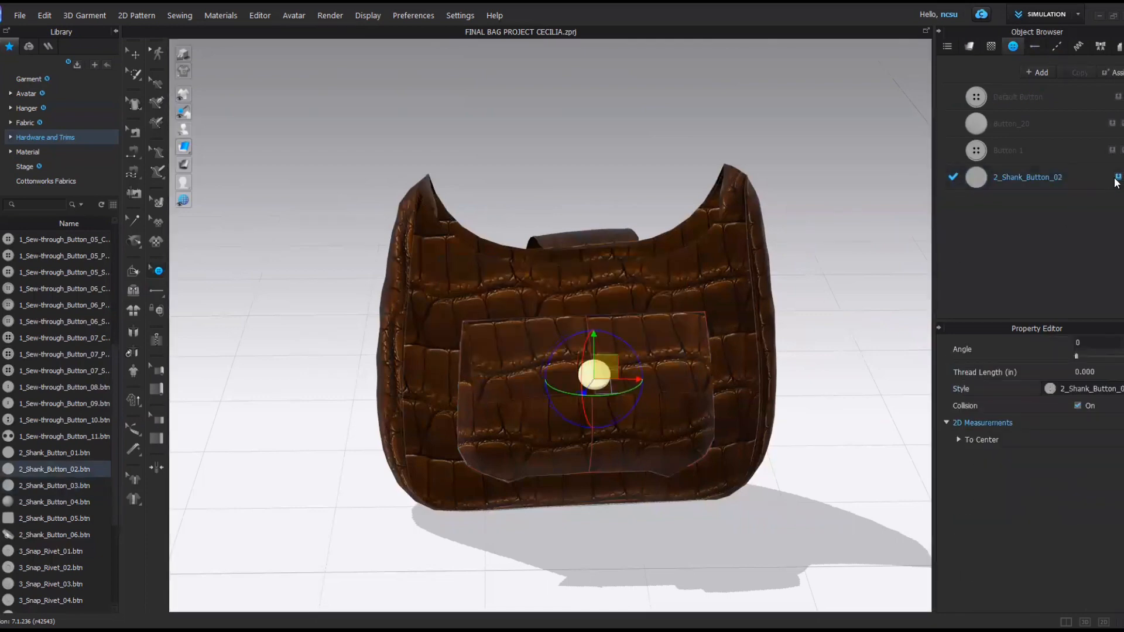
# Set the width of the 2_Shank_Button_02 style to 0.5 in
pyautogui.scroll(5, 720, 452)
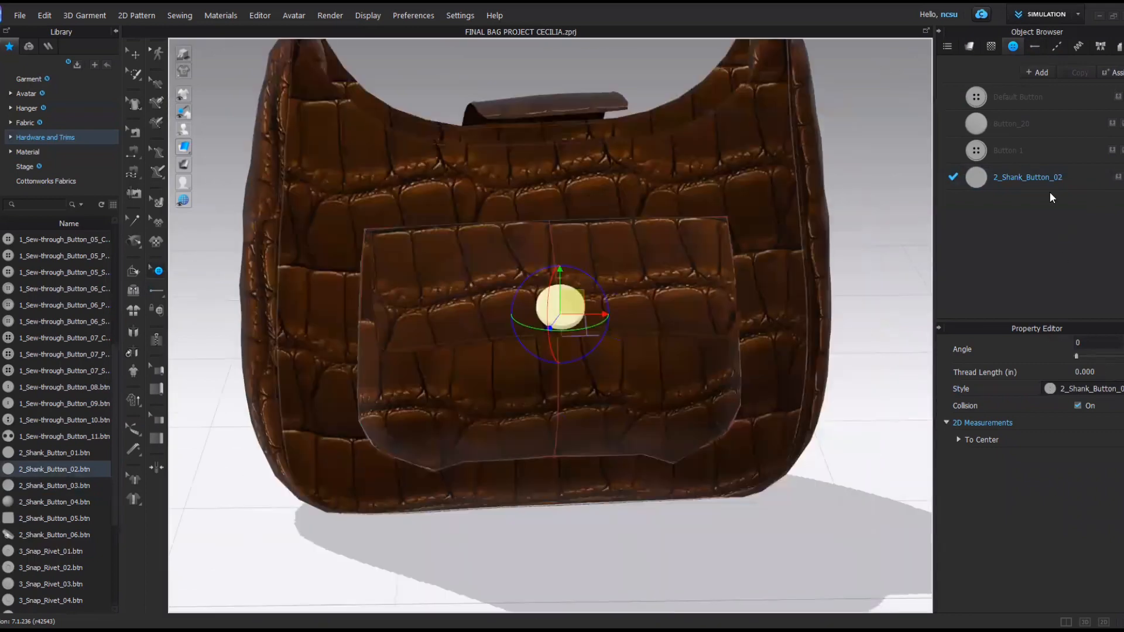
pyautogui.click(1048, 179)
pyautogui.click(1093, 483)
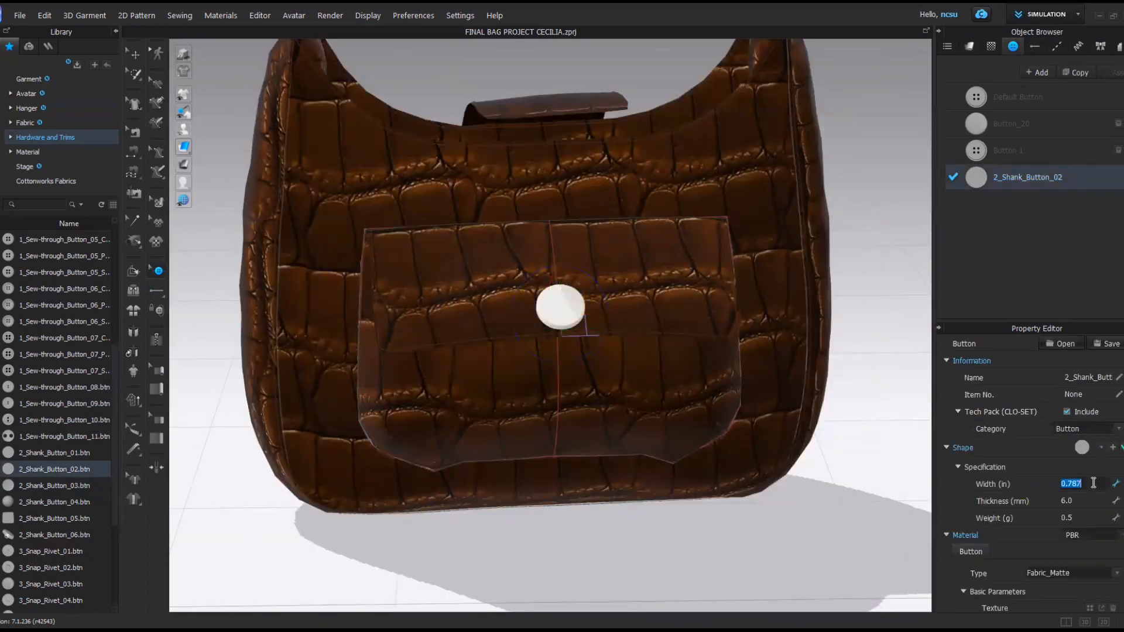
pyautogui.write('0.5')
pyautogui.press('Return')
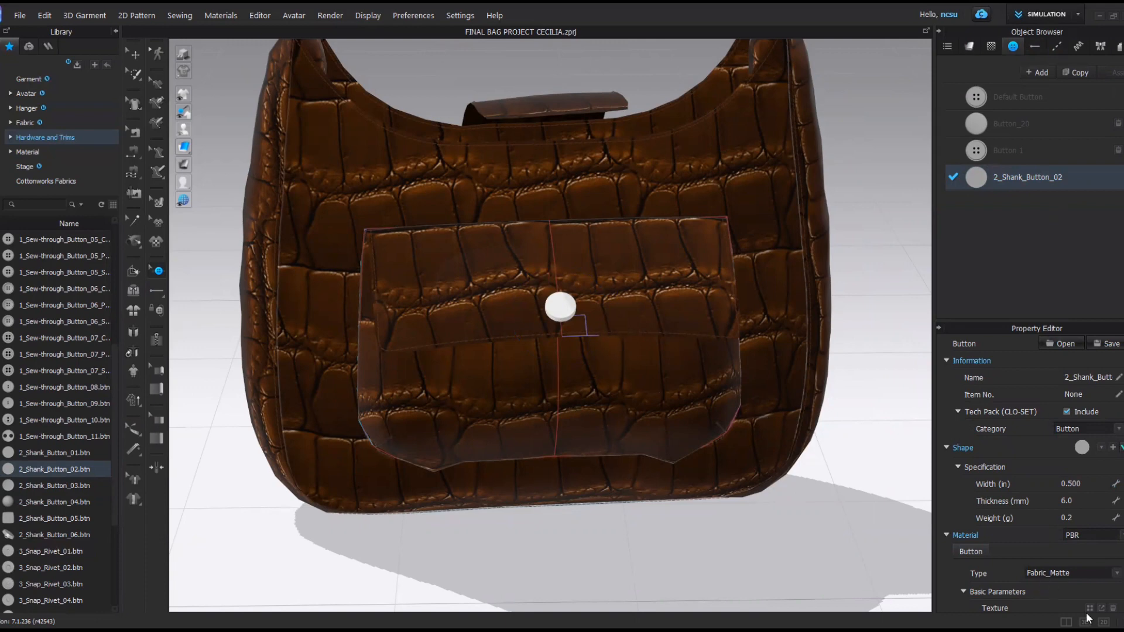
# Fasten the flap's button to the buttonhole on the front pocket piece in the 2D patterns
pyautogui.click(1103, 620)
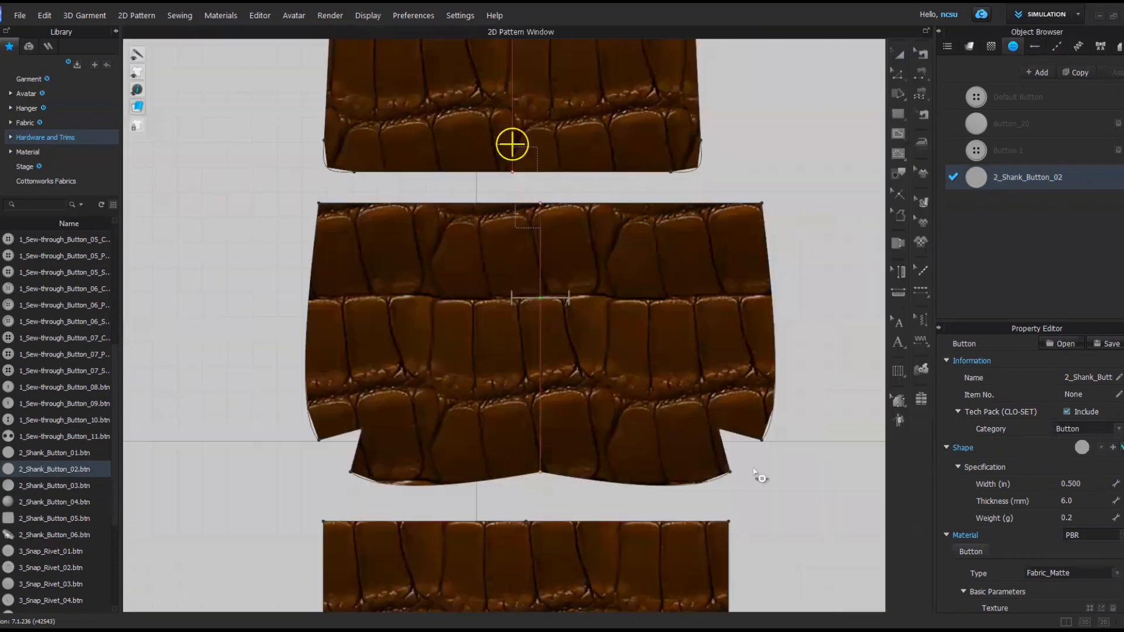
pyautogui.click(209, 19)
pyautogui.moveTo(234, 57)
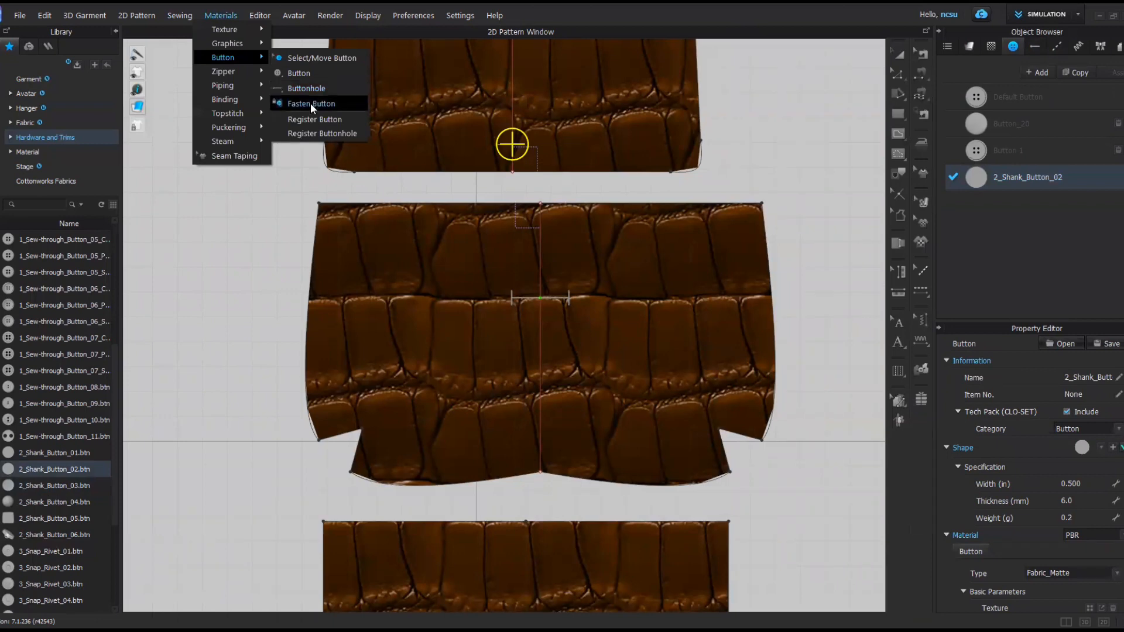
pyautogui.click(310, 103)
pyautogui.click(512, 144)
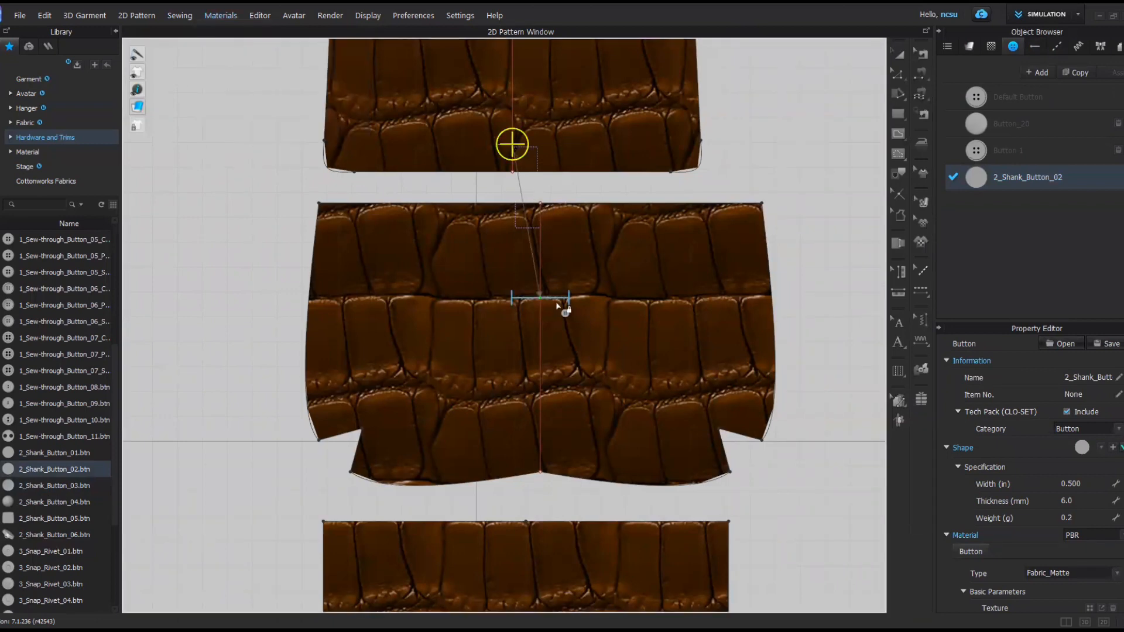
pyautogui.click(559, 305)
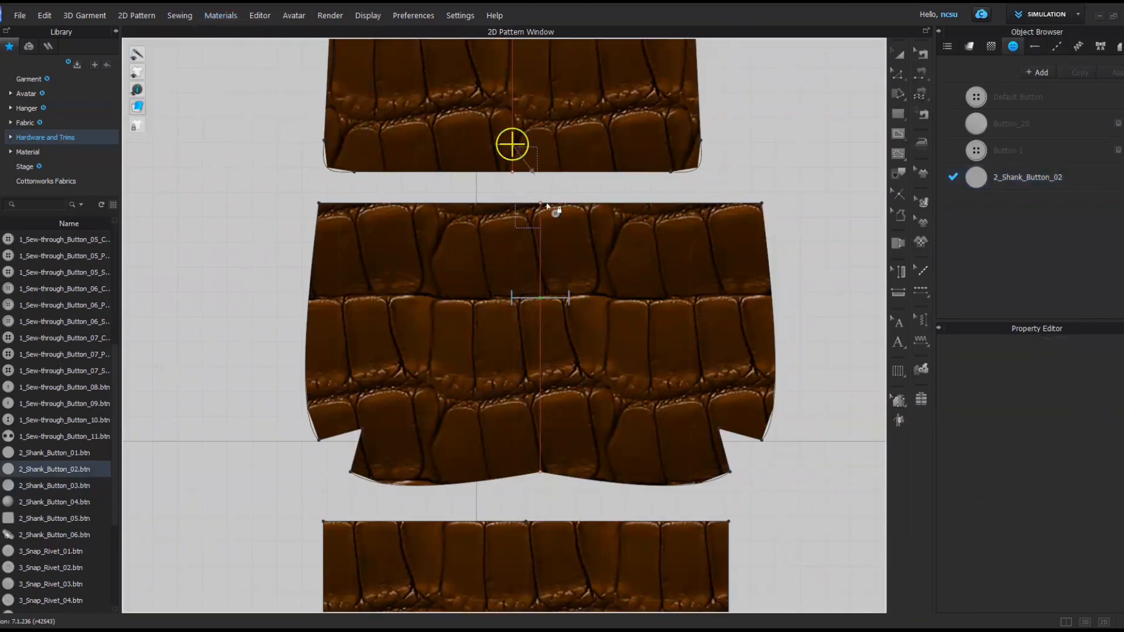
pyautogui.click(562, 296)
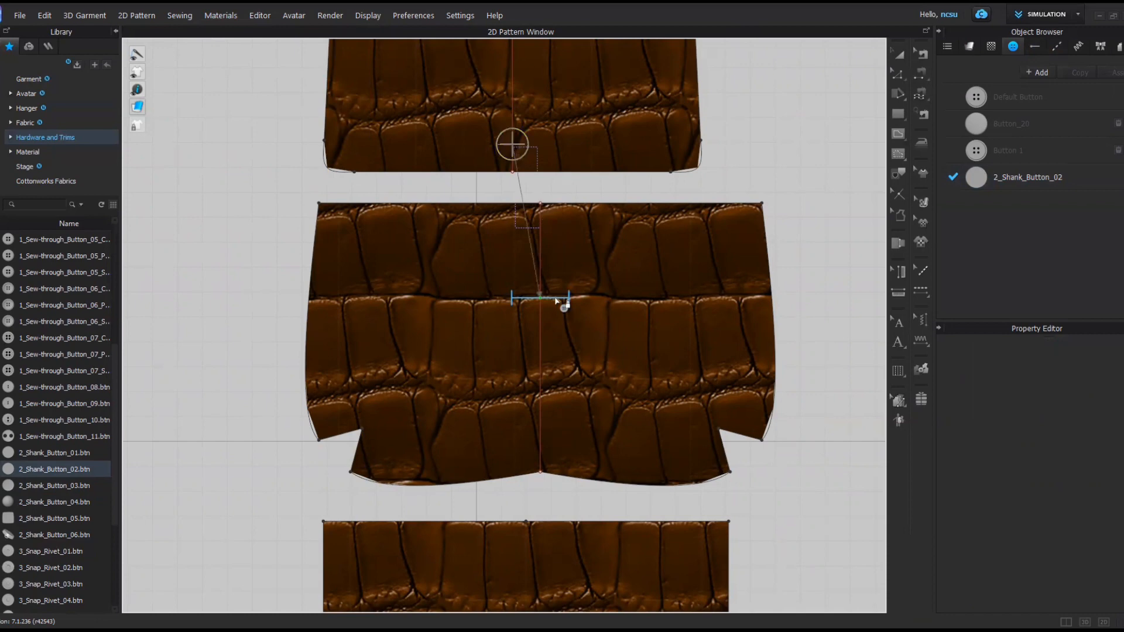
# Return to the 3D bag and select the buttonhole underneath the flap with Select/Move Button
pyautogui.click(1083, 619)
pyautogui.moveTo(689, 509); pyautogui.dragTo(585, 358, button='right')
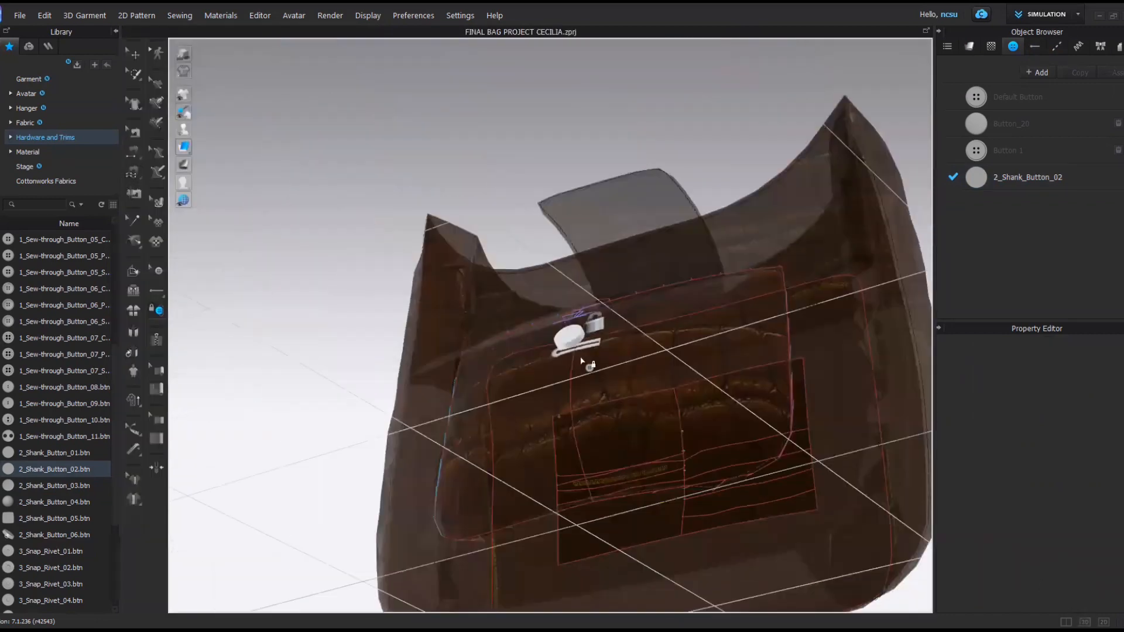
pyautogui.click(221, 15)
pyautogui.moveTo(241, 56)
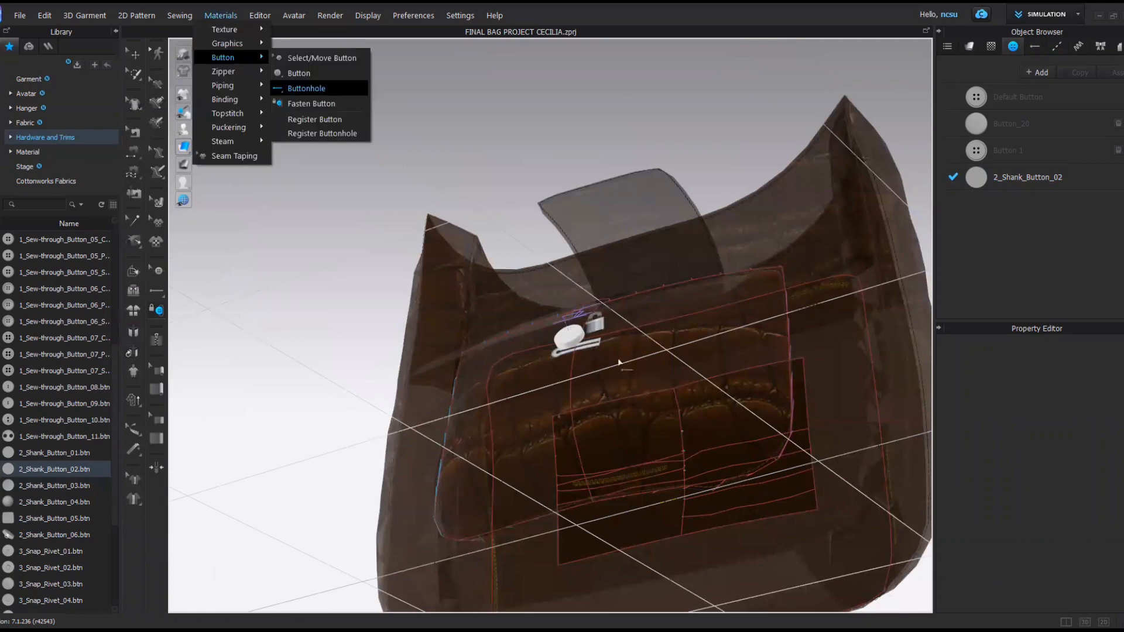
pyautogui.click(321, 89)
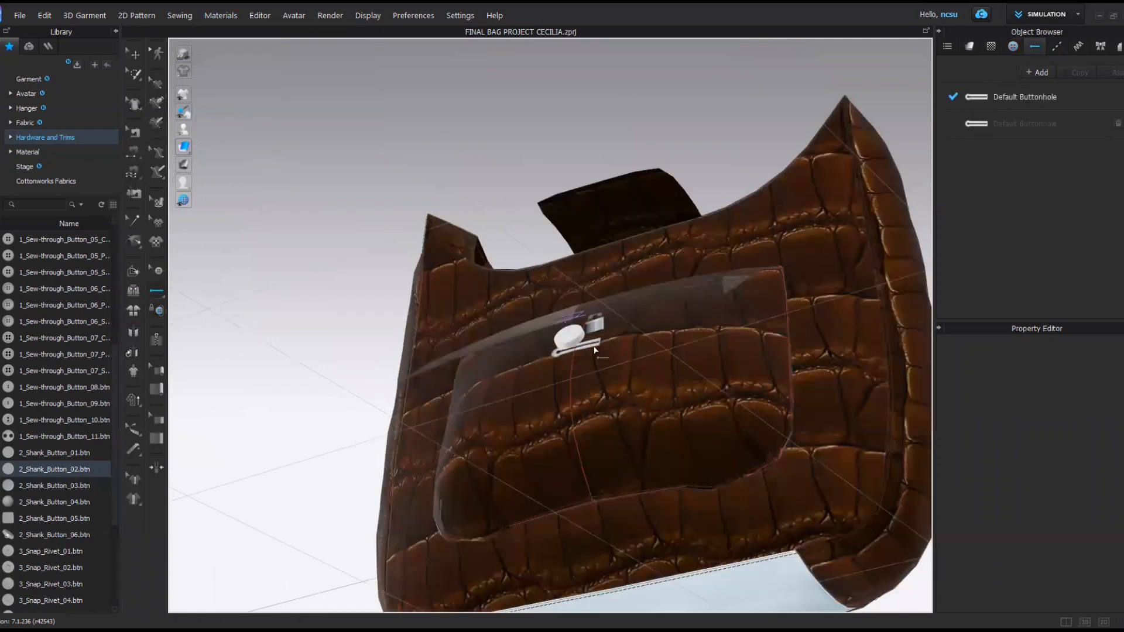
pyautogui.click(215, 13)
pyautogui.moveTo(249, 55)
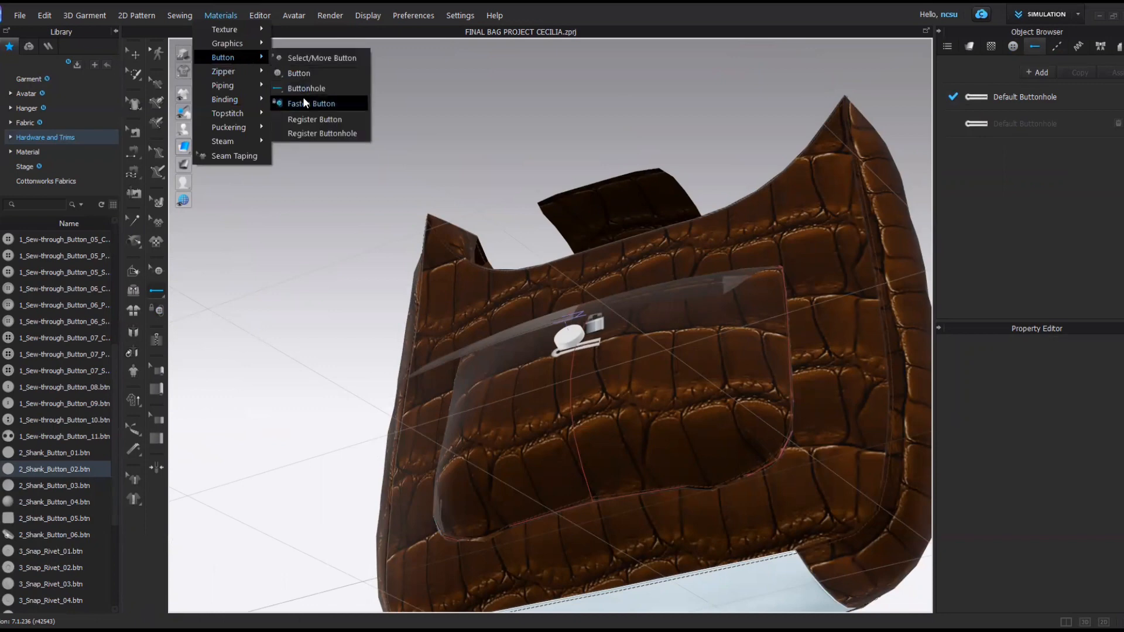
pyautogui.click(306, 58)
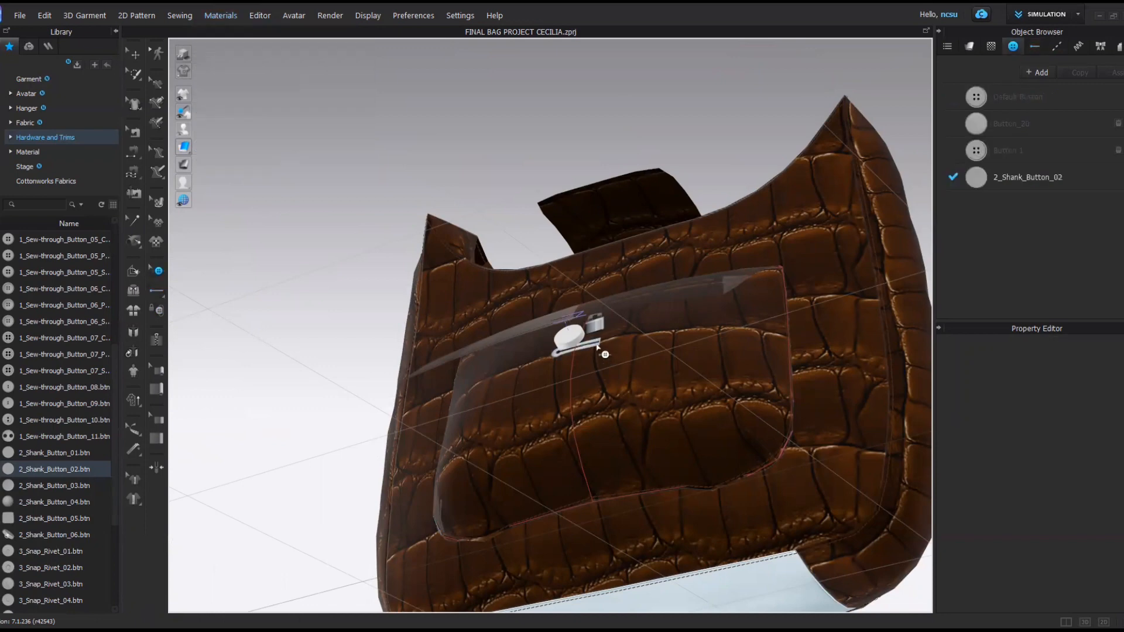
pyautogui.click(597, 347)
# Set the opacity of the pocket's Default Buttonhole style to 0
pyautogui.click(1034, 47)
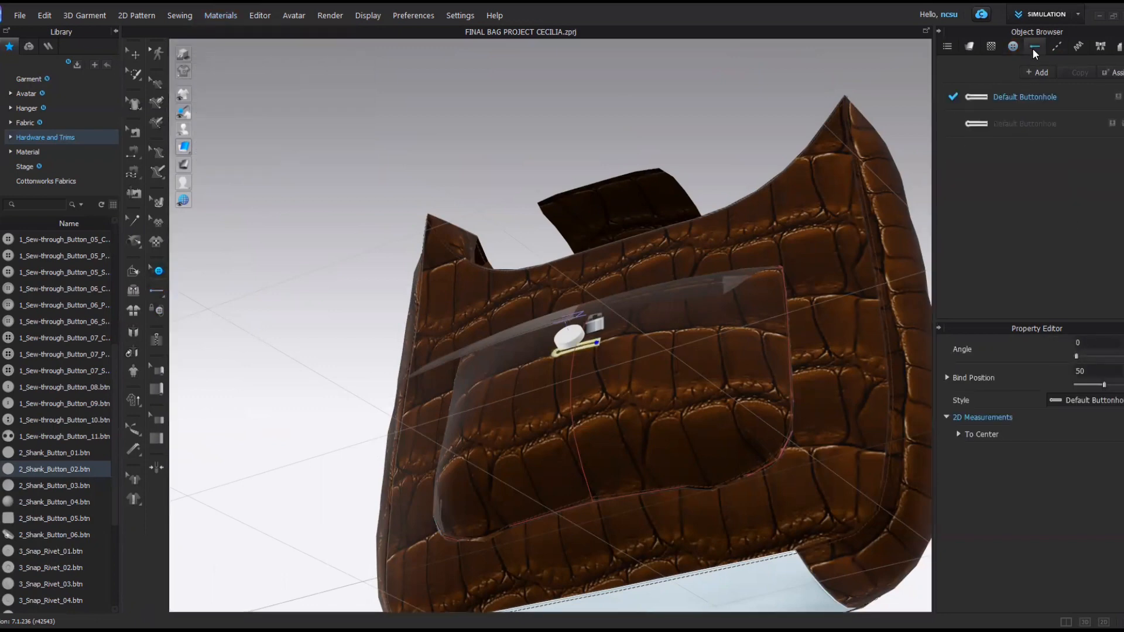
pyautogui.click(1028, 95)
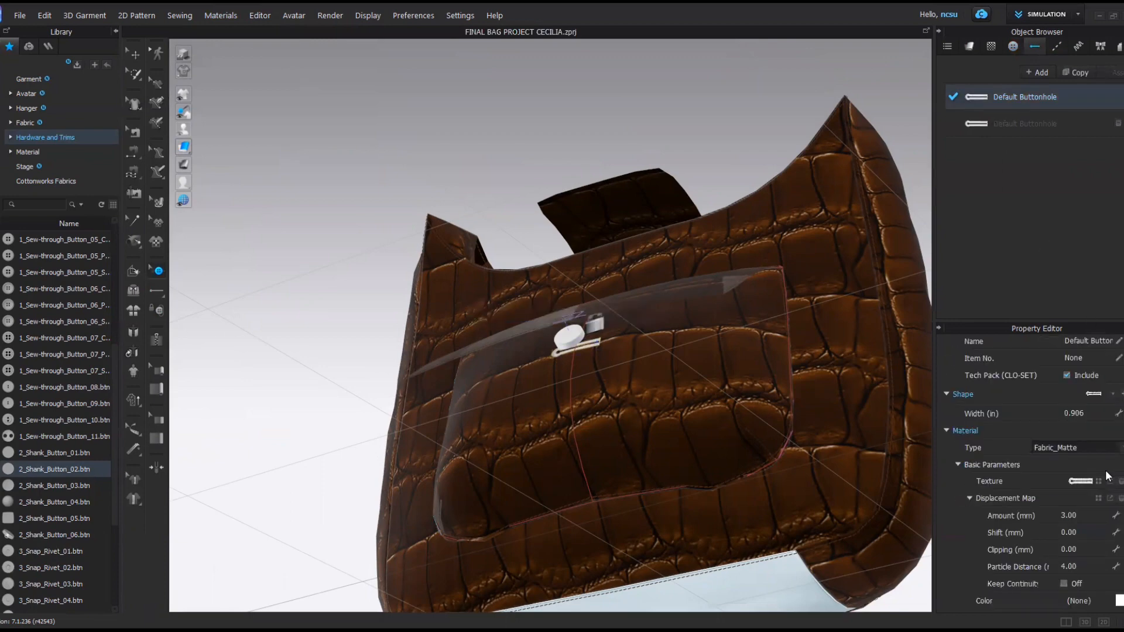
pyautogui.scroll(-3, 1106, 470)
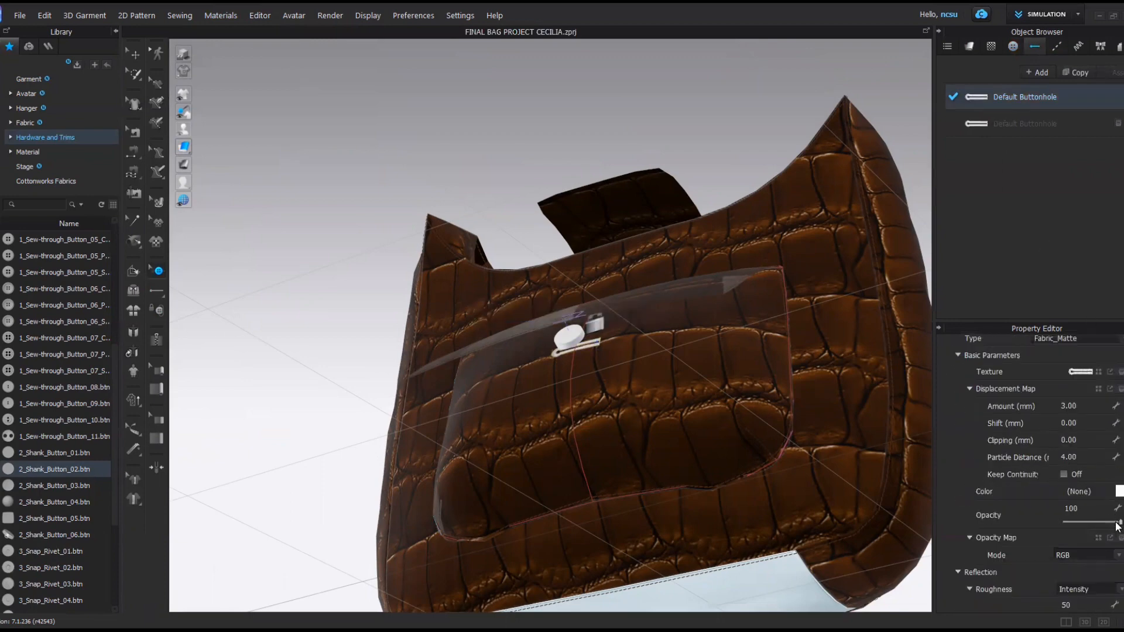
pyautogui.moveTo(1118, 526); pyautogui.dragTo(1111, 525)
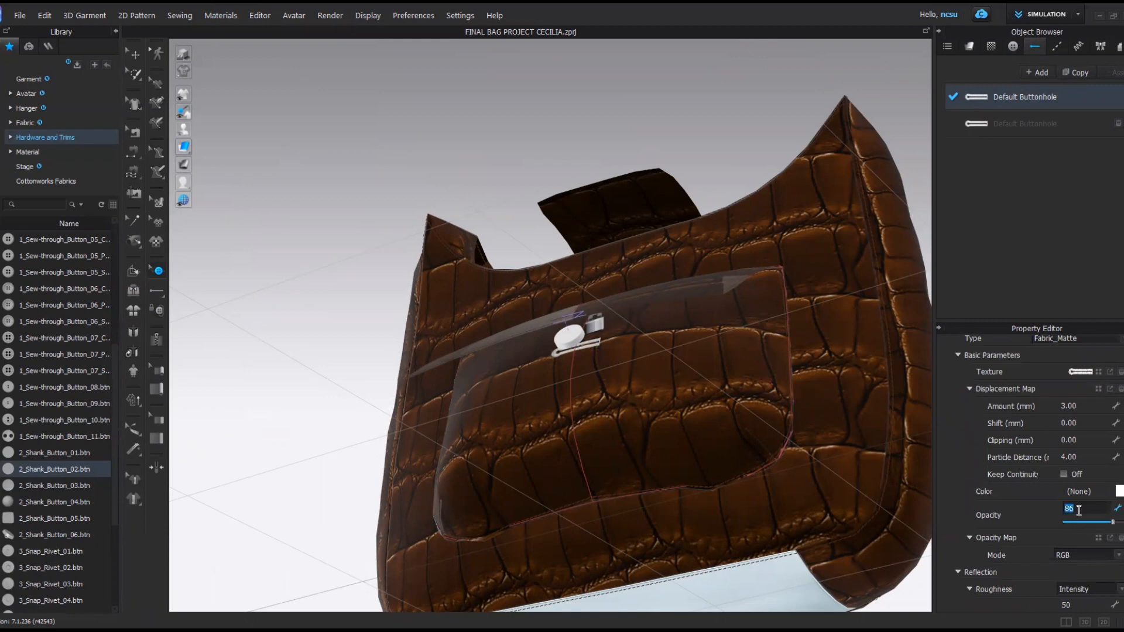
pyautogui.press('Return')
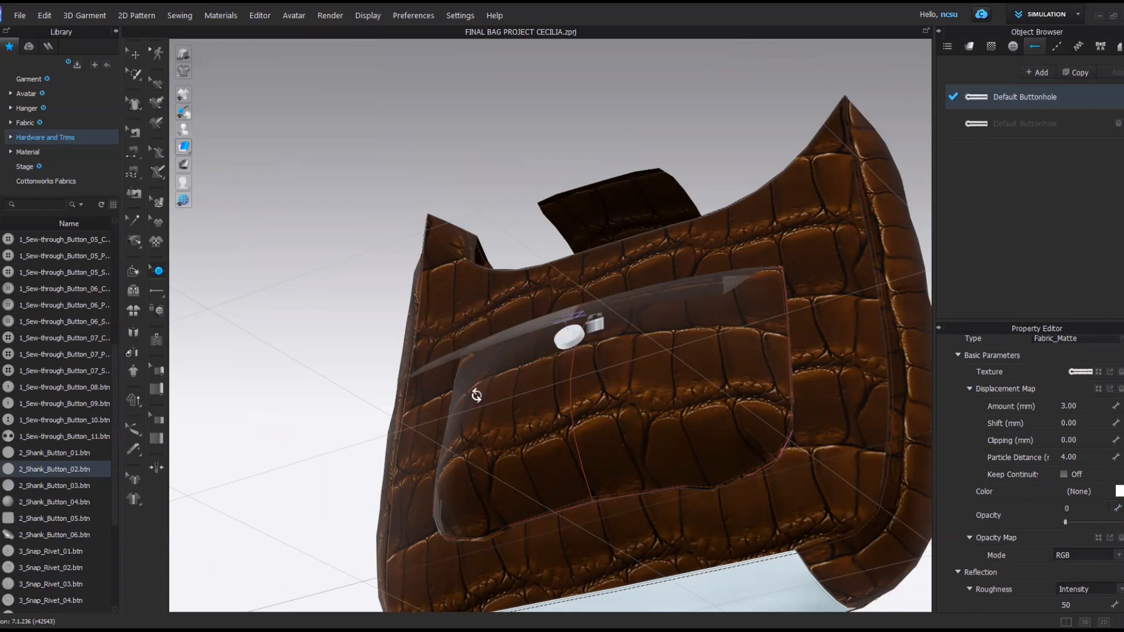
# Simulate the bag with the flap fastened to the pocket, and inspect the closure from the side
pyautogui.moveTo(476, 395); pyautogui.dragTo(518, 453, button='right')
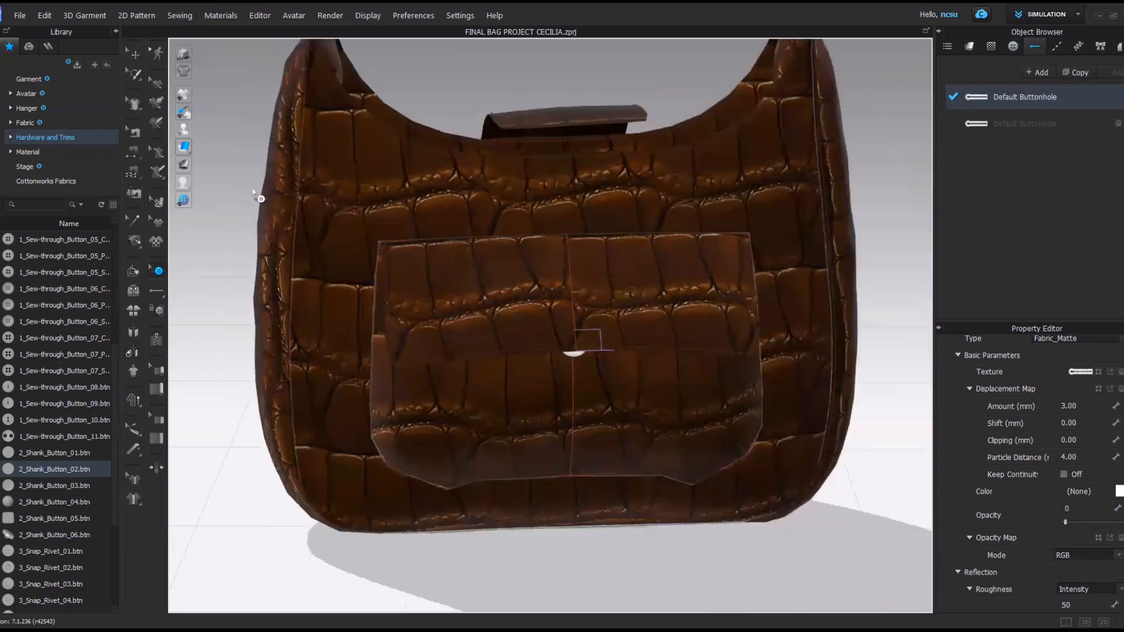
pyautogui.click(134, 56)
pyautogui.click(565, 357)
pyautogui.moveTo(592, 357); pyautogui.dragTo(452, 327, button='right')
pyautogui.click(665, 520)
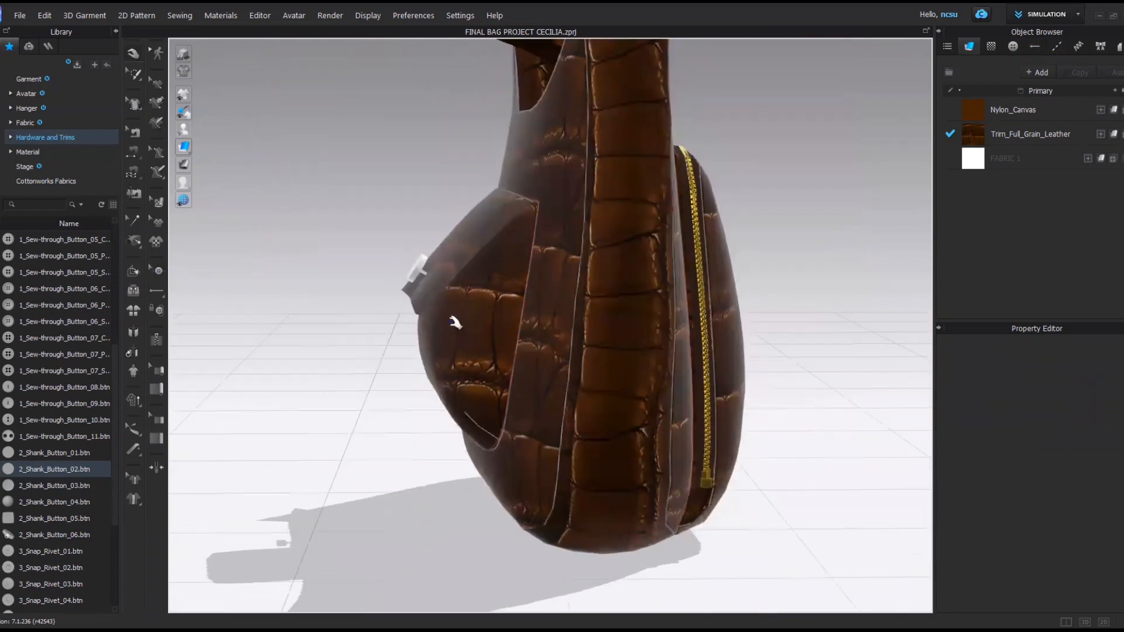
# Add 3_Snap_Rivet_05 from the library and apply it to the flap's button in place of the shank button
pyautogui.click(420, 268)
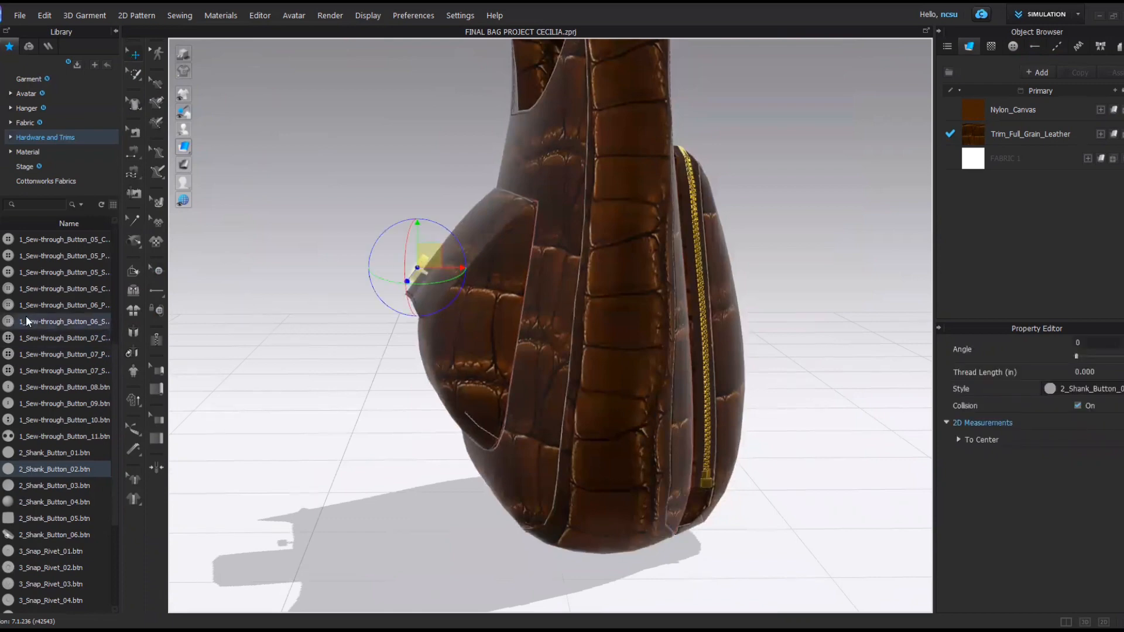
pyautogui.scroll(-3, 81, 550)
pyautogui.scroll(-1, 81, 555)
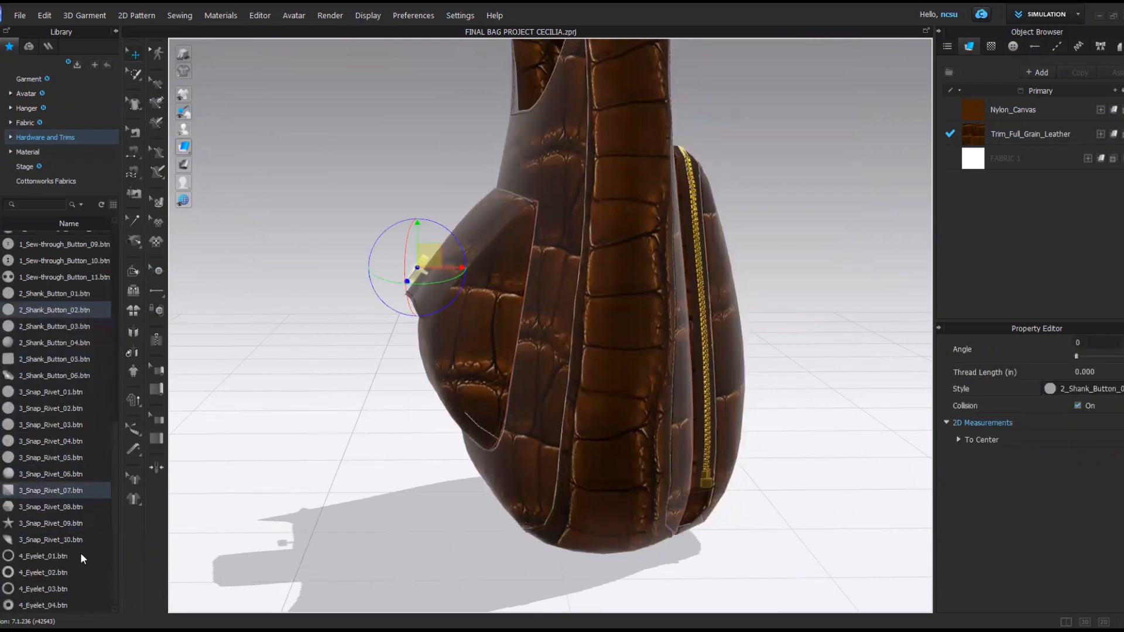
pyautogui.click(62, 457)
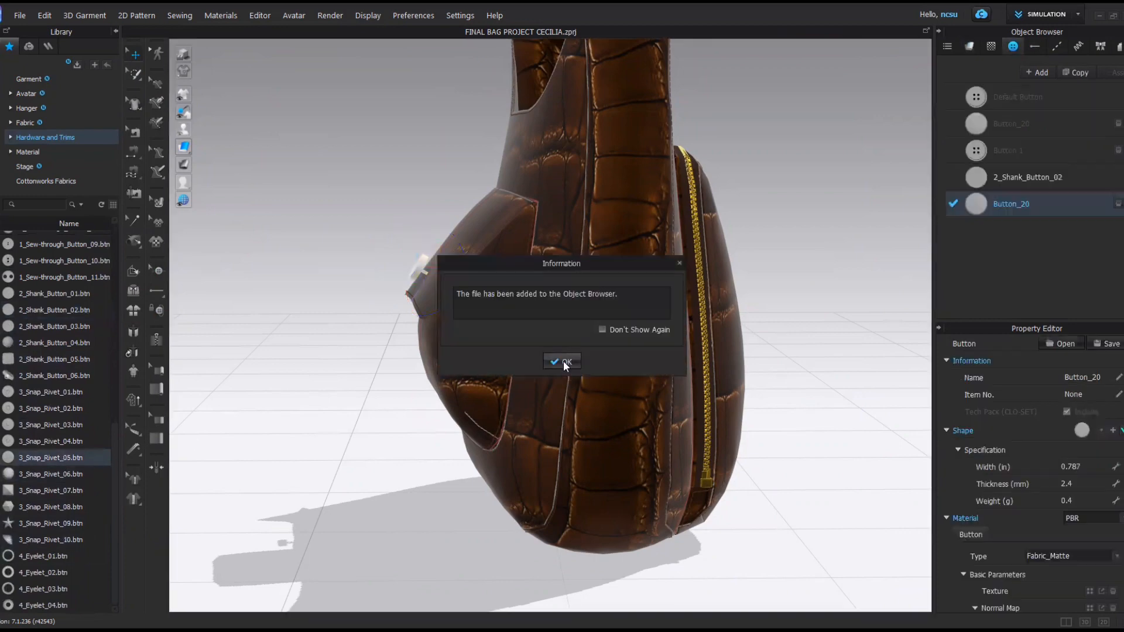
pyautogui.click(563, 361)
pyautogui.click(430, 280)
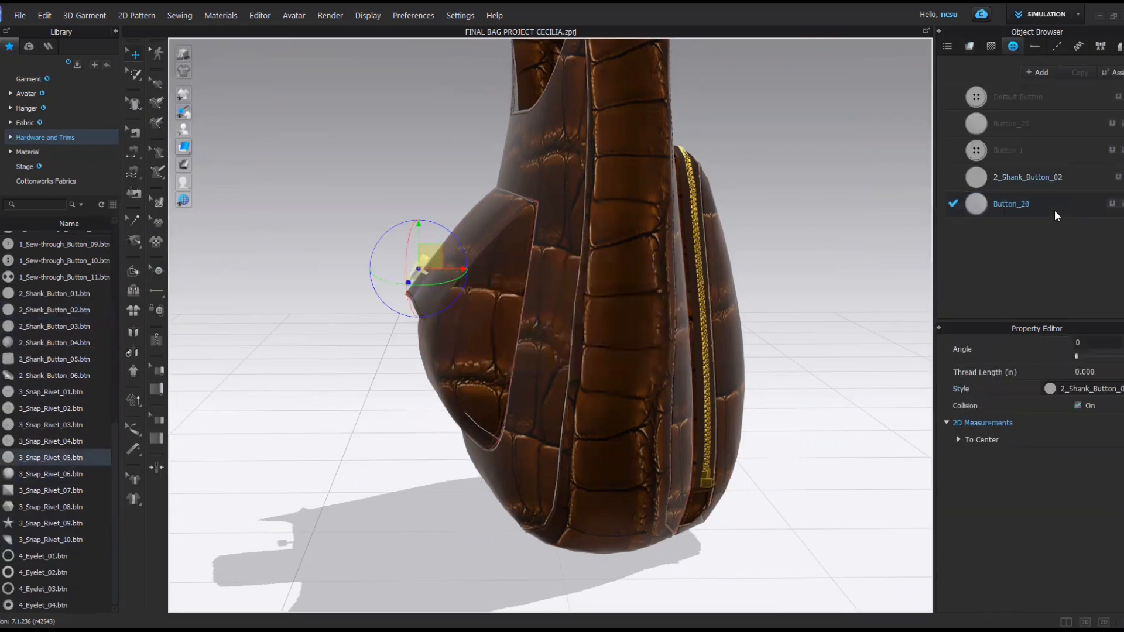
pyautogui.click(1112, 204)
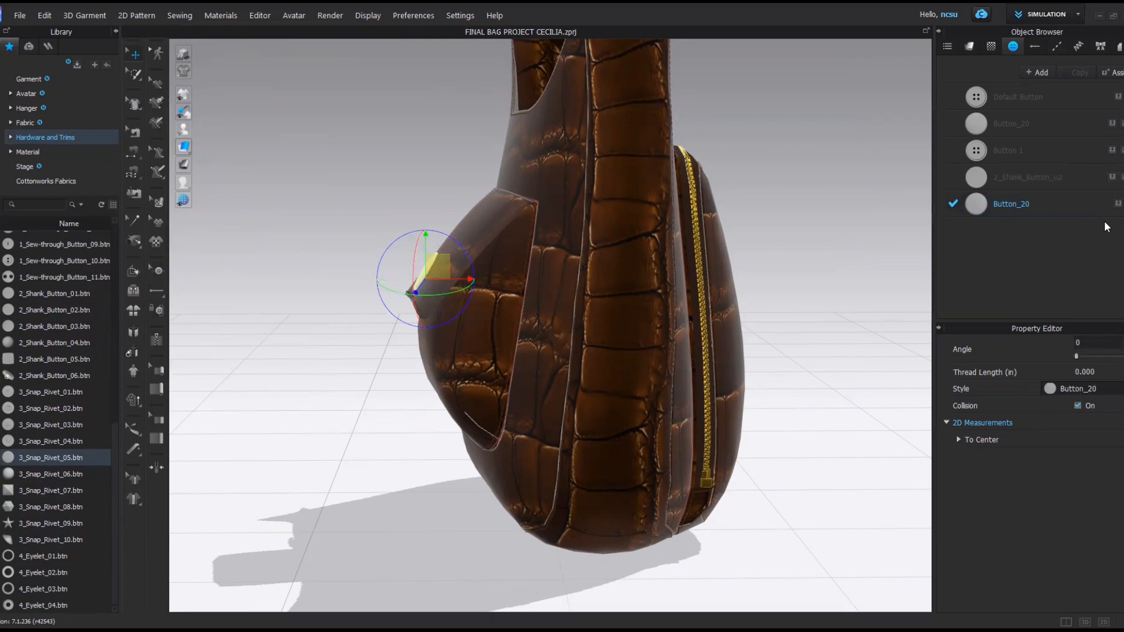
# Set the snap rivet's width to 0.5 in, then simulate the bag again and view the closed flap from the front
pyautogui.moveTo(385, 462); pyautogui.dragTo(512, 466, button='right')
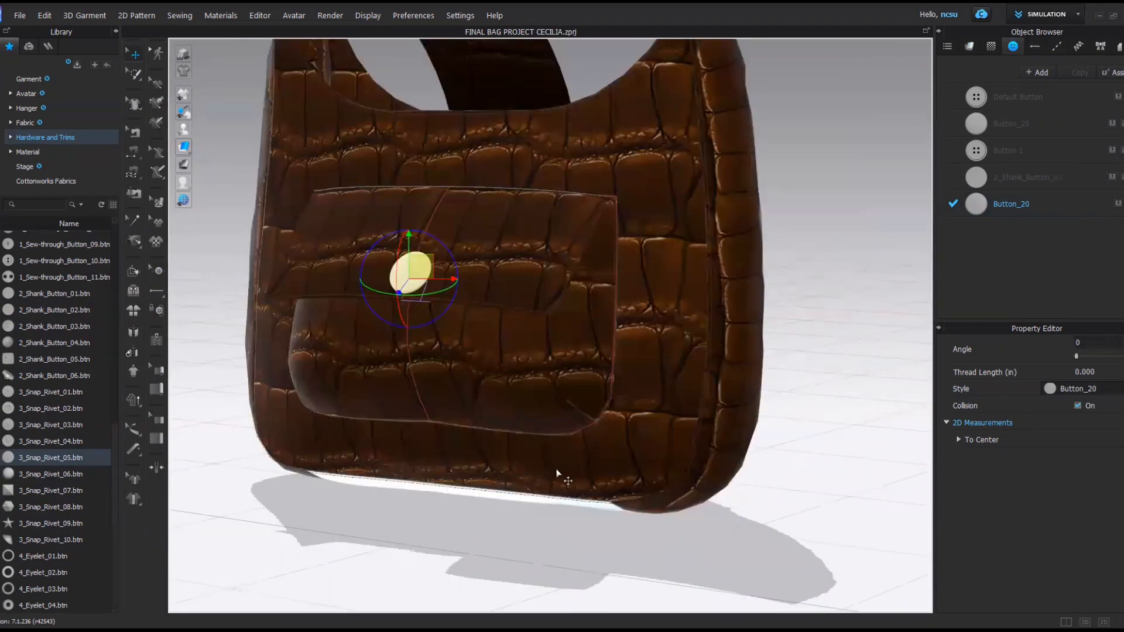
pyautogui.click(1049, 203)
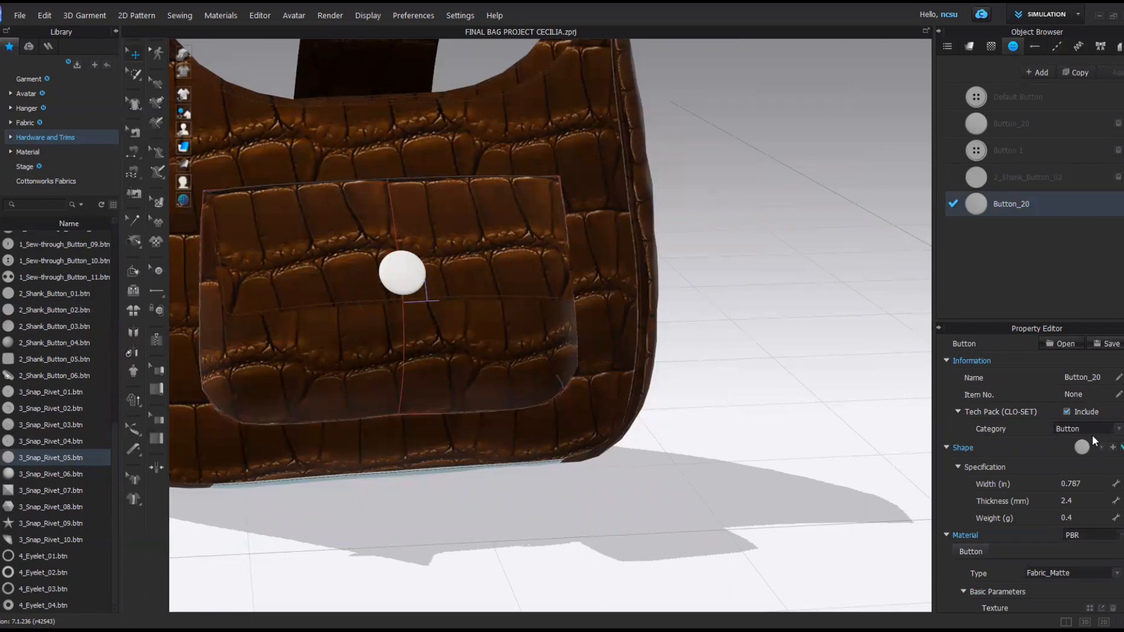
pyautogui.doubleClick(1081, 483)
pyautogui.write('0.5')
pyautogui.press('Return')
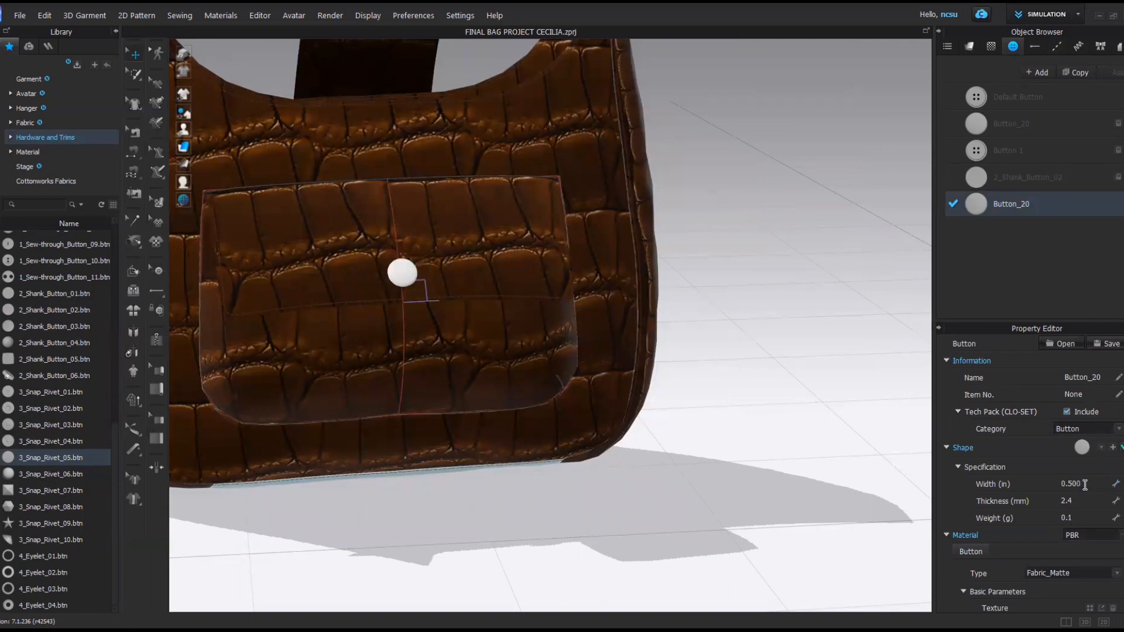
pyautogui.click(785, 582)
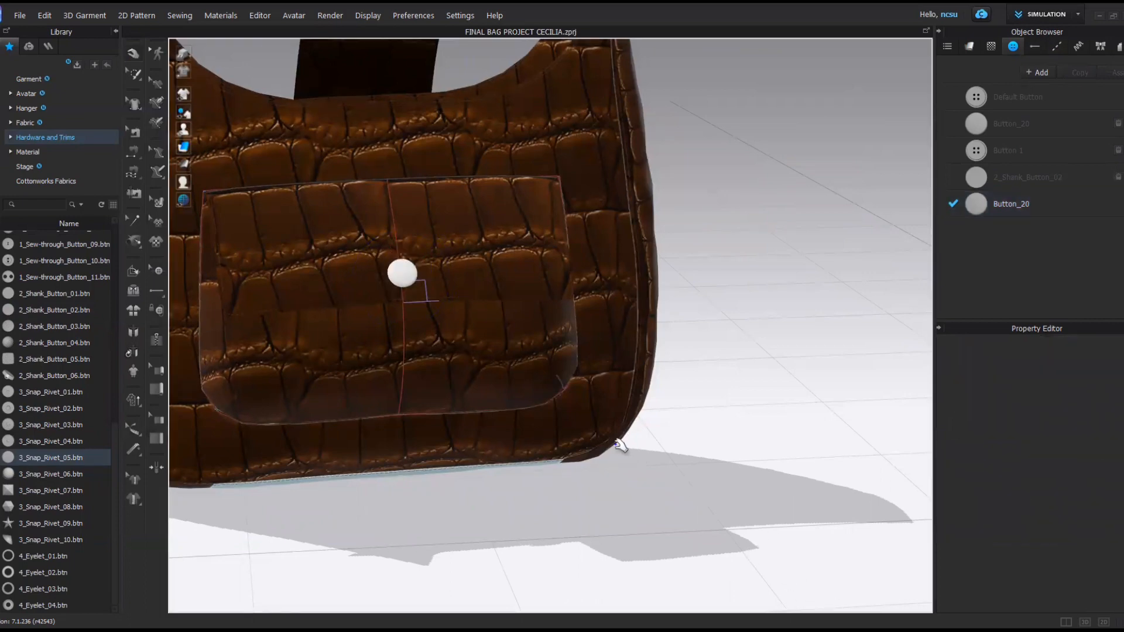
pyautogui.moveTo(582, 439); pyautogui.dragTo(609, 377, button='right')
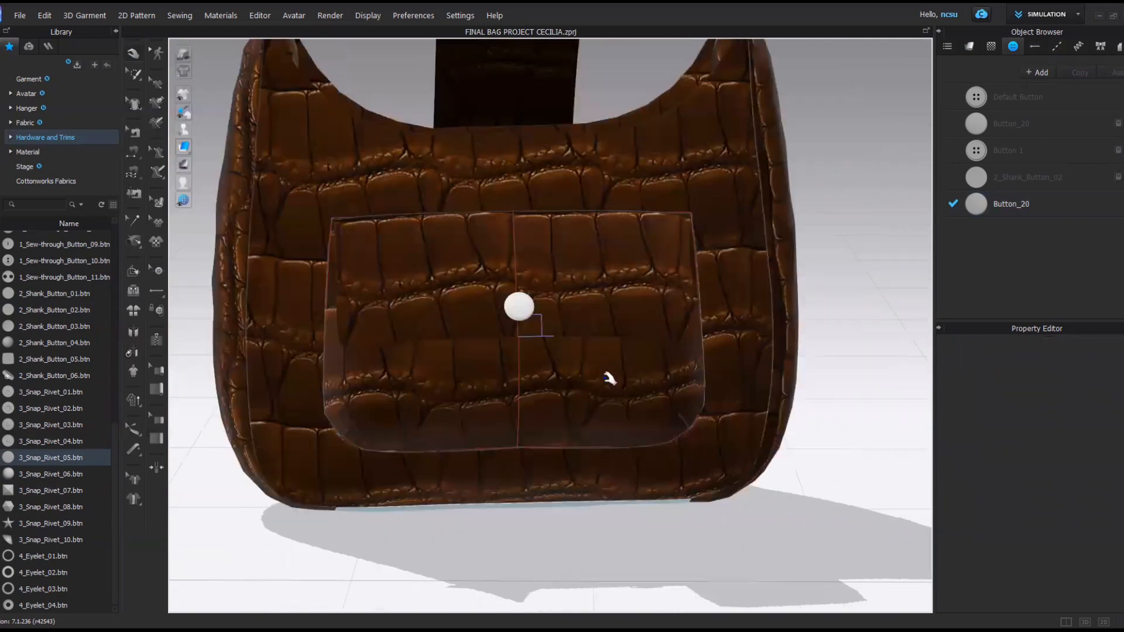
# Set the snap rivet button's material type to Fabric_Shiny and its colour to Orange 3
pyautogui.click(1076, 203)
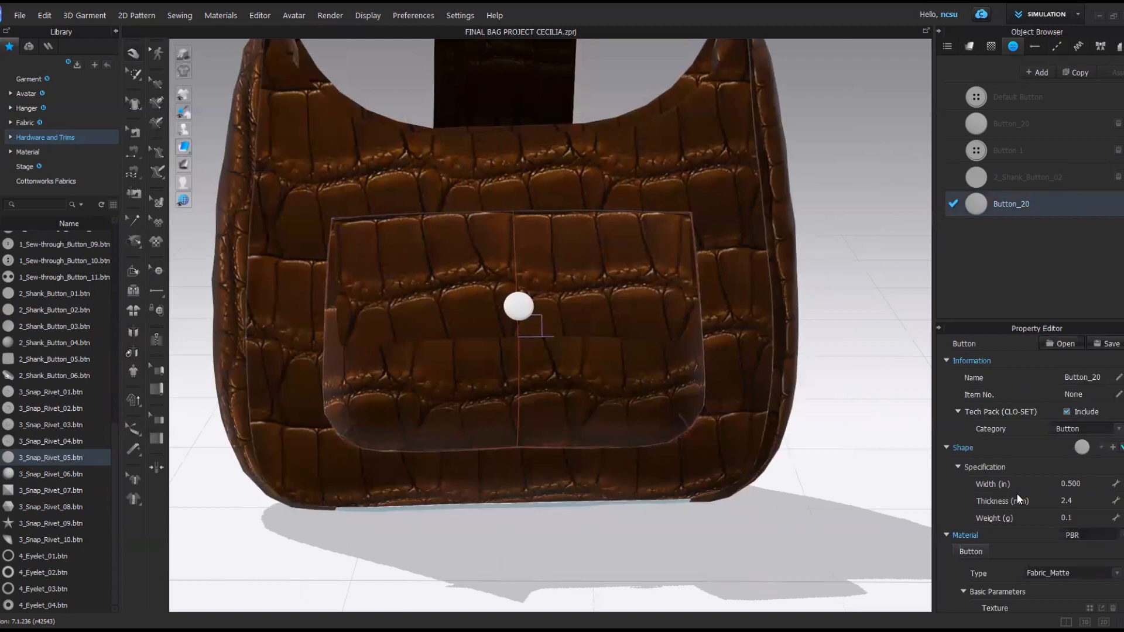
pyautogui.scroll(-3, 1028, 508)
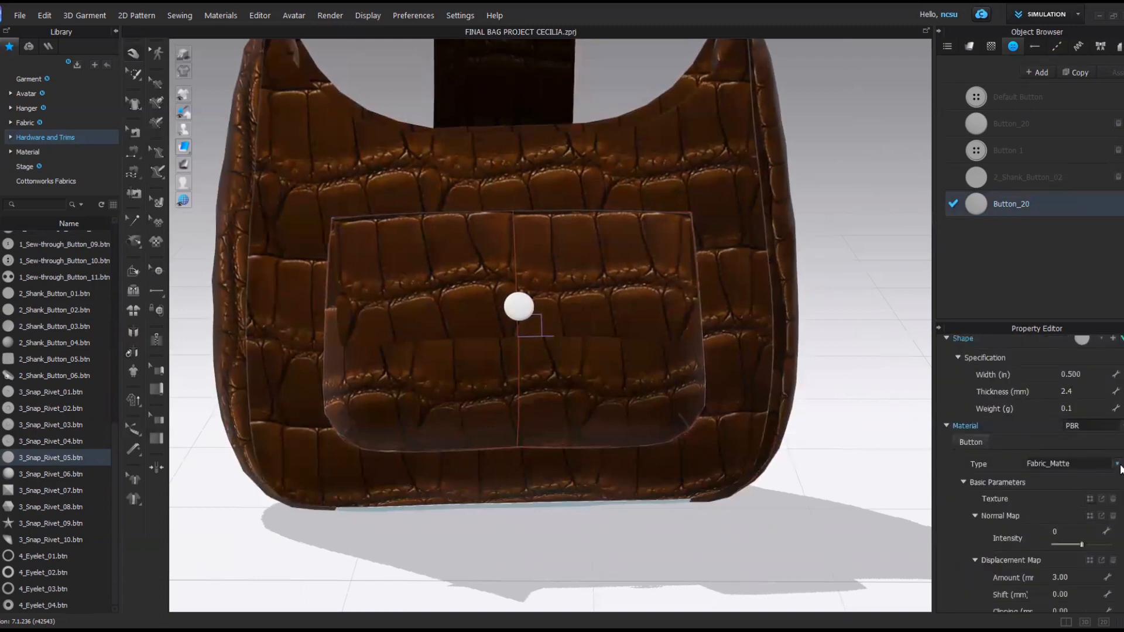
pyautogui.click(1117, 464)
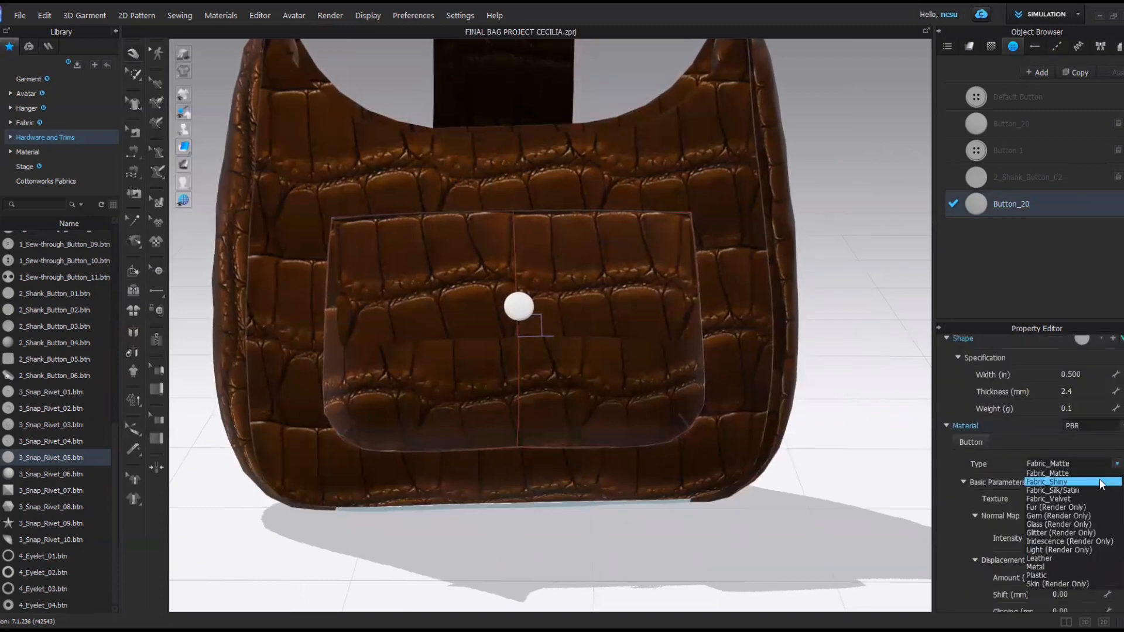
pyautogui.click(1101, 483)
pyautogui.scroll(-6, 1048, 488)
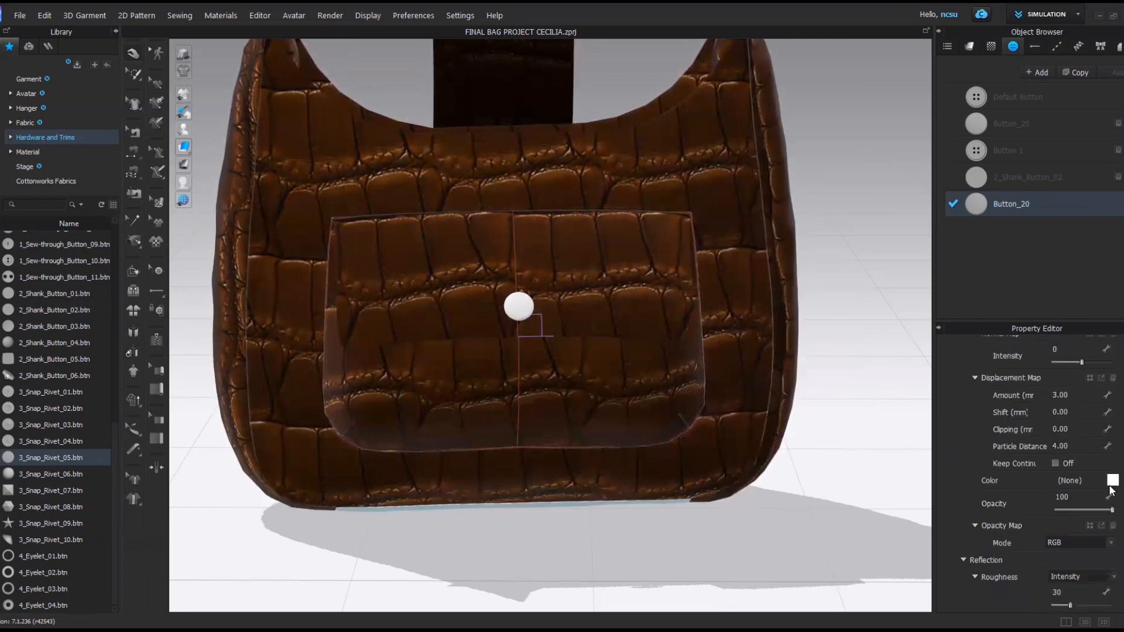
pyautogui.click(1113, 481)
pyautogui.click(408, 391)
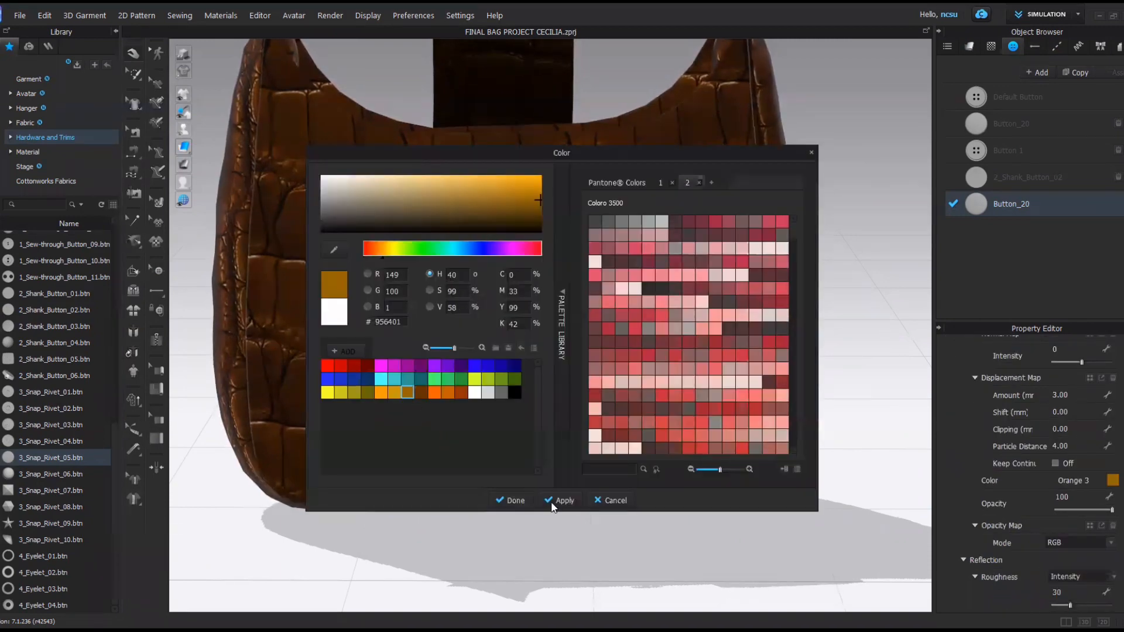
pyautogui.click(559, 502)
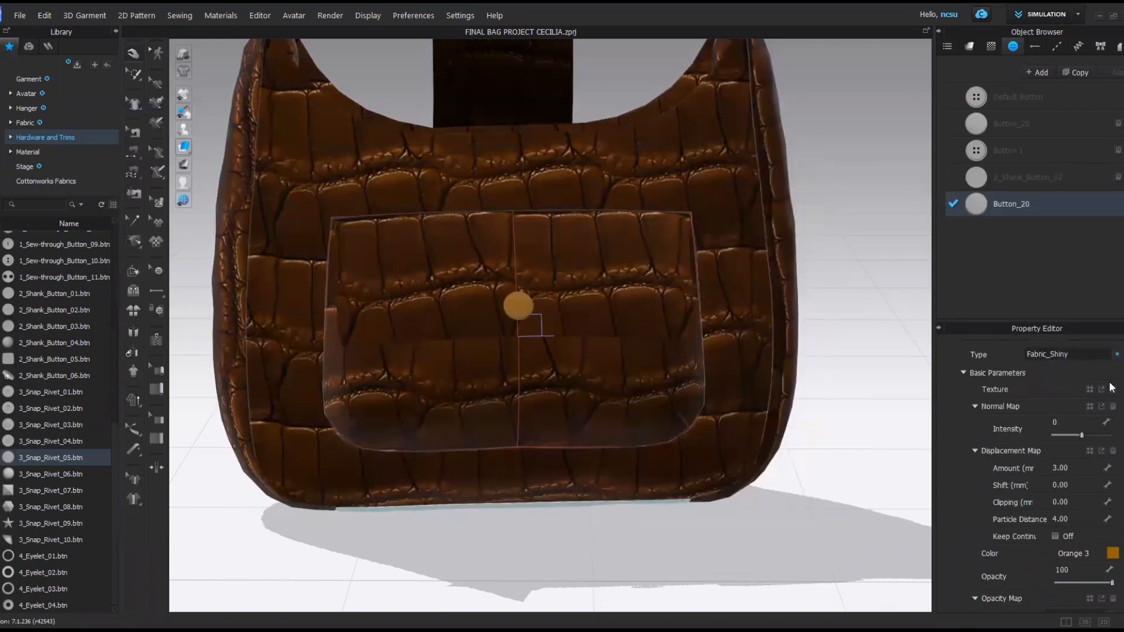
# Change the snap rivet button's material type to Metal
pyautogui.click(1071, 354)
pyautogui.click(1064, 459)
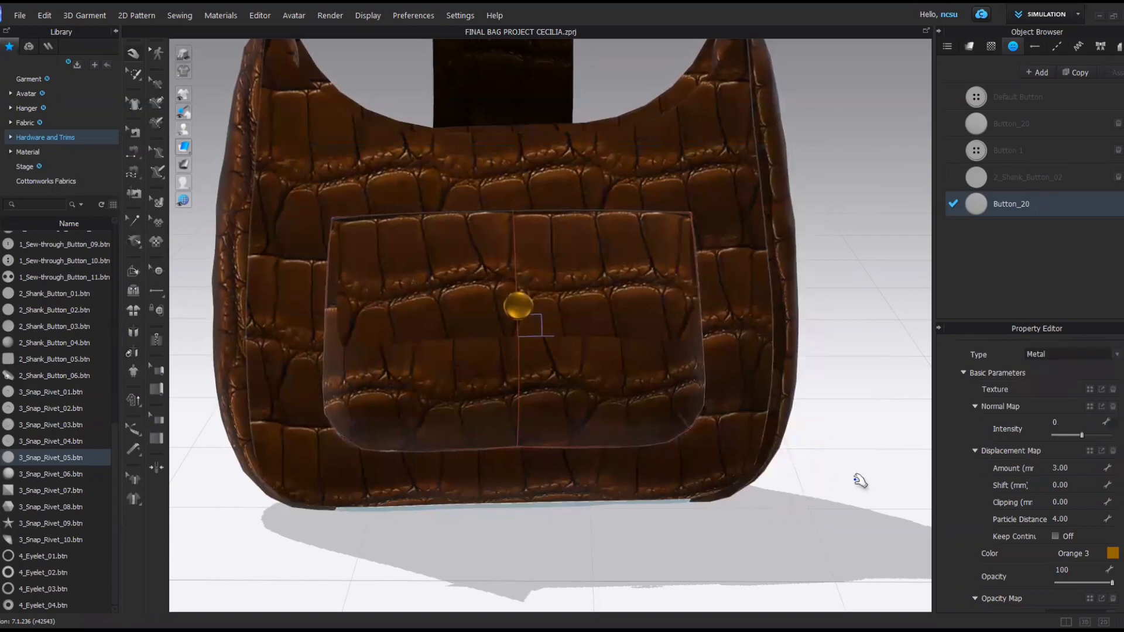
# Examine the bag's top closure tab from the front and side, selecting its pattern piece
pyautogui.moveTo(859, 480); pyautogui.dragTo(808, 454, button='right')
pyautogui.moveTo(542, 284); pyautogui.dragTo(635, 357, button='right')
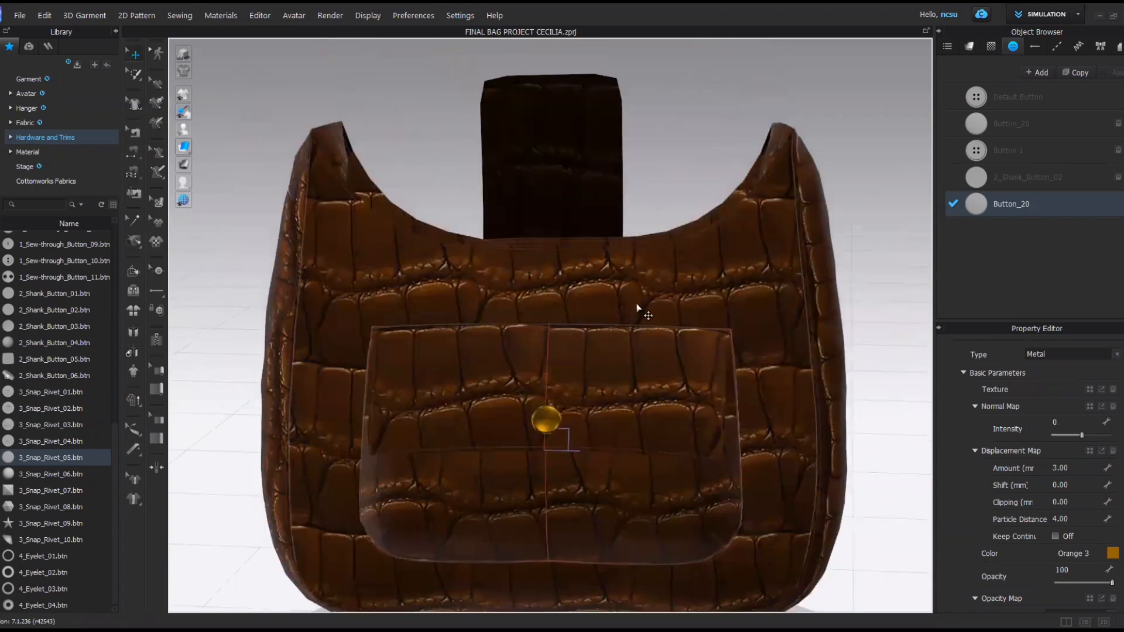
pyautogui.moveTo(638, 309); pyautogui.dragTo(529, 396, button='right')
pyautogui.click(596, 223)
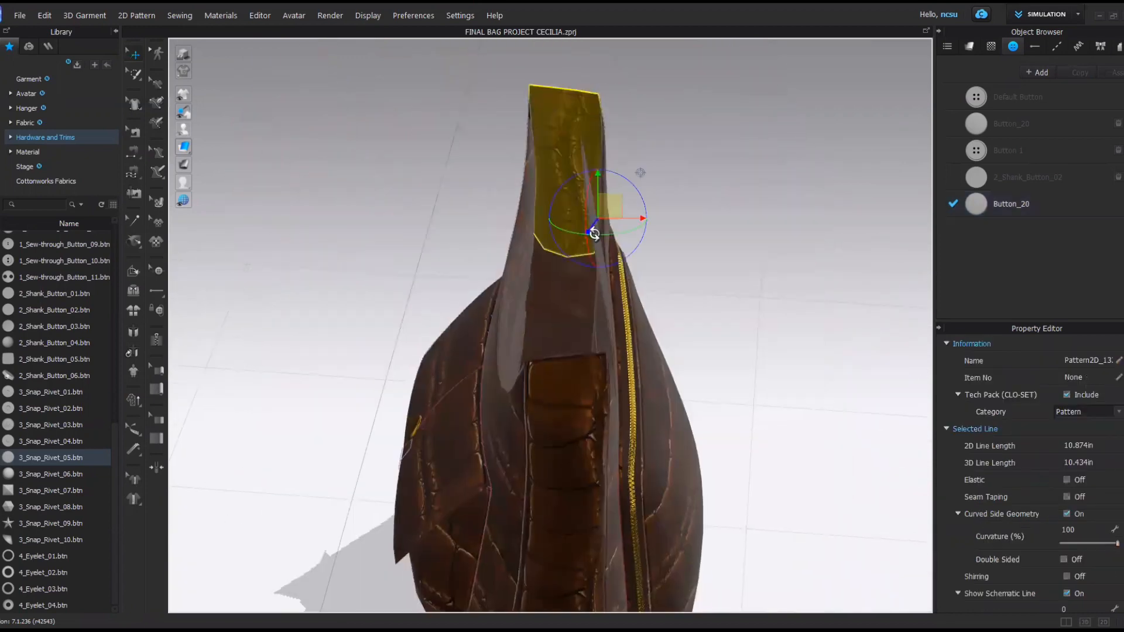
pyautogui.click(590, 204)
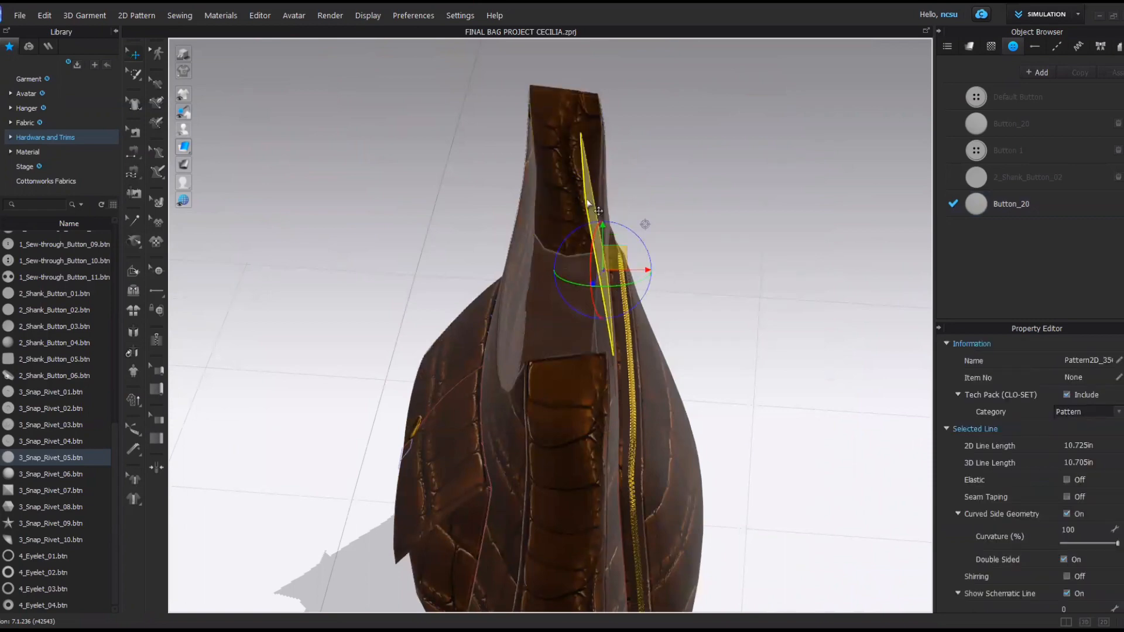
pyautogui.moveTo(672, 311); pyautogui.dragTo(823, 235, button='right')
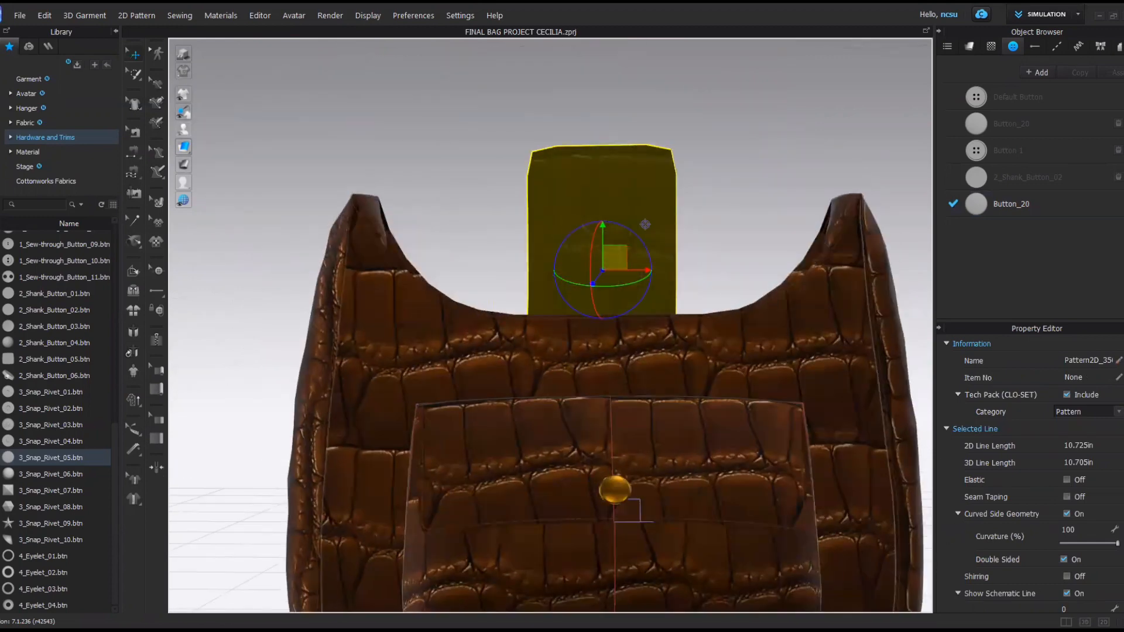
# Add a horizontal buttonhole on the centreline of the bag's front panel, just below its upper edge
pyautogui.click(1104, 620)
pyautogui.scroll(5, 607, 396)
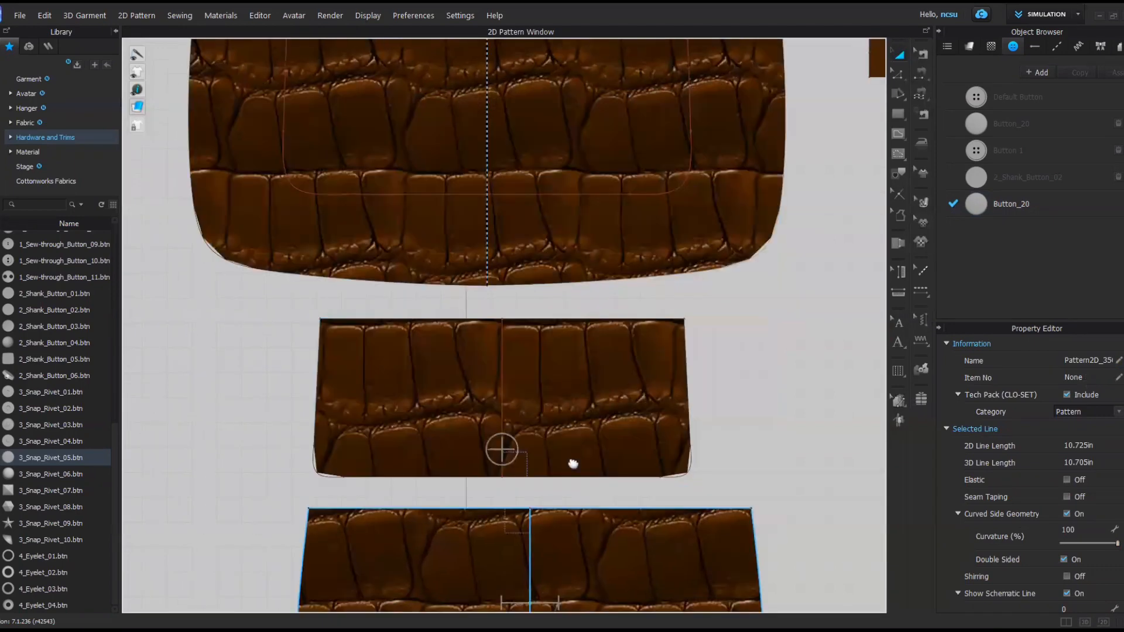
pyautogui.scroll(-3, 541, 483)
pyautogui.scroll(-3, 550, 494)
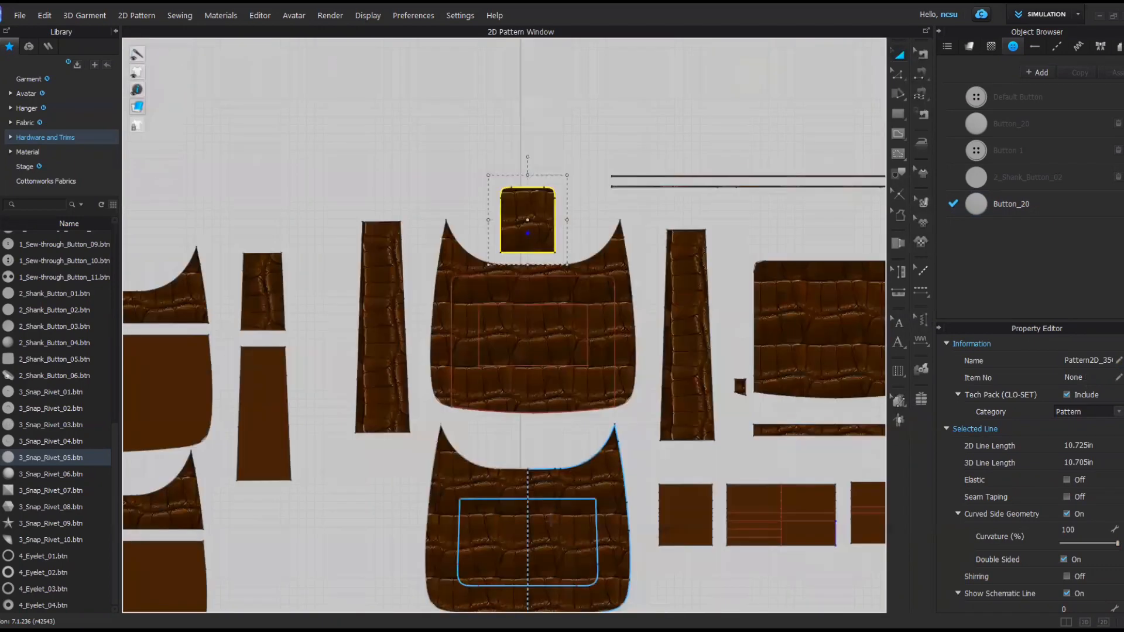
pyautogui.scroll(3, 534, 255)
pyautogui.moveTo(559, 520); pyautogui.dragTo(537, 397, button='middle')
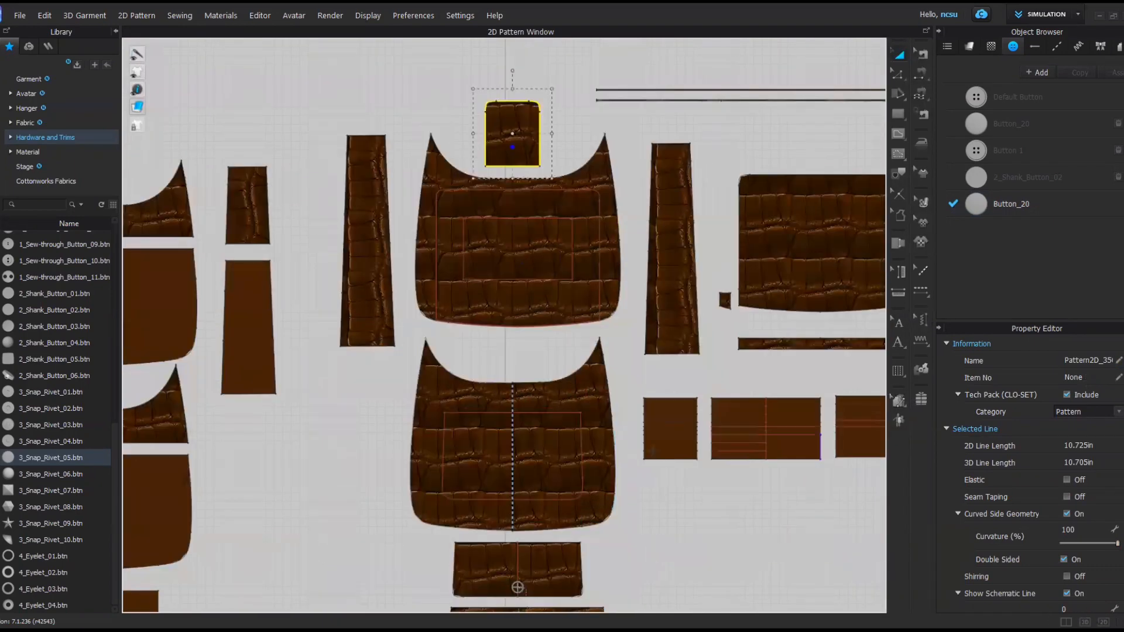
pyautogui.click(613, 417)
pyautogui.click(1066, 622)
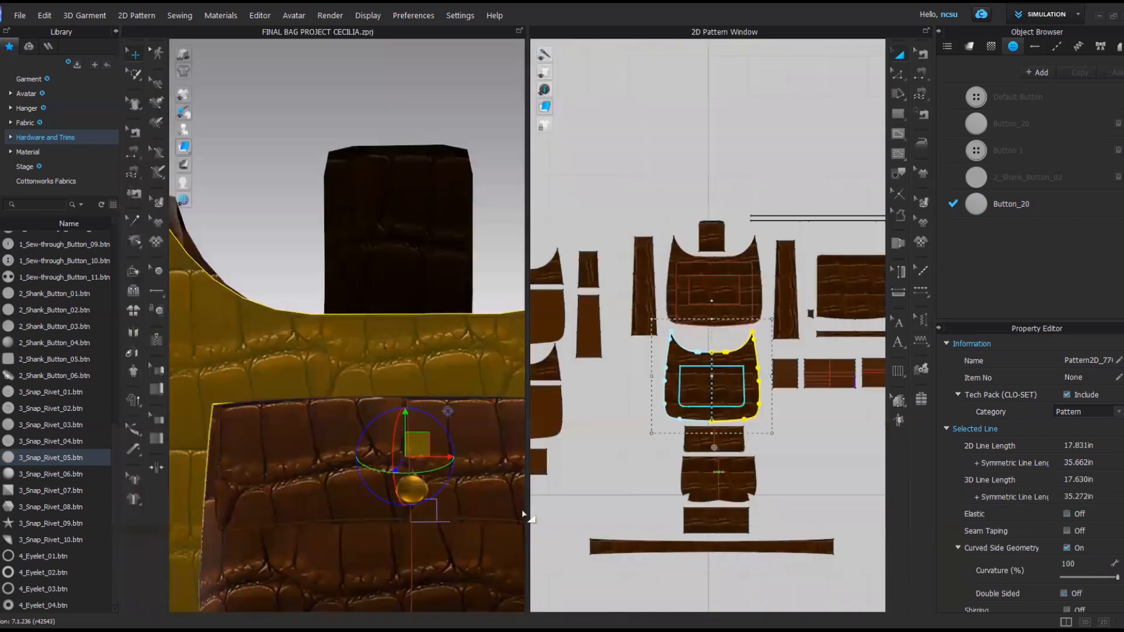
pyautogui.click(1099, 619)
pyautogui.scroll(6, 533, 437)
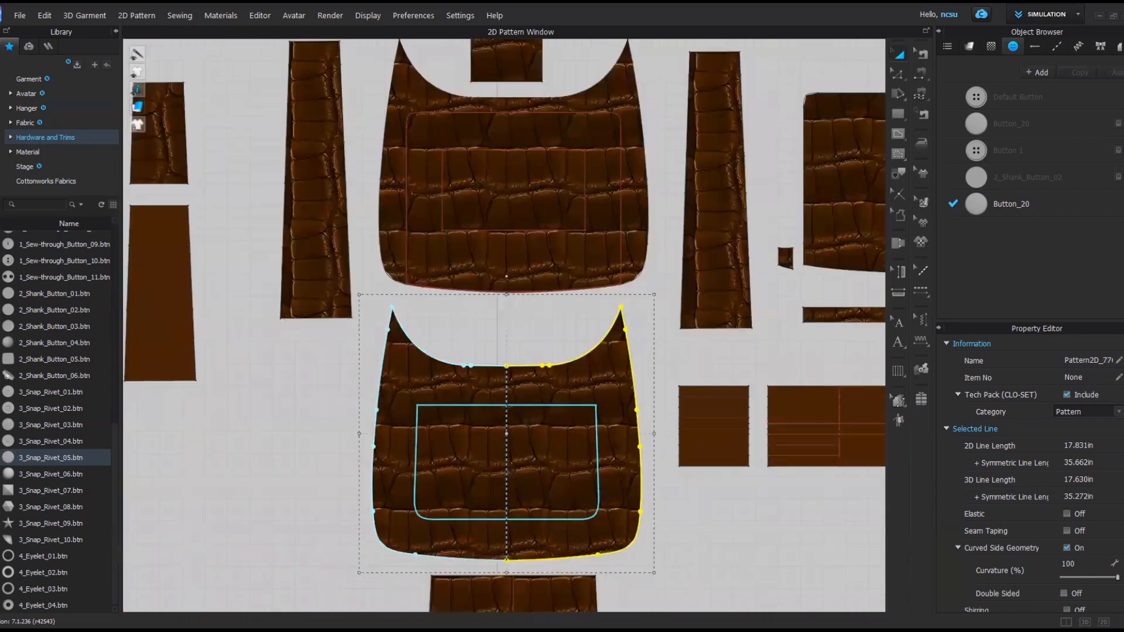
pyautogui.click(212, 16)
pyautogui.moveTo(228, 57)
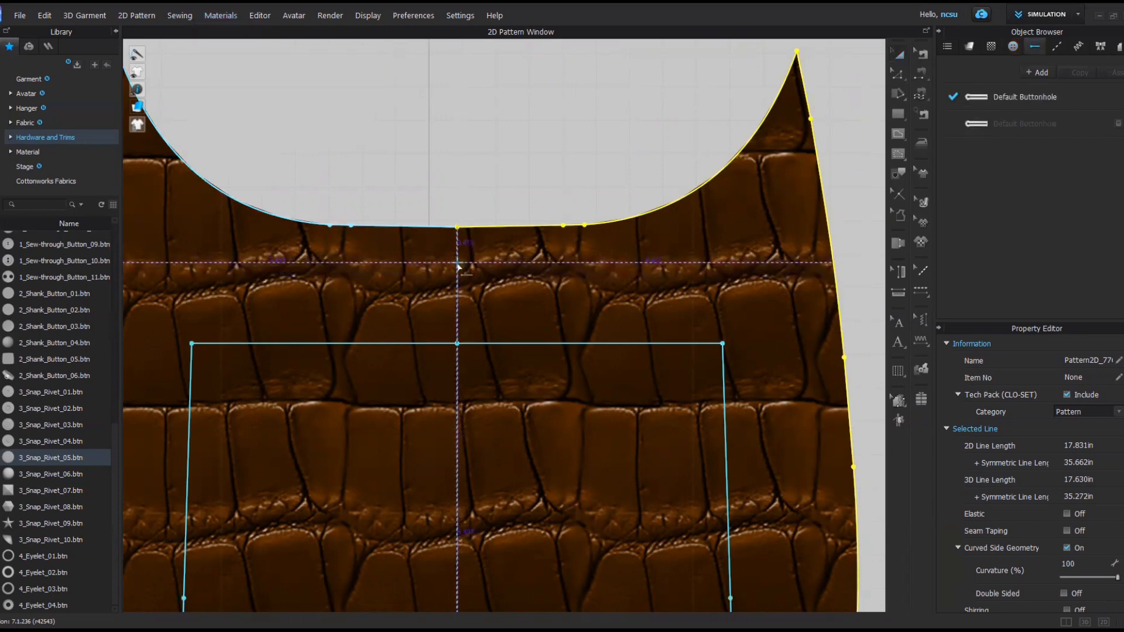
pyautogui.click(458, 265)
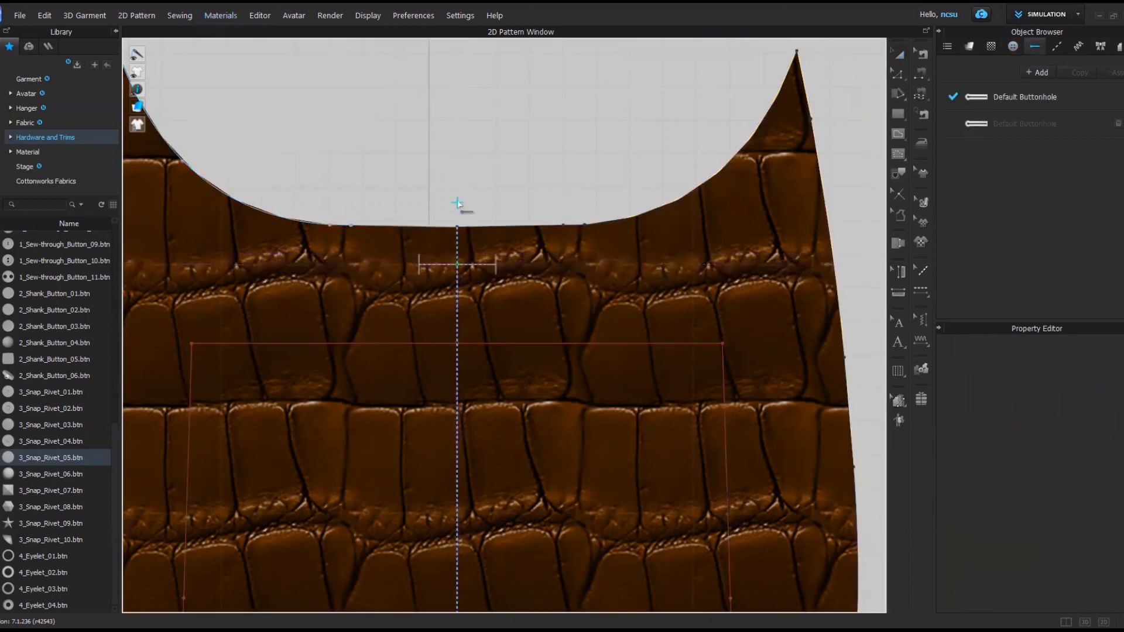
# Place a Button_20 snap rivet on the top closure tab, near the middle of its free end
pyautogui.scroll(-4, 458, 202)
pyautogui.moveTo(458, 176); pyautogui.dragTo(485, 403, button='middle')
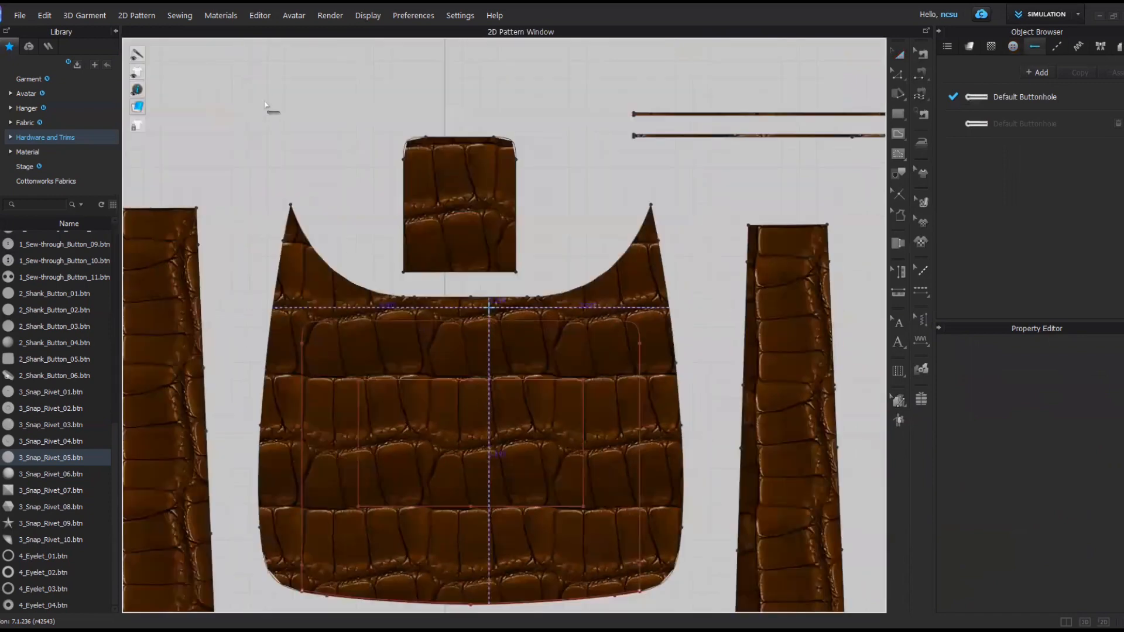
pyautogui.click(227, 18)
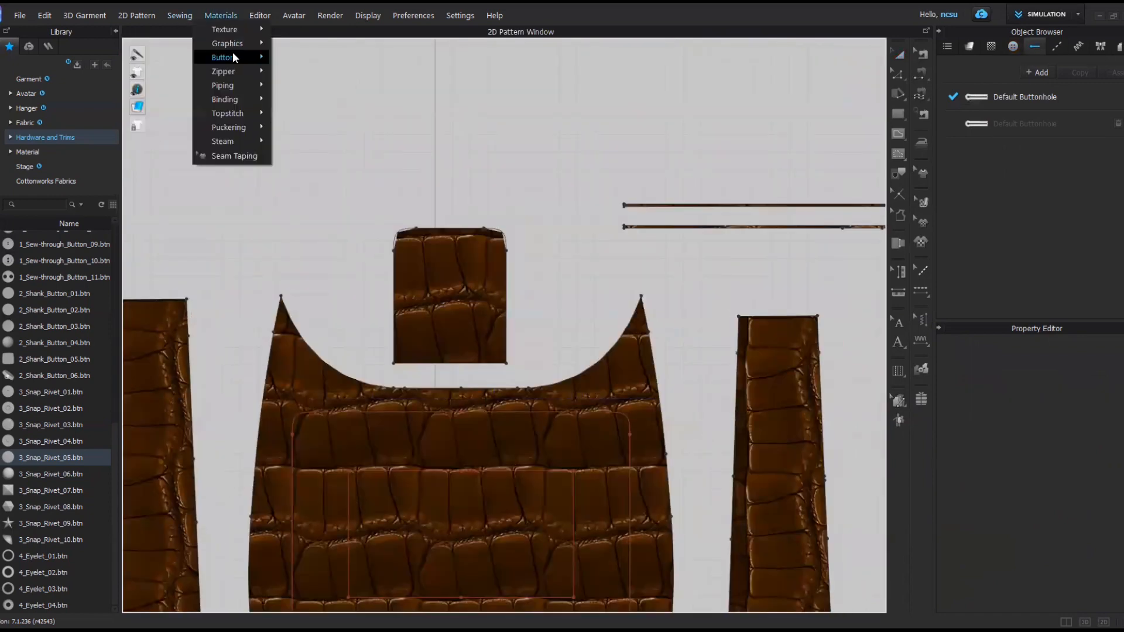
pyautogui.click(305, 69)
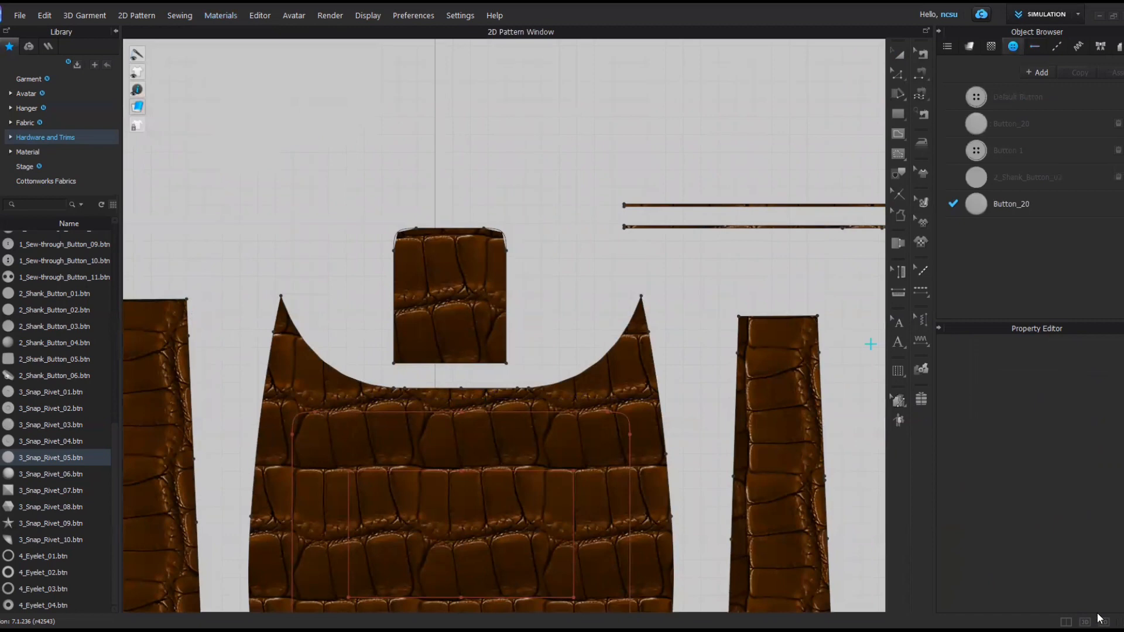
pyautogui.click(1085, 622)
pyautogui.moveTo(827, 351); pyautogui.dragTo(598, 204, button='right')
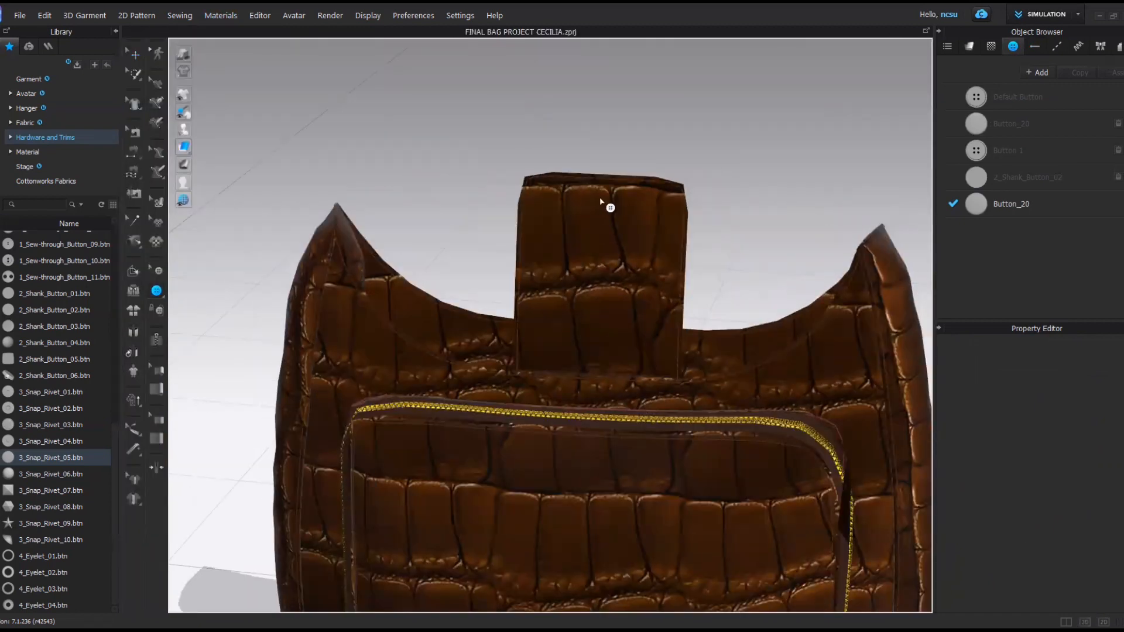
pyautogui.click(602, 202)
# Fasten the closure tab's button to the new buttonhole on the bag's front panel
pyautogui.moveTo(756, 334); pyautogui.dragTo(331, 95, button='right')
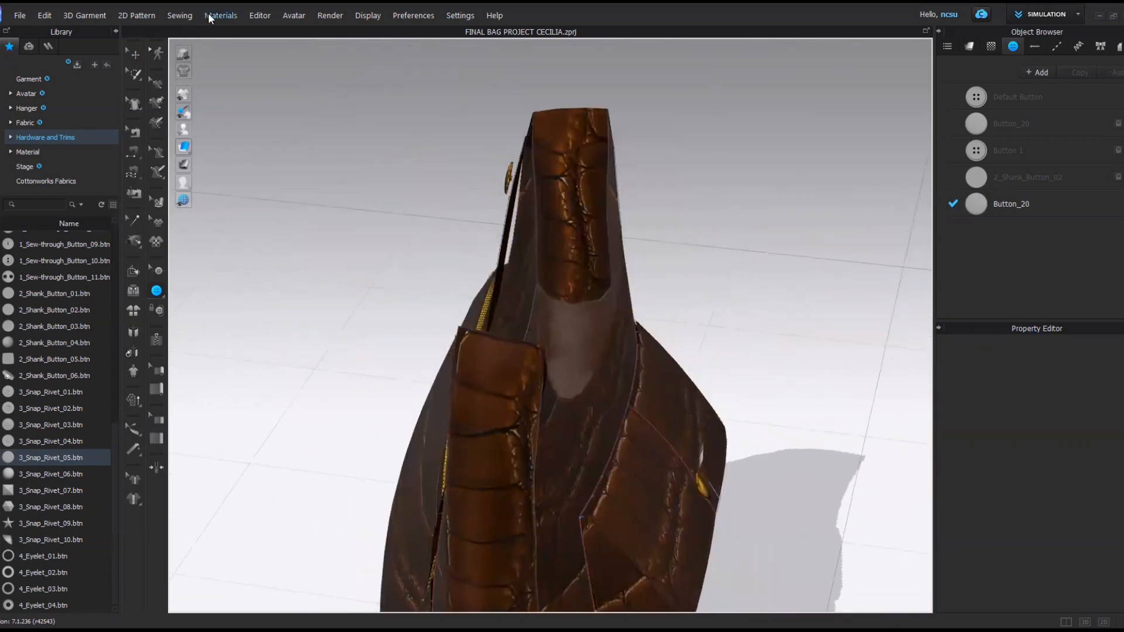
pyautogui.click(219, 15)
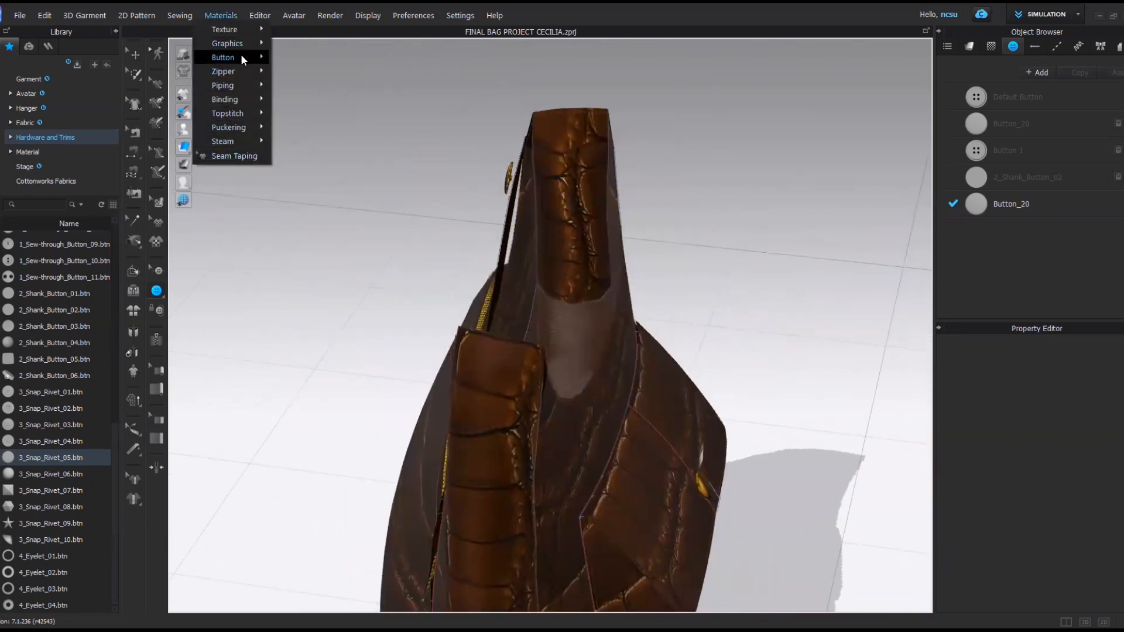
pyautogui.moveTo(240, 57)
pyautogui.click(309, 100)
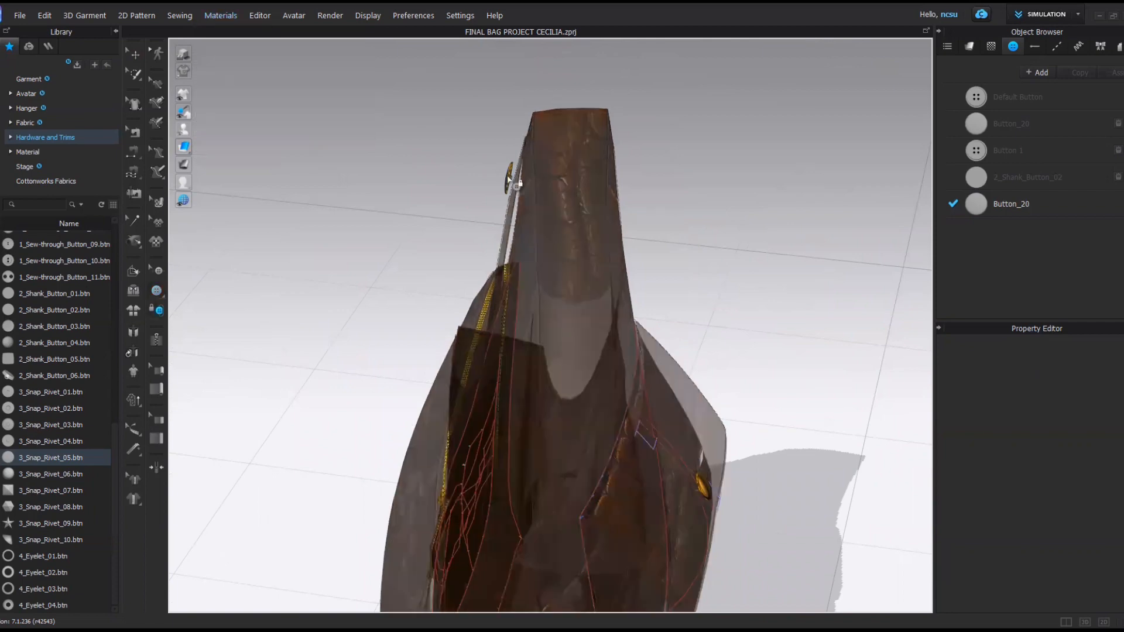
pyautogui.moveTo(686, 447); pyautogui.dragTo(567, 431, button='right')
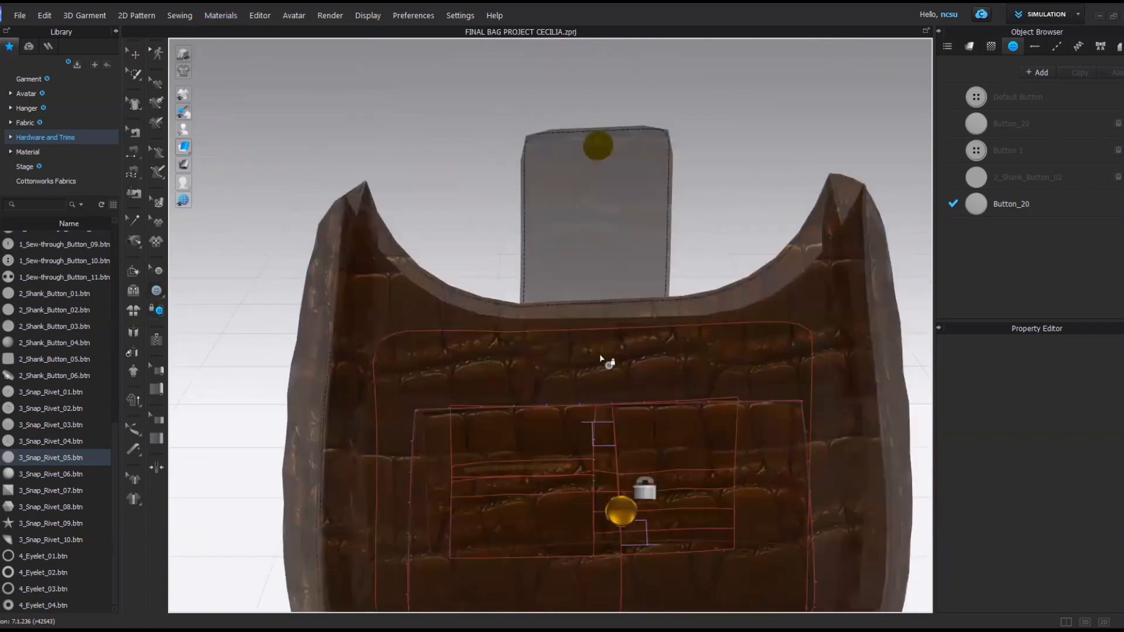
pyautogui.moveTo(665, 364); pyautogui.dragTo(700, 306, button='right')
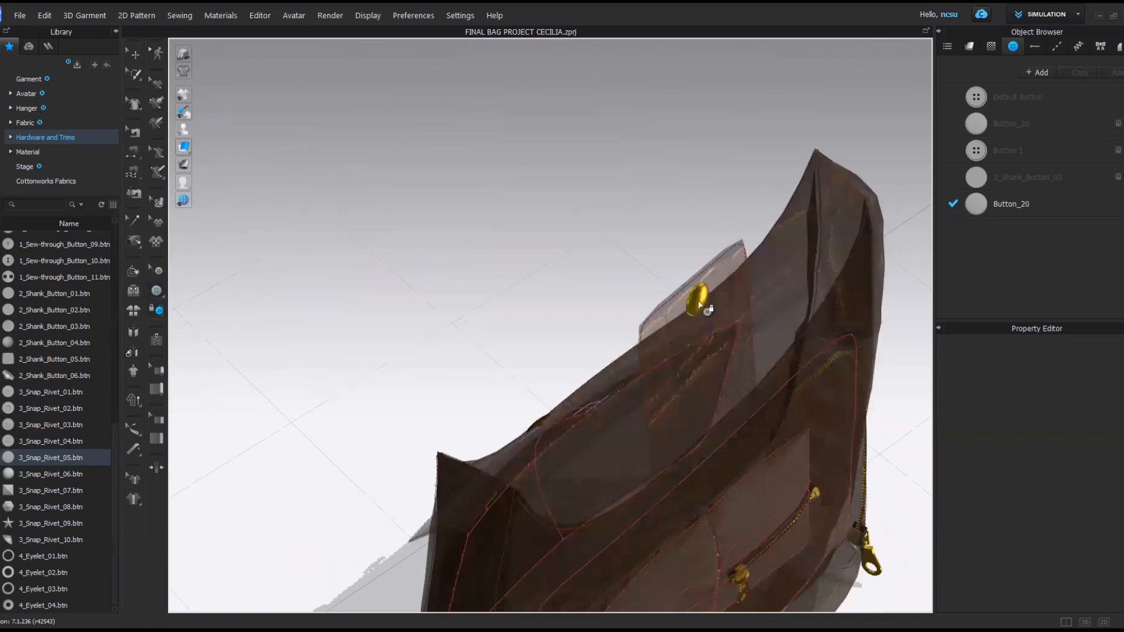
pyautogui.click(1103, 620)
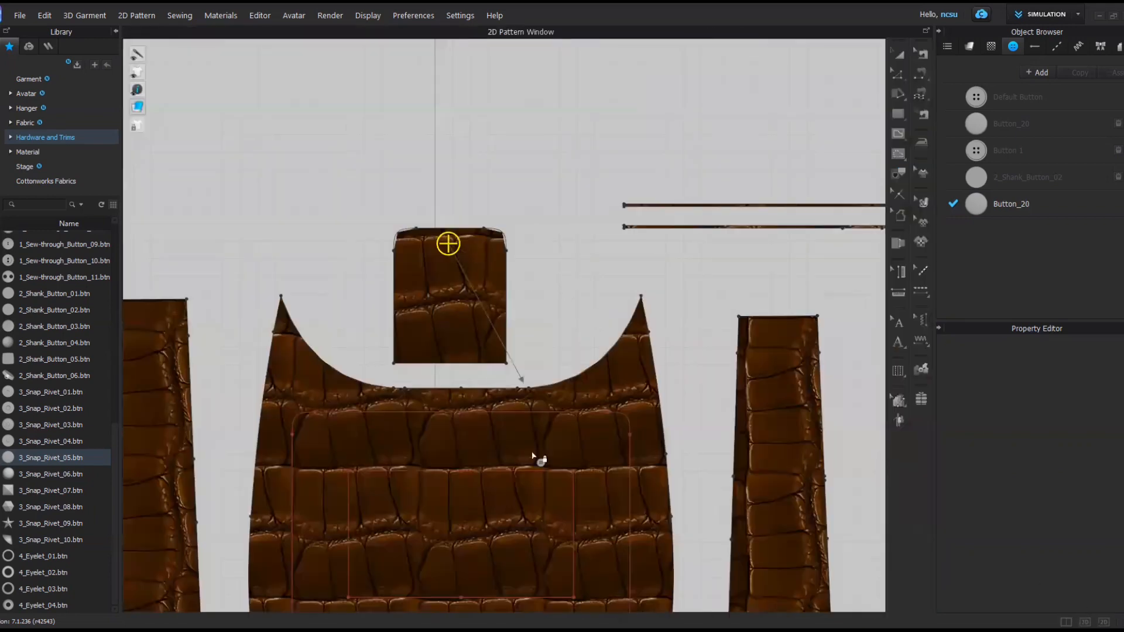
pyautogui.scroll(5, 658, 210)
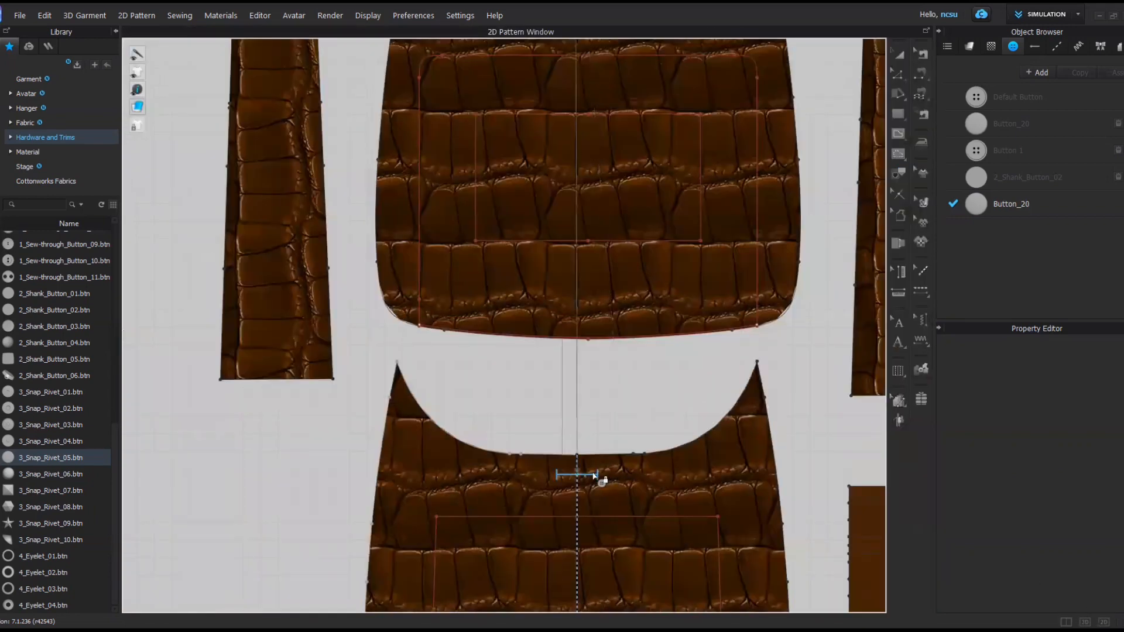
pyautogui.click(1084, 620)
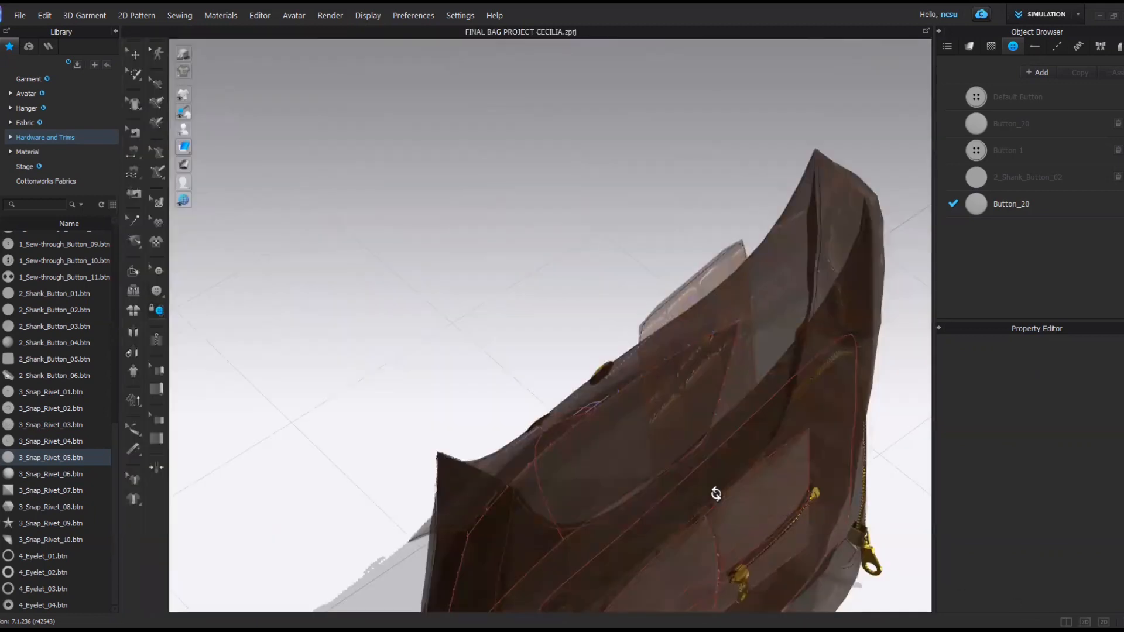
pyautogui.moveTo(717, 495); pyautogui.dragTo(798, 404, button='right')
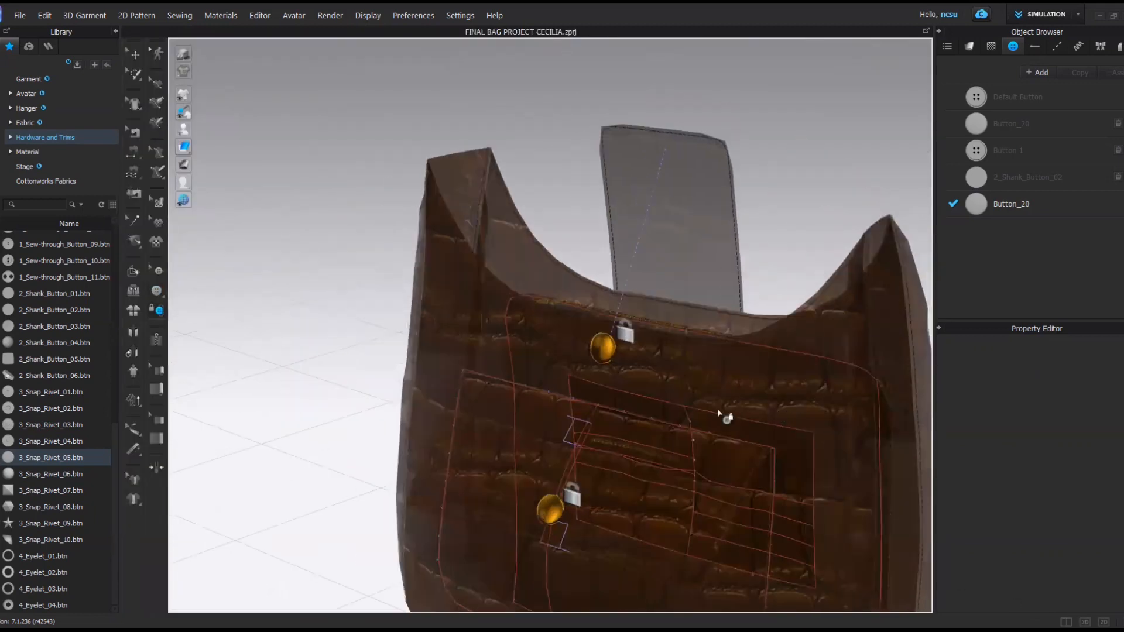
# Simulate the bag so the top tab folds over the front panel, and inspect the closure from side and front
pyautogui.click(135, 54)
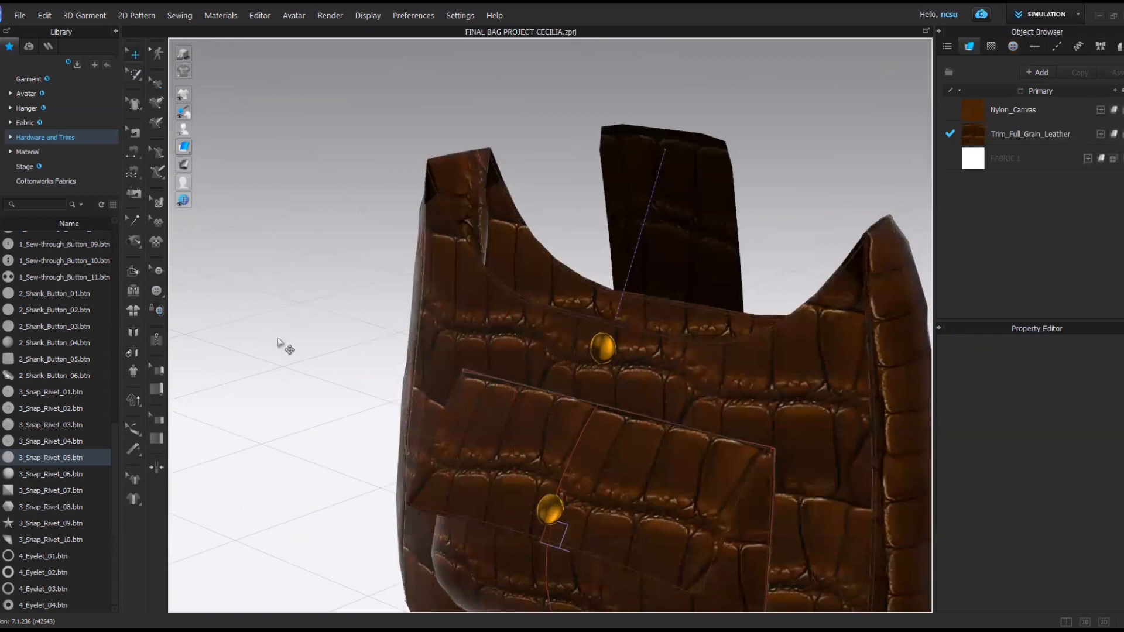
pyautogui.moveTo(660, 377); pyautogui.dragTo(560, 377, button='right')
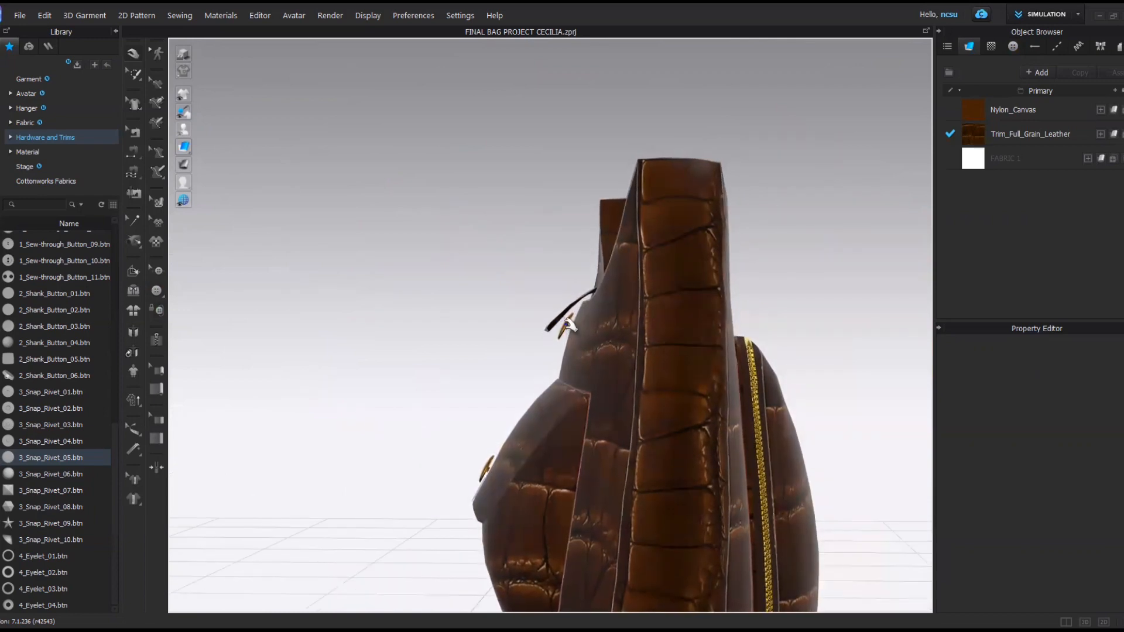
pyautogui.click(565, 325)
pyautogui.moveTo(564, 326); pyautogui.dragTo(690, 431, button='right')
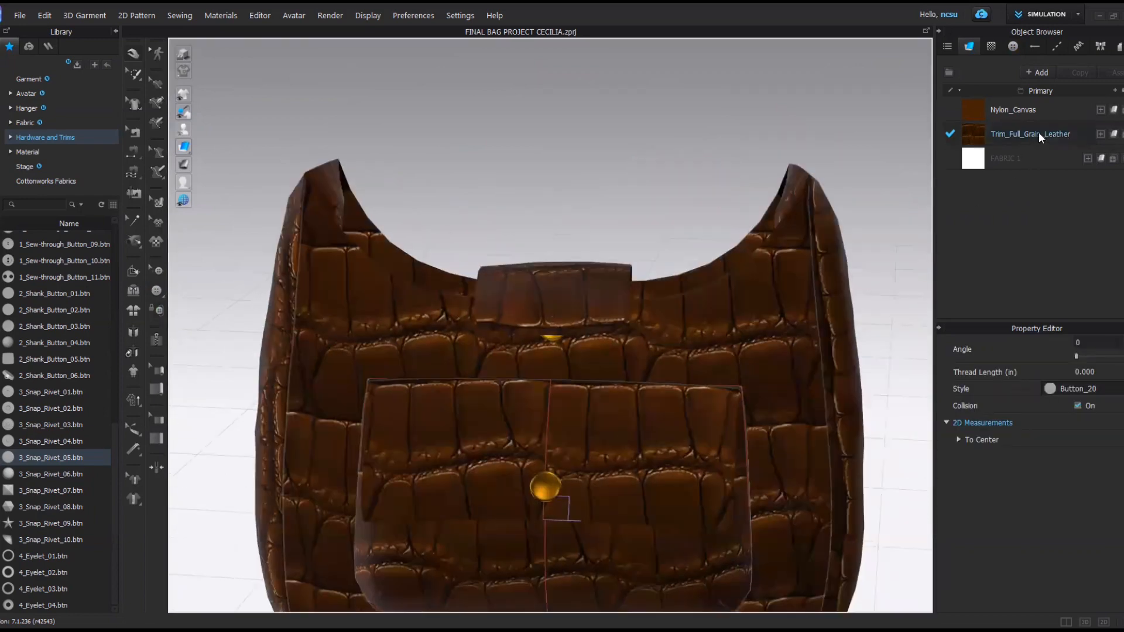
# Duplicate the active Button_20 style and assign Button_20 Copy 1 to the button on the top closure tab
pyautogui.click(1013, 46)
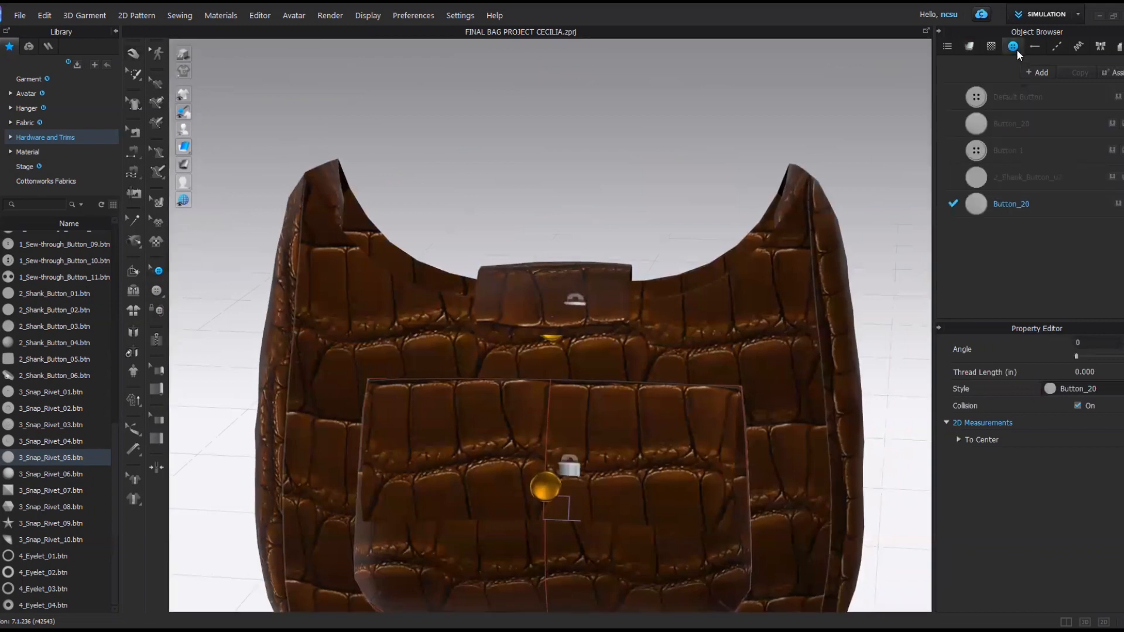
pyautogui.click(1077, 203)
pyautogui.click(1063, 72)
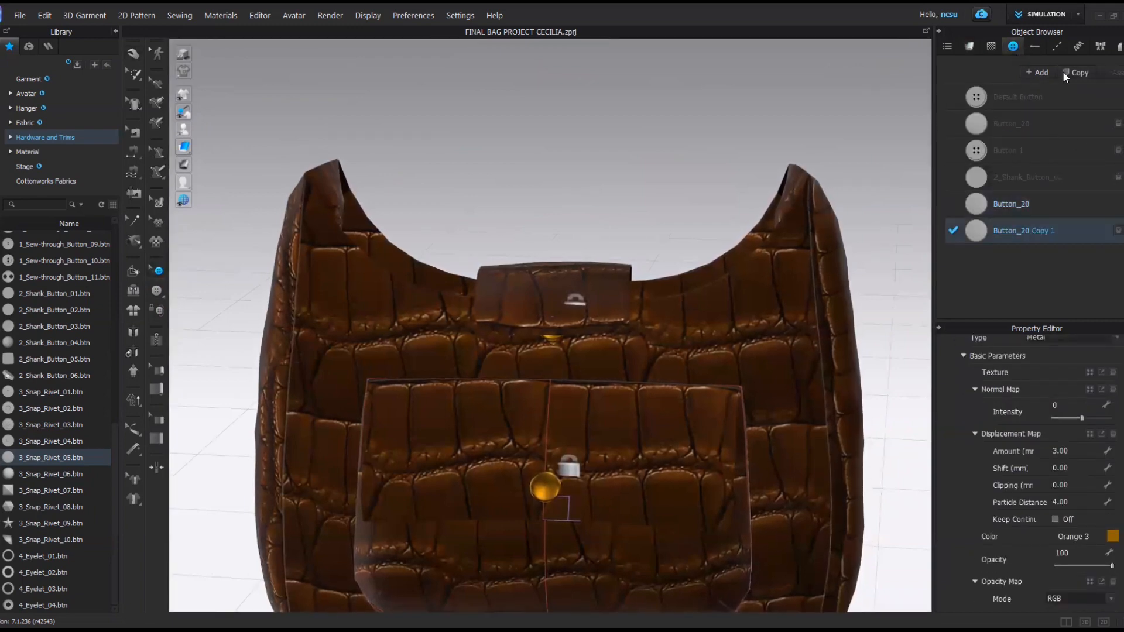
pyautogui.click(552, 341)
pyautogui.click(1113, 231)
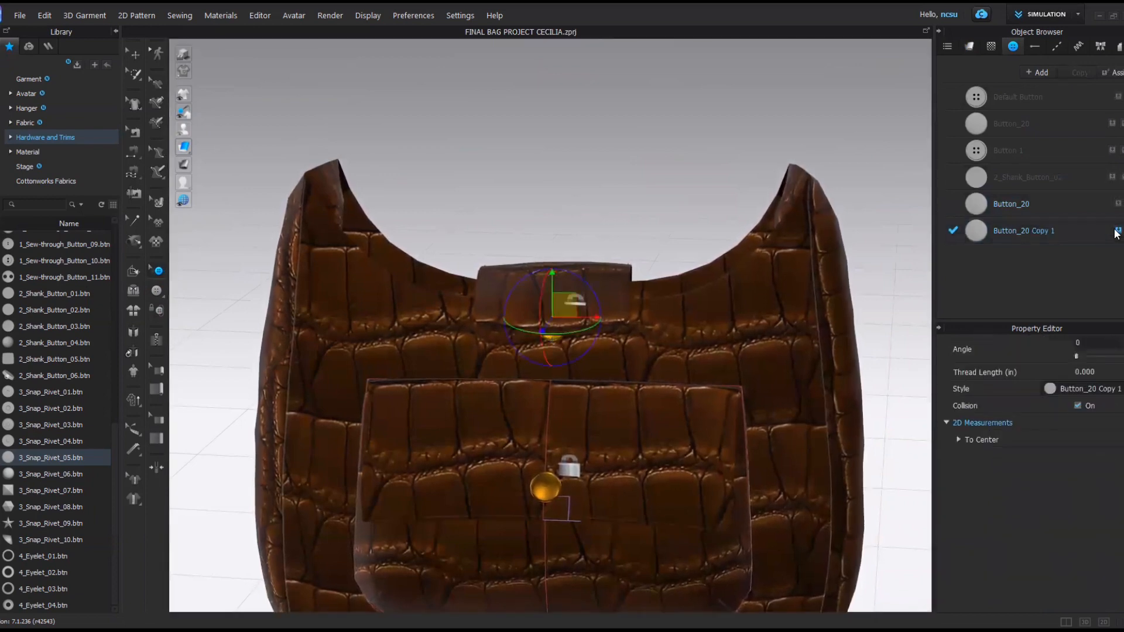
# Set the width of the Button_20 Copy 1 style to 0.250 in
pyautogui.click(1027, 232)
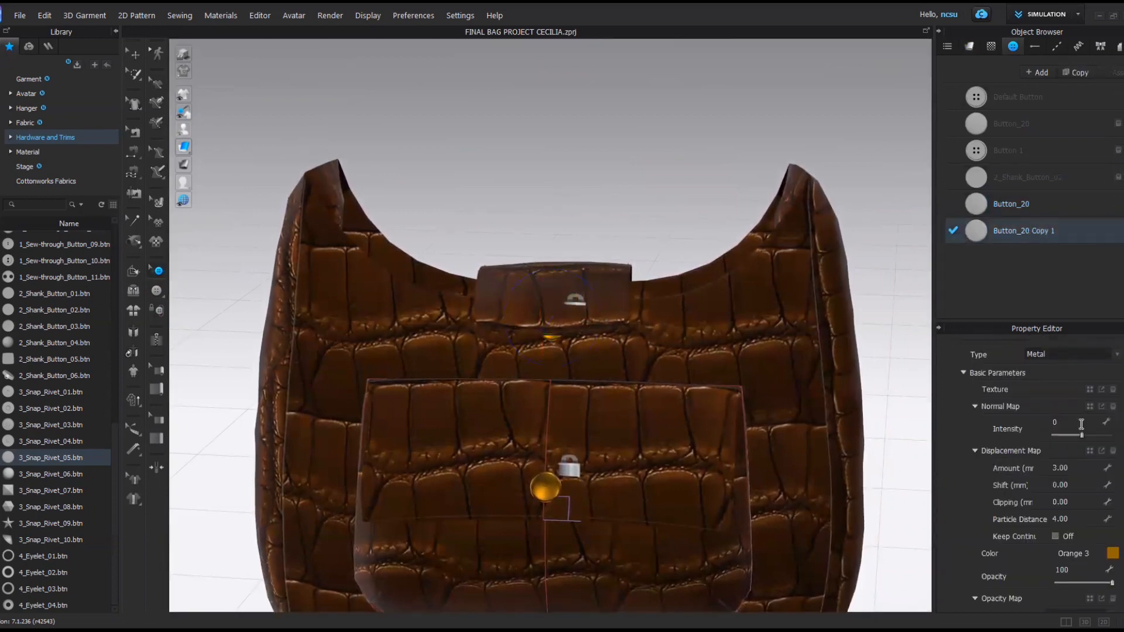
pyautogui.scroll(6, 1067, 402)
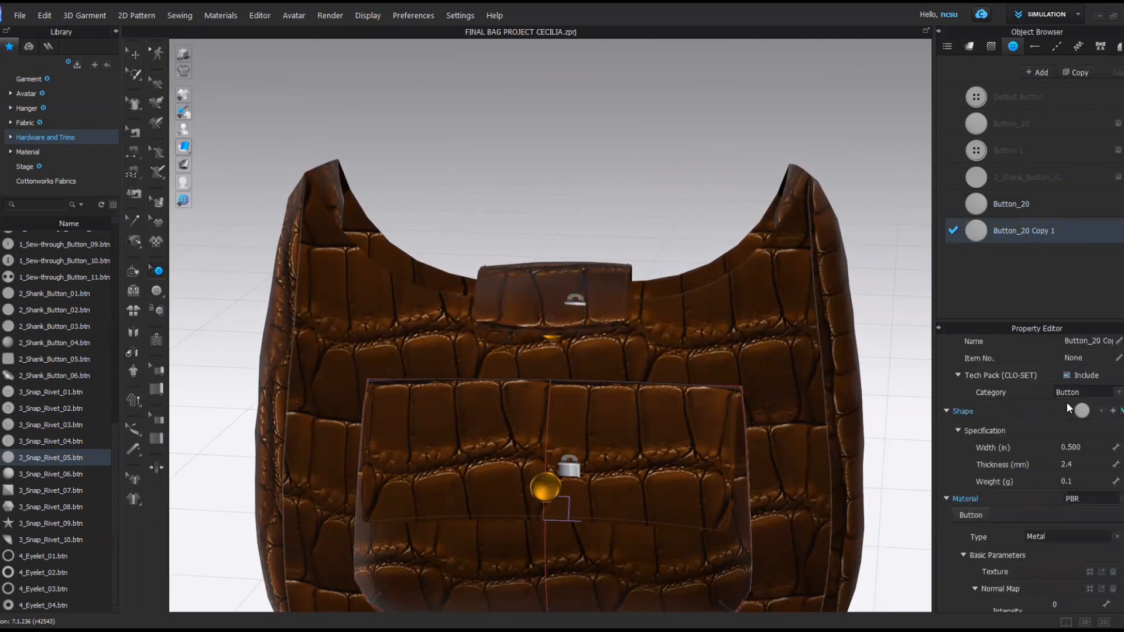
pyautogui.doubleClick(1072, 484)
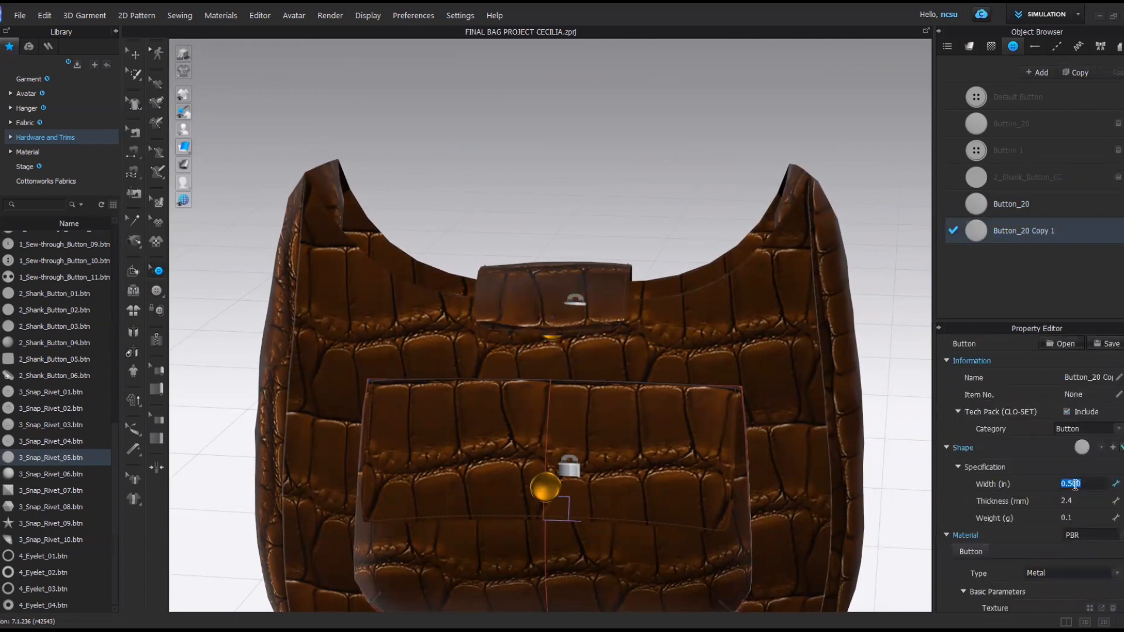
pyautogui.press('Return')
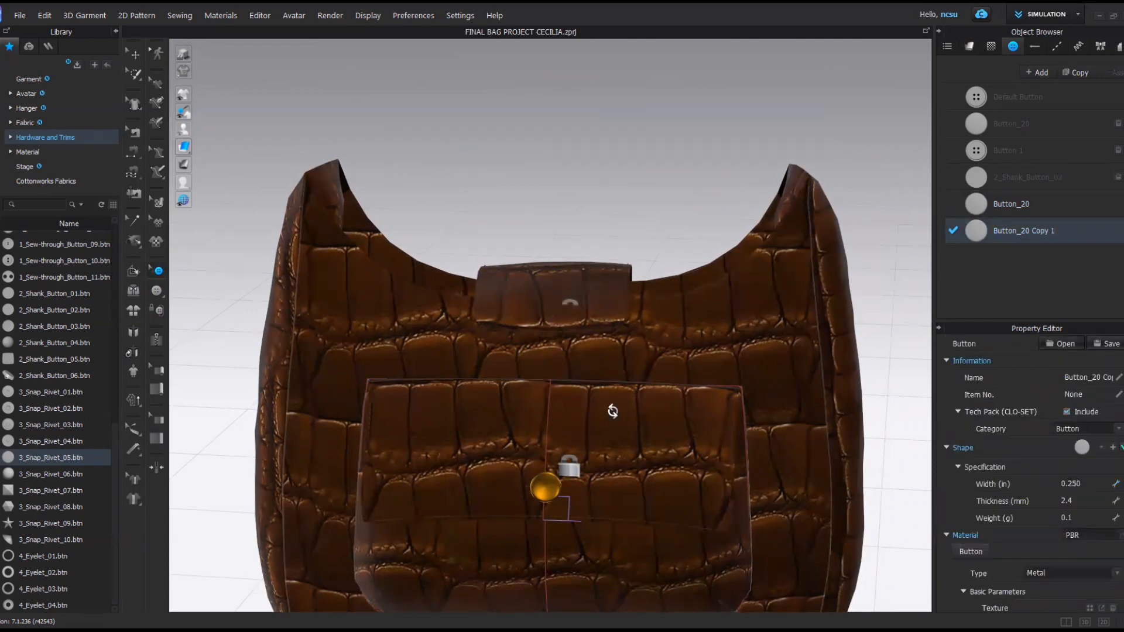
pyautogui.moveTo(612, 411); pyautogui.dragTo(711, 466, button='right')
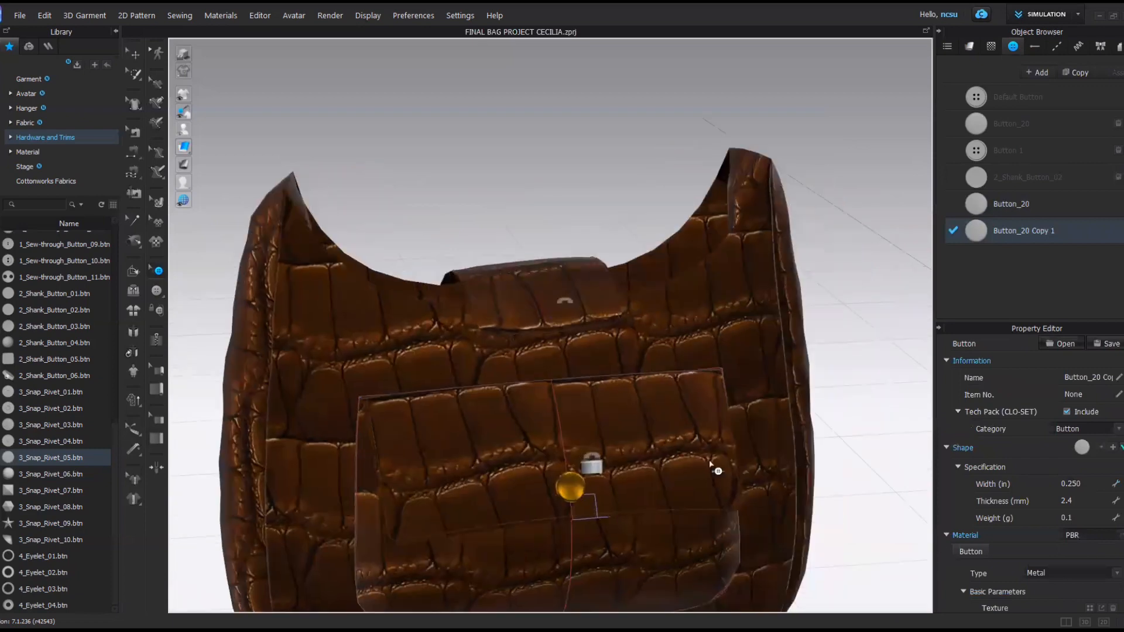
# Lower the opacity of the Button_20 Copy 1 metal material
pyautogui.scroll(-8, 1105, 564)
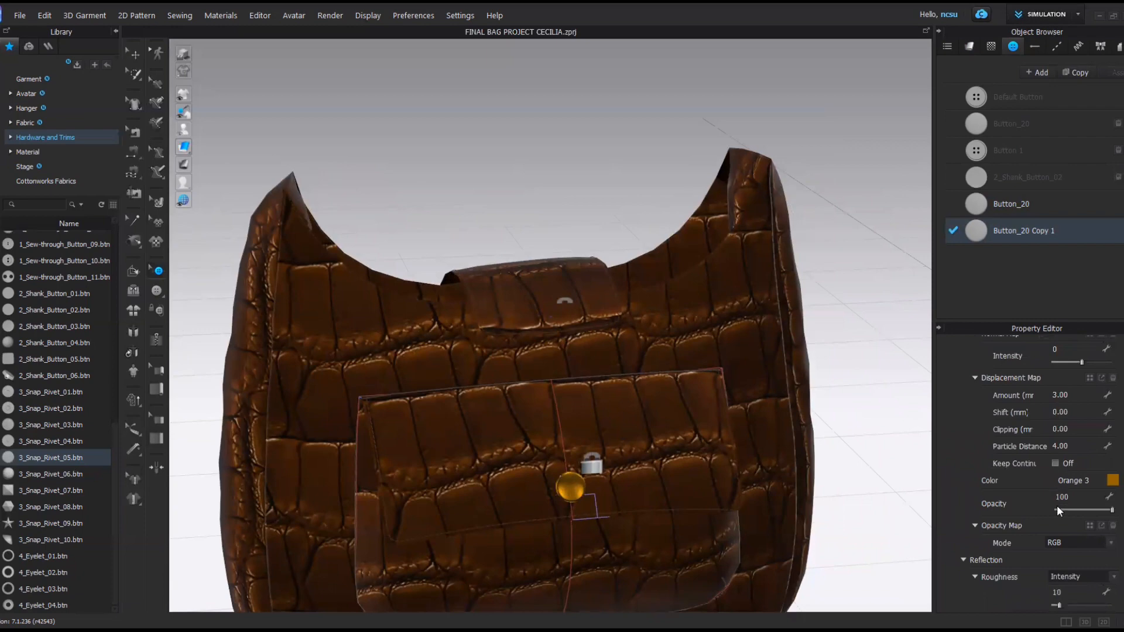
pyautogui.scroll(-3, 1073, 563)
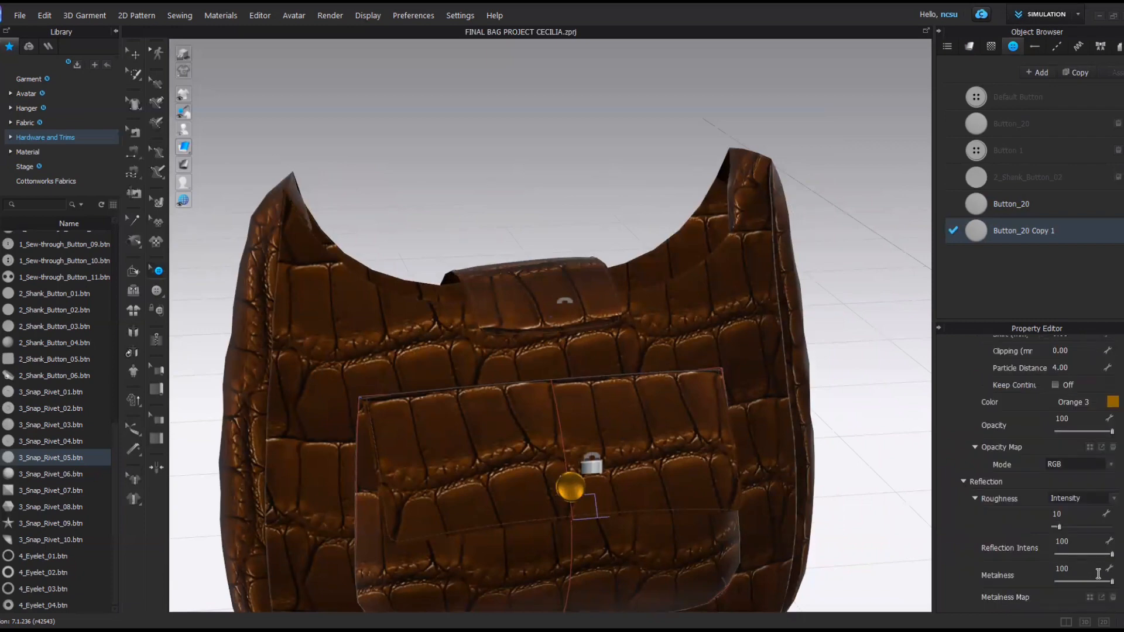
pyautogui.scroll(3, 1087, 553)
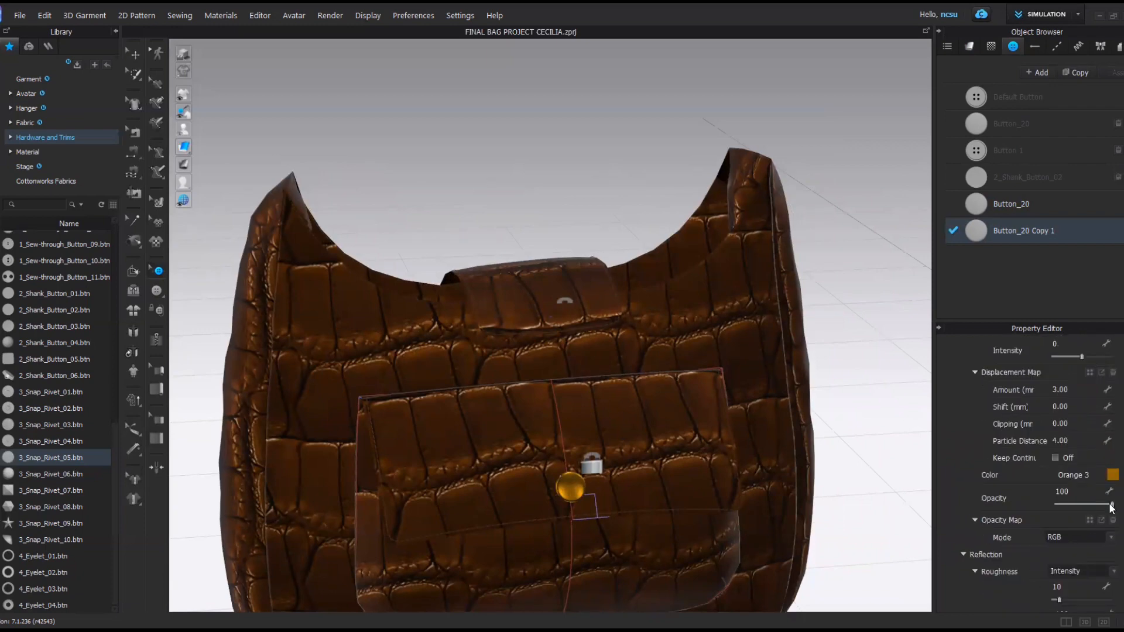
pyautogui.moveTo(1111, 504); pyautogui.dragTo(1106, 504)
pyautogui.press('BackSpace')
pyautogui.press('BackSpace')
pyautogui.press('Return')
pyautogui.scroll(10, 1068, 495)
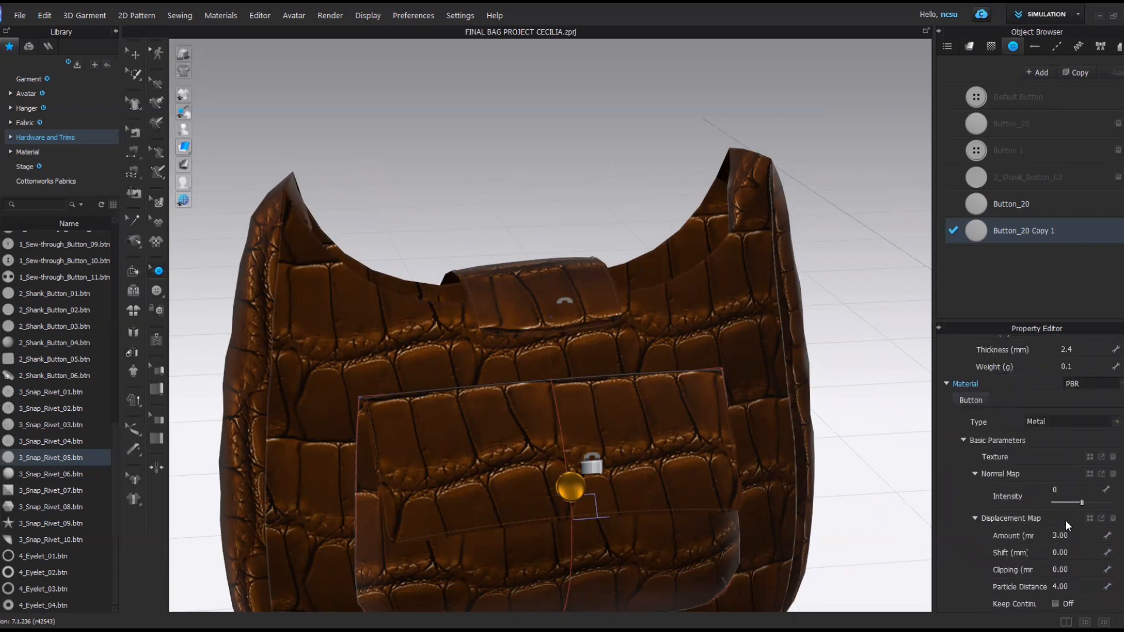
pyautogui.scroll(2, 1066, 521)
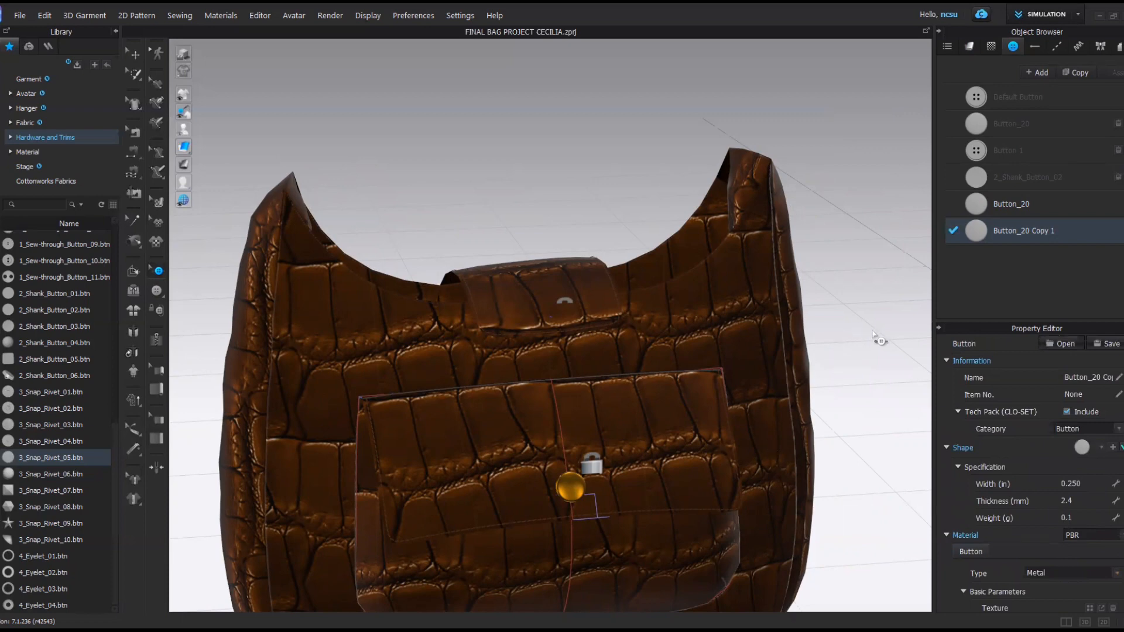
# Inspect the top closure tab from the side and the whole bag from the front
pyautogui.click(427, 143)
pyautogui.moveTo(427, 142); pyautogui.dragTo(561, 248, button='right')
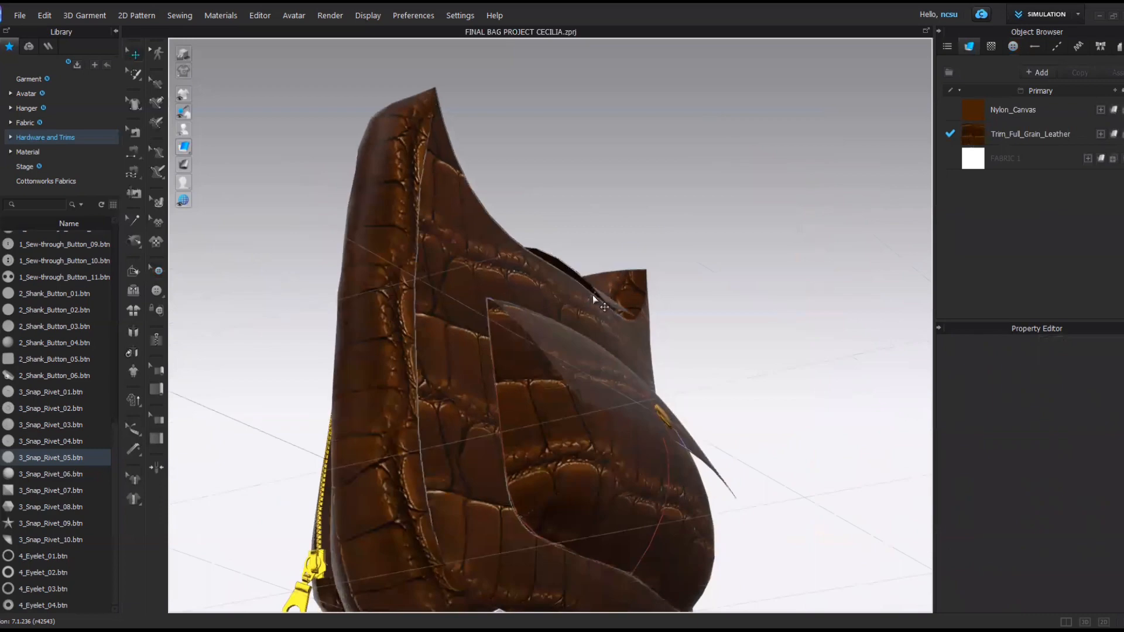
pyautogui.click(594, 295)
pyautogui.click(718, 247)
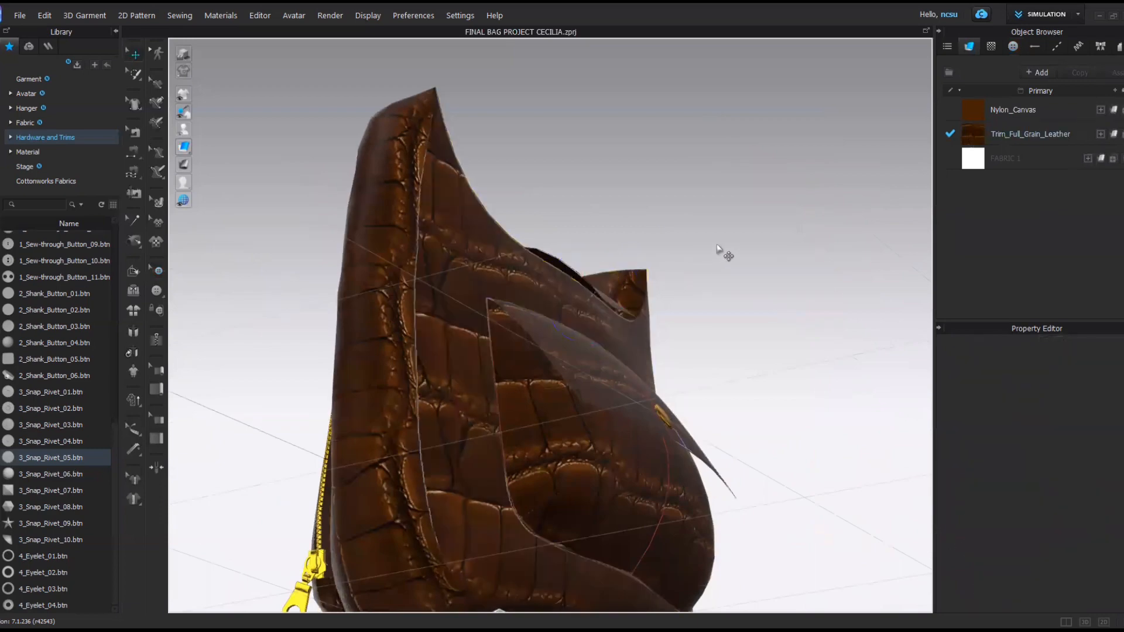
pyautogui.click(594, 296)
pyautogui.moveTo(677, 326); pyautogui.dragTo(764, 437, button='right')
pyautogui.scroll(-3, 762, 442)
pyautogui.click(806, 467)
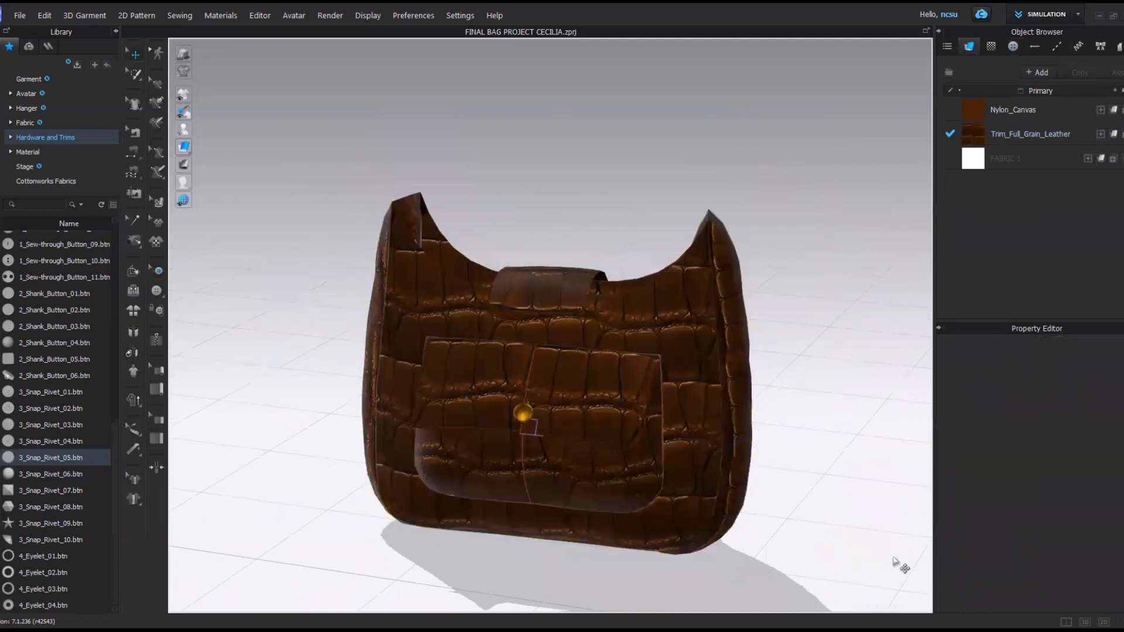
pyautogui.click(1086, 615)
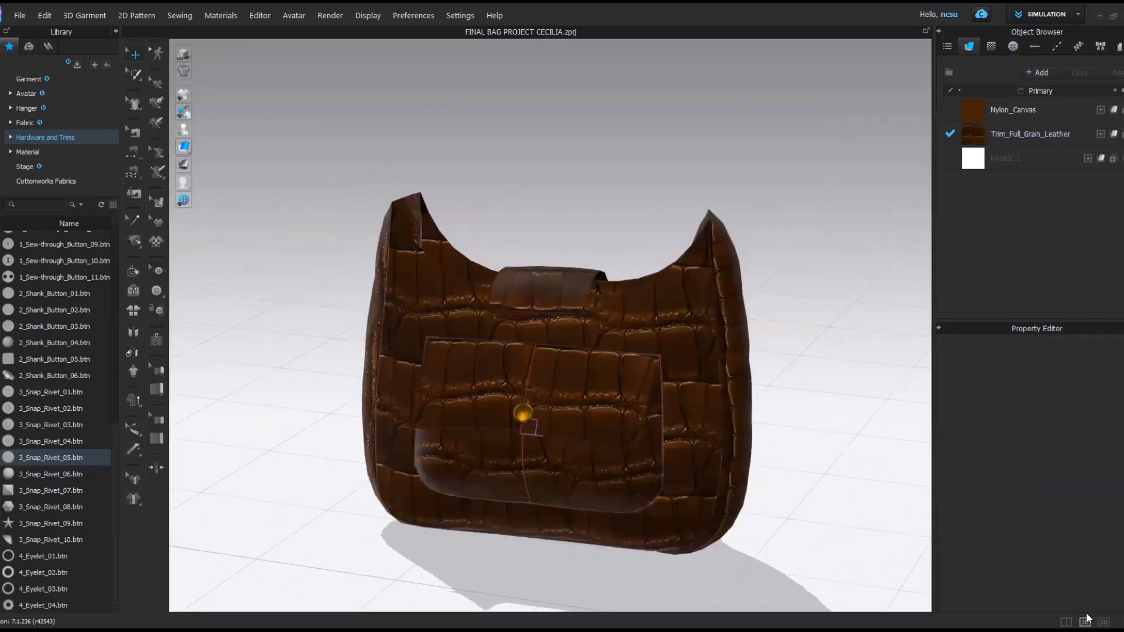